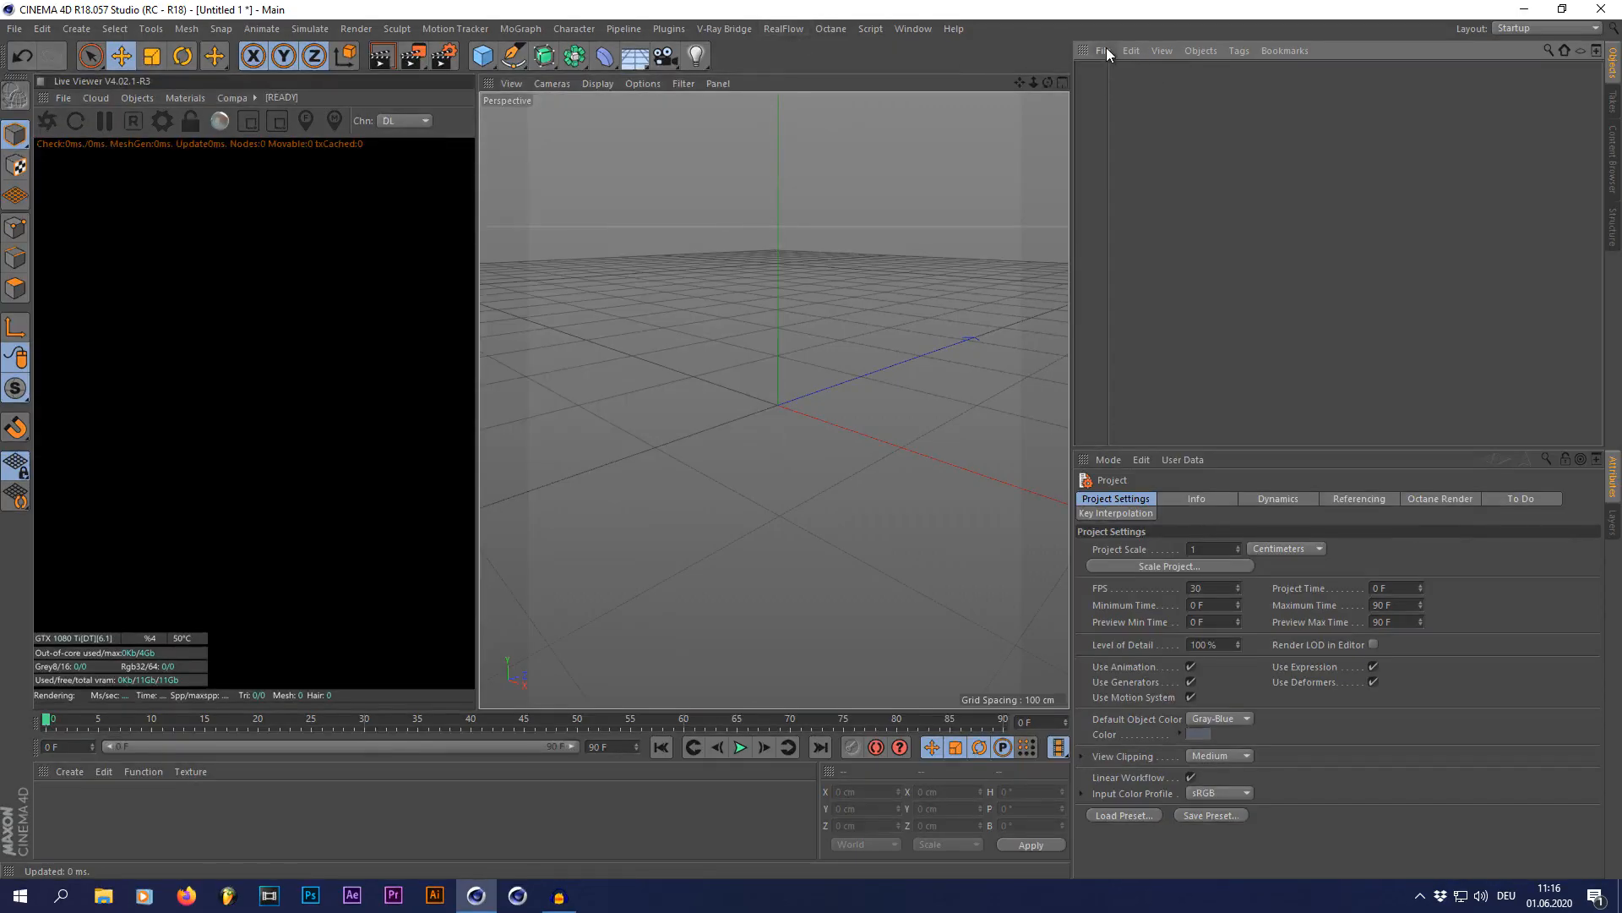
# Step: Start merging a model into the scene and browse to the Vehicles folder under Cinema 4d Downloads, Models
pyautogui.click(1105, 50)
pyautogui.click(1140, 76)
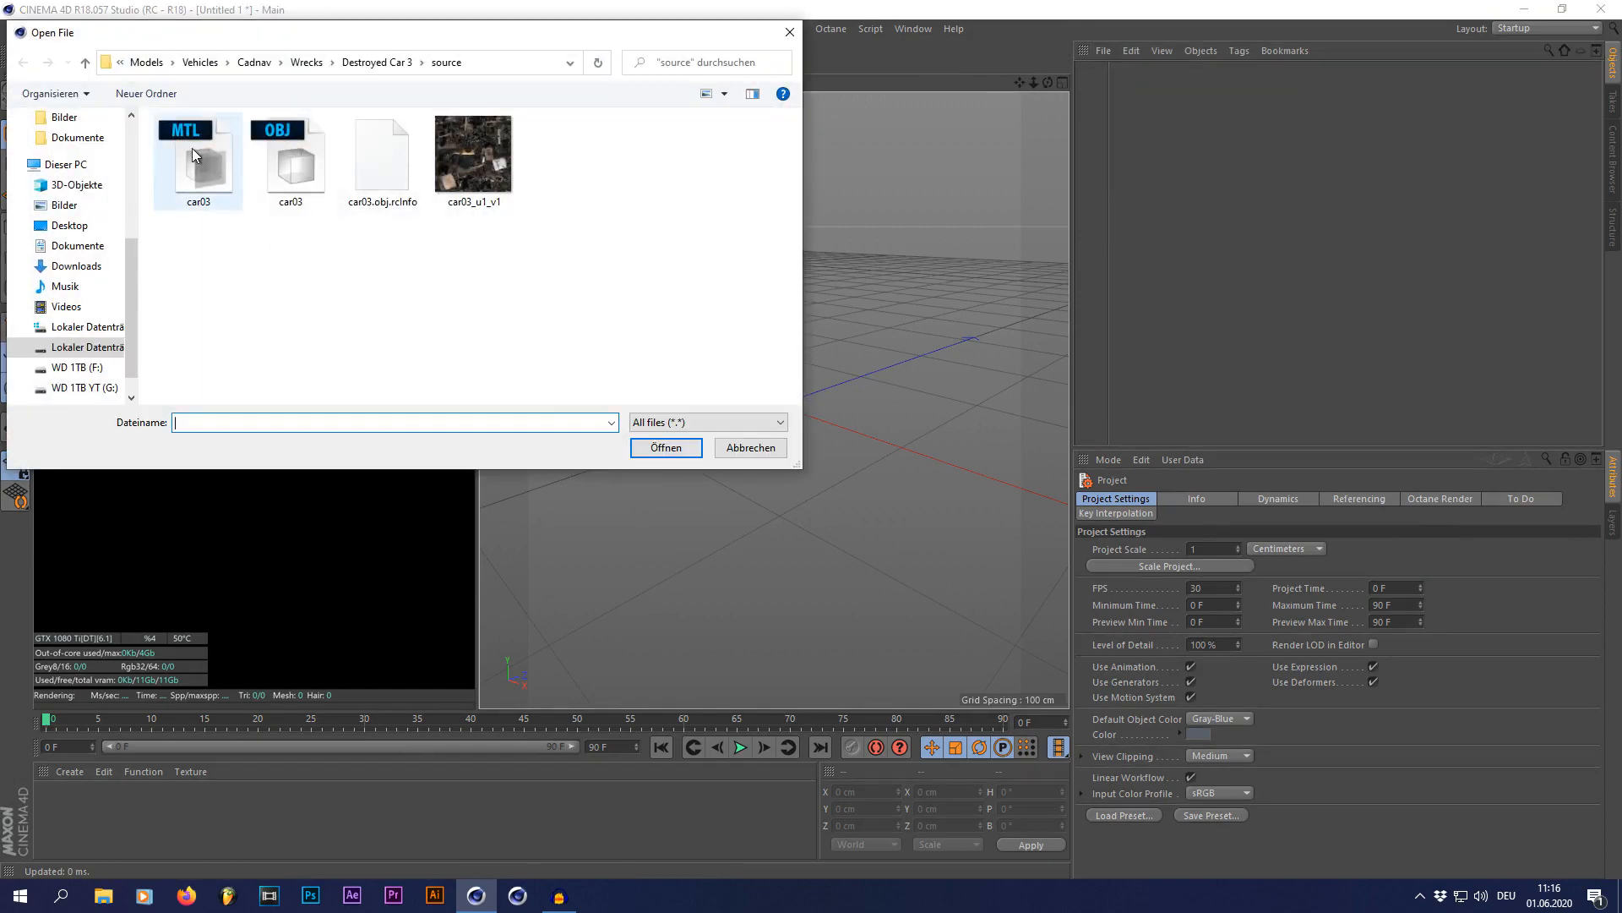
pyautogui.click(97, 354)
pyautogui.doubleClick(245, 264)
pyautogui.doubleClick(223, 270)
pyautogui.scroll(-10, 237, 270)
pyautogui.doubleClick(355, 325)
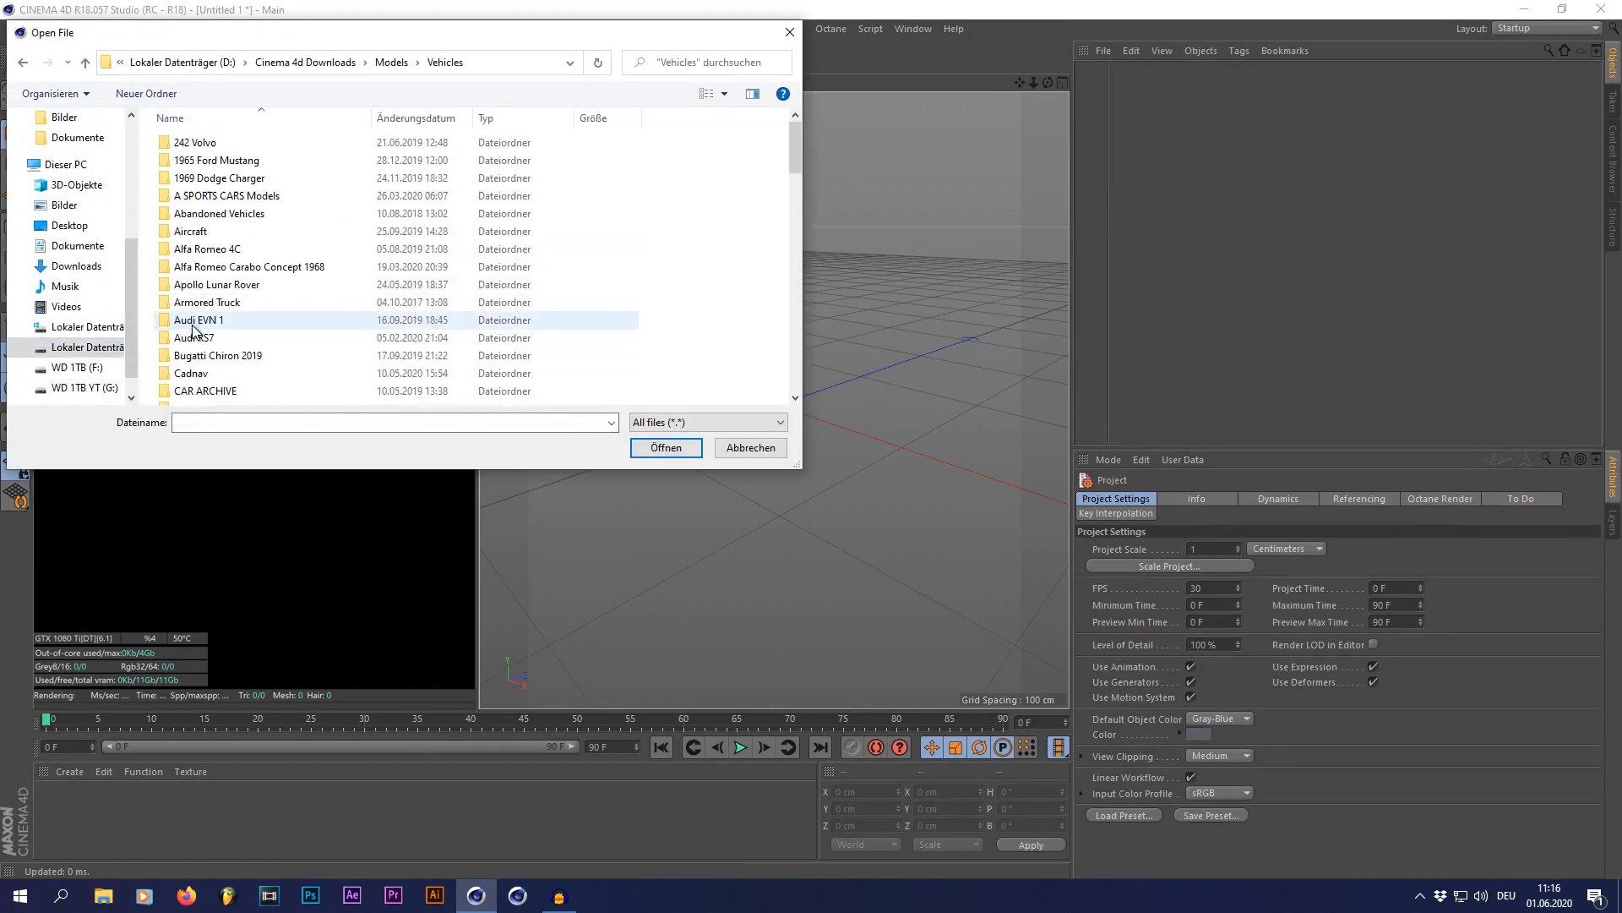
# Step: Merge the car model from the Lamborghini Huracan folder into the scene
pyautogui.scroll(-10, 357, 331)
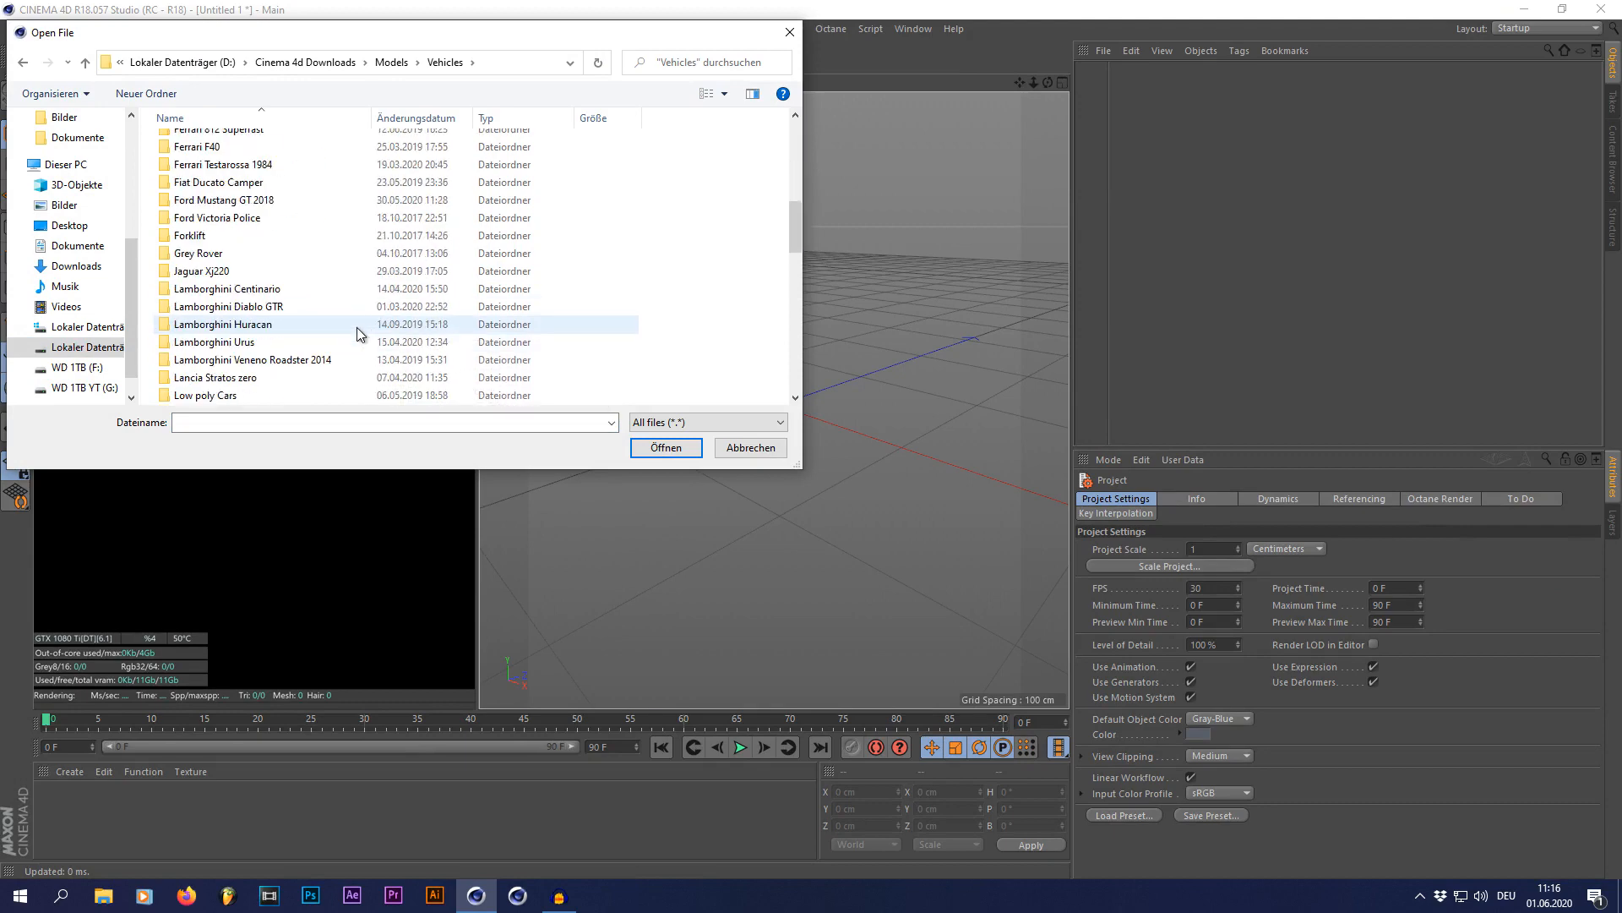
pyautogui.doubleClick(357, 327)
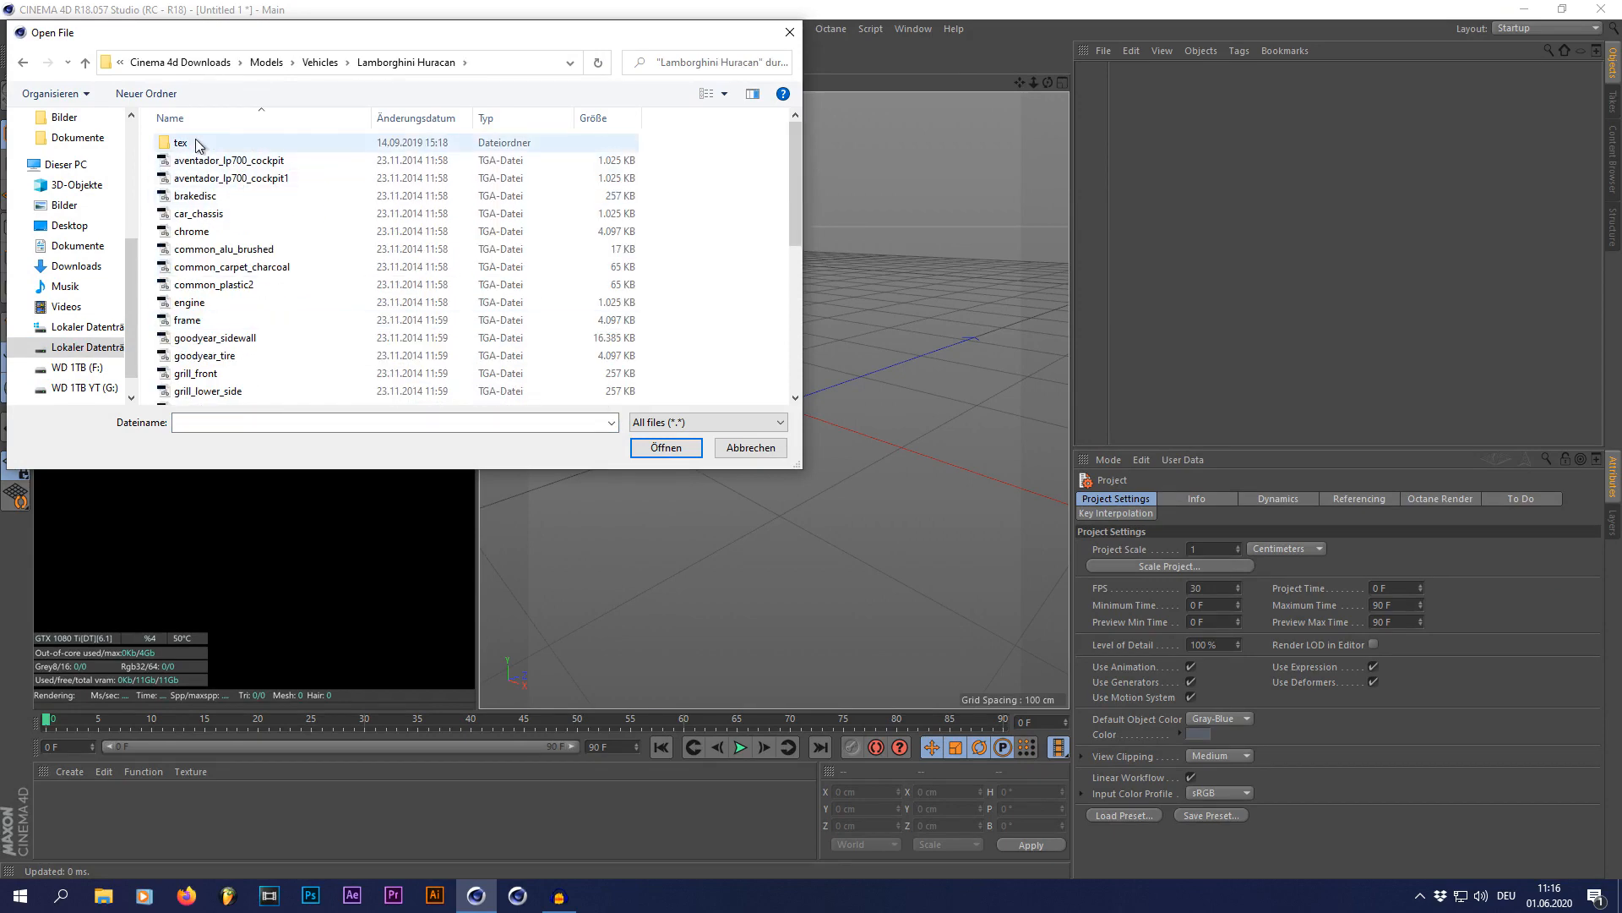
pyautogui.scroll(-3, 240, 241)
pyautogui.click(230, 264)
pyautogui.doubleClick(230, 267)
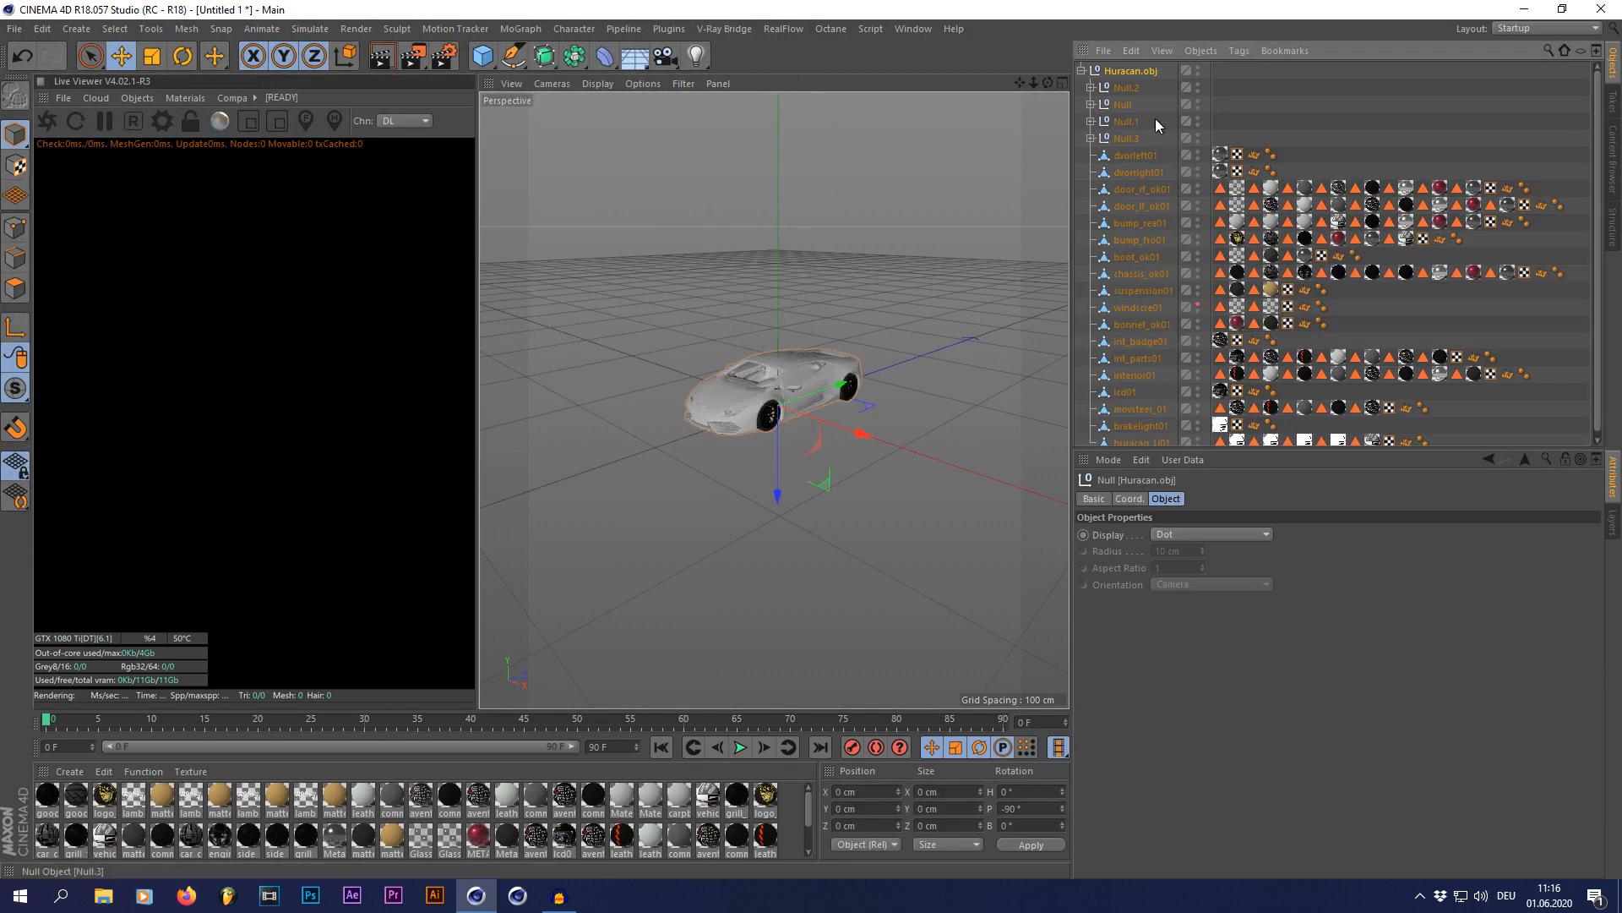
# Step: Collapse the Huracan.obj hierarchy and examine the car's bodywork and interior from several angles and distances
pyautogui.click(1083, 70)
pyautogui.scroll(5, 760, 414)
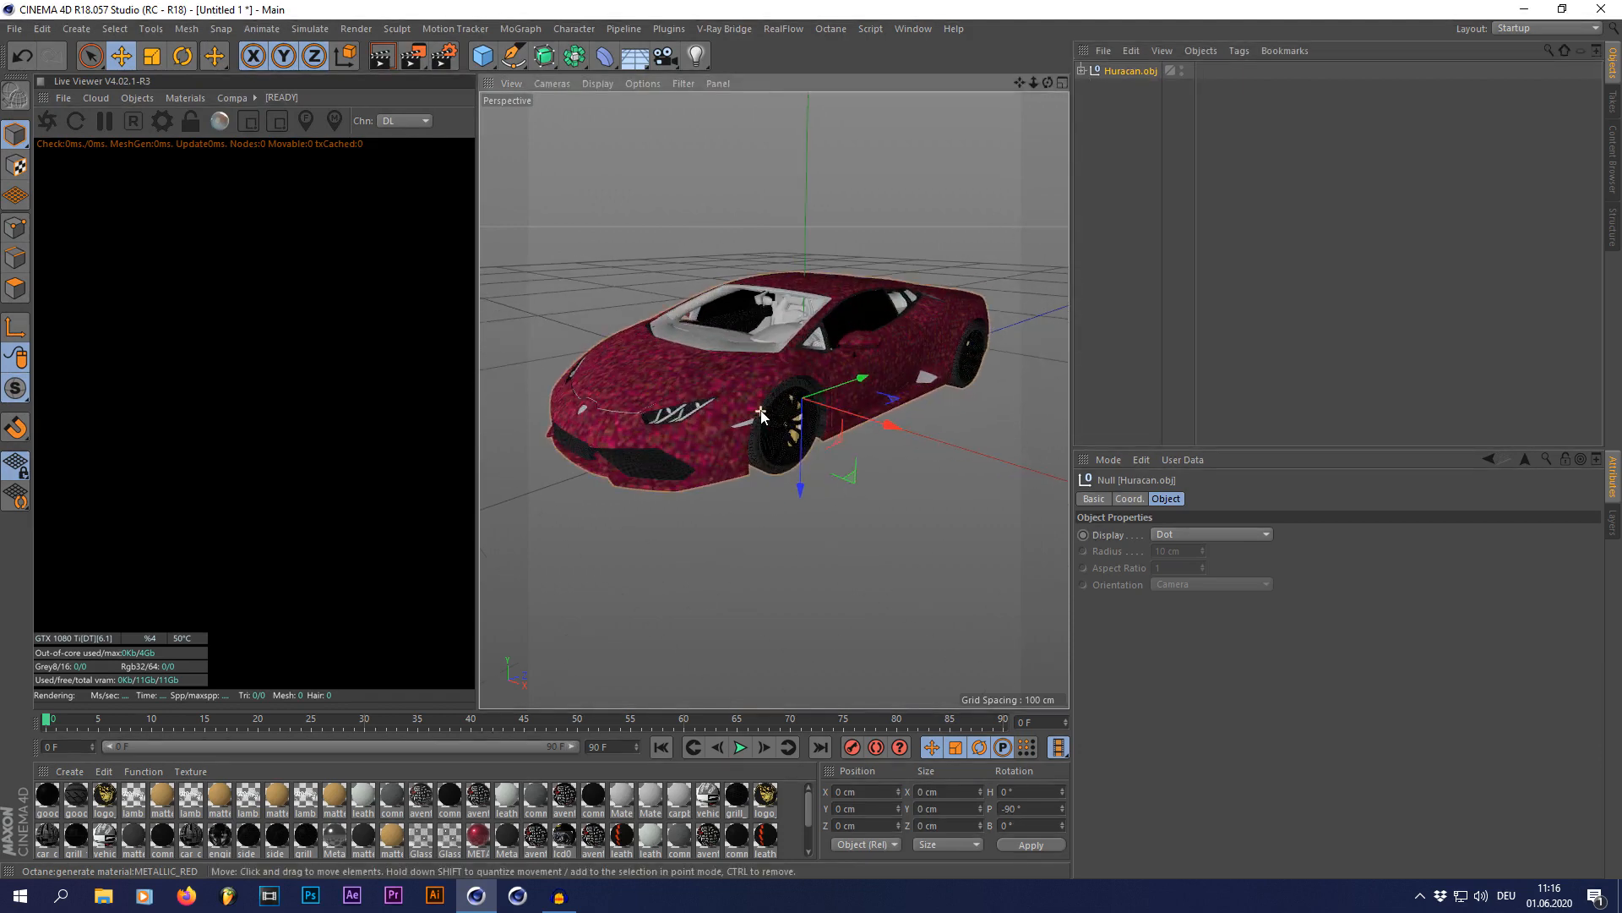
pyautogui.scroll(2, 760, 413)
pyautogui.moveTo(1049, 82)
pyautogui.mouseDown()
pyautogui.moveTo(964, 74)
pyautogui.moveTo(1001, 68)
pyautogui.moveTo(1022, 93)
pyautogui.moveTo(997, 101)
pyautogui.moveTo(1046, 84)
pyautogui.mouseUp()
pyautogui.scroll(-5, 926, 224)
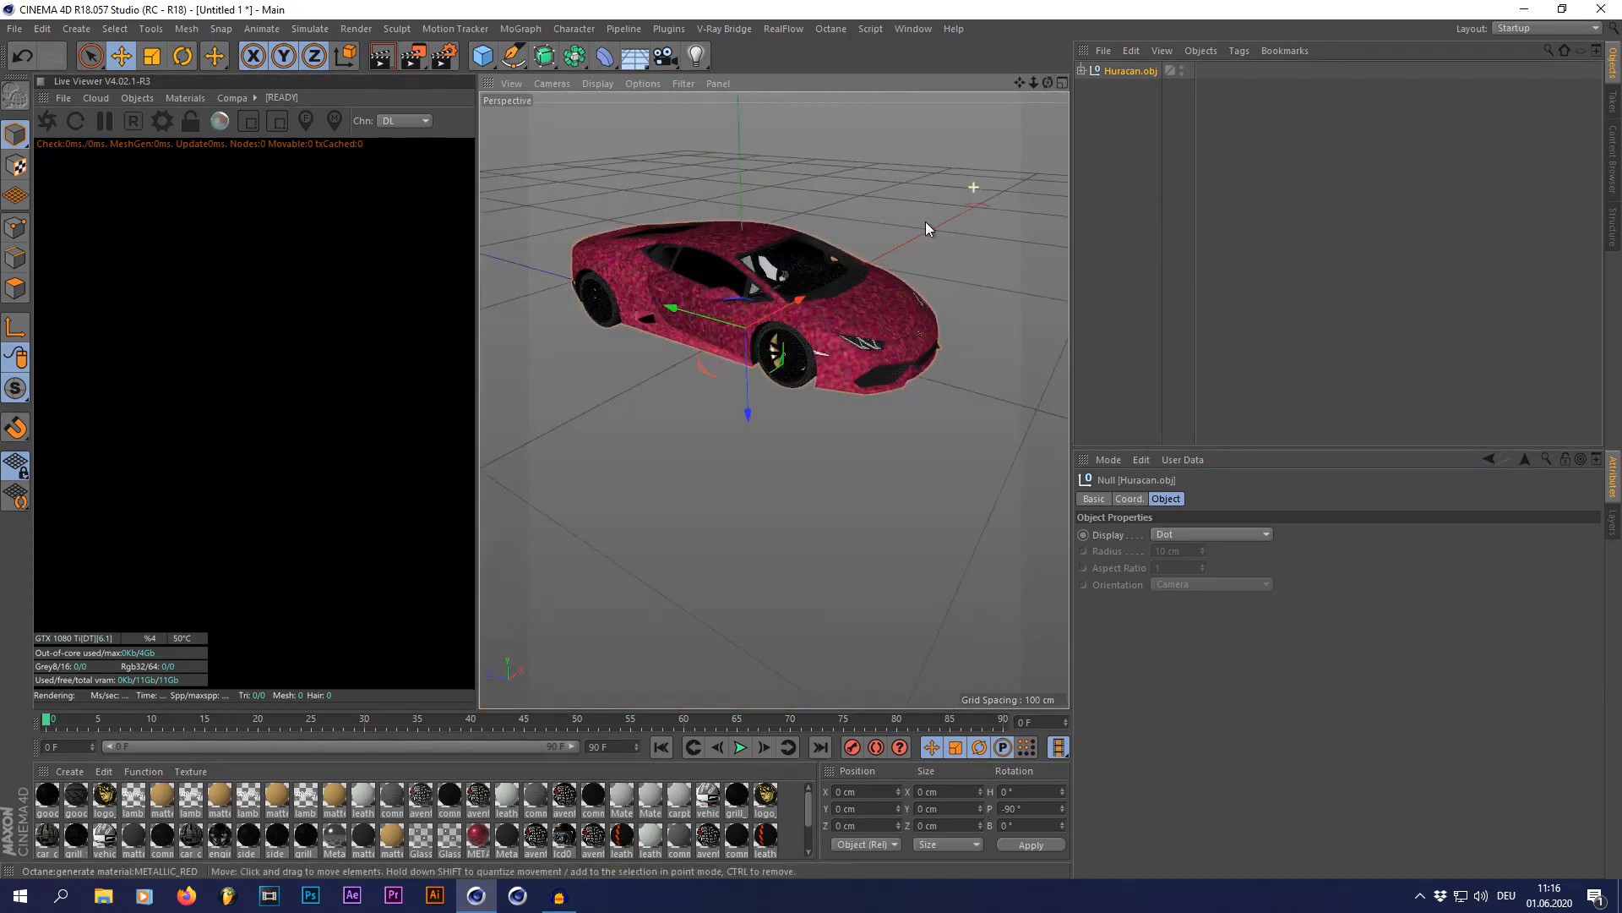
pyautogui.scroll(8, 745, 282)
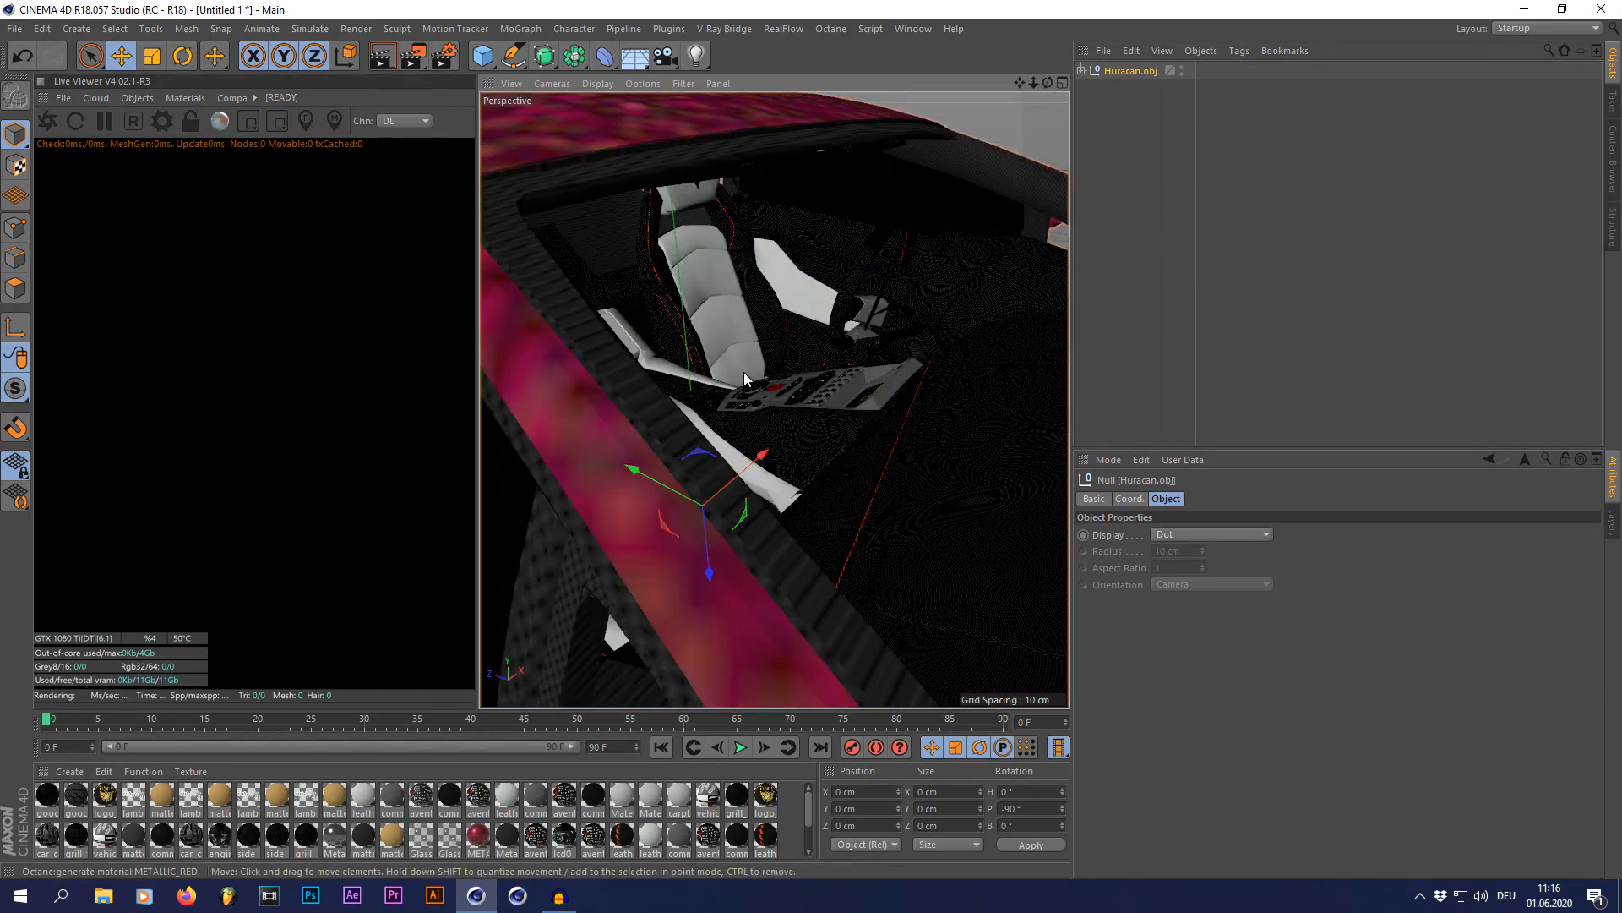
pyautogui.scroll(-5, 649, 254)
pyautogui.scroll(6, 649, 254)
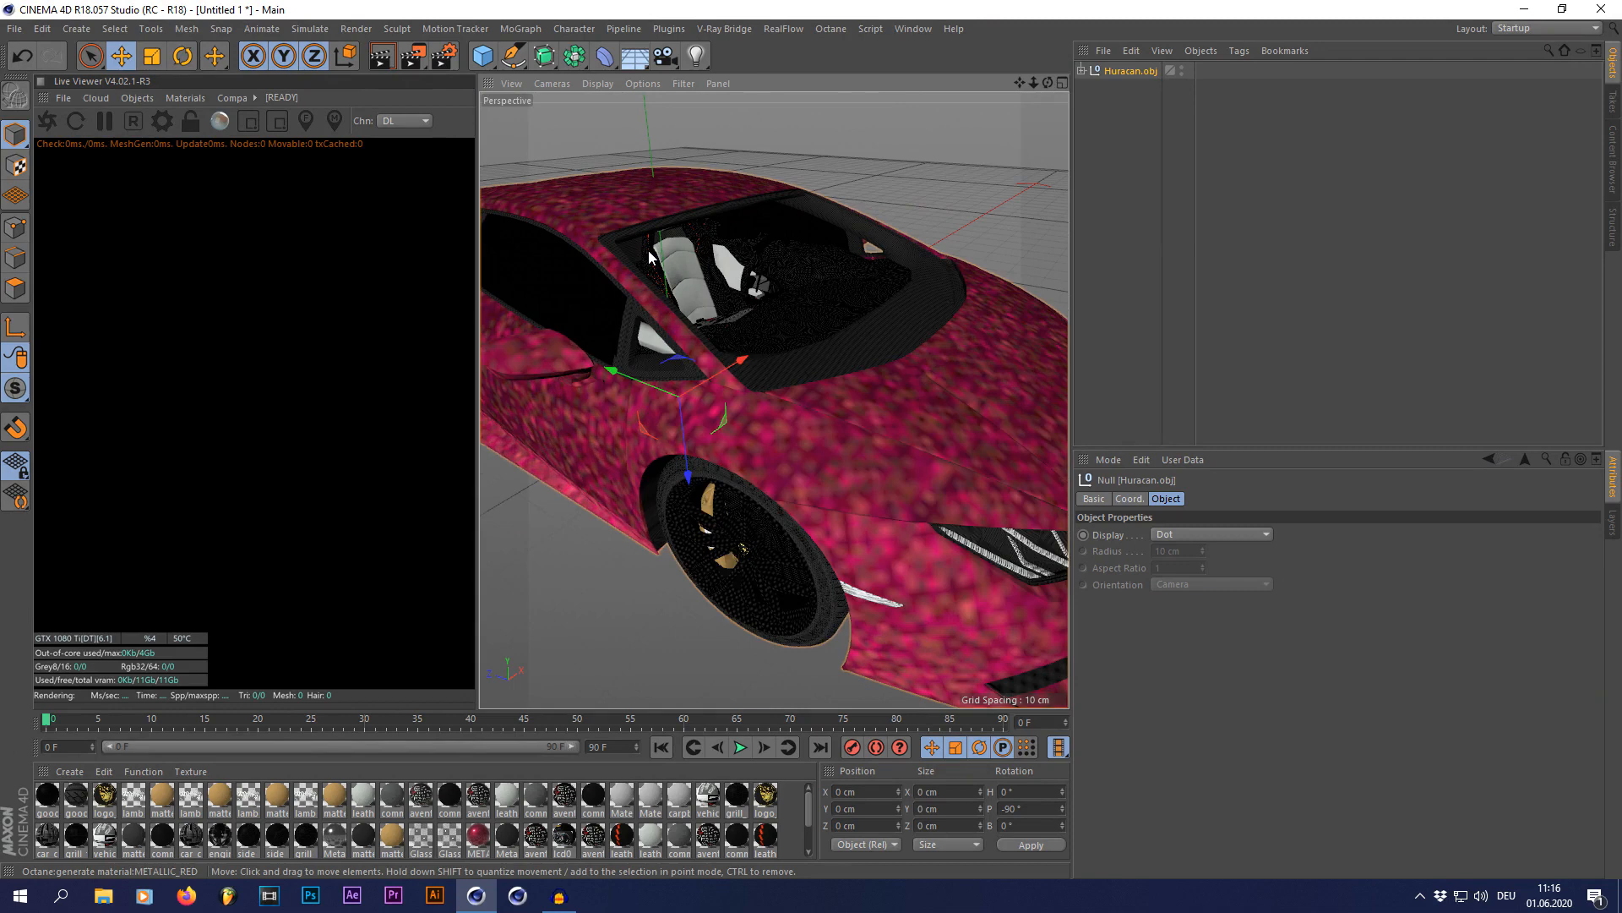
pyautogui.scroll(2, 649, 254)
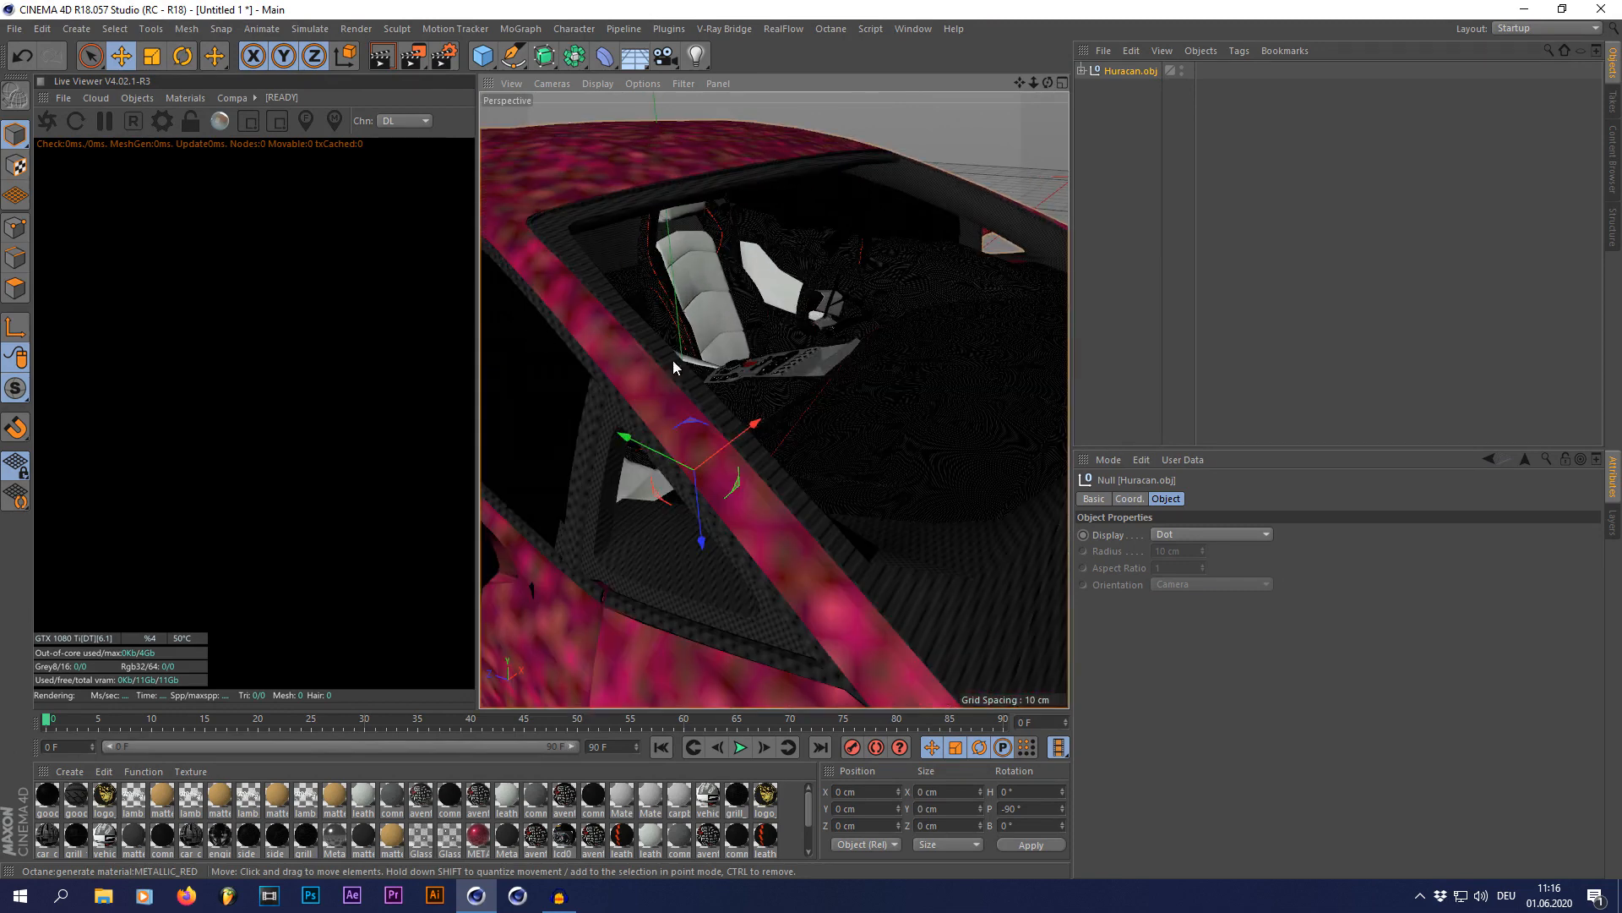
pyautogui.scroll(-7, 715, 372)
pyautogui.click(1119, 340)
pyautogui.keyDown('alt'); pyautogui.moveTo(796, 404); pyautogui.dragTo(779, 350); pyautogui.keyUp('alt')
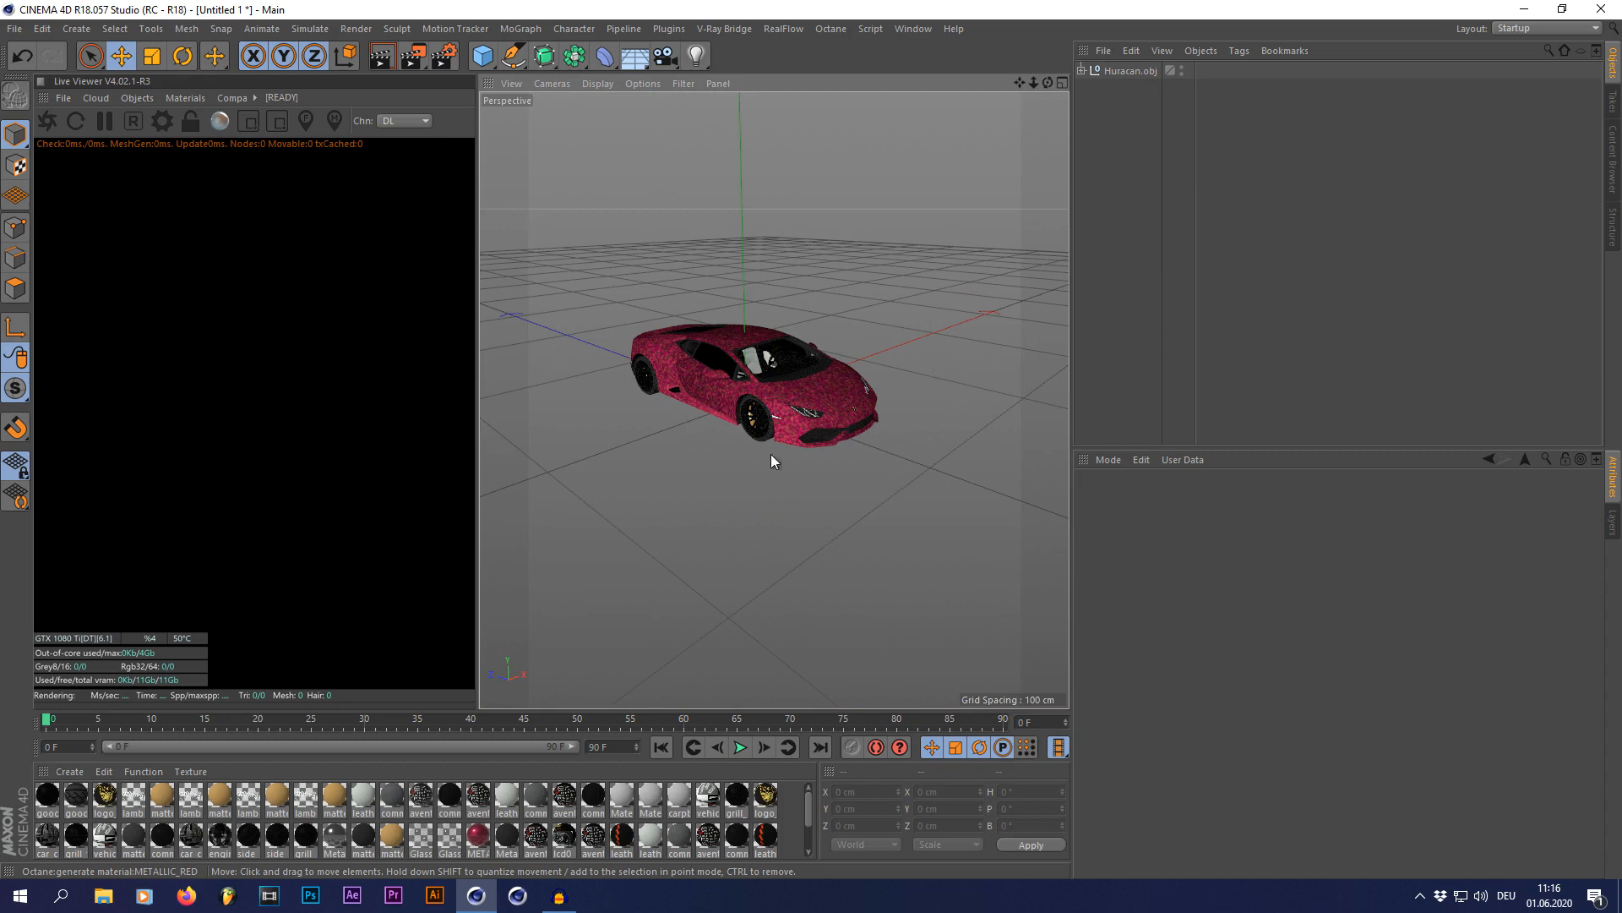
# Step: Create a new material for the road surface
pyautogui.click(69, 772)
pyautogui.click(409, 590)
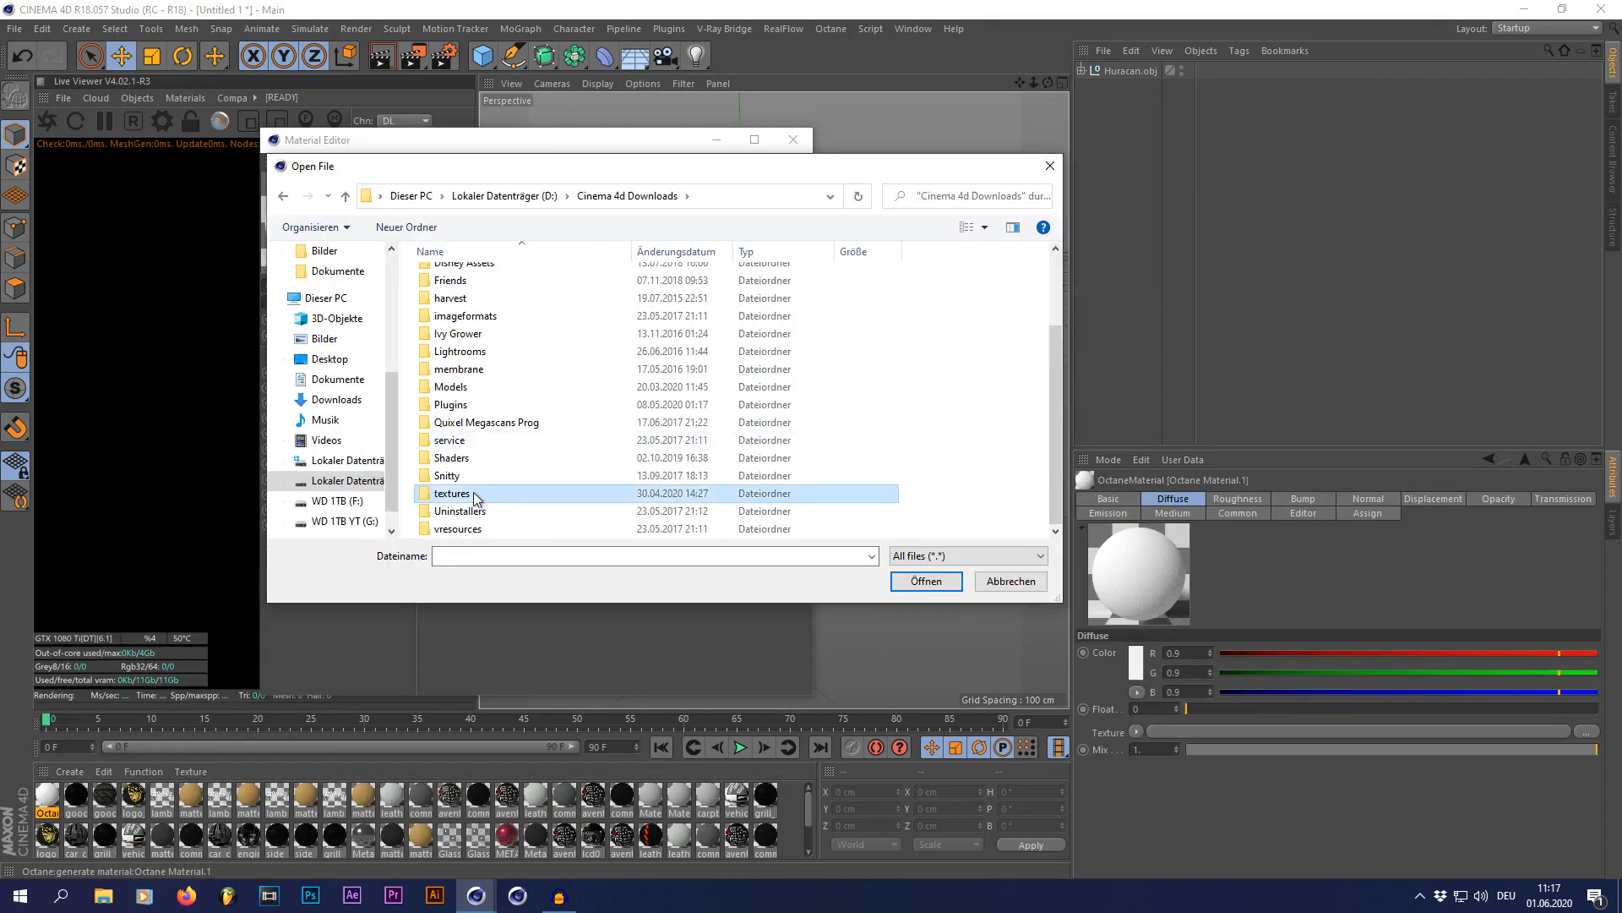
pyautogui.doubleClick(476, 499)
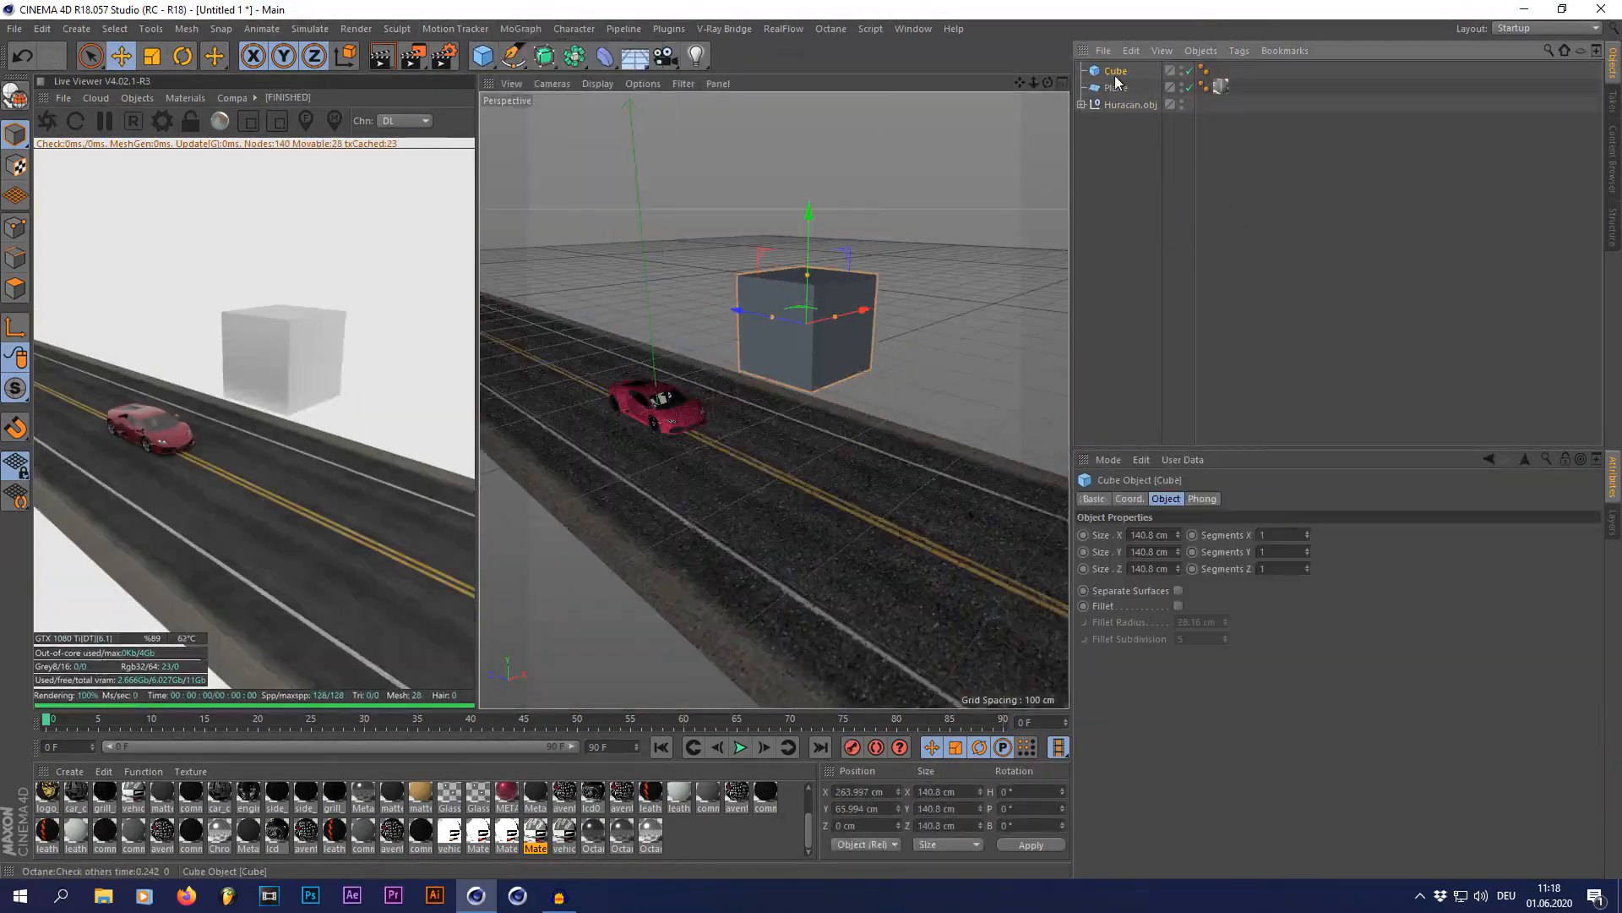
# Step: Delete the cube and check how the car sits on the road plane
pyautogui.press('Delete')
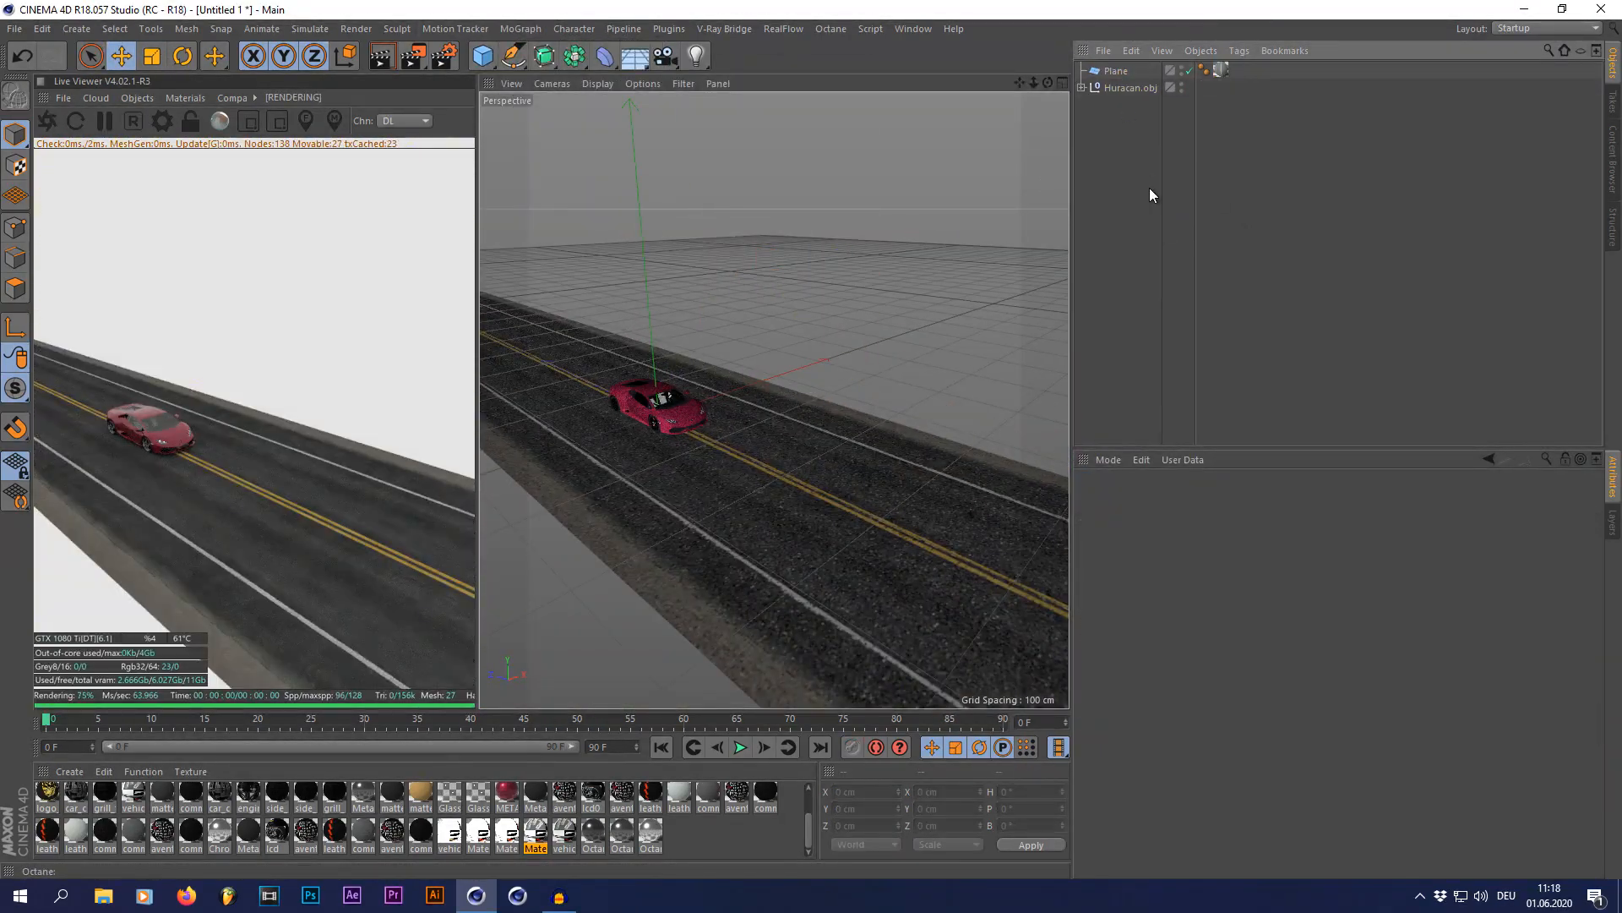
pyautogui.scroll(-3, 796, 386)
pyautogui.scroll(5, 755, 415)
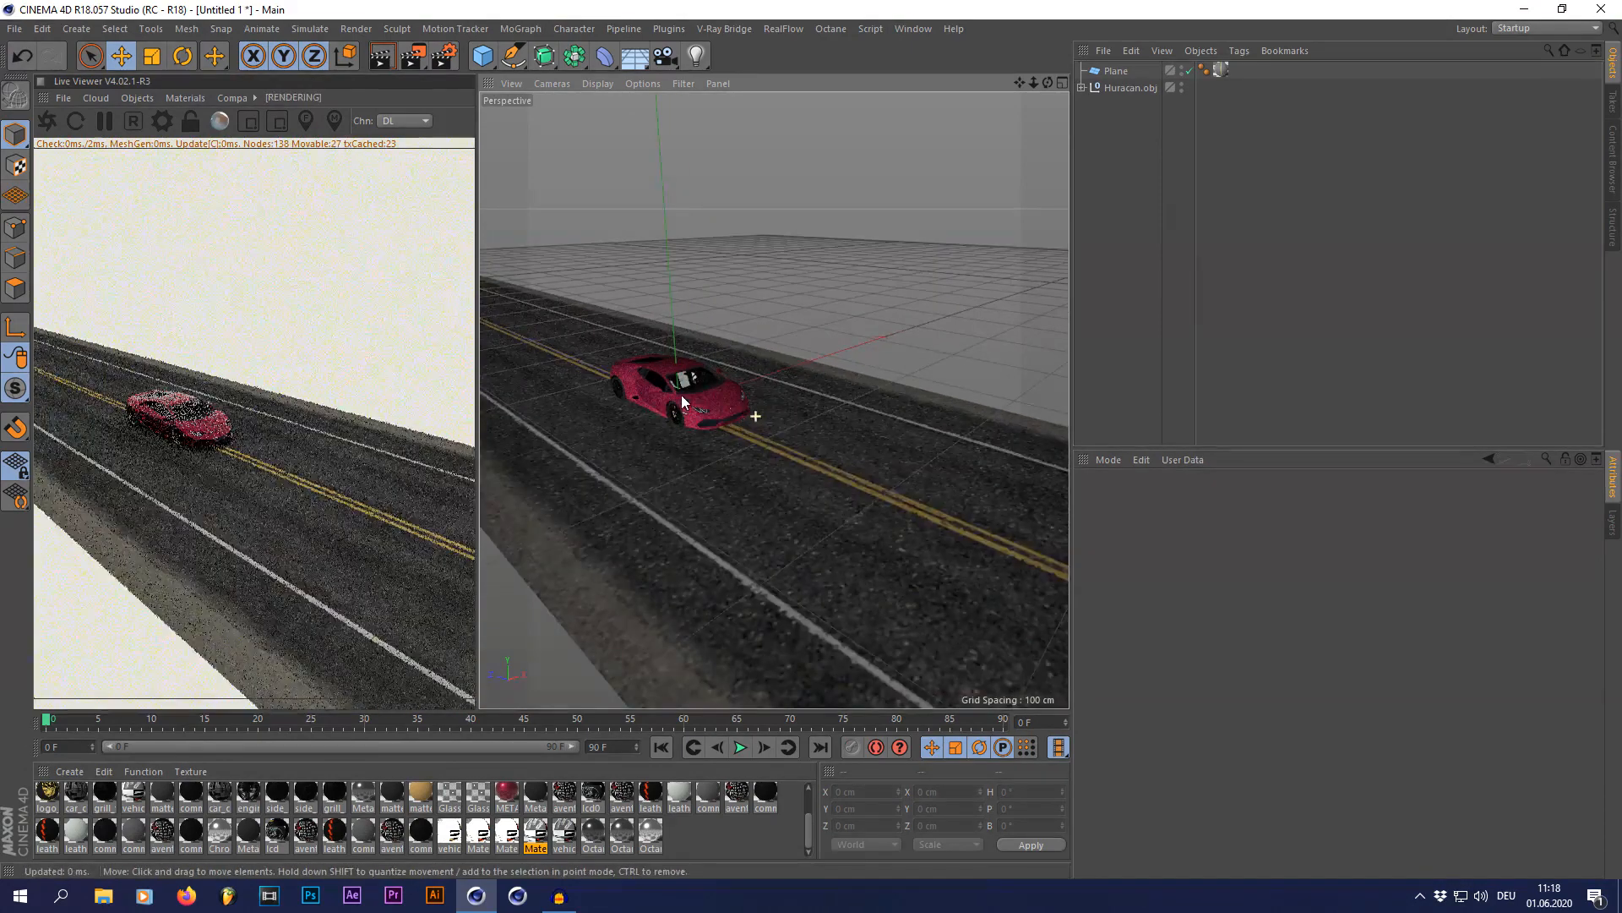
pyautogui.scroll(2, 637, 395)
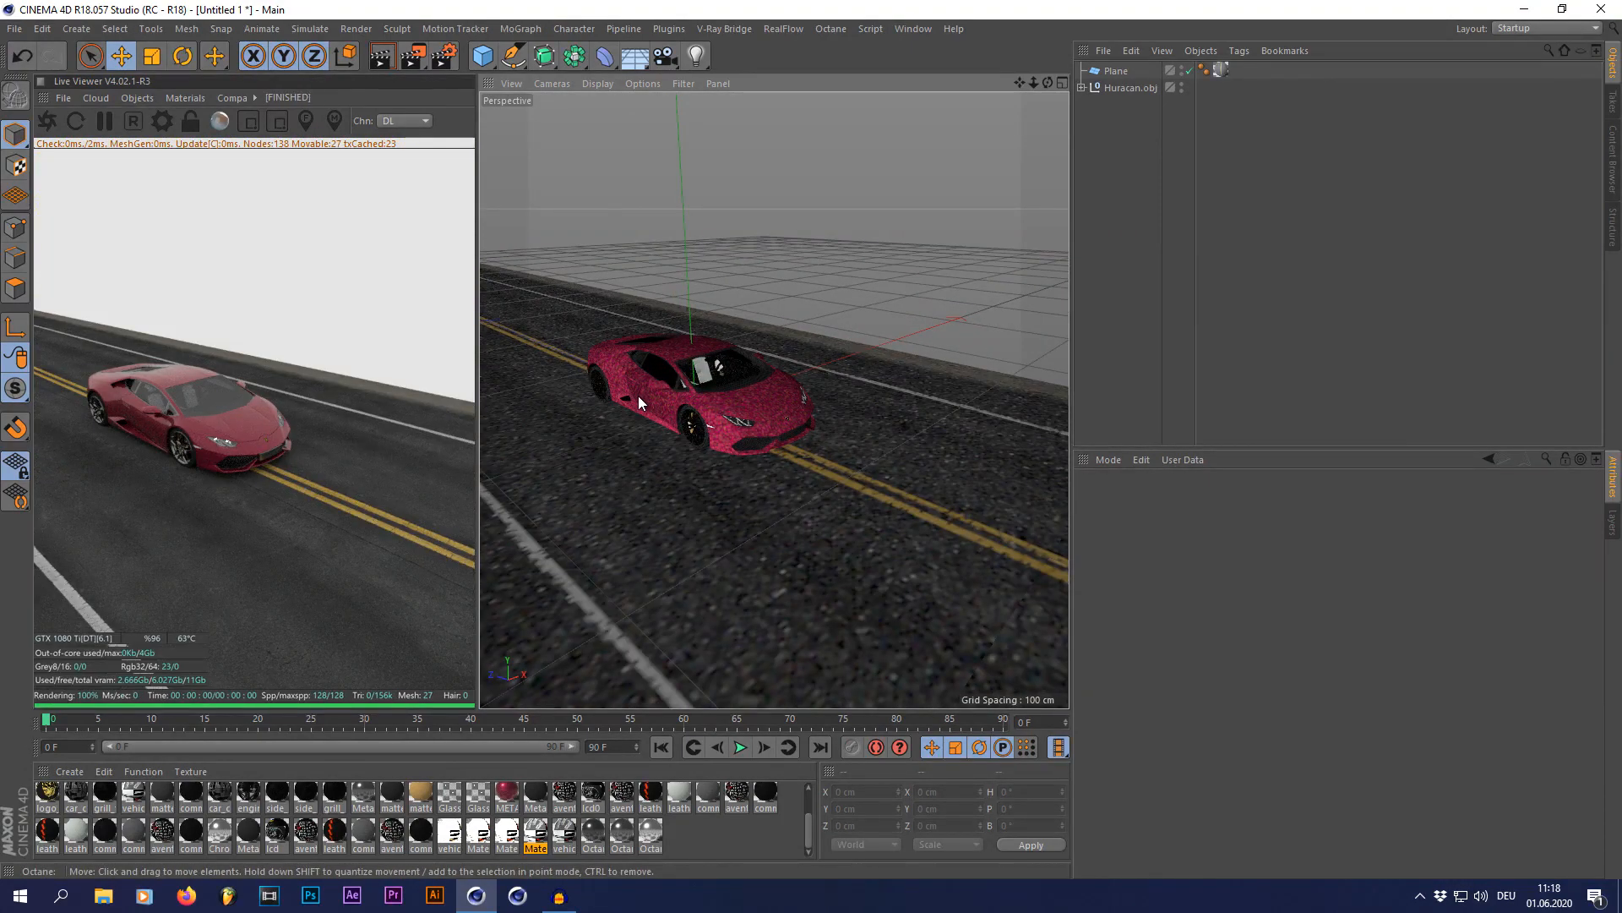
pyautogui.scroll(-3, 637, 395)
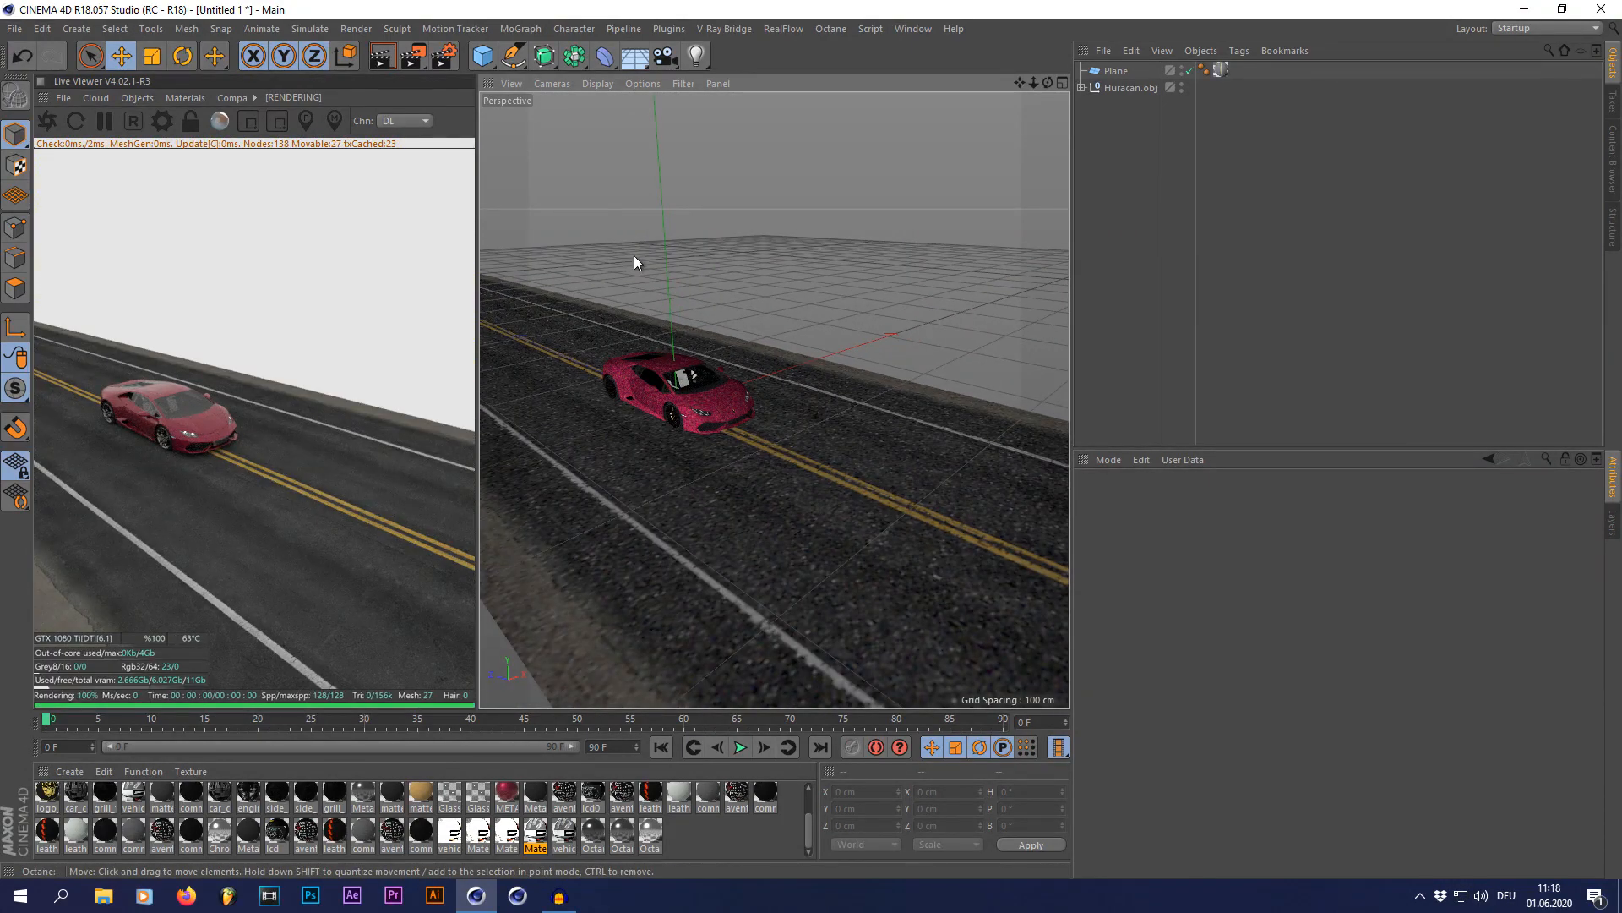
# Step: Add a second plane and stretch it to a width of about 511 cm and a height of about 3533 cm
pyautogui.click(497, 69)
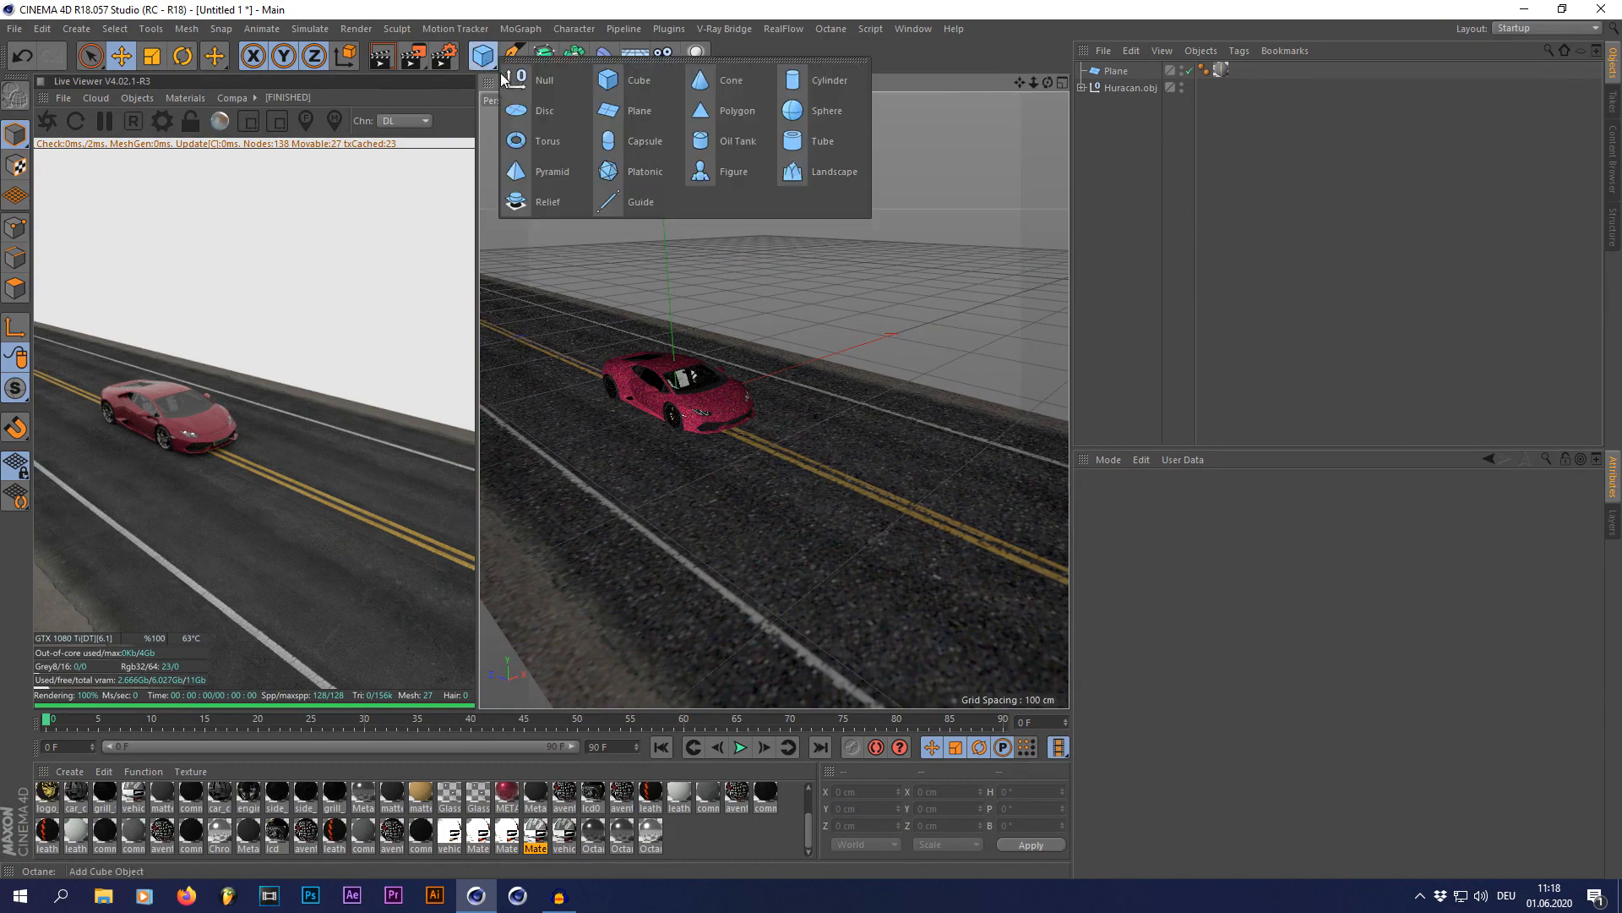
pyautogui.click(631, 113)
pyautogui.scroll(-5, 733, 377)
pyautogui.moveTo(672, 367); pyautogui.dragTo(480, 327)
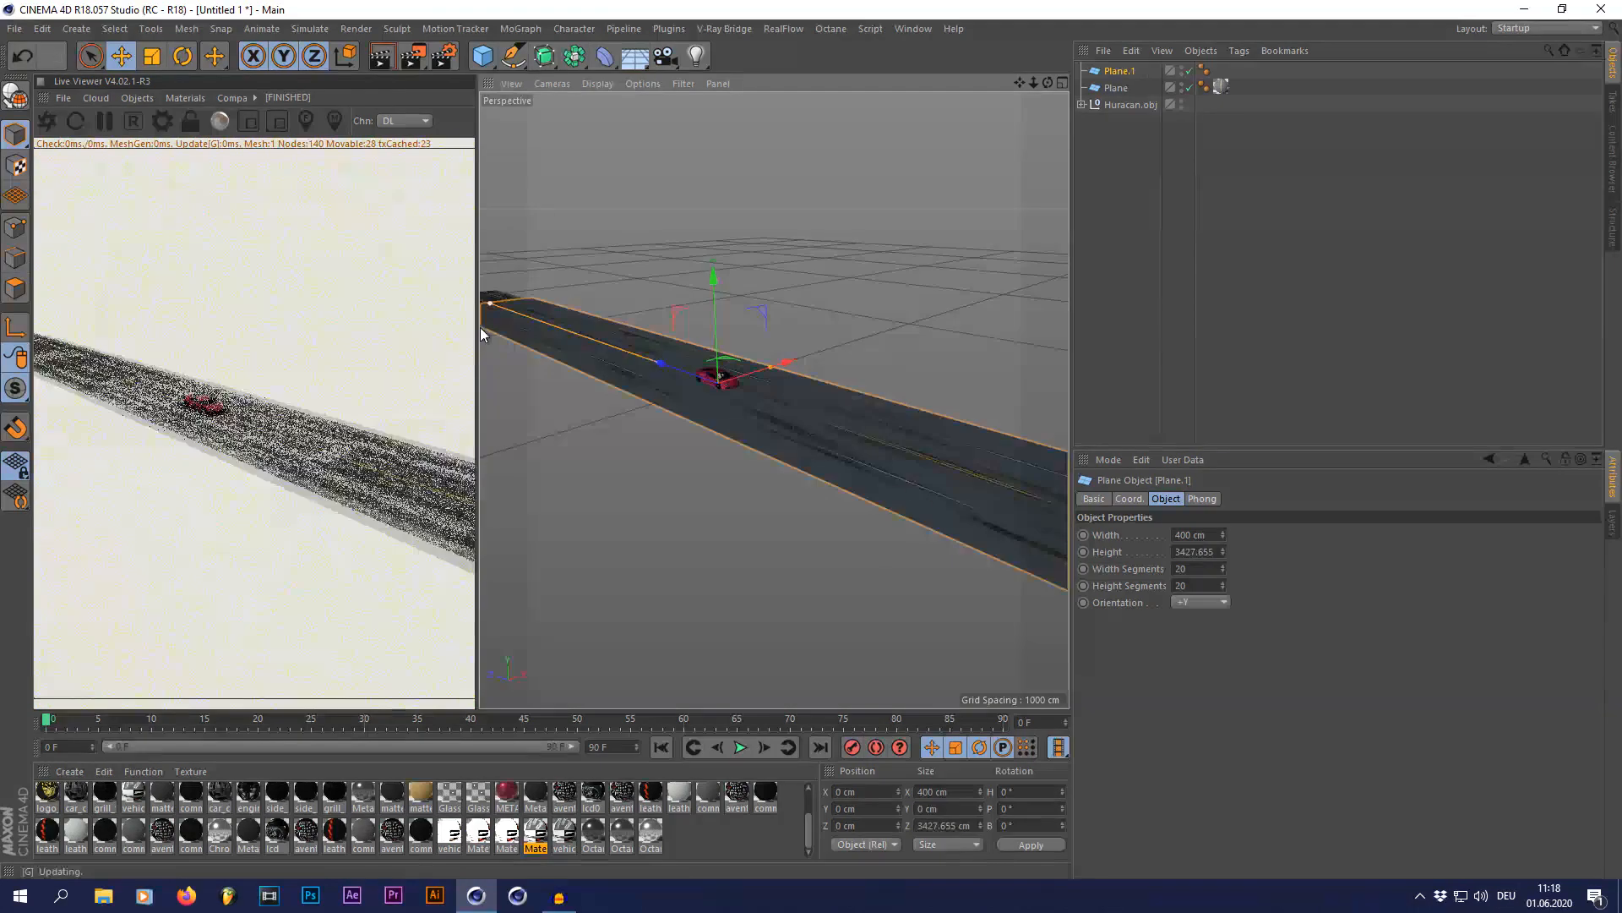
pyautogui.moveTo(772, 367); pyautogui.dragTo(783, 353)
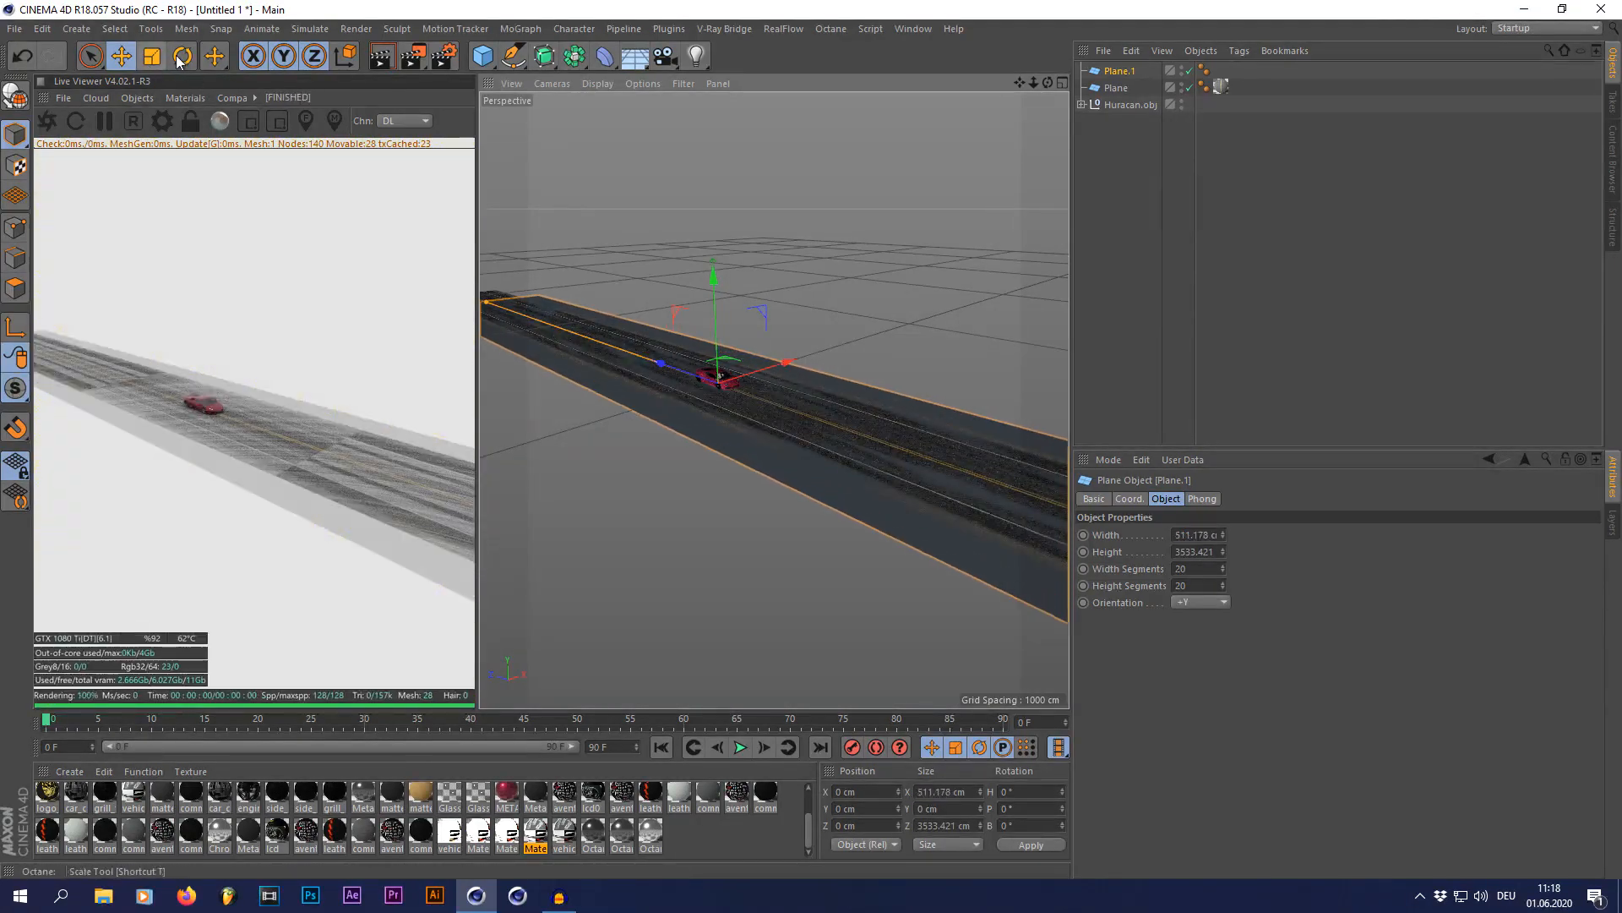
# Step: Tilt the new plane by about -14° in bank and place it beside the road, at about X 389 cm and Y 60 cm
pyautogui.press('r')
pyautogui.moveTo(674, 373); pyautogui.dragTo(1037, 349)
pyautogui.press('e')
pyautogui.scroll(4, 765, 363)
pyautogui.scroll(3, 766, 365)
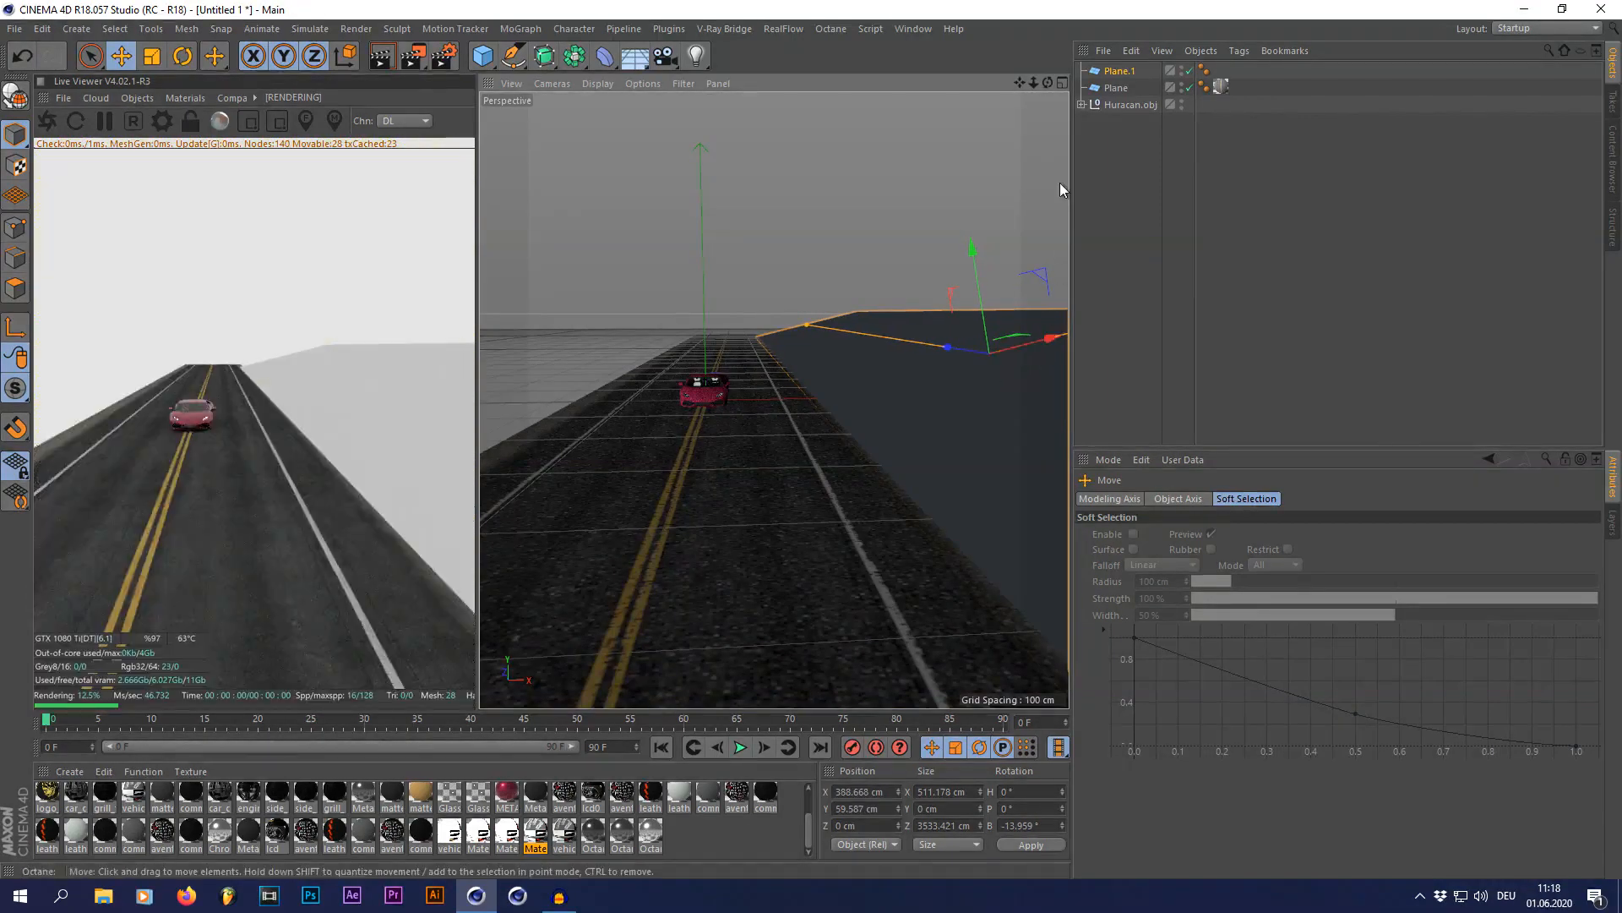
# Step: Add a Forester Tree object to the scene
pyautogui.moveTo(1048, 82); pyautogui.dragTo(925, 306)
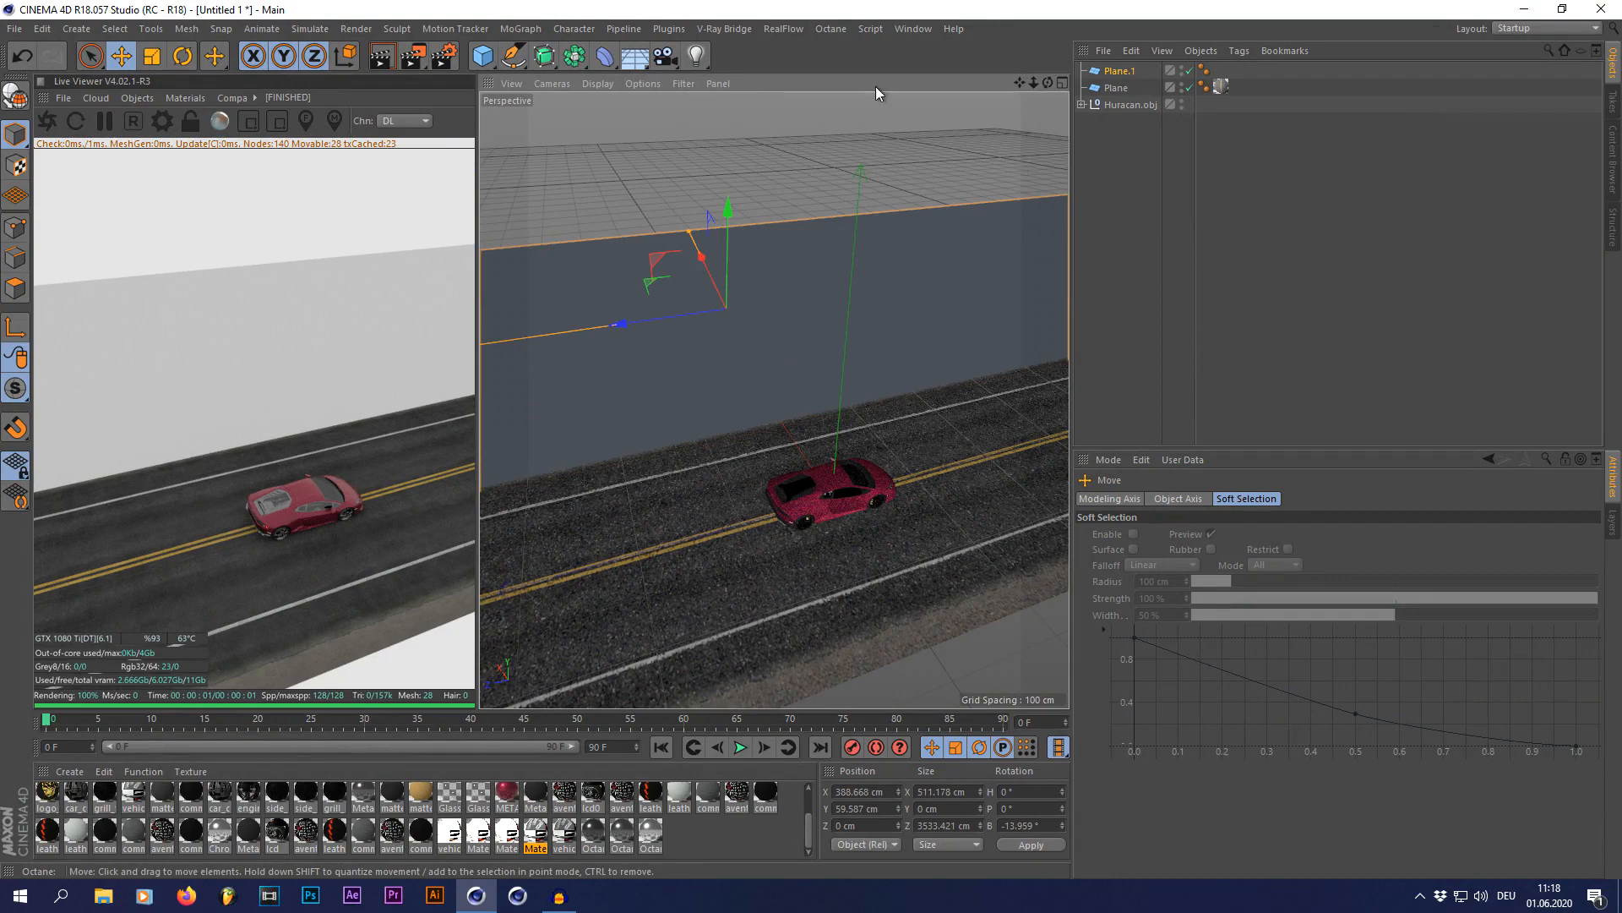
pyautogui.click(676, 30)
pyautogui.moveTo(696, 109)
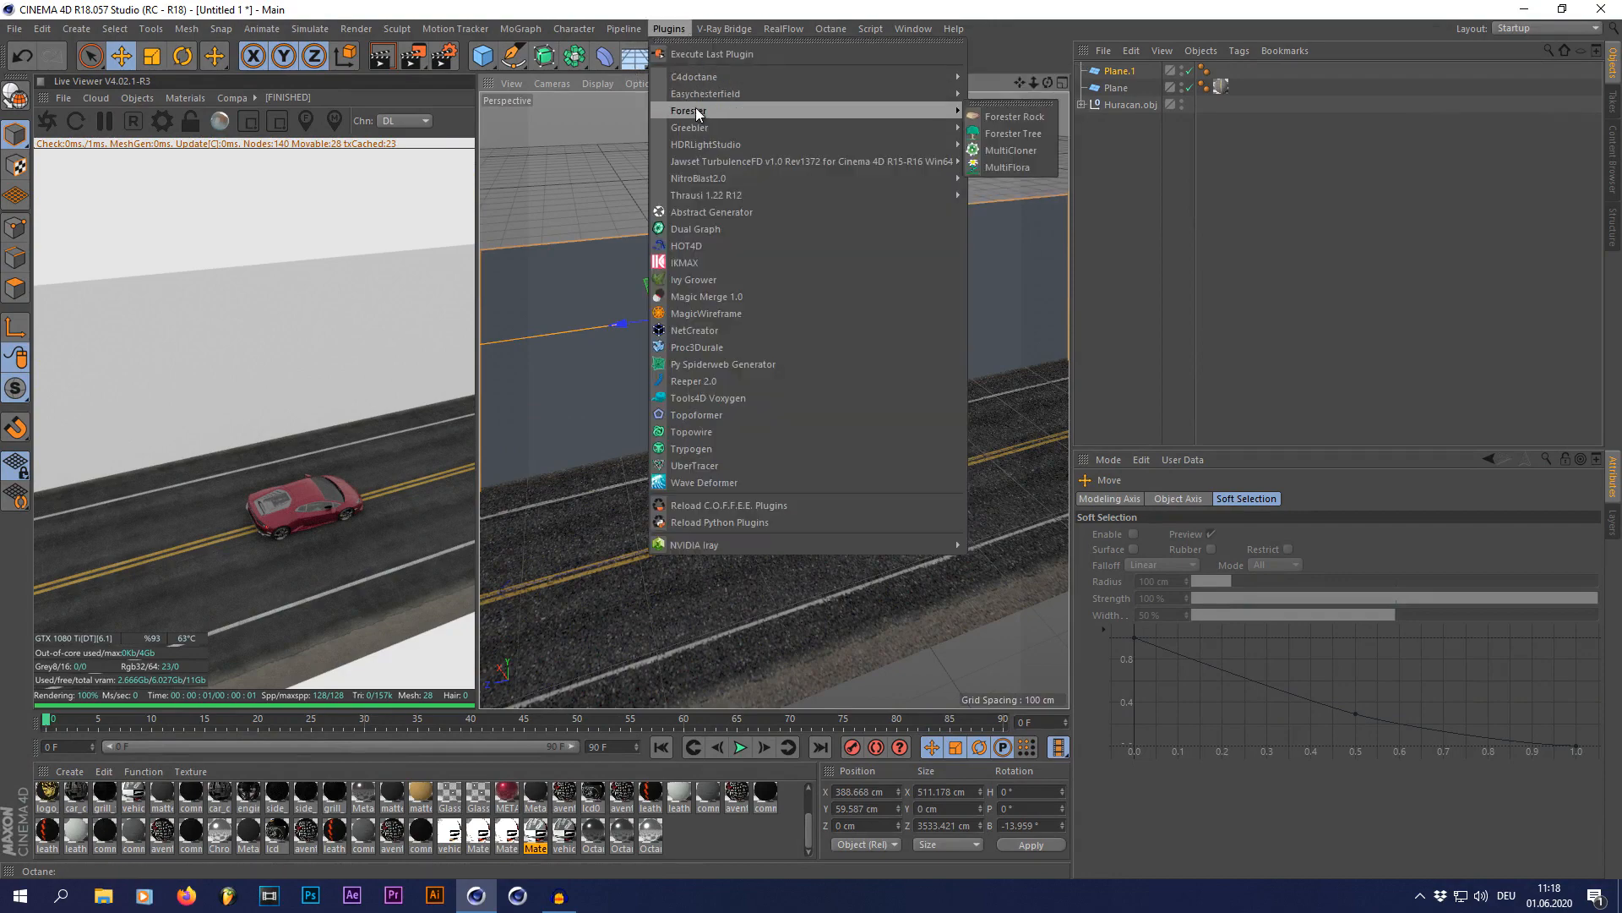
pyautogui.click(1001, 133)
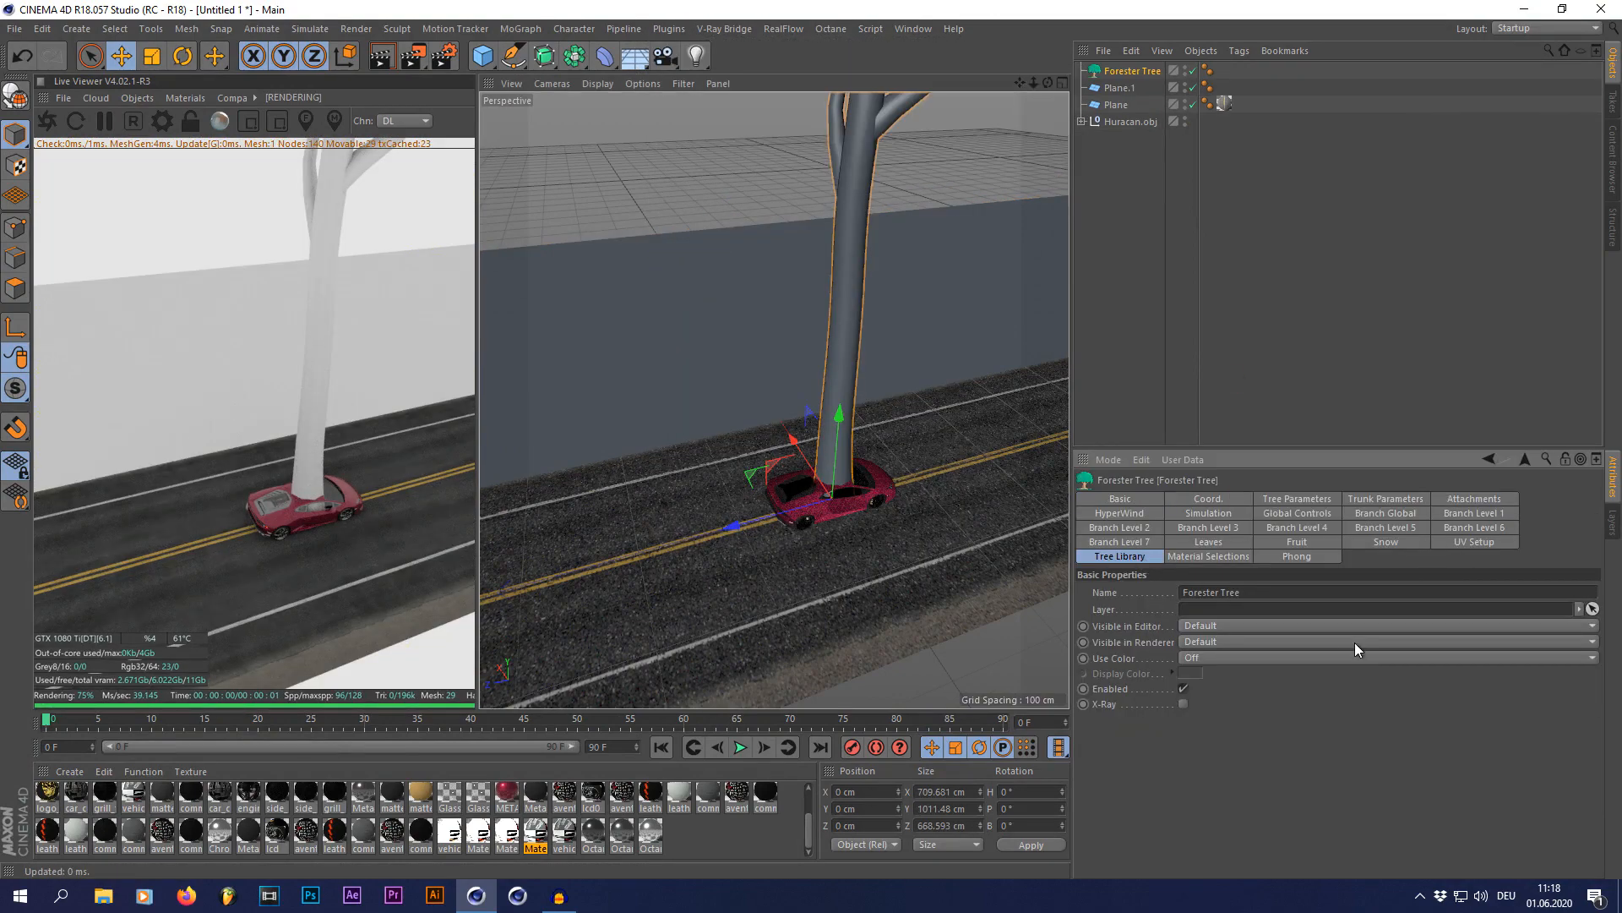
# Step: Browse the Forester tree library and apply the White Birch preset to the tree
pyautogui.scroll(-10, 1355, 642)
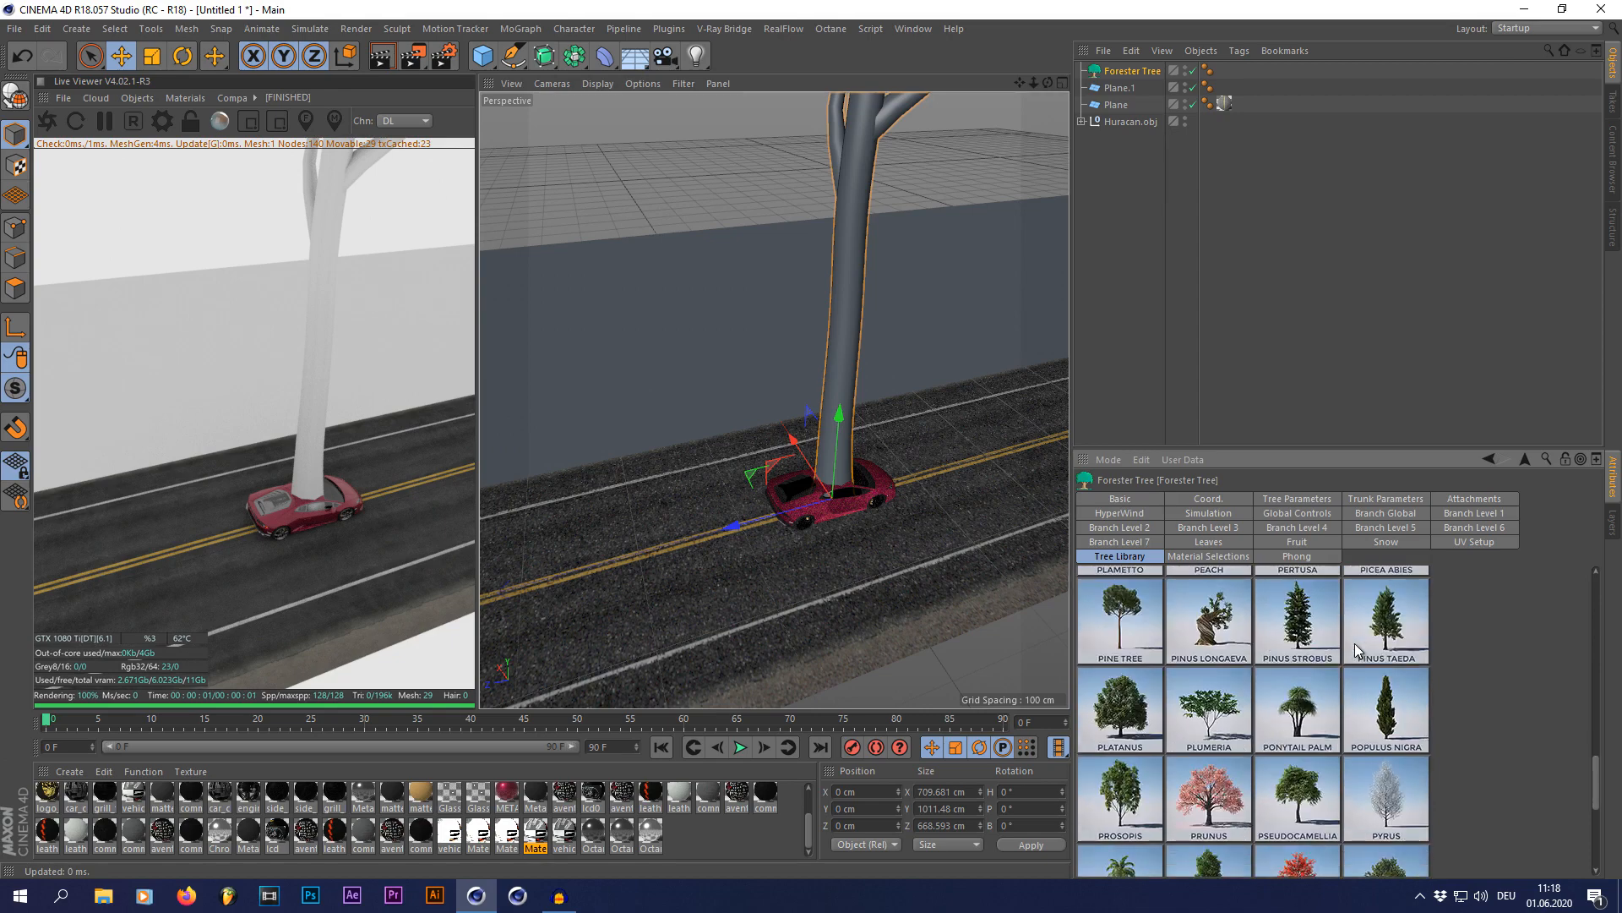
pyautogui.scroll(-5, 1371, 747)
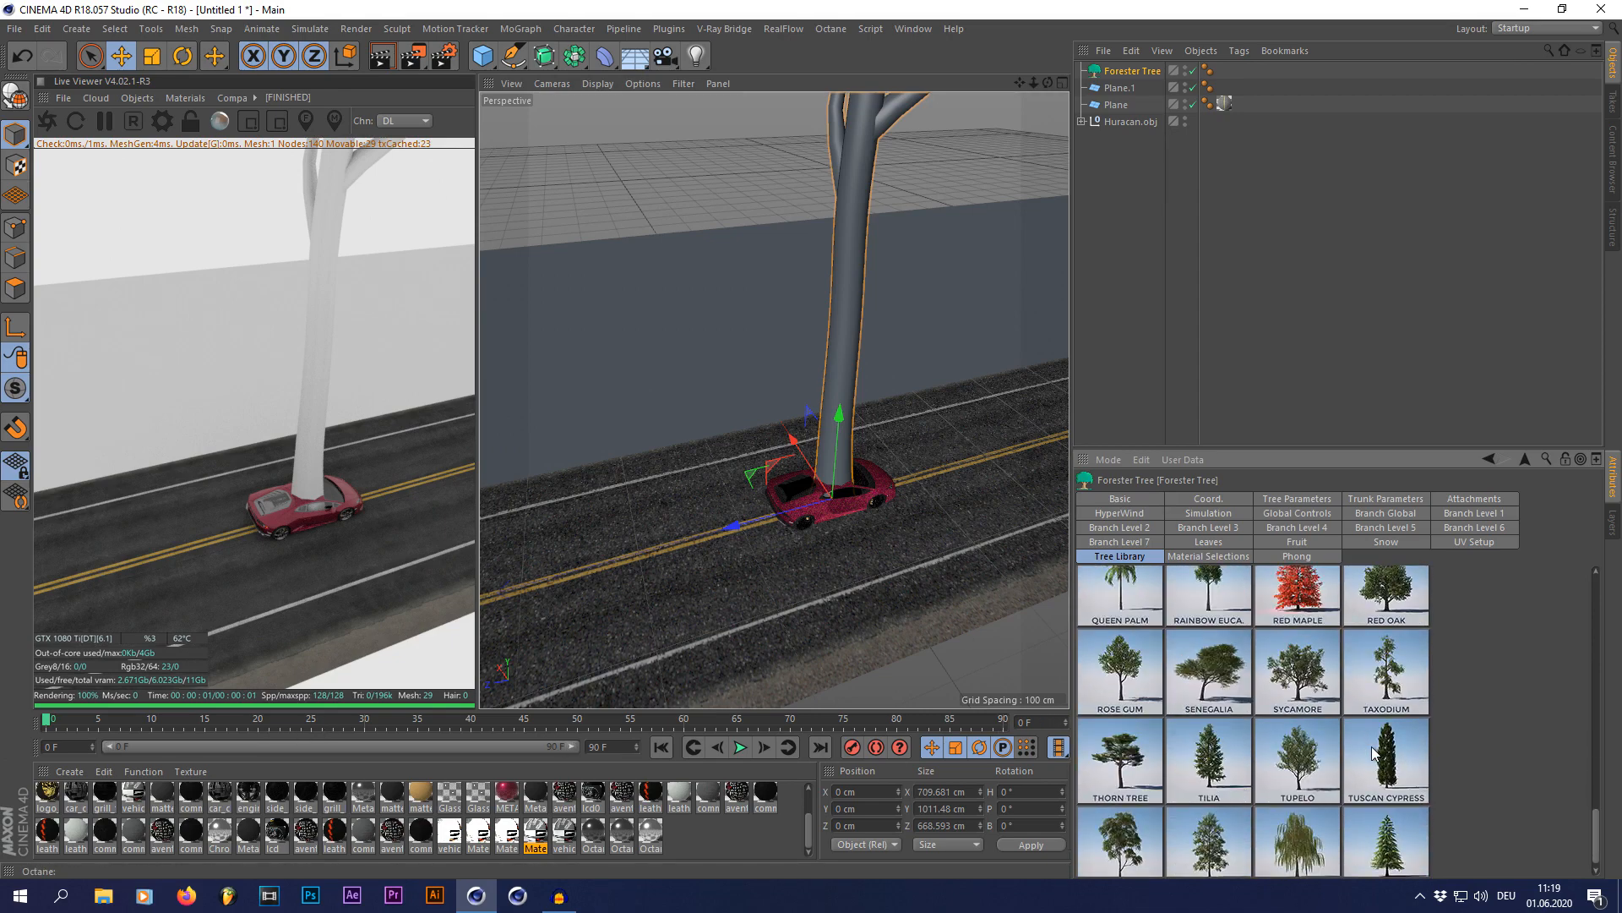
pyautogui.click(1121, 180)
pyautogui.click(1129, 72)
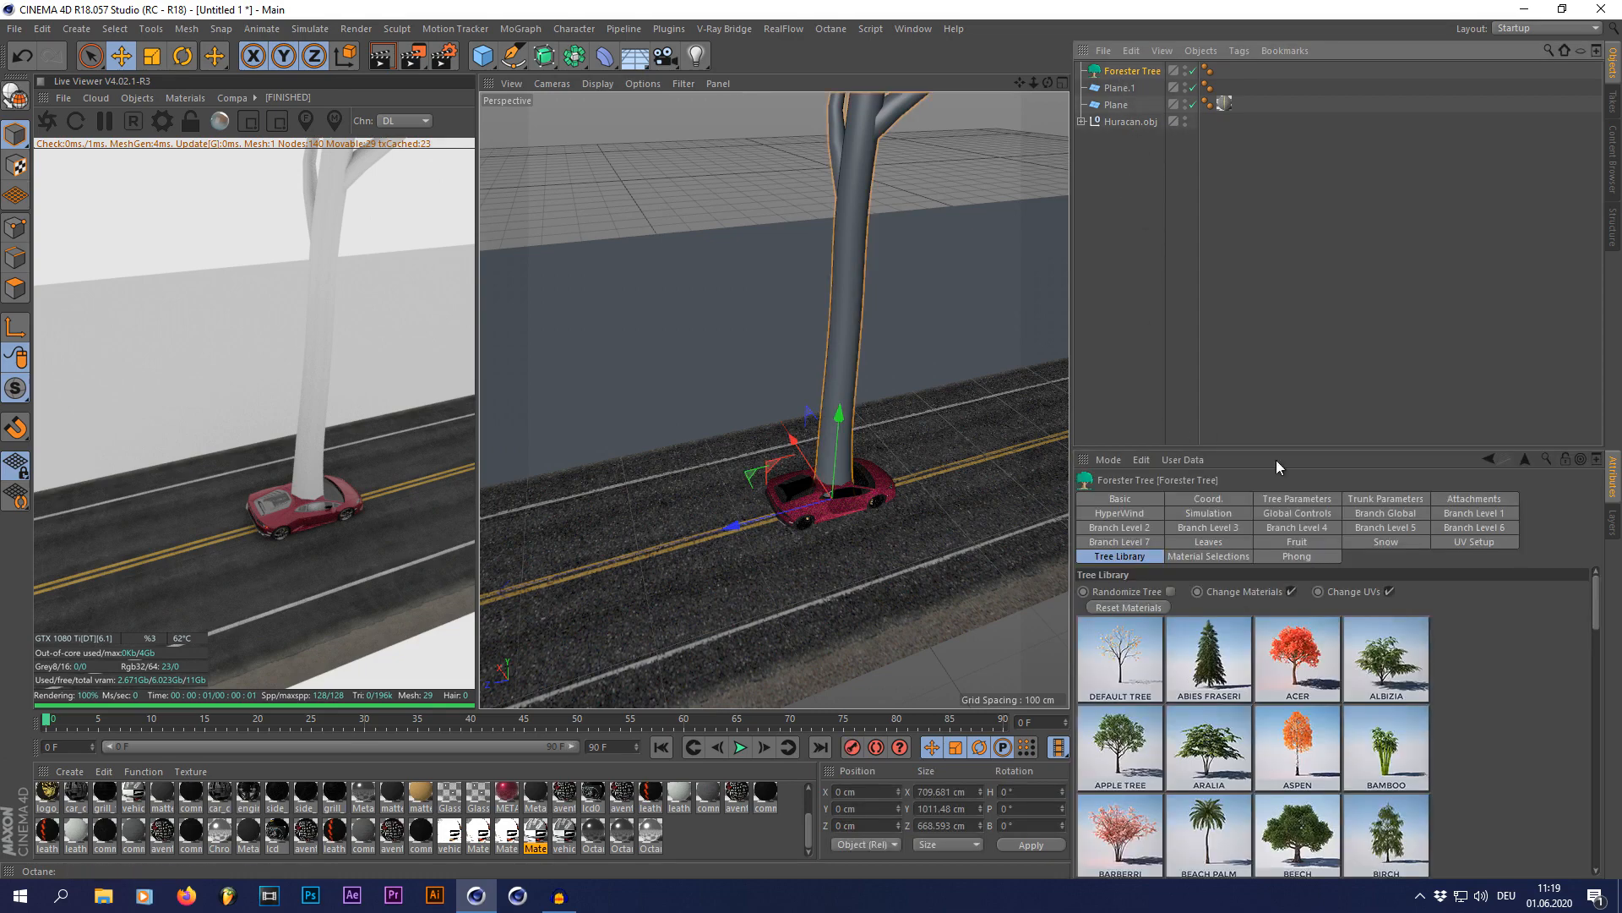
pyautogui.scroll(-6, 1314, 649)
pyautogui.scroll(-6, 1314, 649)
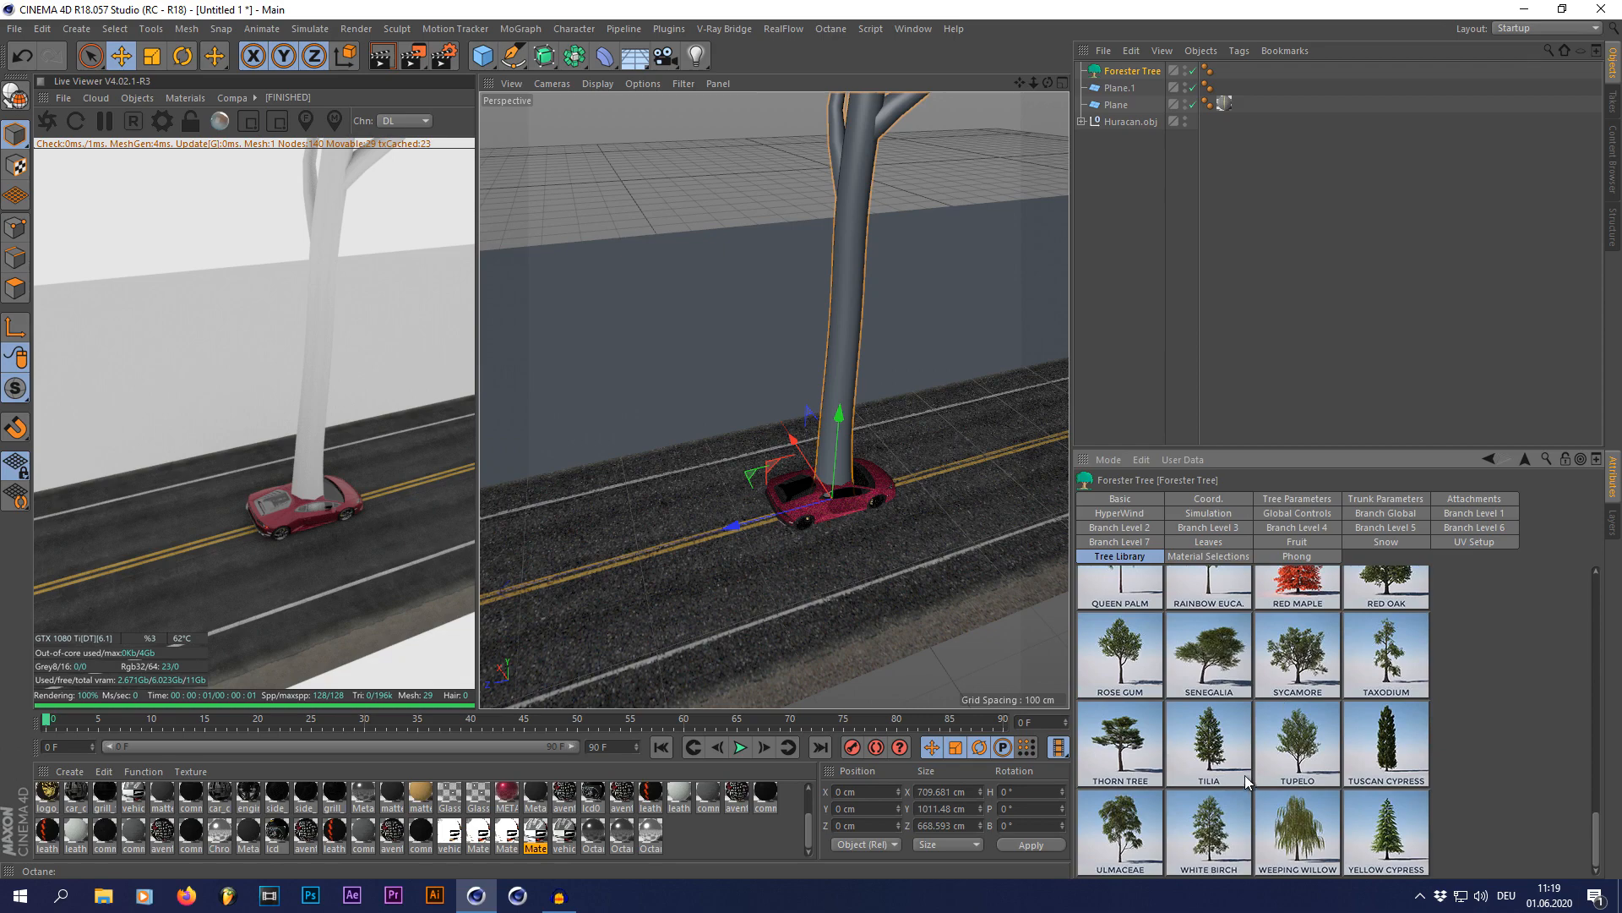
pyautogui.scroll(12, 1244, 774)
pyautogui.scroll(-10, 1245, 769)
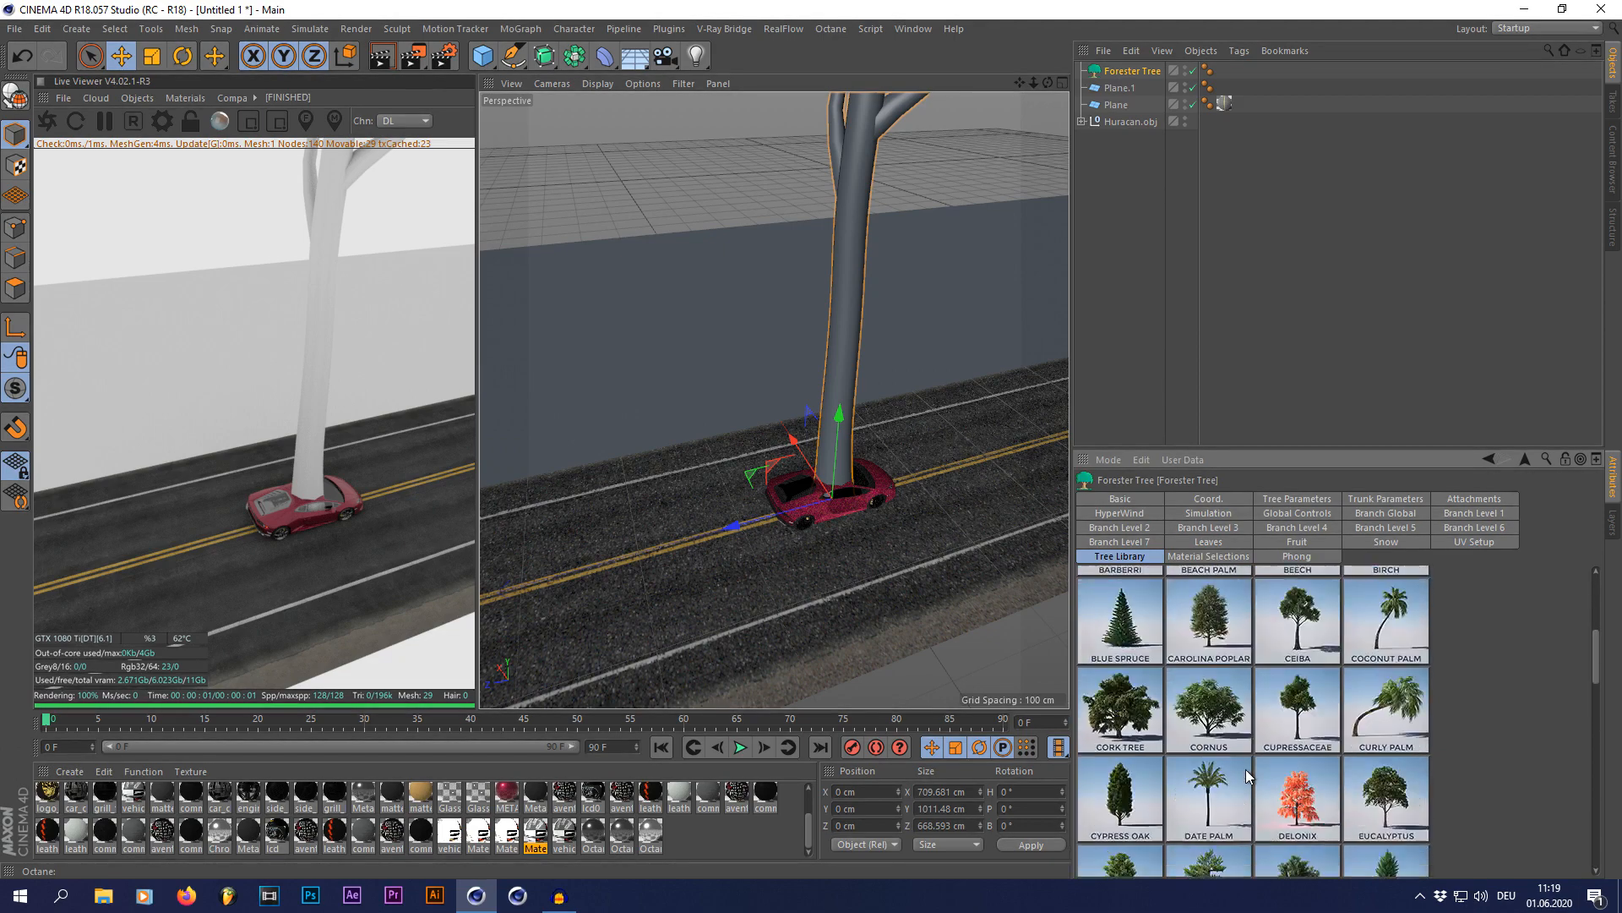
pyautogui.scroll(-2, 1246, 769)
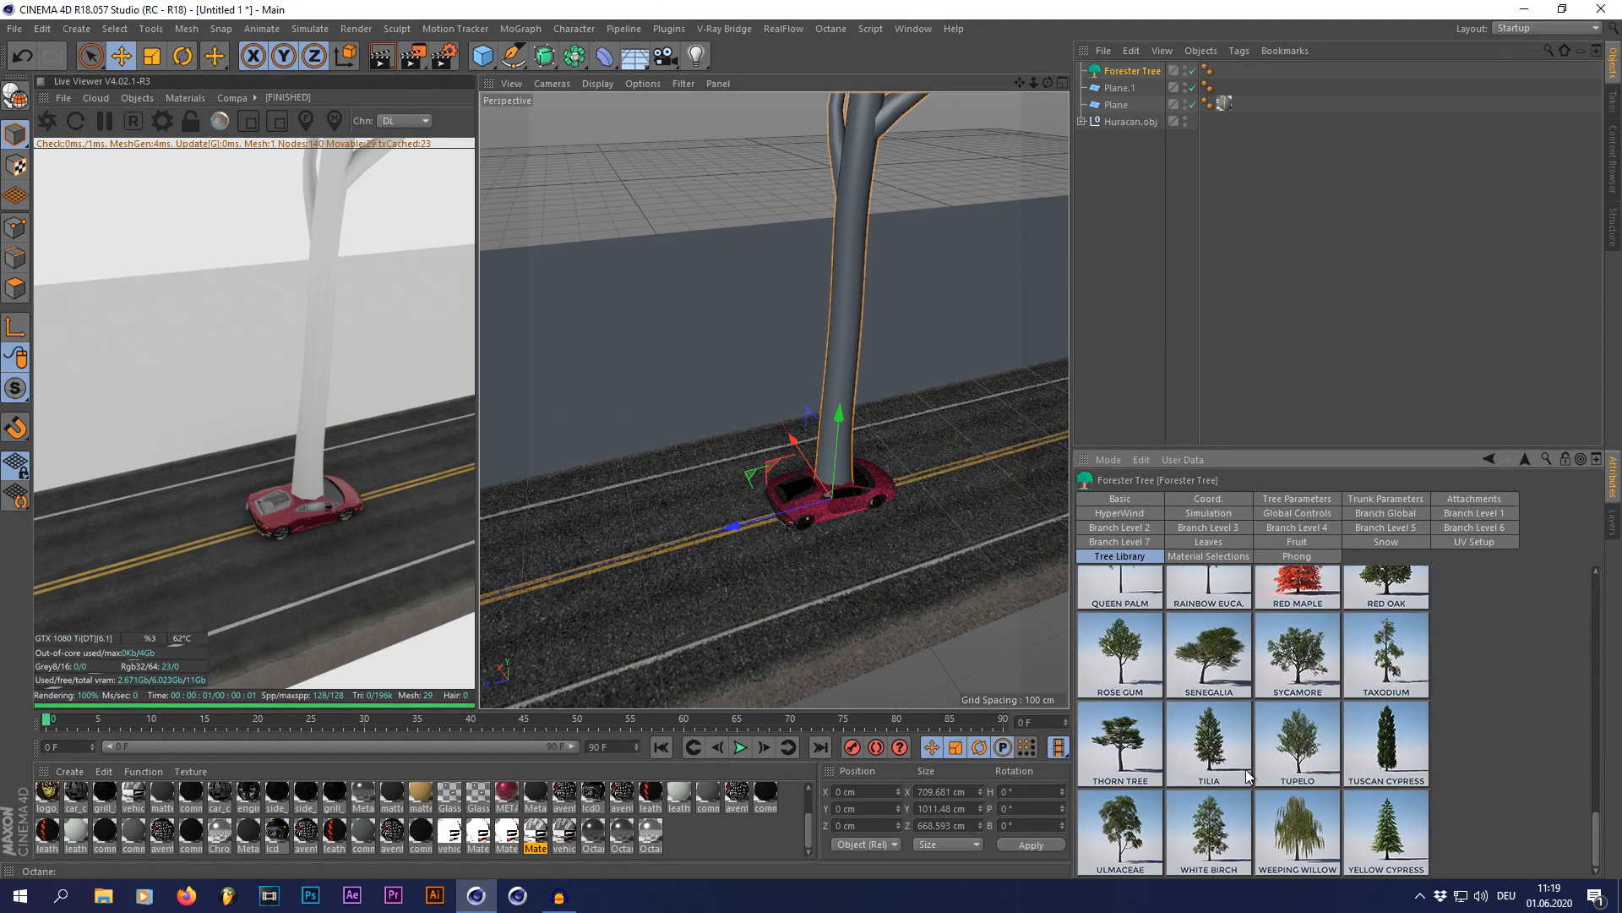
pyautogui.click(1209, 837)
pyautogui.scroll(-3, 909, 461)
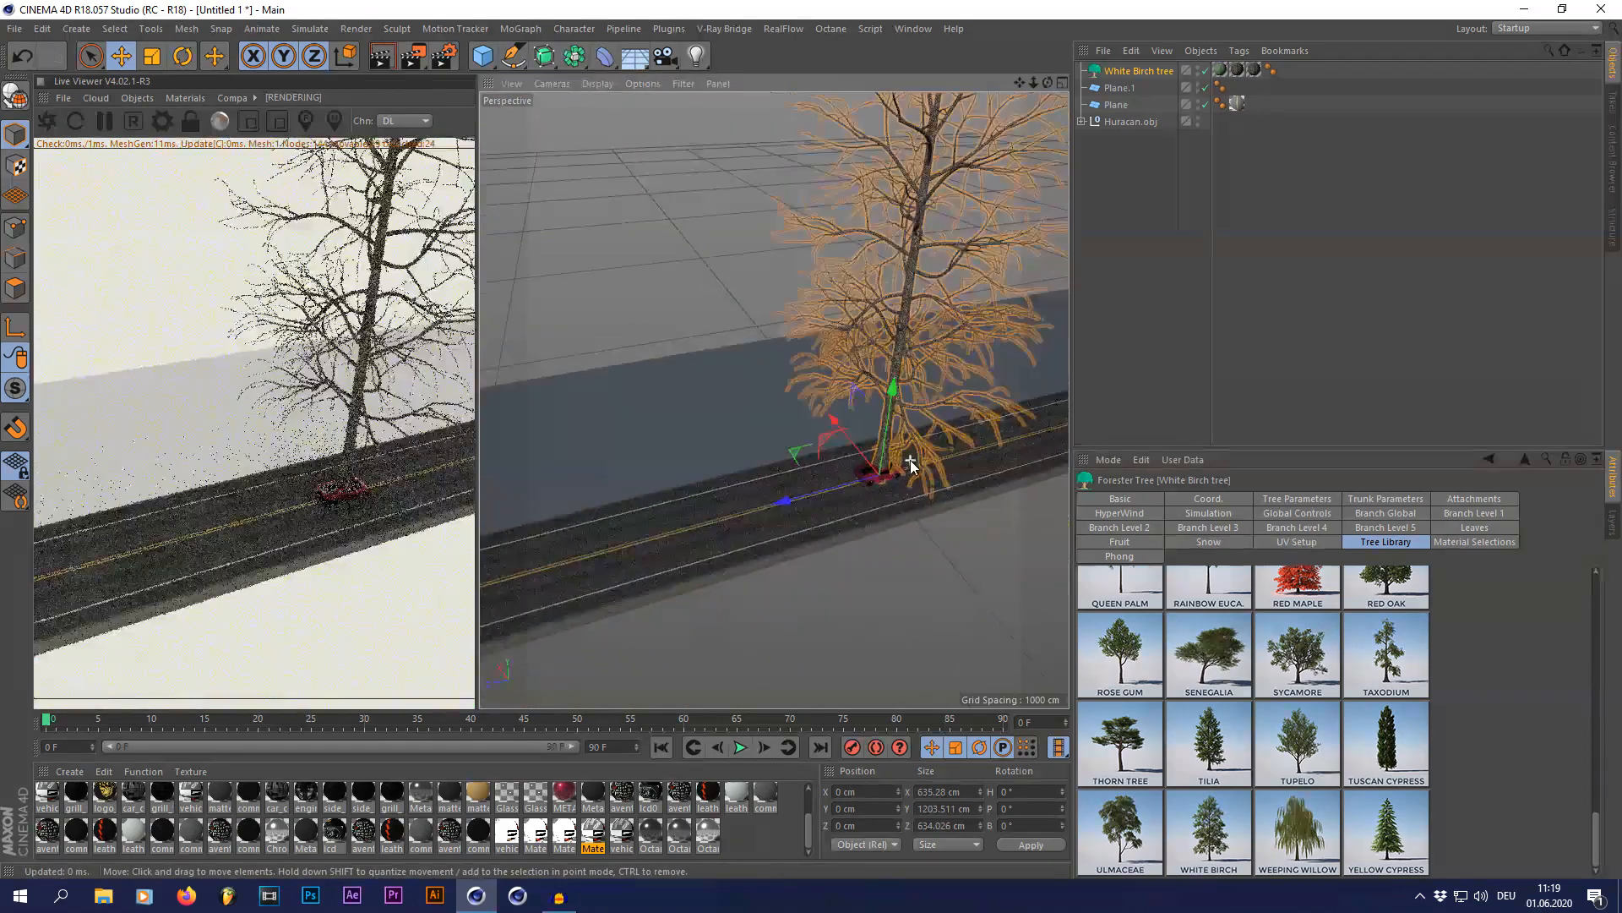
# Step: Set the birch's tree size to about 0.59 and its viewport levels to 5
pyautogui.click(1296, 499)
pyautogui.moveTo(1392, 732); pyautogui.dragTo(1332, 727)
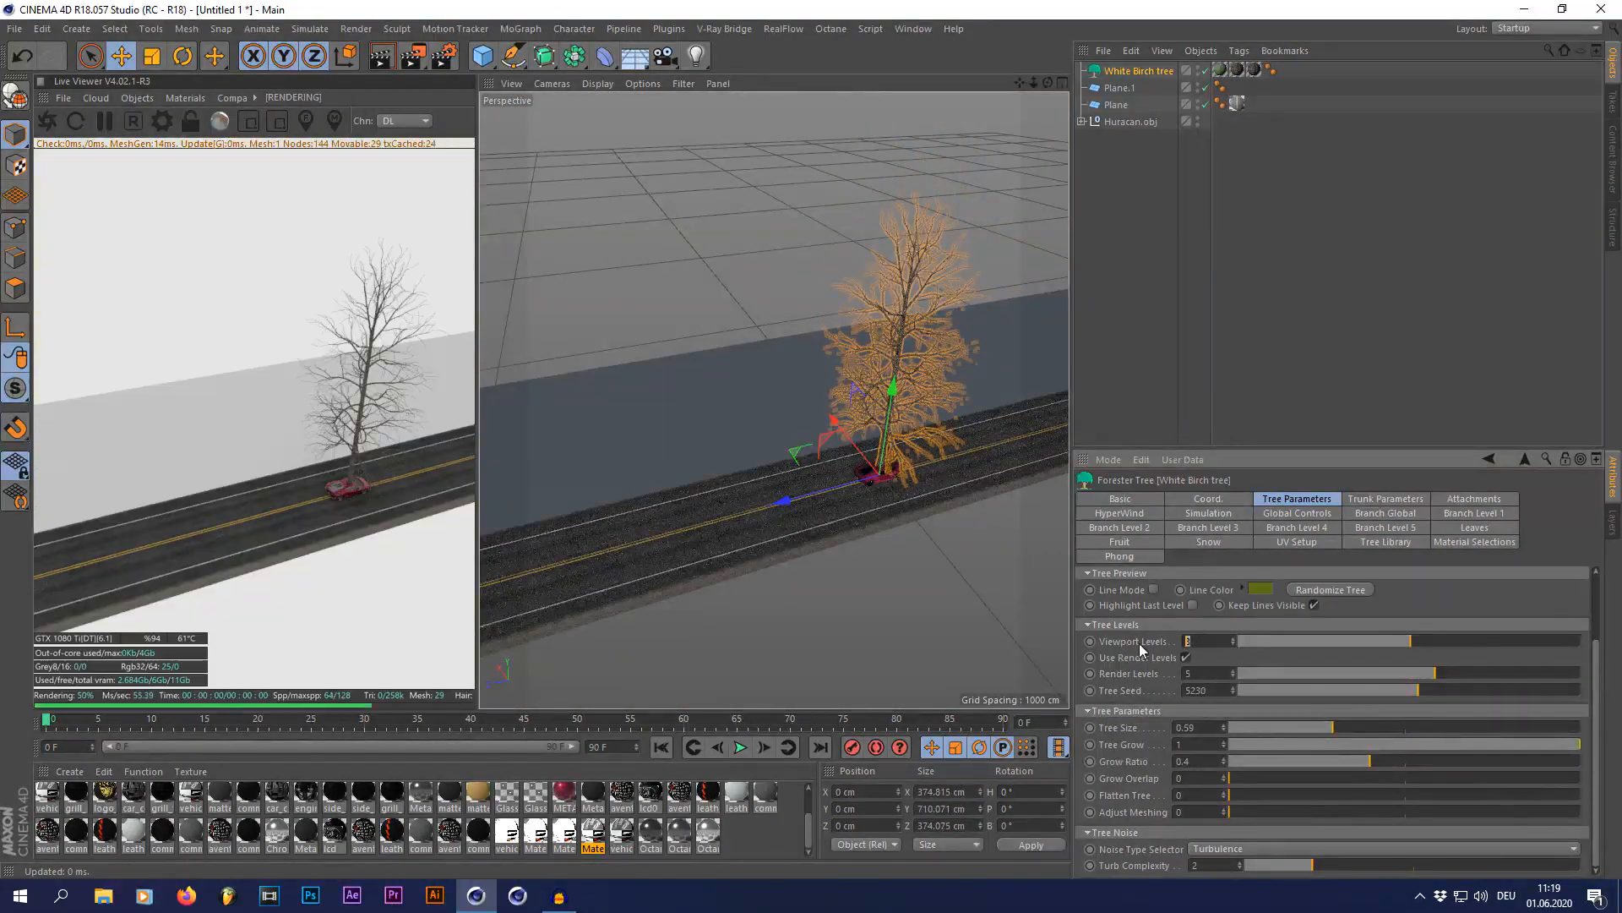
pyautogui.write('5')
pyautogui.press('Return')
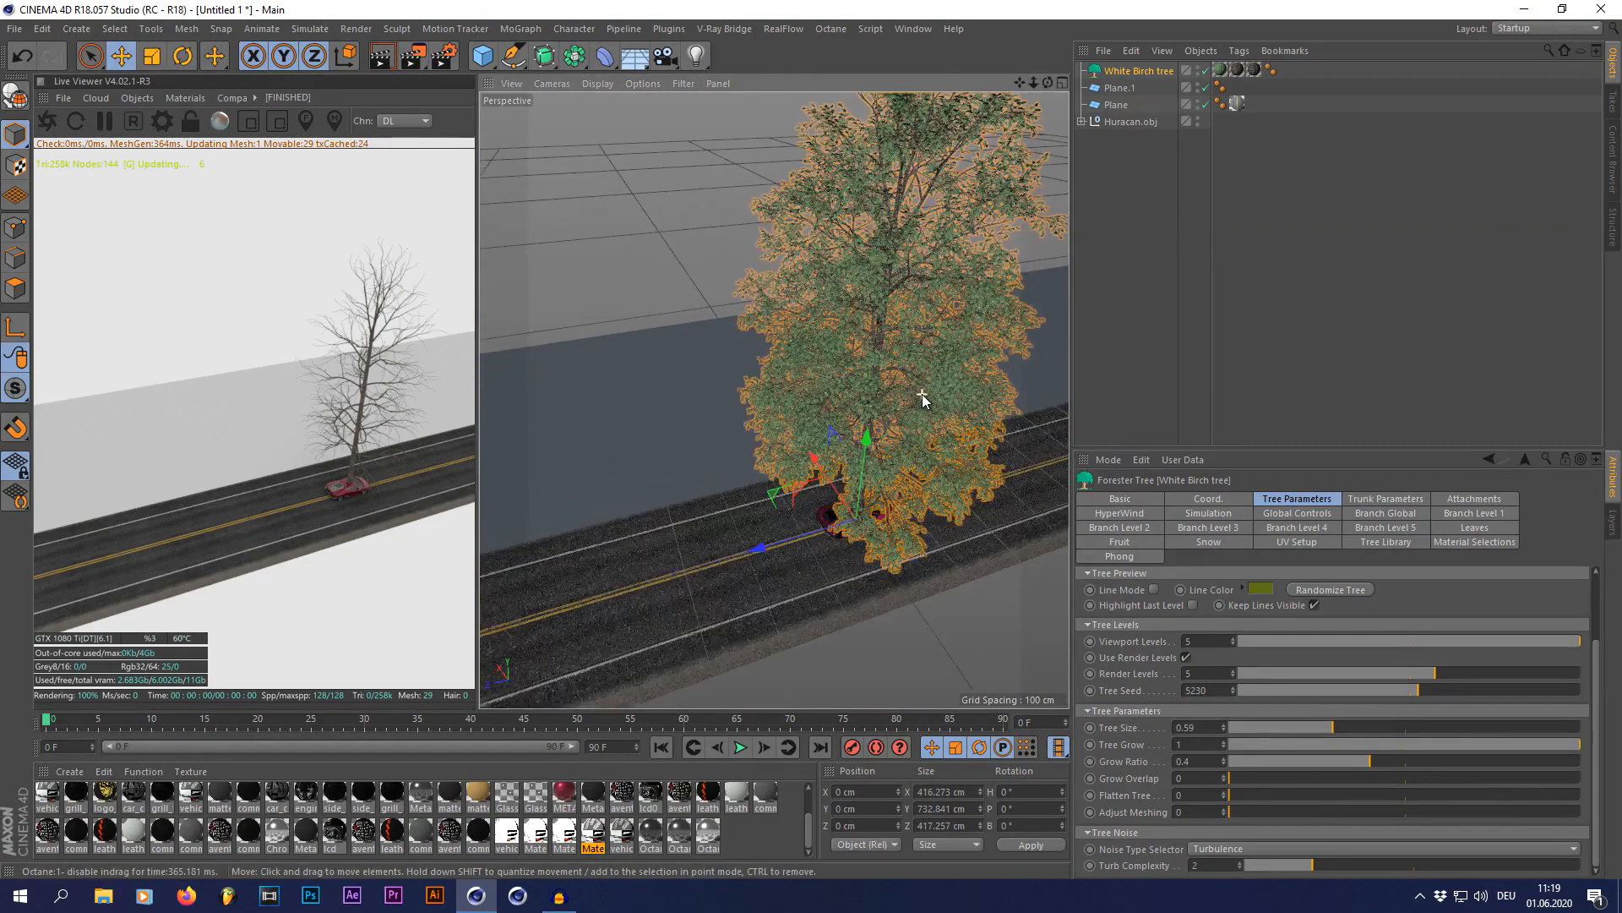
# Step: Reduce the birch's tree size to about 0.39, compare it with the car, and deselect the tree
pyautogui.scroll(2, 923, 398)
pyautogui.moveTo(1050, 84); pyautogui.dragTo(887, 55)
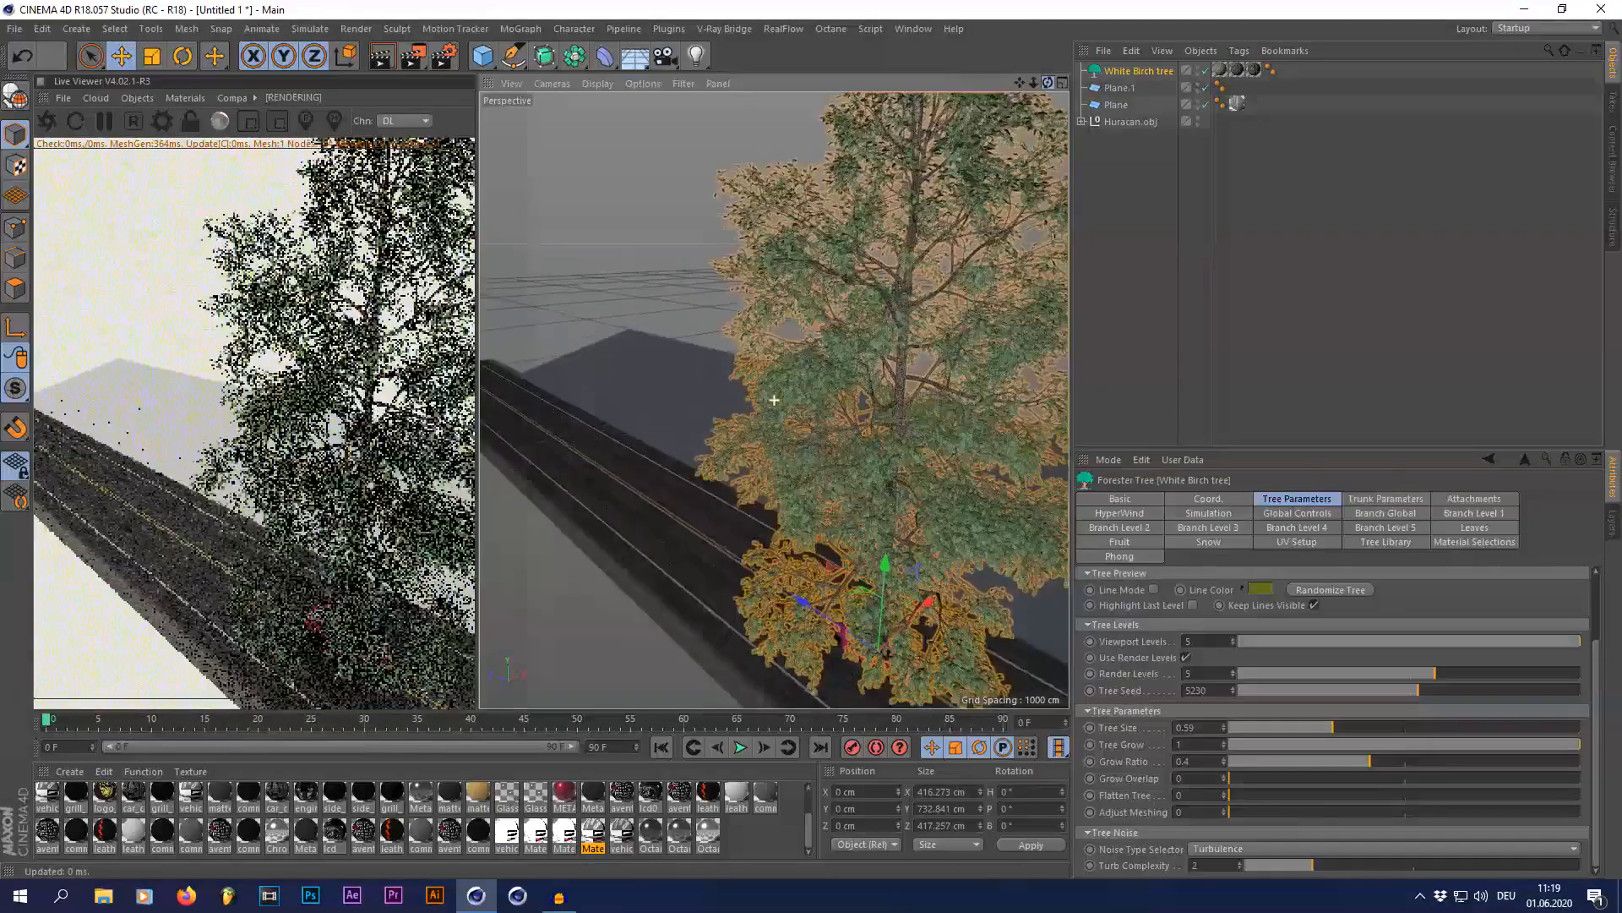
pyautogui.keyDown('alt'); pyautogui.moveTo(744, 291); pyautogui.dragTo(641, 253); pyautogui.keyUp('alt')
pyautogui.scroll(-2, 642, 253)
pyautogui.moveTo(1320, 733); pyautogui.dragTo(1296, 732)
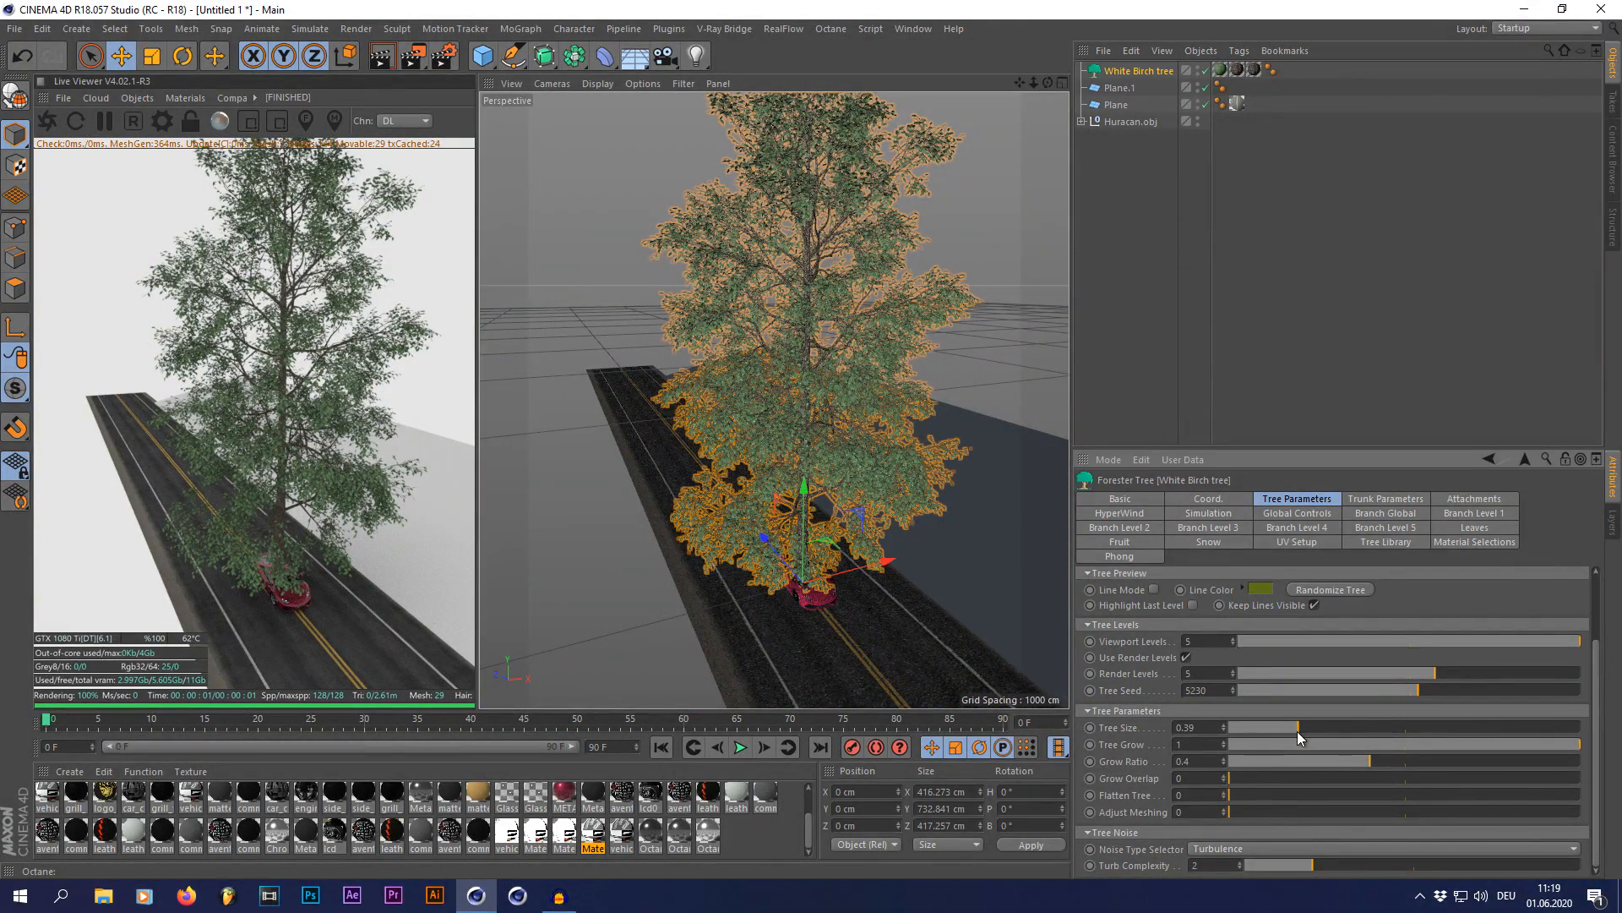
pyautogui.moveTo(1050, 83); pyautogui.dragTo(952, 384)
pyautogui.click(1153, 291)
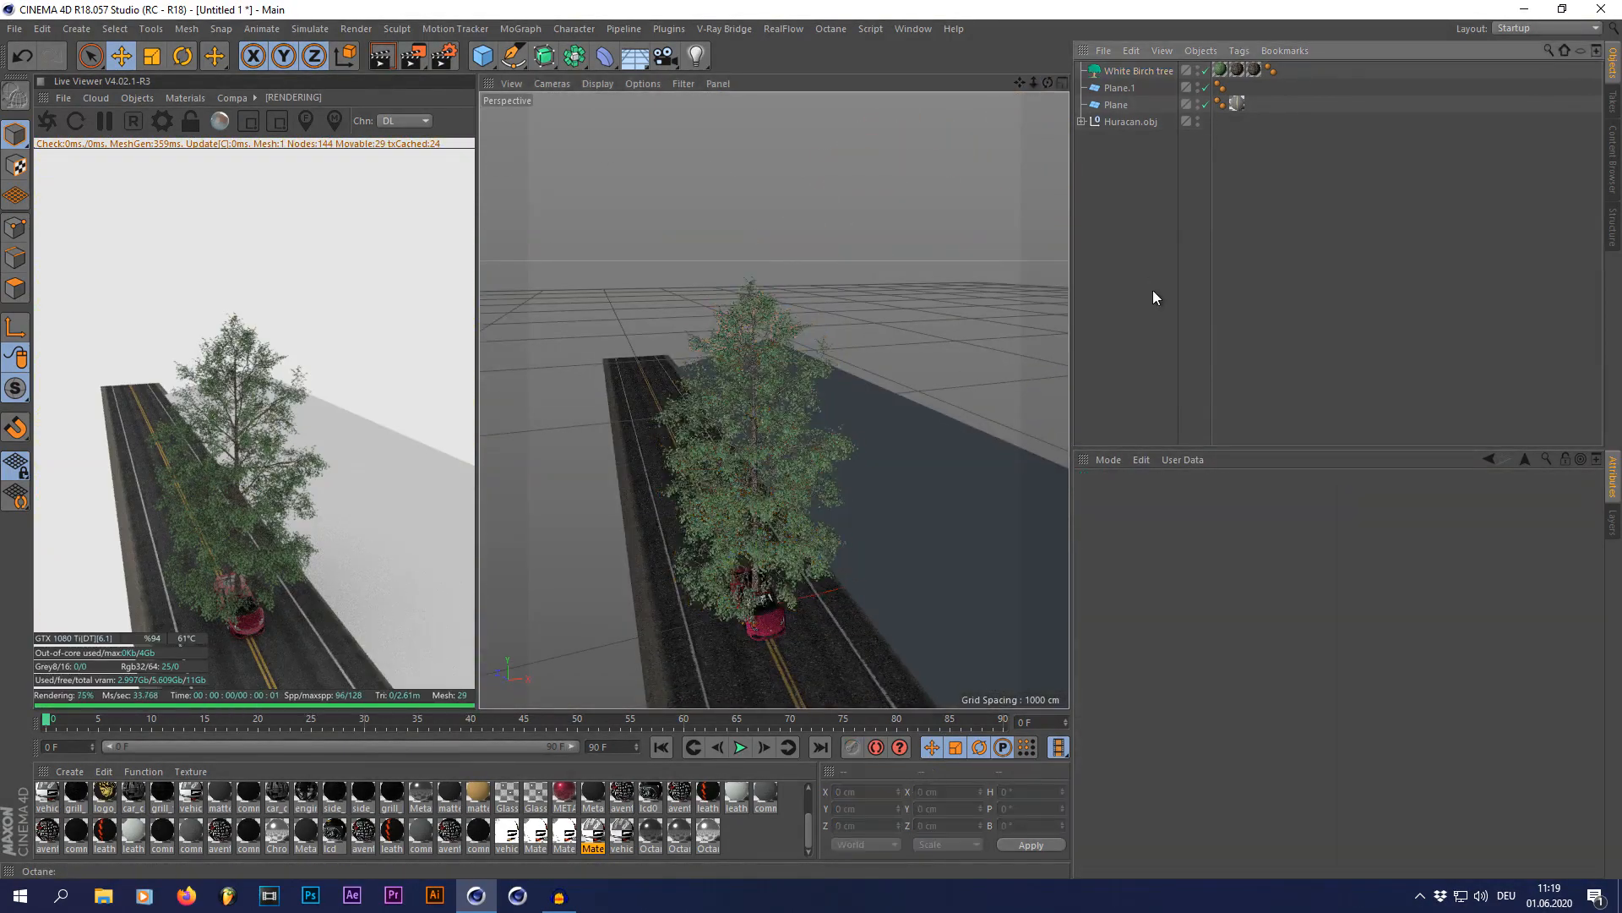
# Step: Merge the Realistic Grass Assets file from the Node Setups project folder into the scene
pyautogui.click(1104, 56)
pyautogui.click(1112, 78)
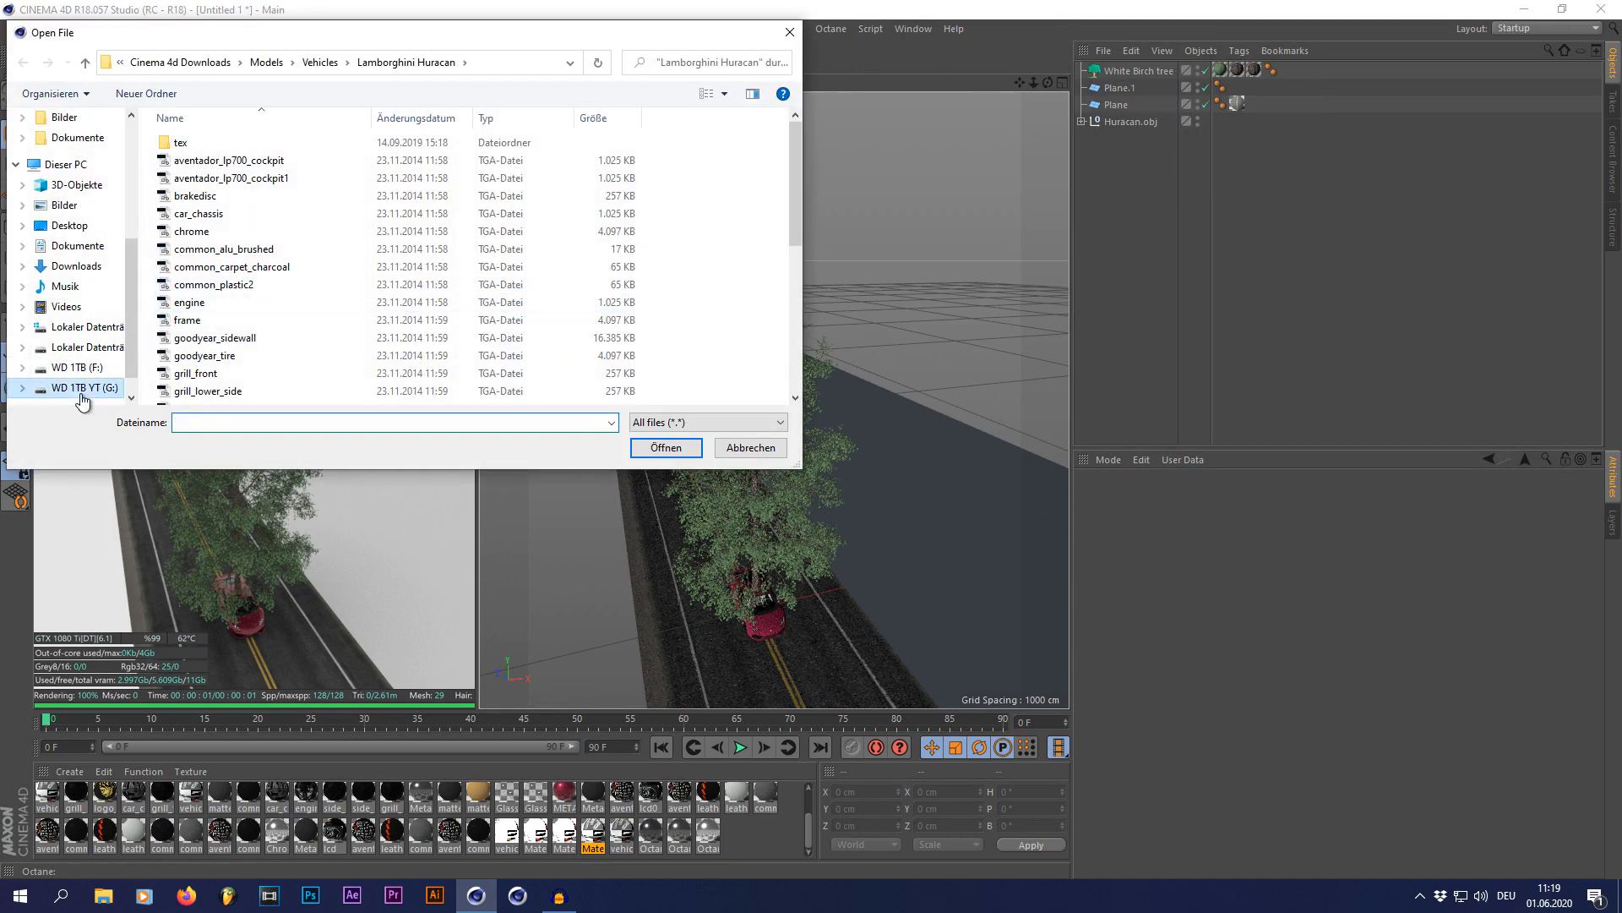
pyautogui.click(82, 390)
pyautogui.doubleClick(215, 161)
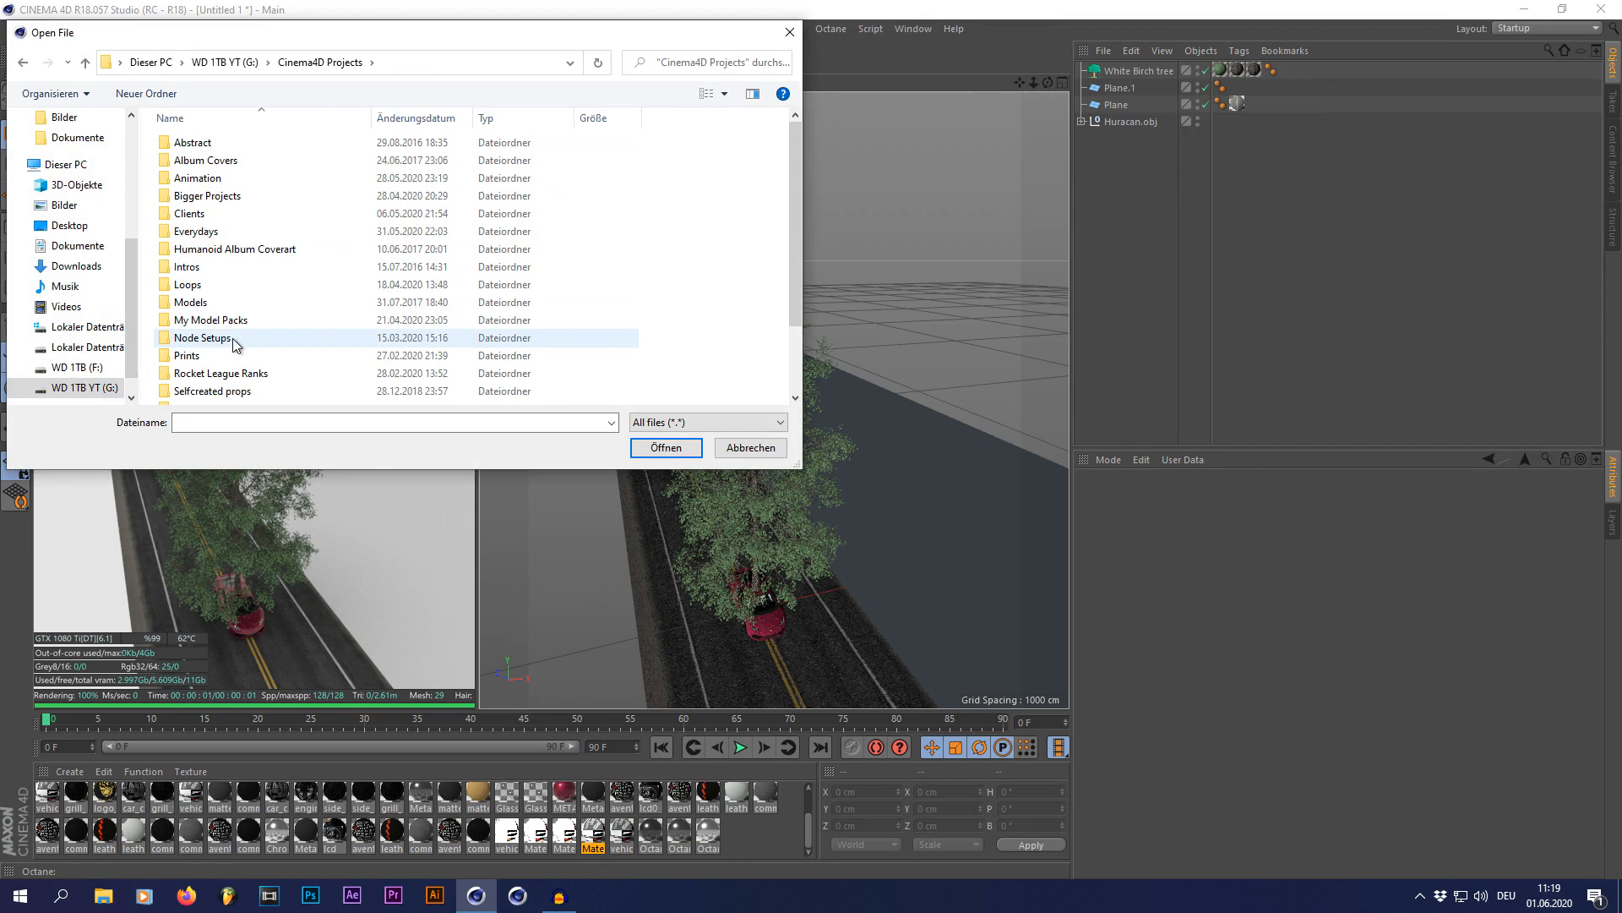
pyautogui.doubleClick(227, 338)
pyautogui.doubleClick(222, 214)
pyautogui.doubleClick(209, 147)
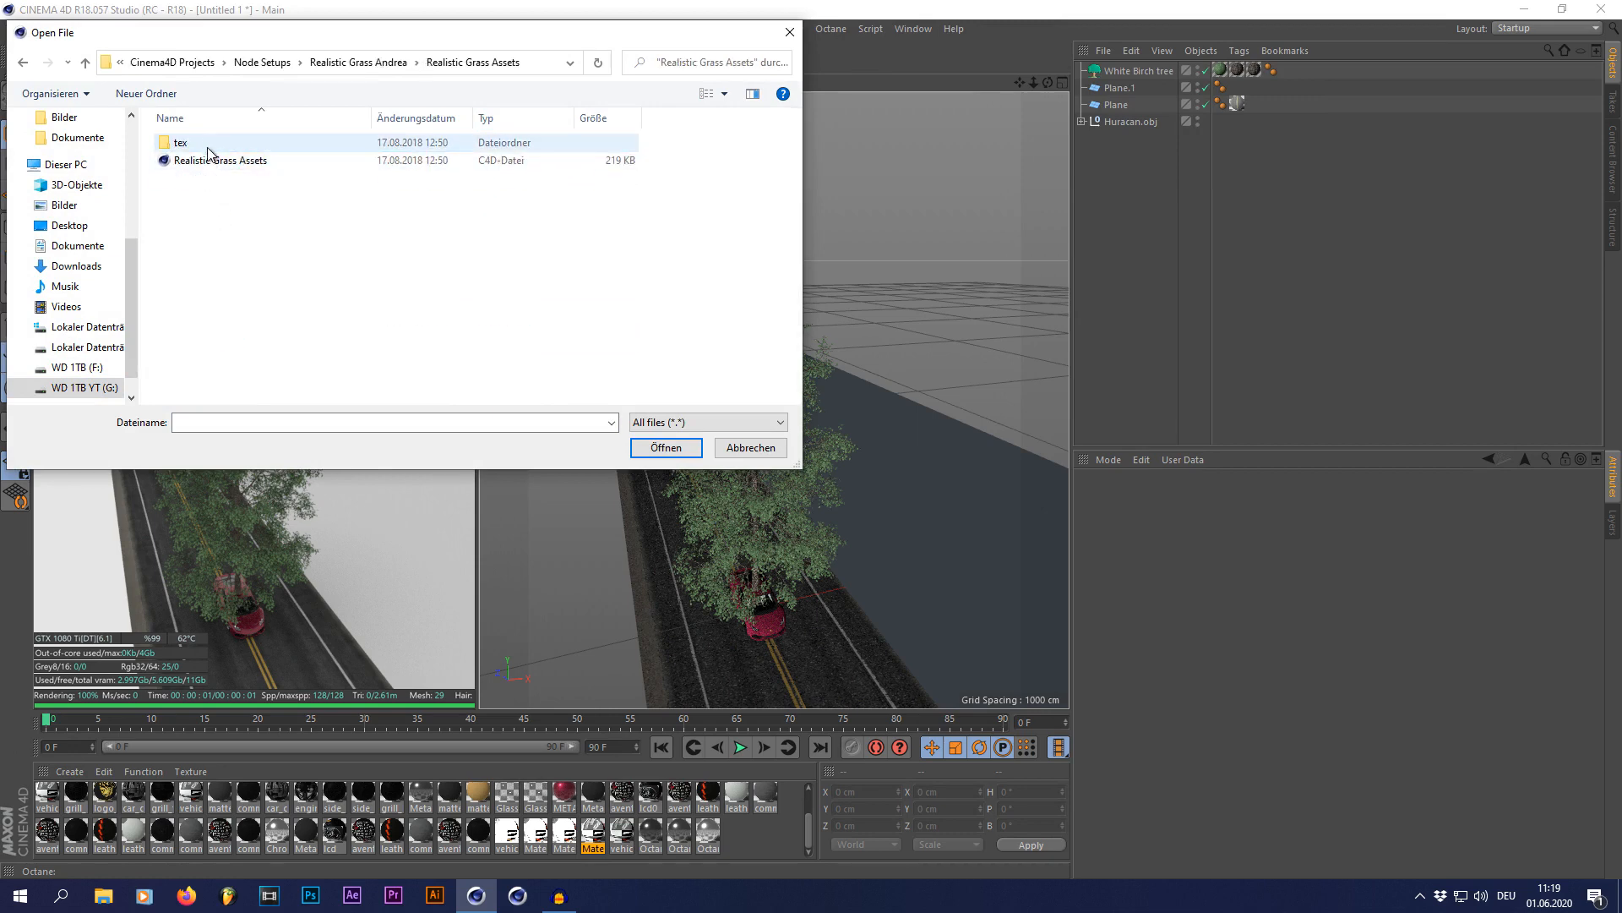
pyautogui.doubleClick(211, 160)
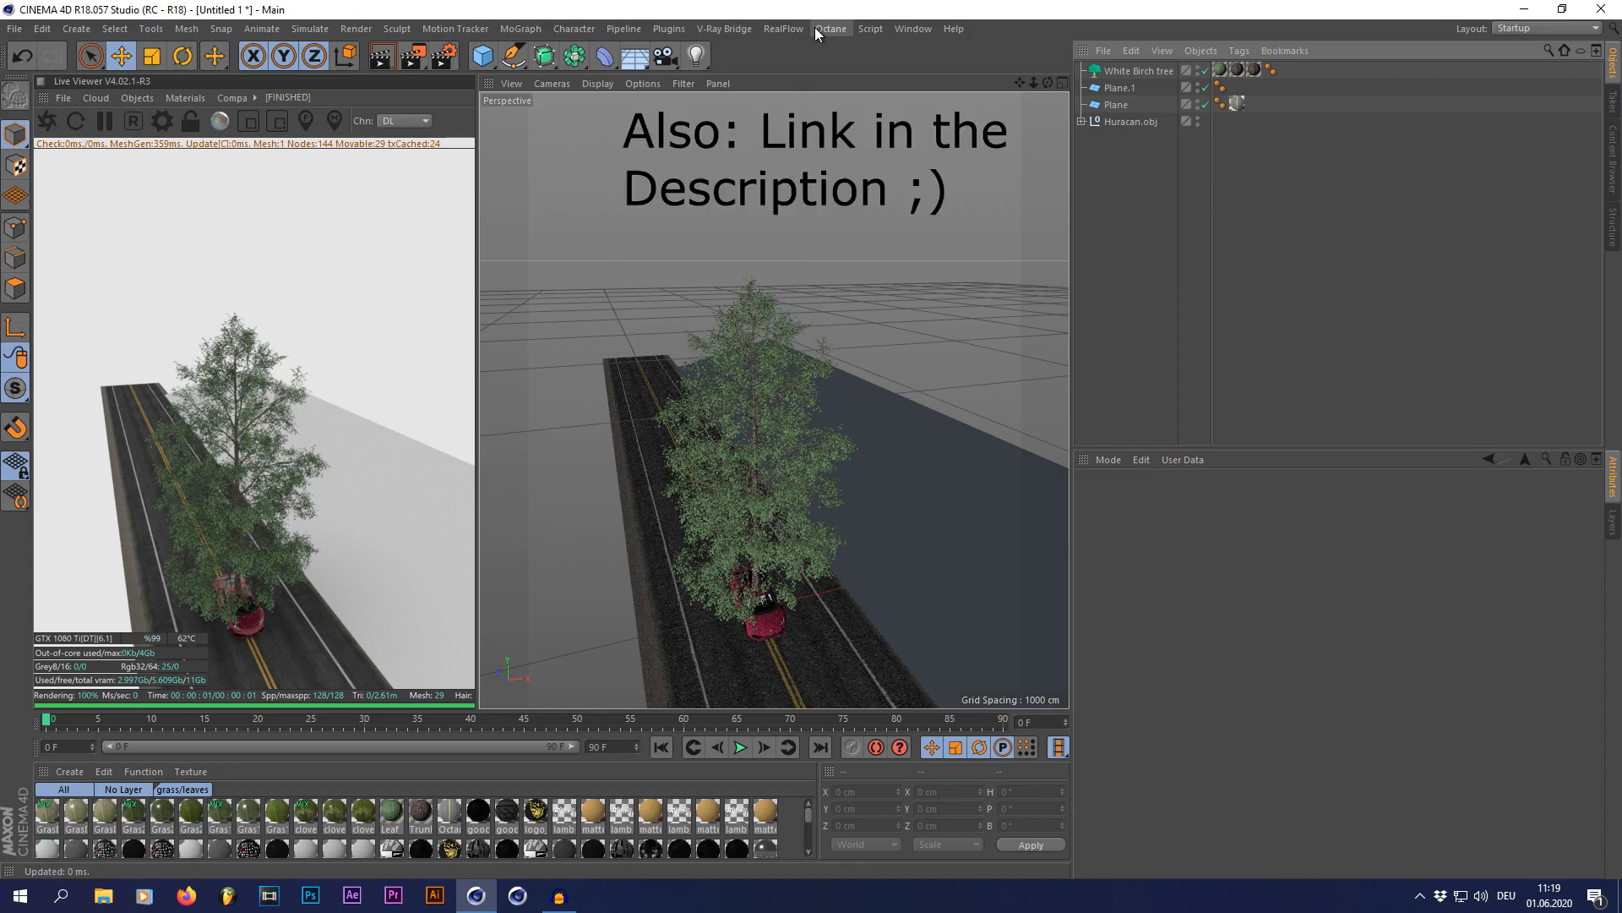
# Step: Relink the missing grass and clover textures of the merged materials in the Texture Manager
pyautogui.click(912, 29)
pyautogui.click(972, 308)
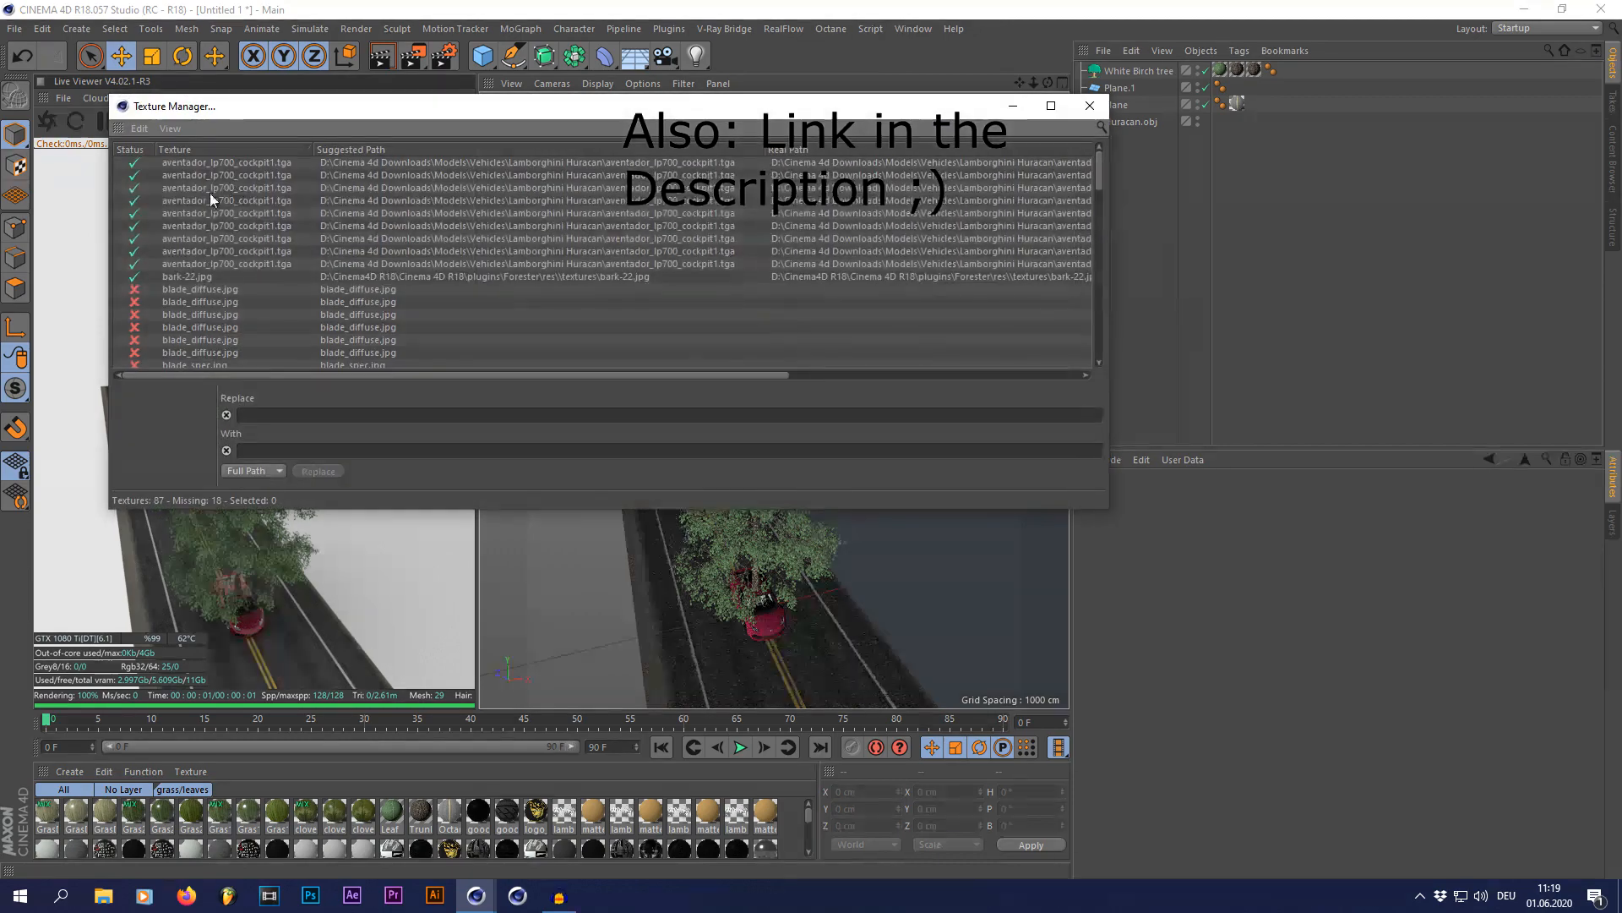
pyautogui.click(201, 174)
pyautogui.scroll(-3, 206, 206)
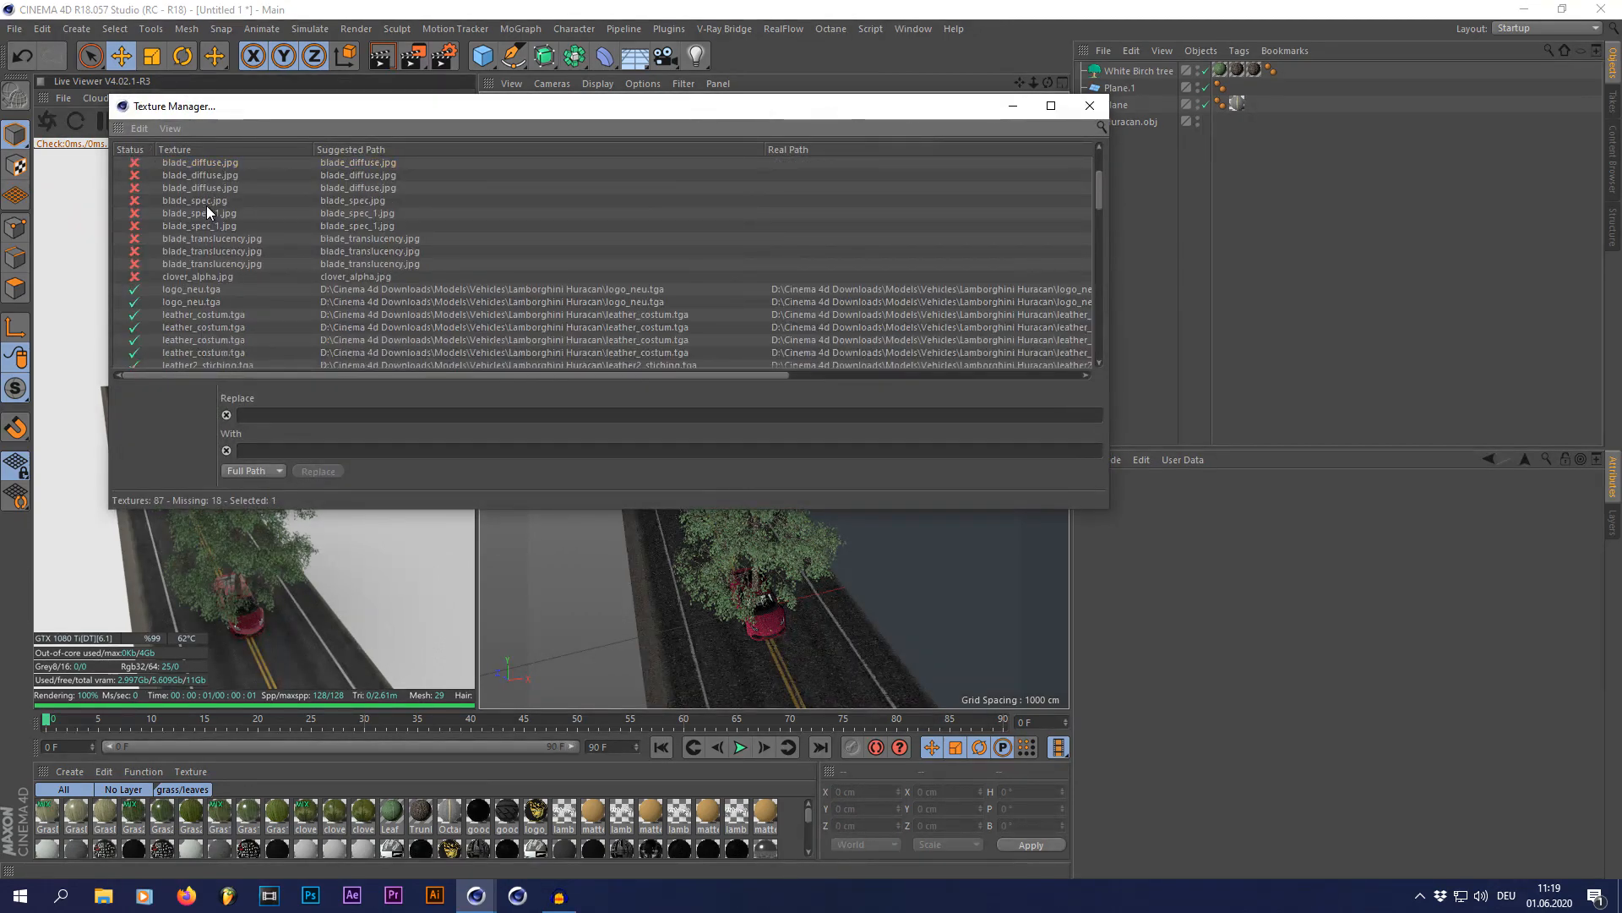
pyautogui.keyDown('shift'); pyautogui.click(215, 275); pyautogui.keyUp('shift')
pyautogui.rightClick(211, 276)
pyautogui.click(262, 479)
pyautogui.doubleClick(819, 538)
# Step: Add an Octane Scatter object and make the White Birch tree its child
pyautogui.scroll(-5, 812, 507)
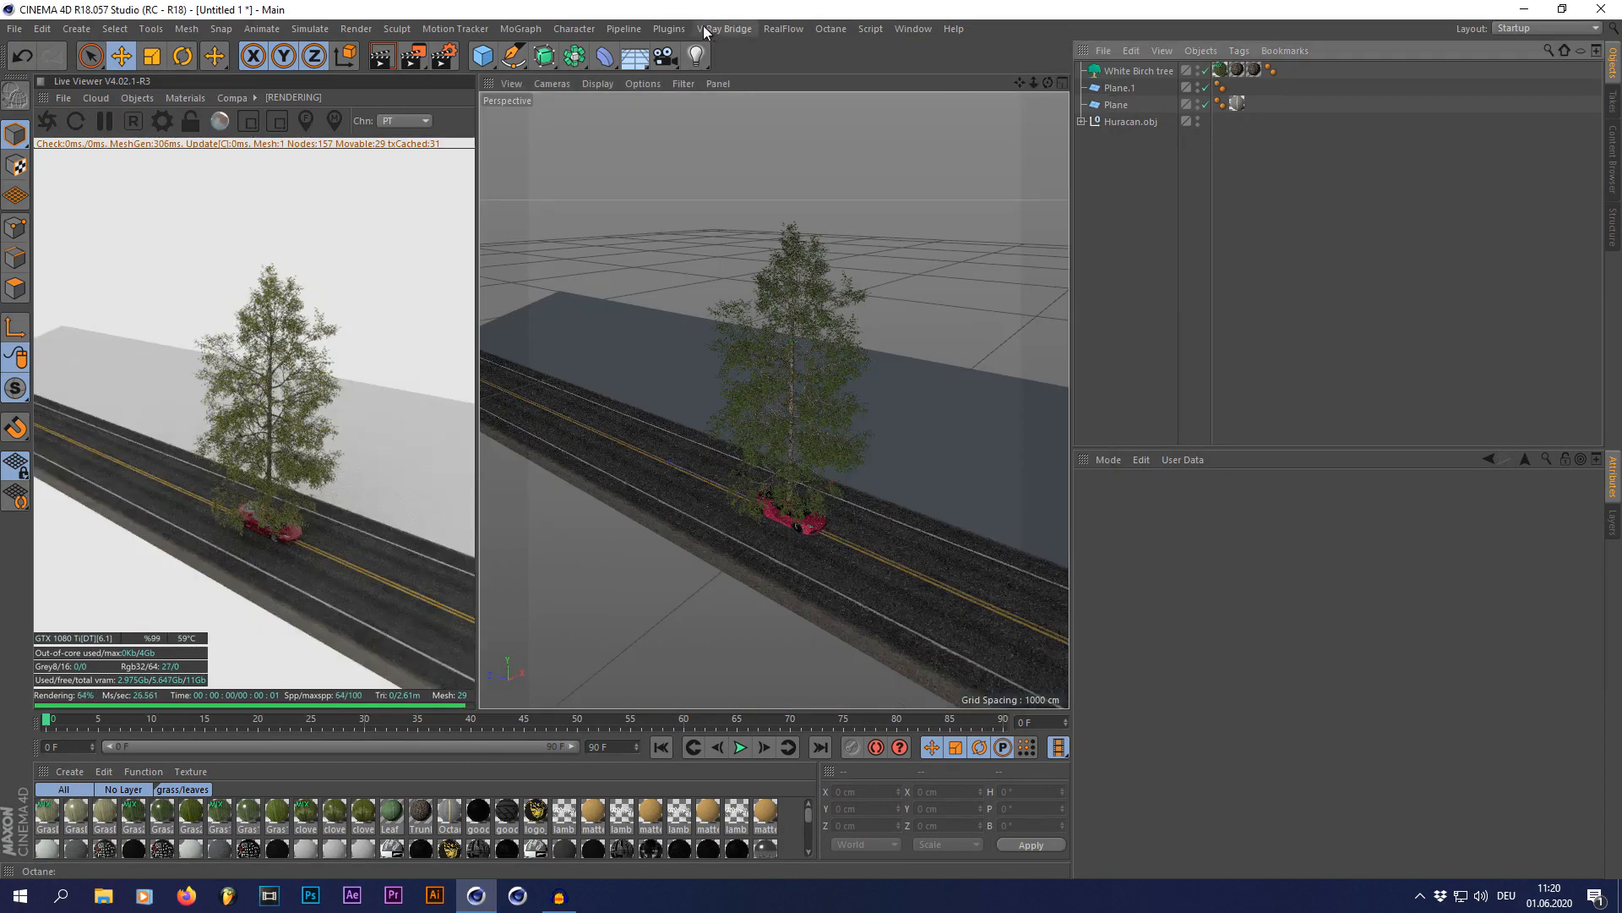
pyautogui.click(668, 29)
pyautogui.moveTo(692, 79)
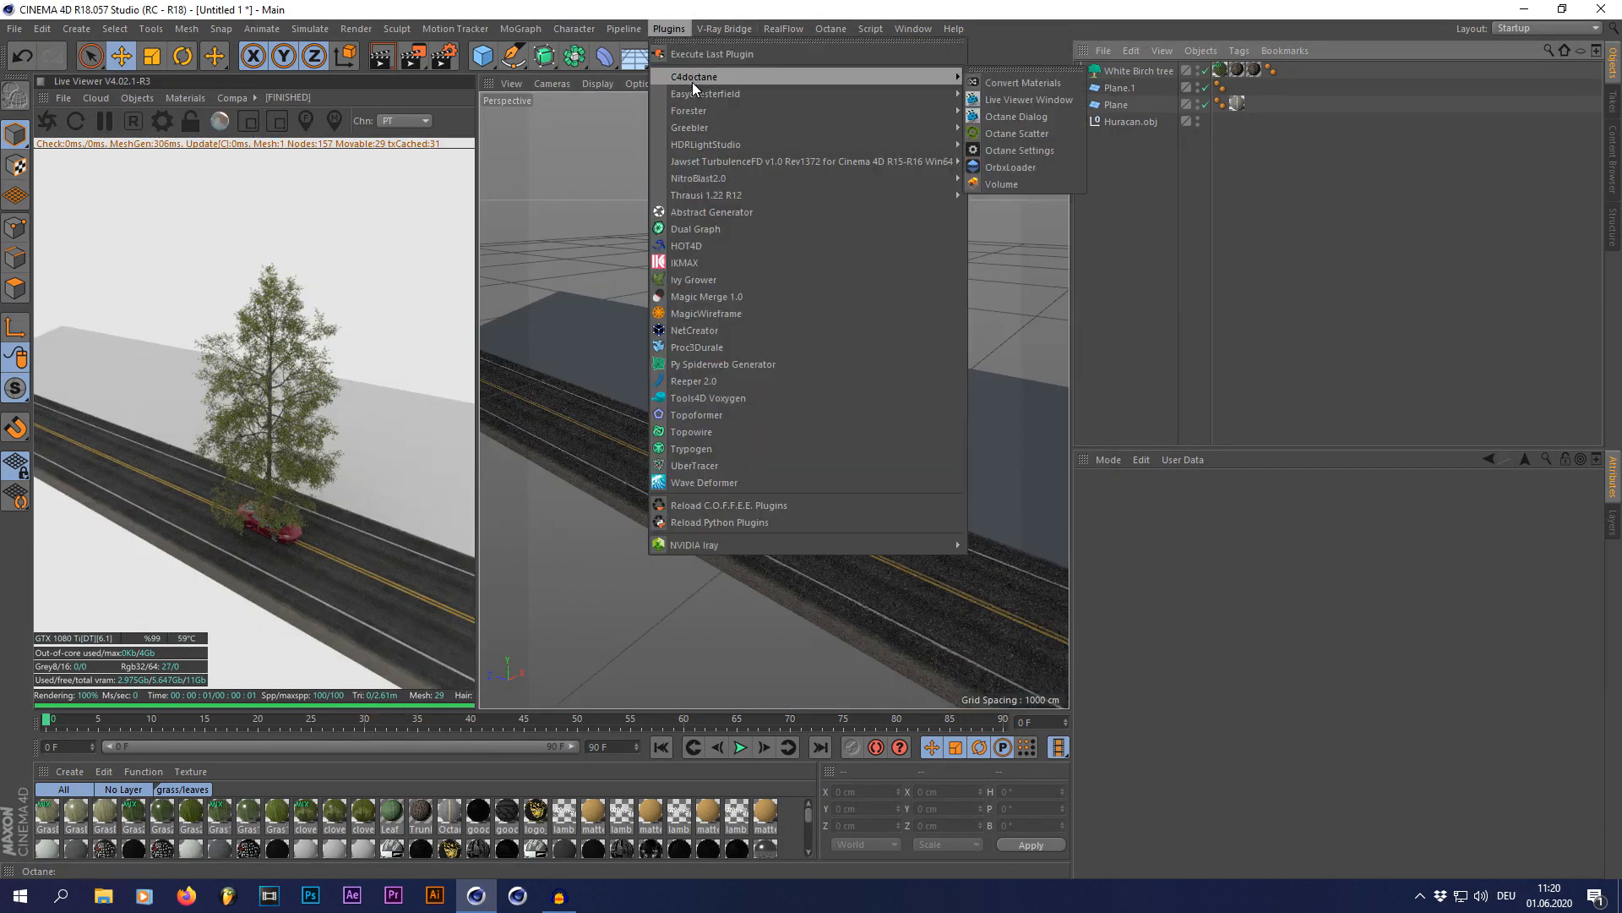
pyautogui.click(1007, 132)
pyautogui.click(1149, 88)
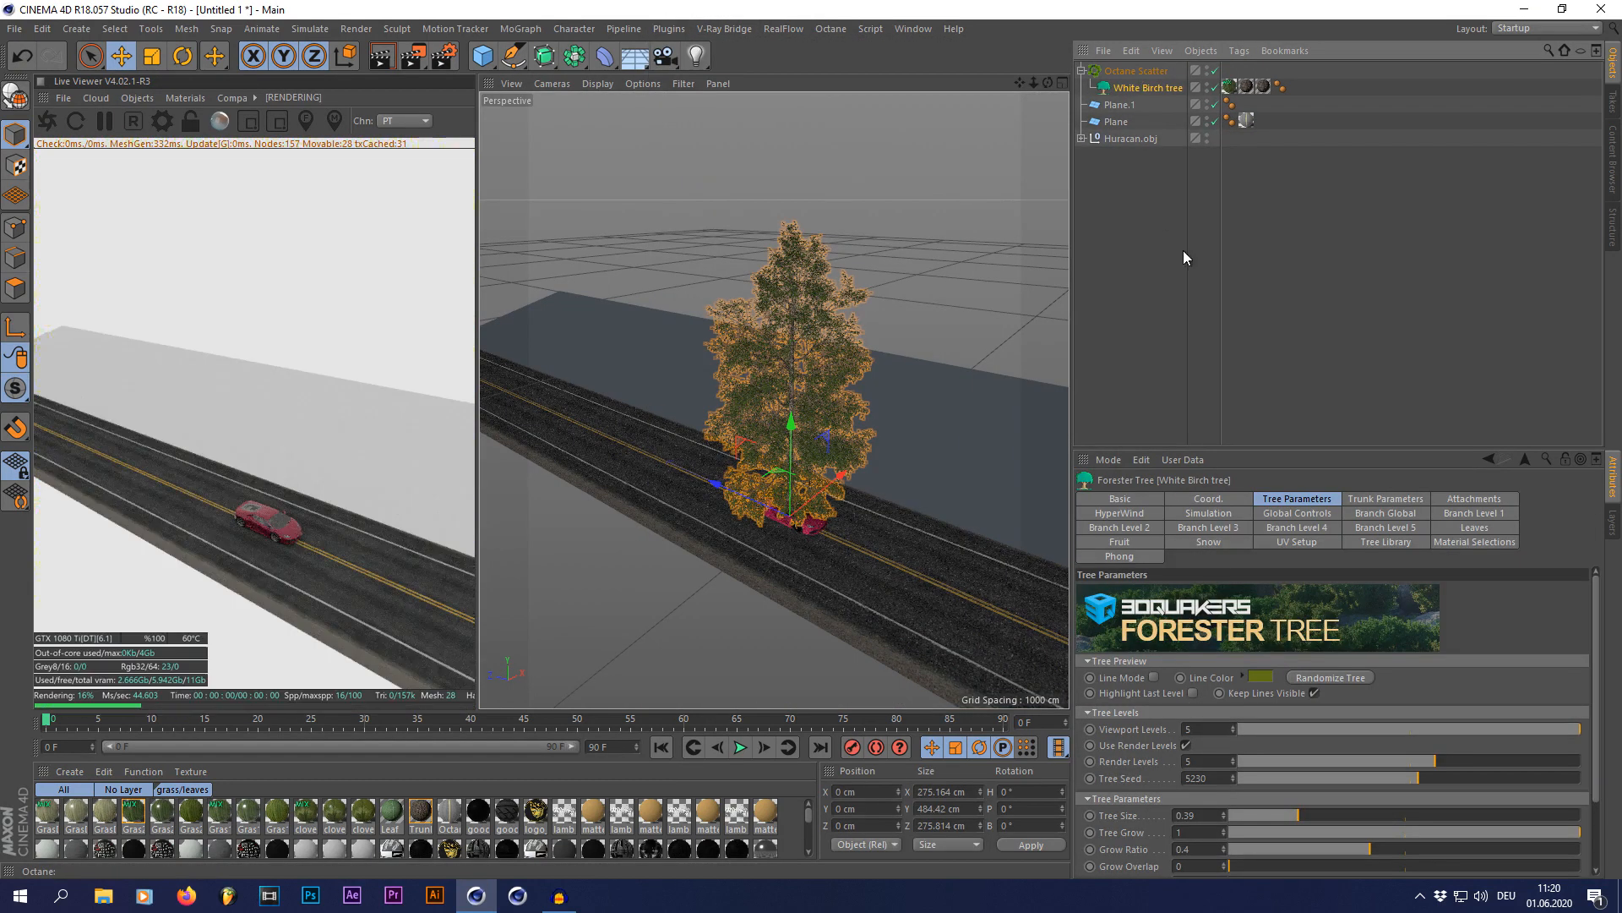
# Step: Set the Octane Scatter's distribution to Surface and its count to 10
pyautogui.click(1131, 71)
pyautogui.click(1180, 534)
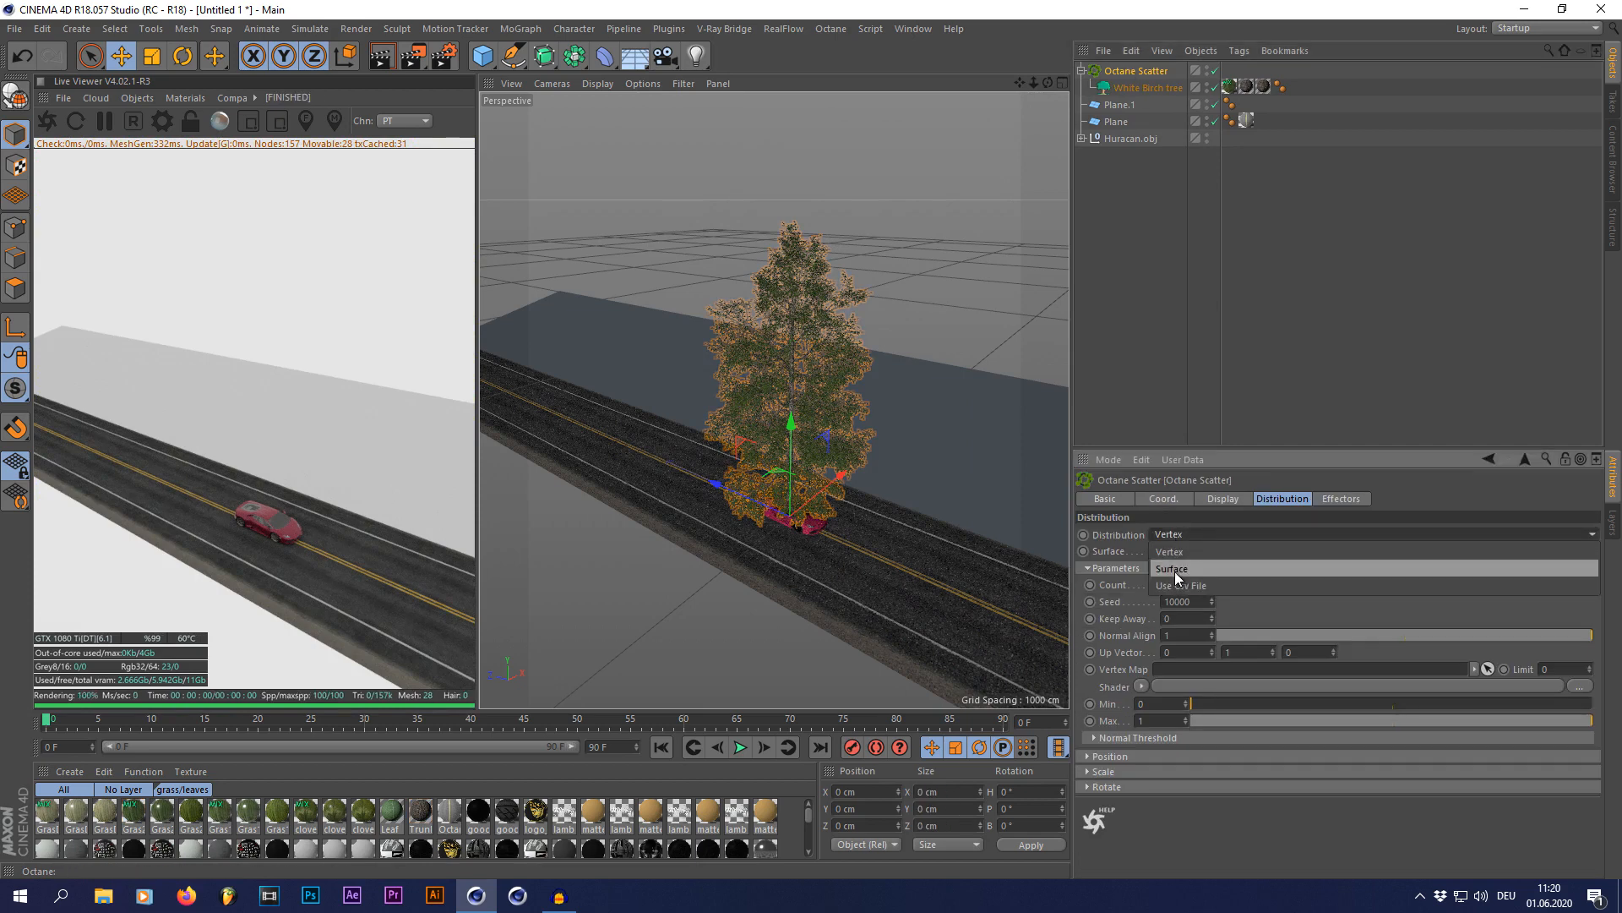
pyautogui.click(1176, 573)
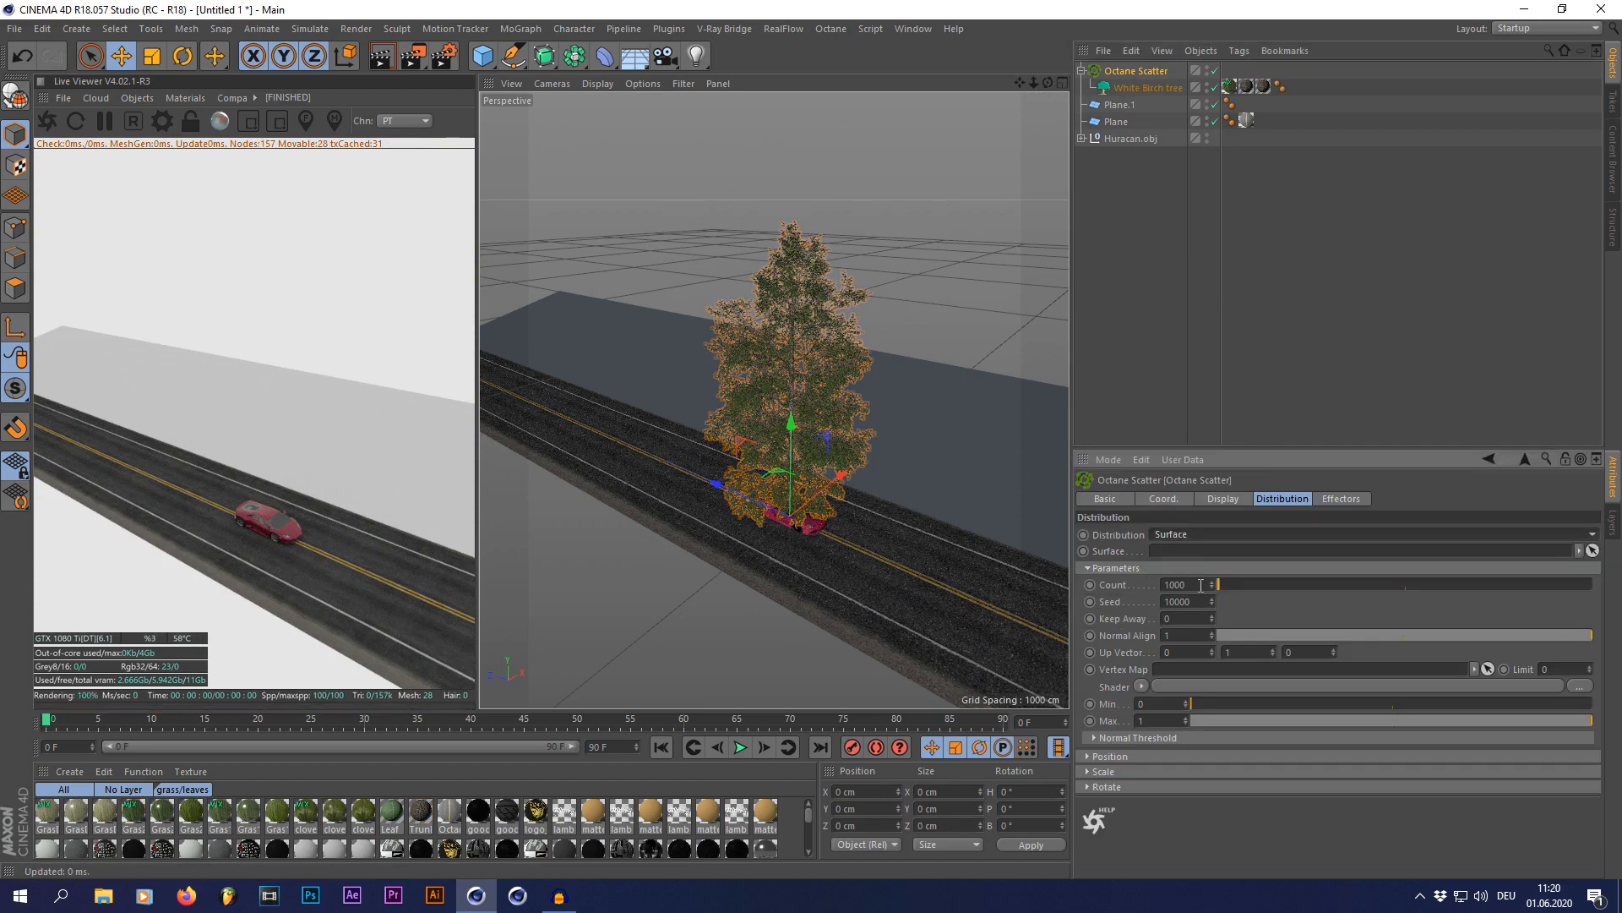
pyautogui.moveTo(1201, 584); pyautogui.dragTo(981, 591)
pyautogui.write('10')
pyautogui.press('Return')
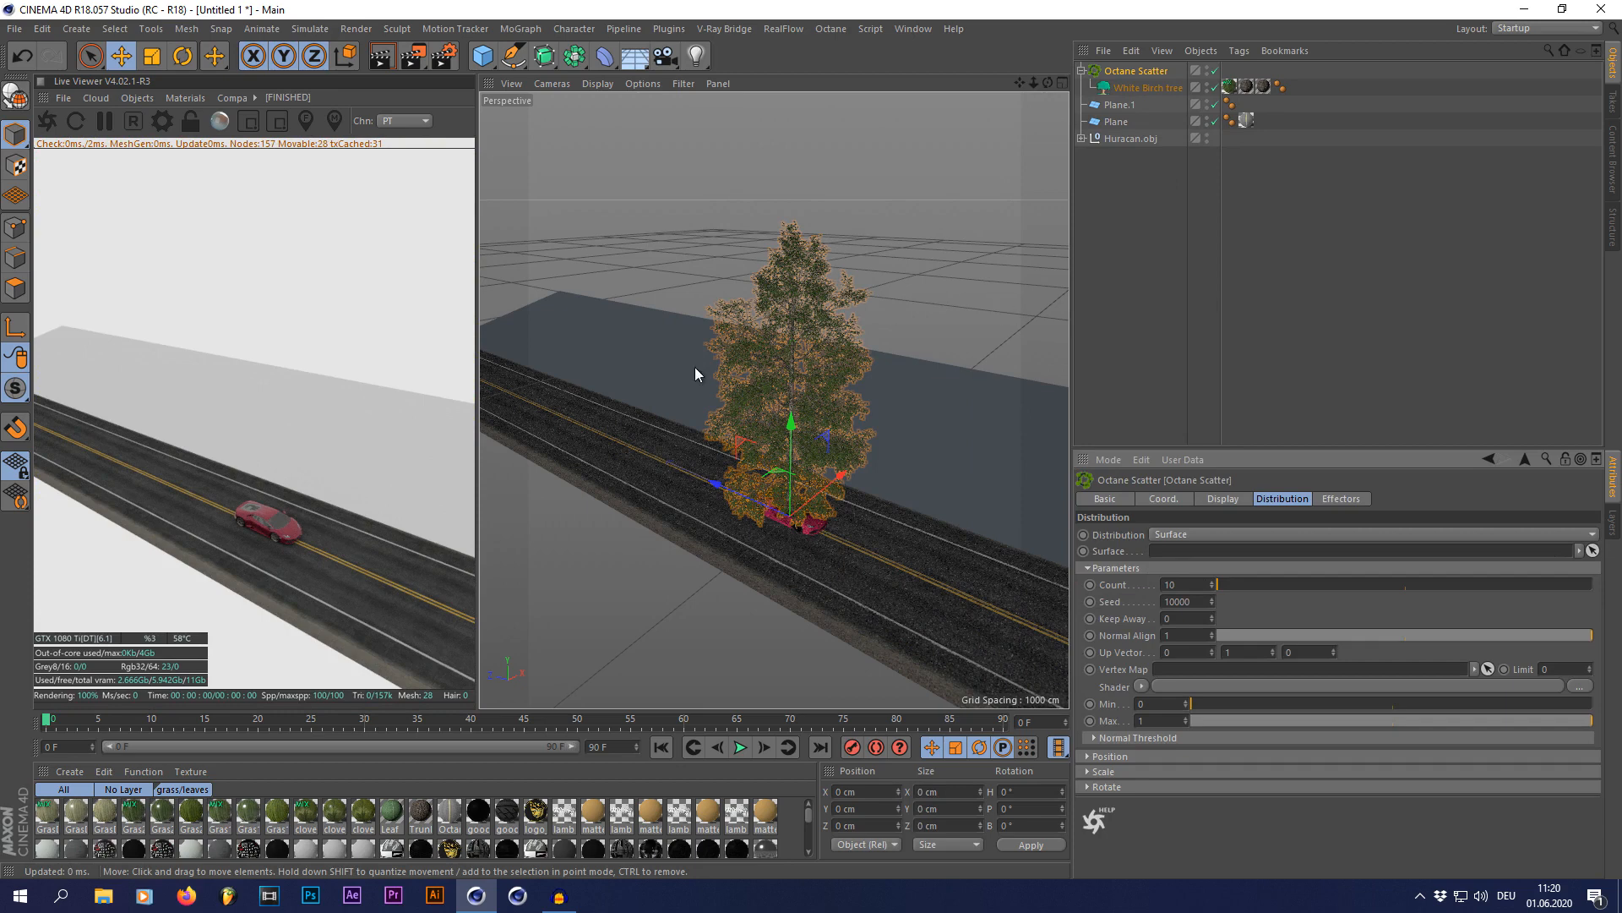
# Step: Assign the sloped verge plane, Plane.1, as the surface of the Octane Scatter
pyautogui.scroll(-2, 608, 443)
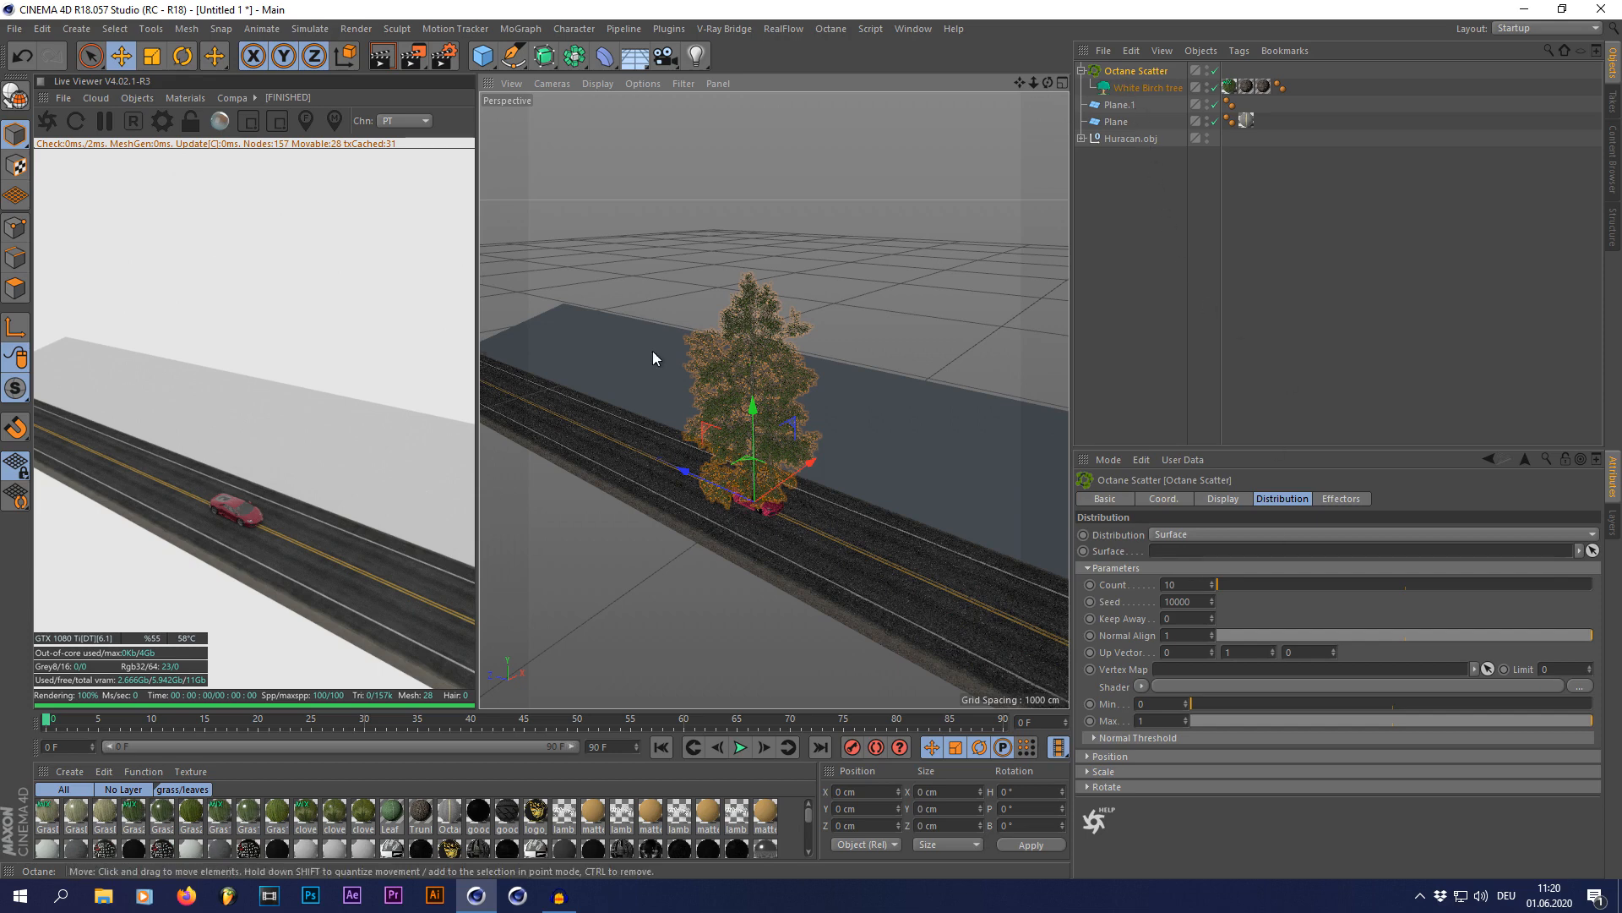
pyautogui.scroll(-3, 660, 350)
pyautogui.click(798, 423)
pyautogui.click(1135, 71)
pyautogui.moveTo(1124, 104); pyautogui.dragTo(1181, 555)
pyautogui.scroll(4, 942, 395)
pyautogui.moveTo(1048, 83); pyautogui.dragTo(774, 400)
pyautogui.moveTo(1047, 85); pyautogui.dragTo(886, 343)
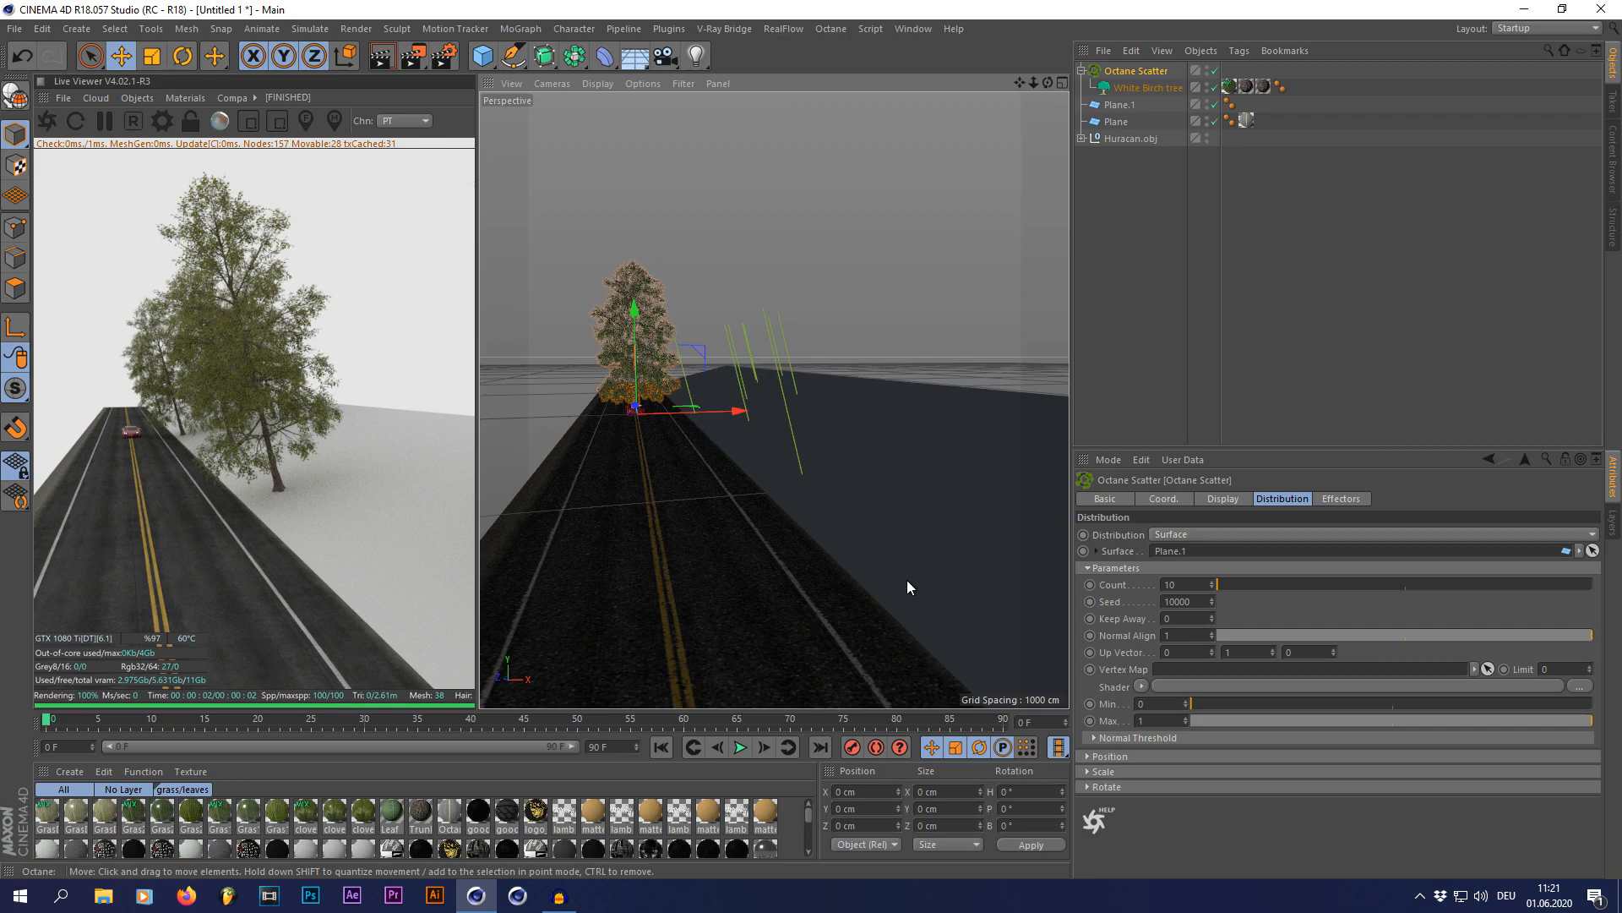
# Step: Set the scatter's first Up Vector value to 1 and adjust Normal Align to 0.75 so the trees stand upright
pyautogui.moveTo(1436, 635); pyautogui.dragTo(1141, 647)
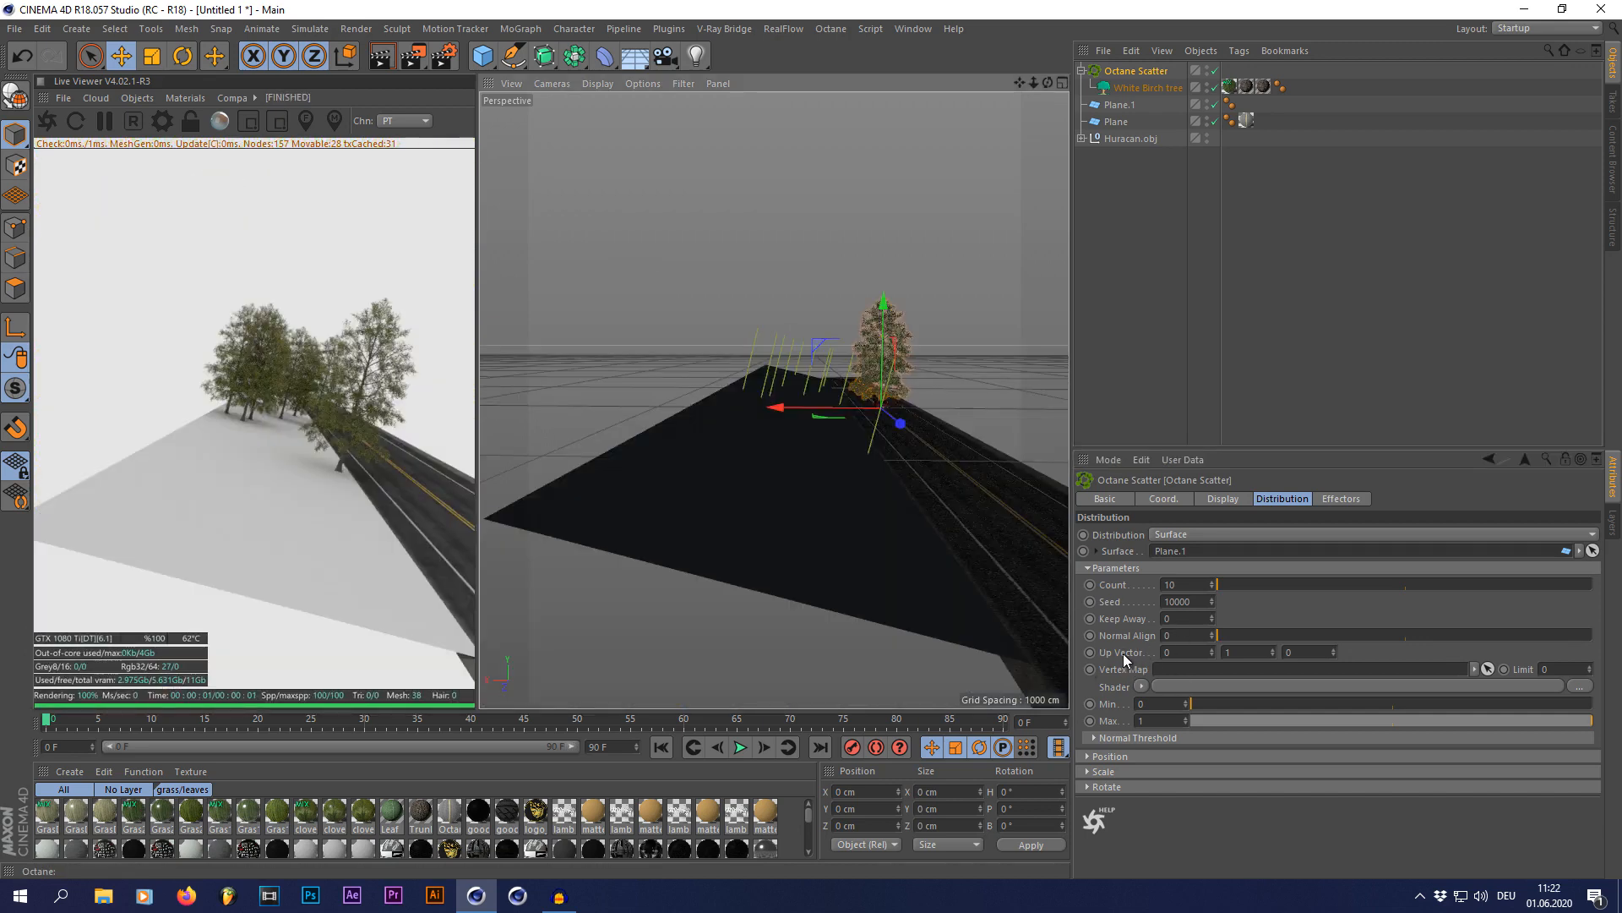
pyautogui.click(1212, 650)
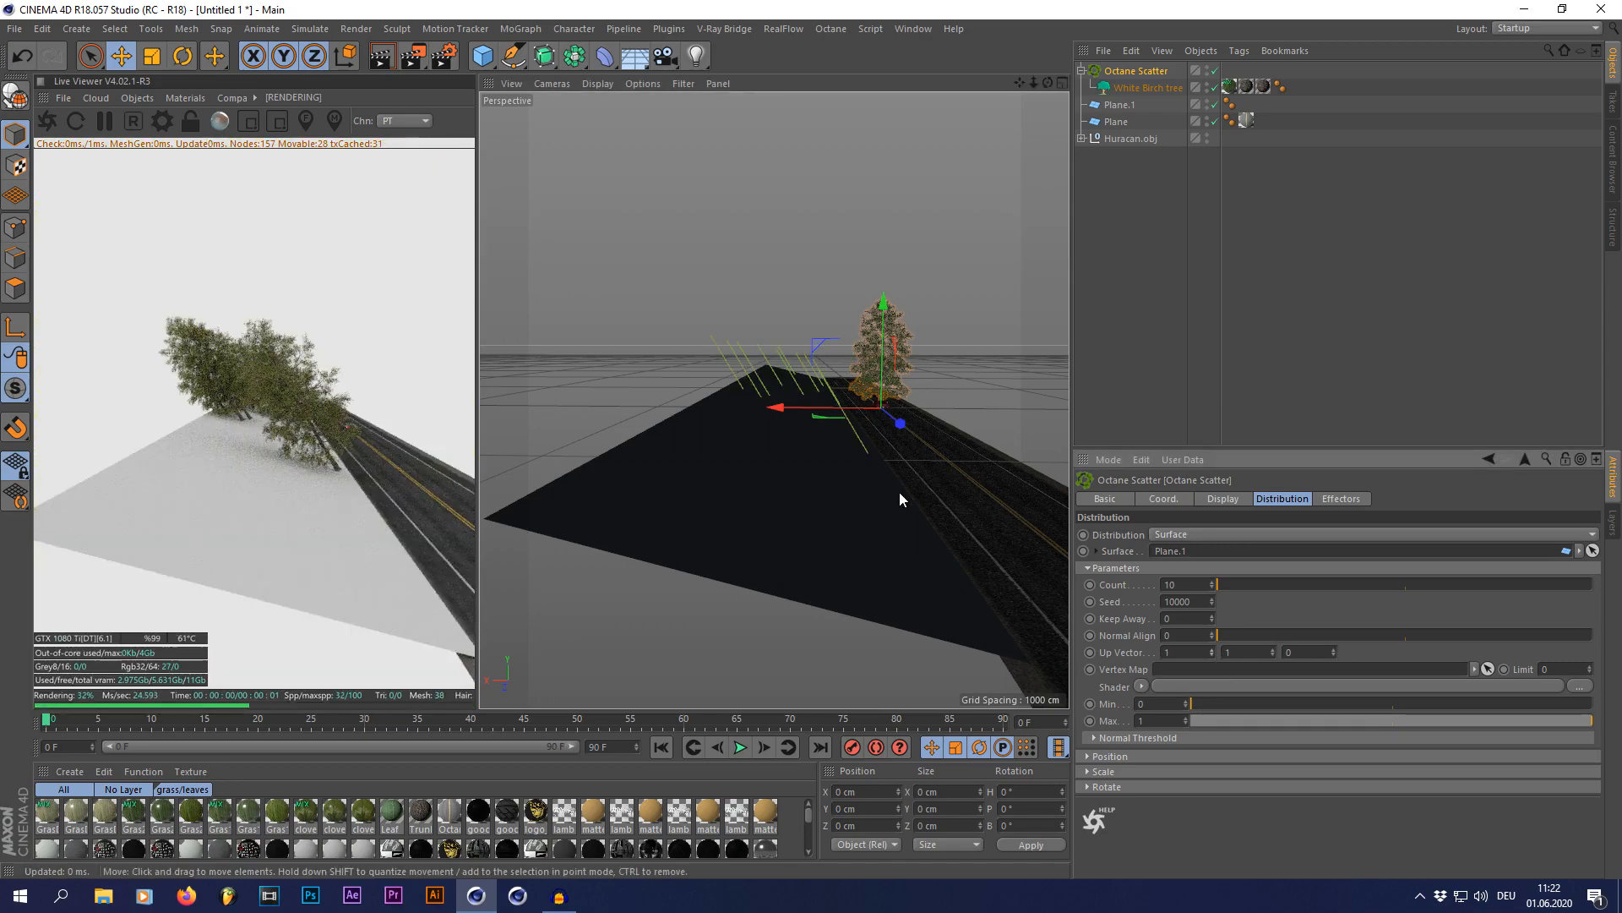
pyautogui.moveTo(1048, 82)
pyautogui.mouseDown()
pyautogui.moveTo(1047, 51)
pyautogui.moveTo(1047, 86)
pyautogui.mouseUp()
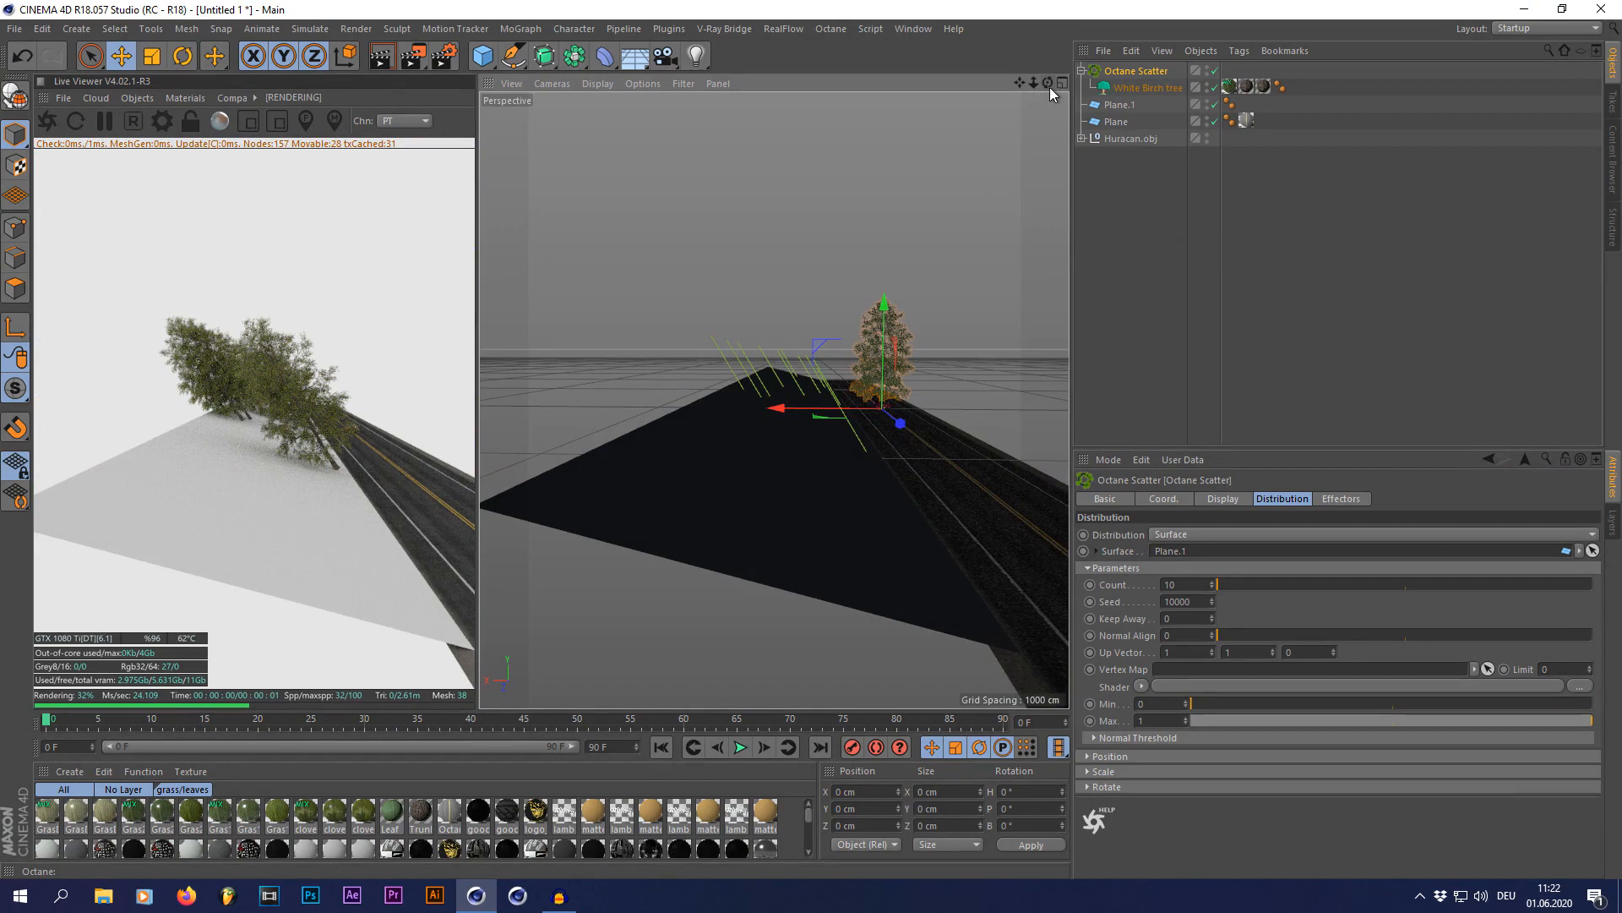
pyautogui.scroll(1, 828, 416)
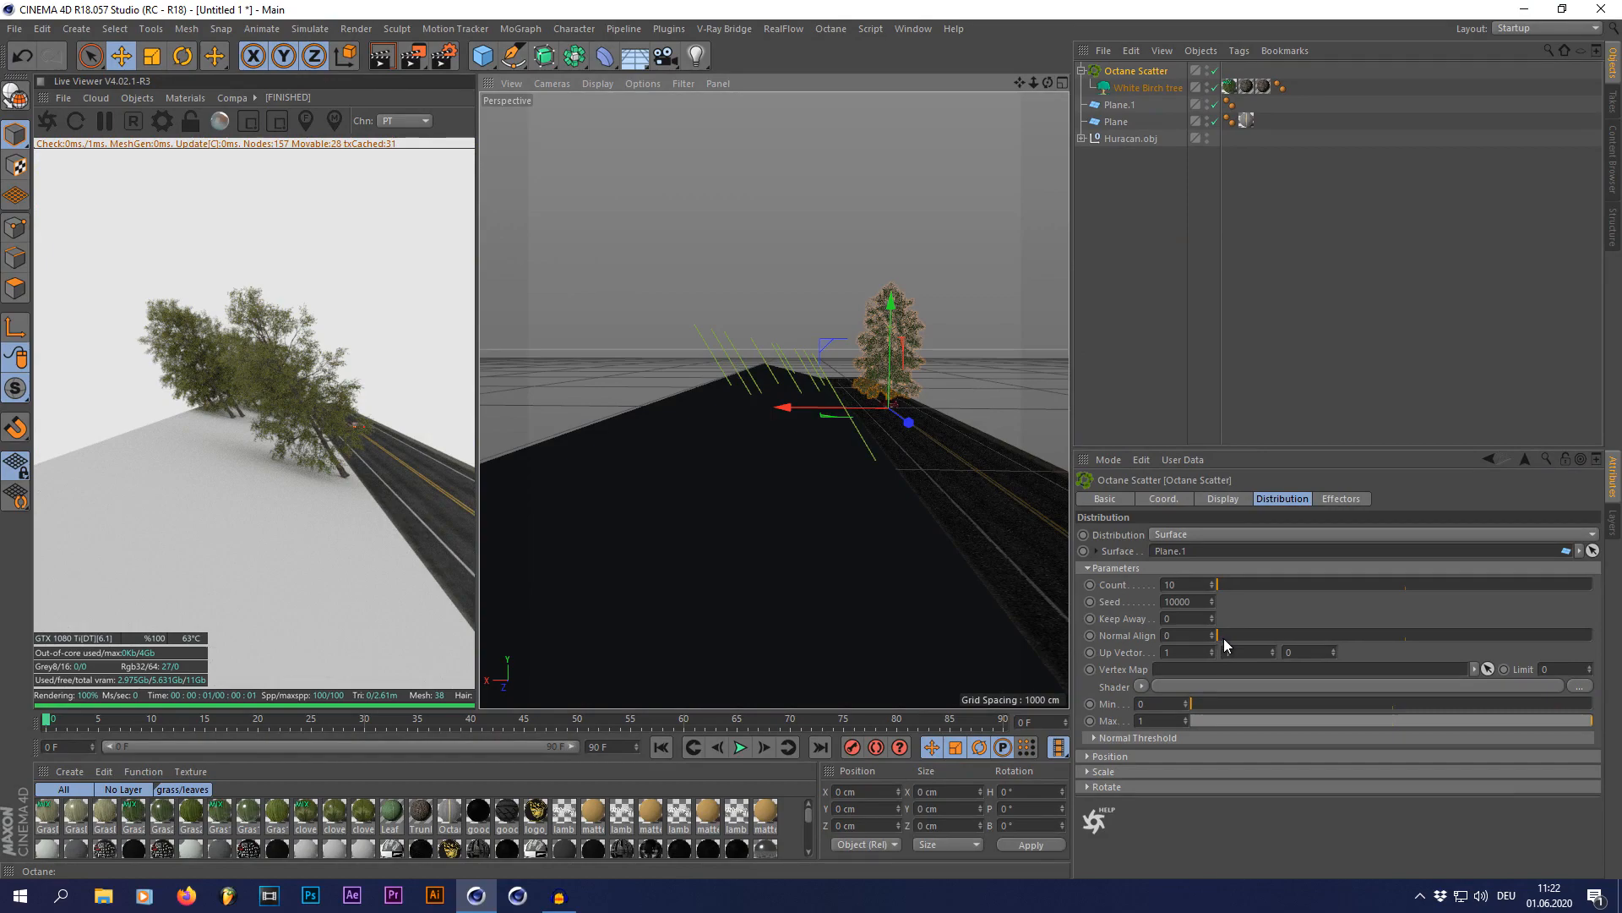
pyautogui.moveTo(1224, 637); pyautogui.dragTo(1501, 646)
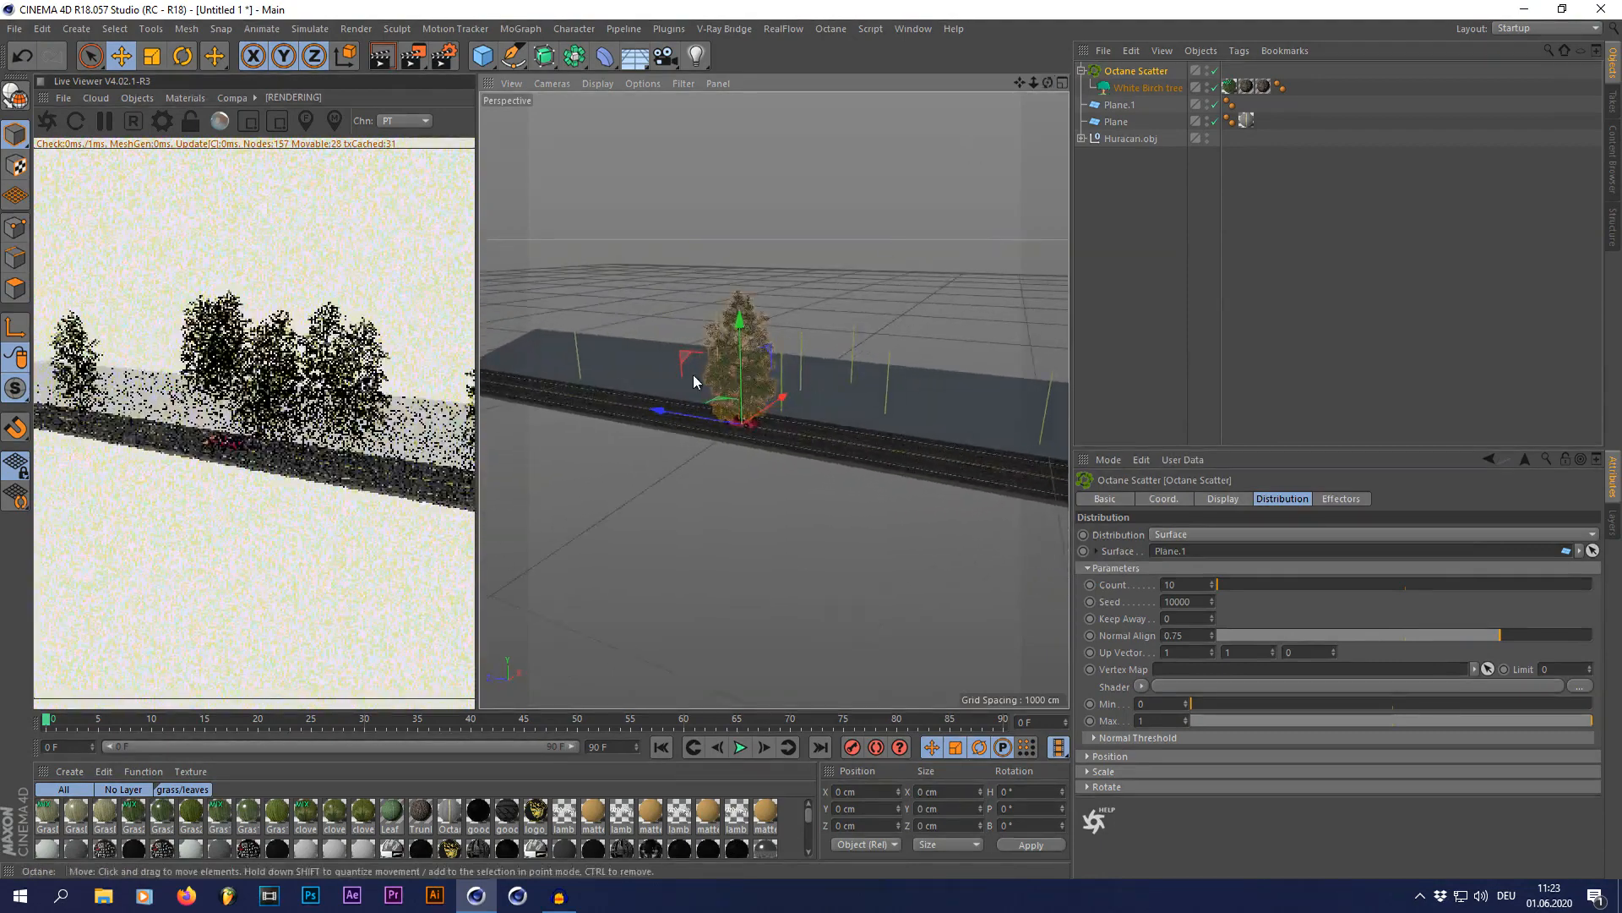
pyautogui.scroll(4, 693, 382)
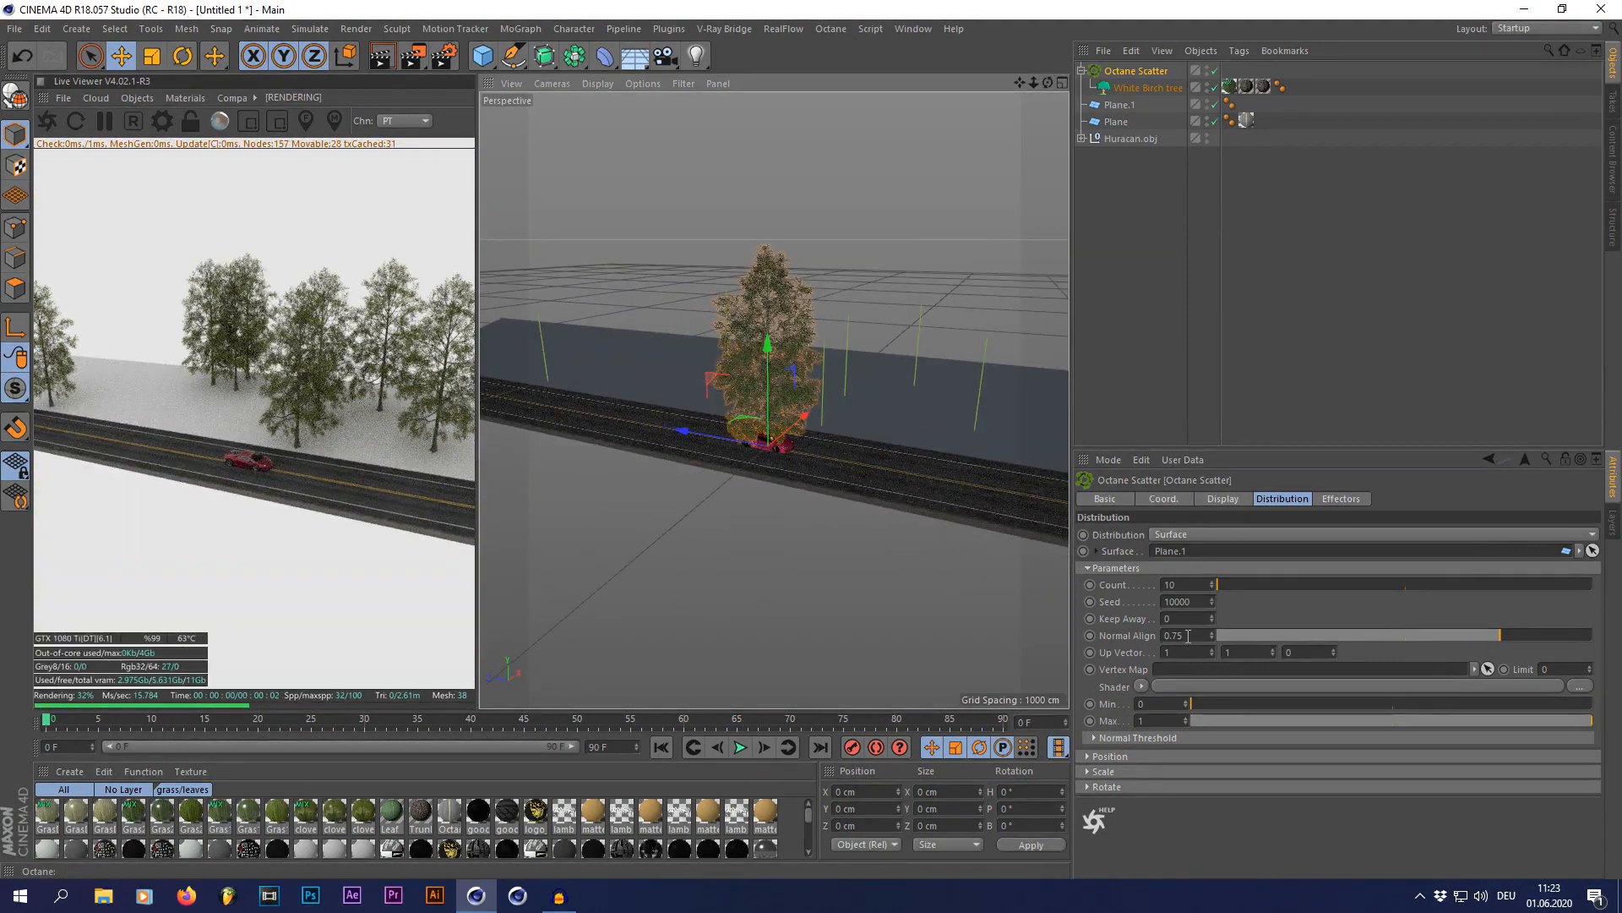
# Step: Try a scatter count of 150 for the birches and reduce it to 70
pyautogui.click(1182, 585)
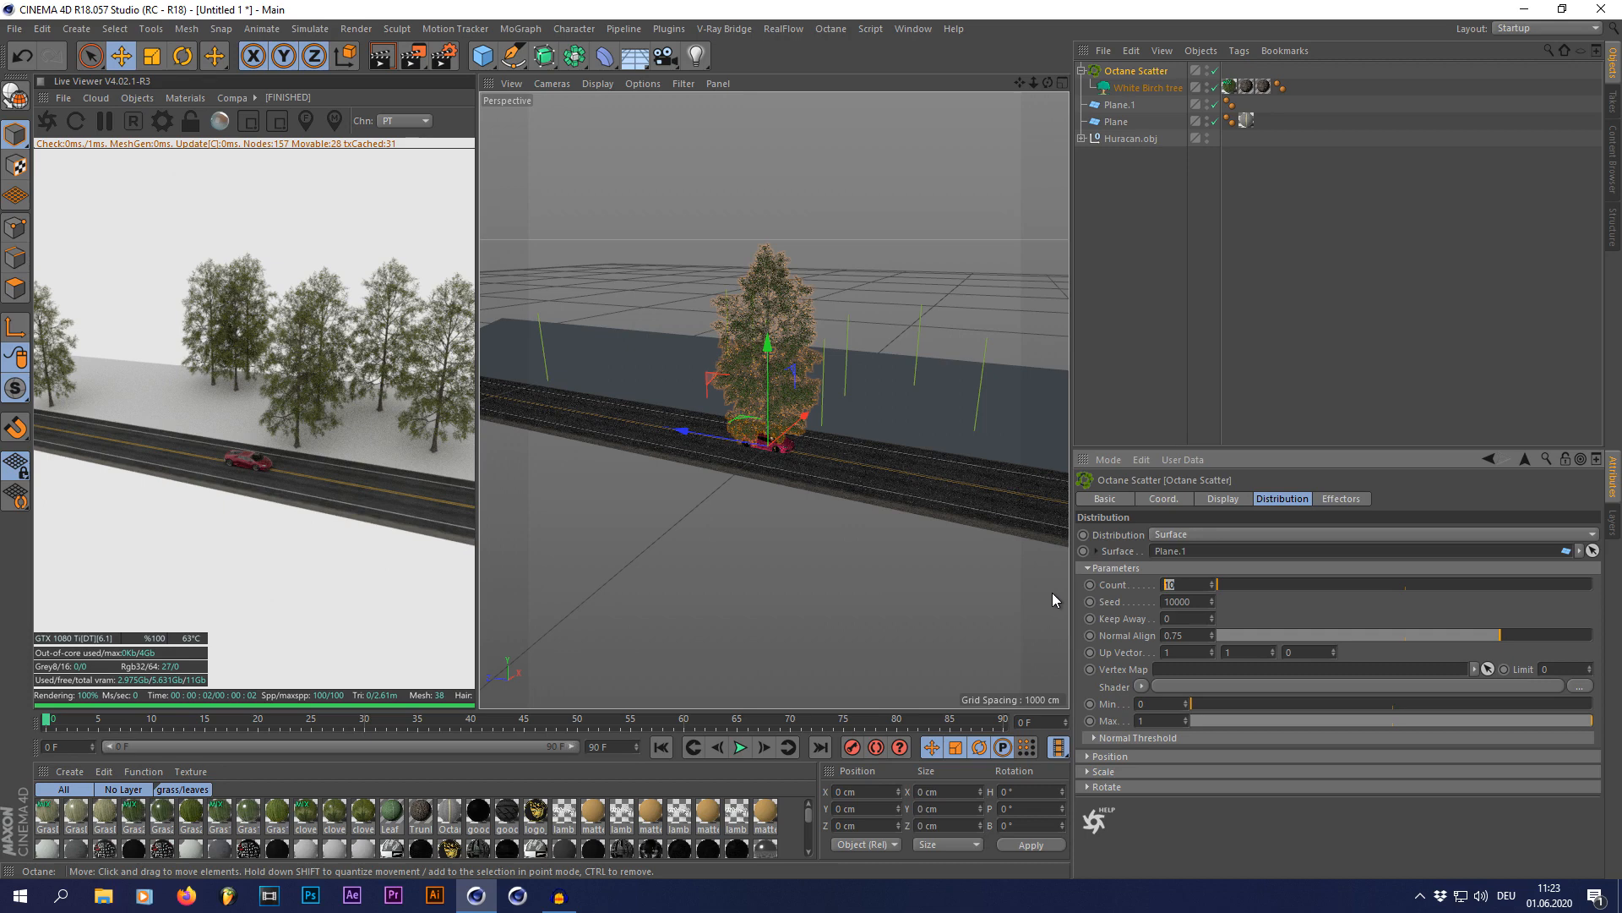
pyautogui.write('150')
pyautogui.press('Return')
pyautogui.click(1173, 586)
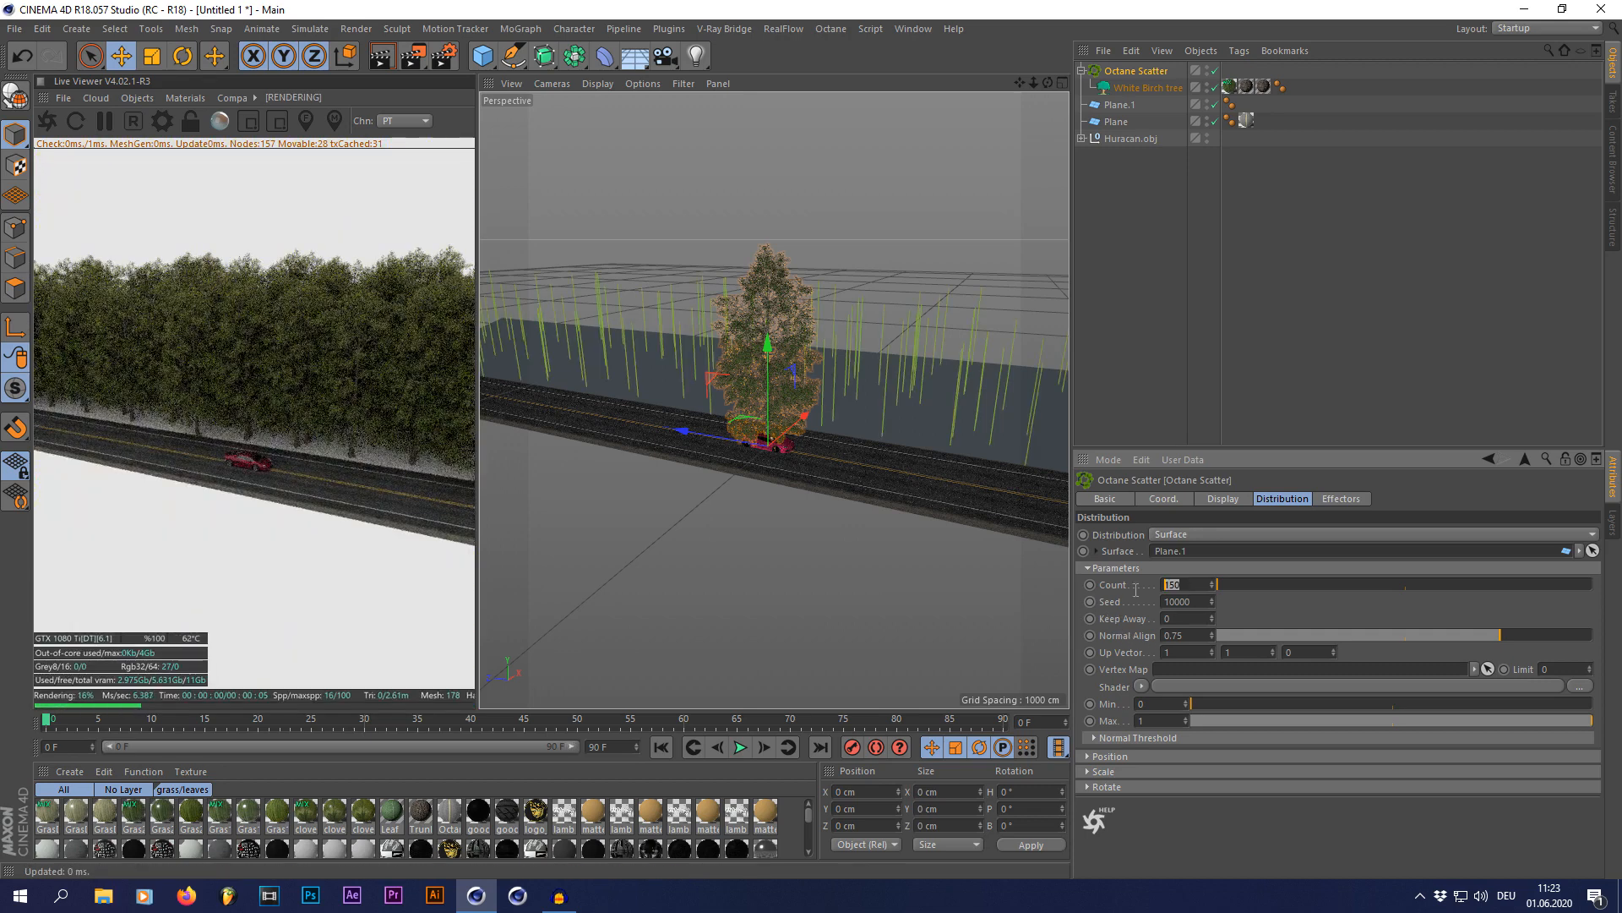
pyautogui.write('70')
pyautogui.press('Return')
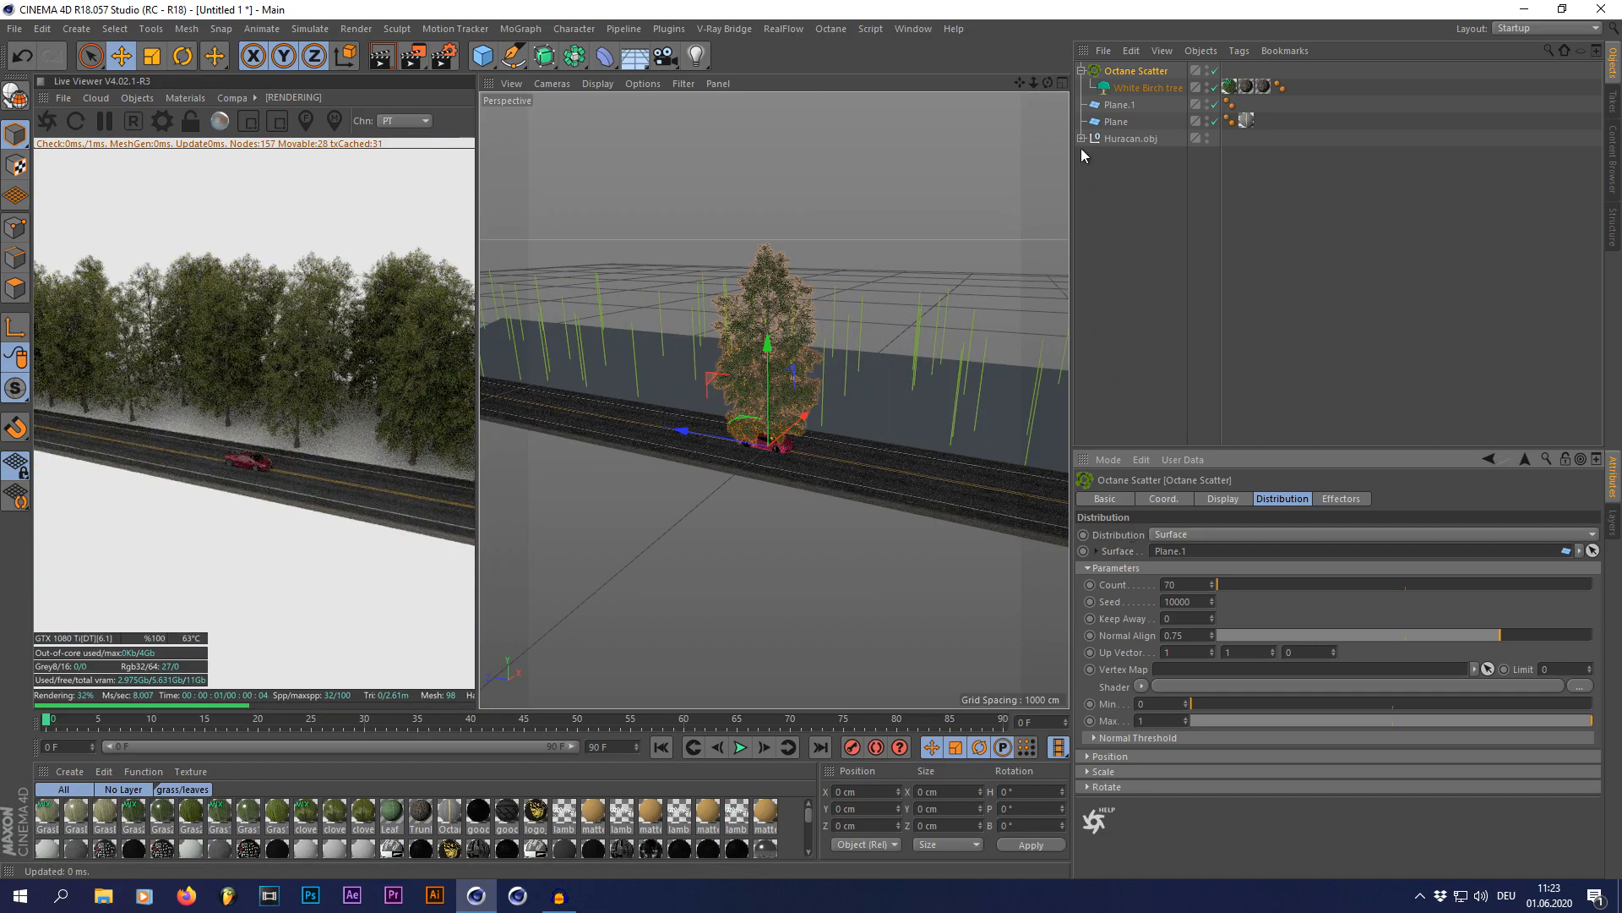
# Step: Move the Huracan along X to about -76 cm, into the lane farther from the trees, and deselect it
pyautogui.moveTo(1048, 83); pyautogui.dragTo(904, 52)
pyautogui.moveTo(1049, 83); pyautogui.dragTo(1047, 108)
pyautogui.scroll(4, 832, 496)
pyautogui.click(1120, 139)
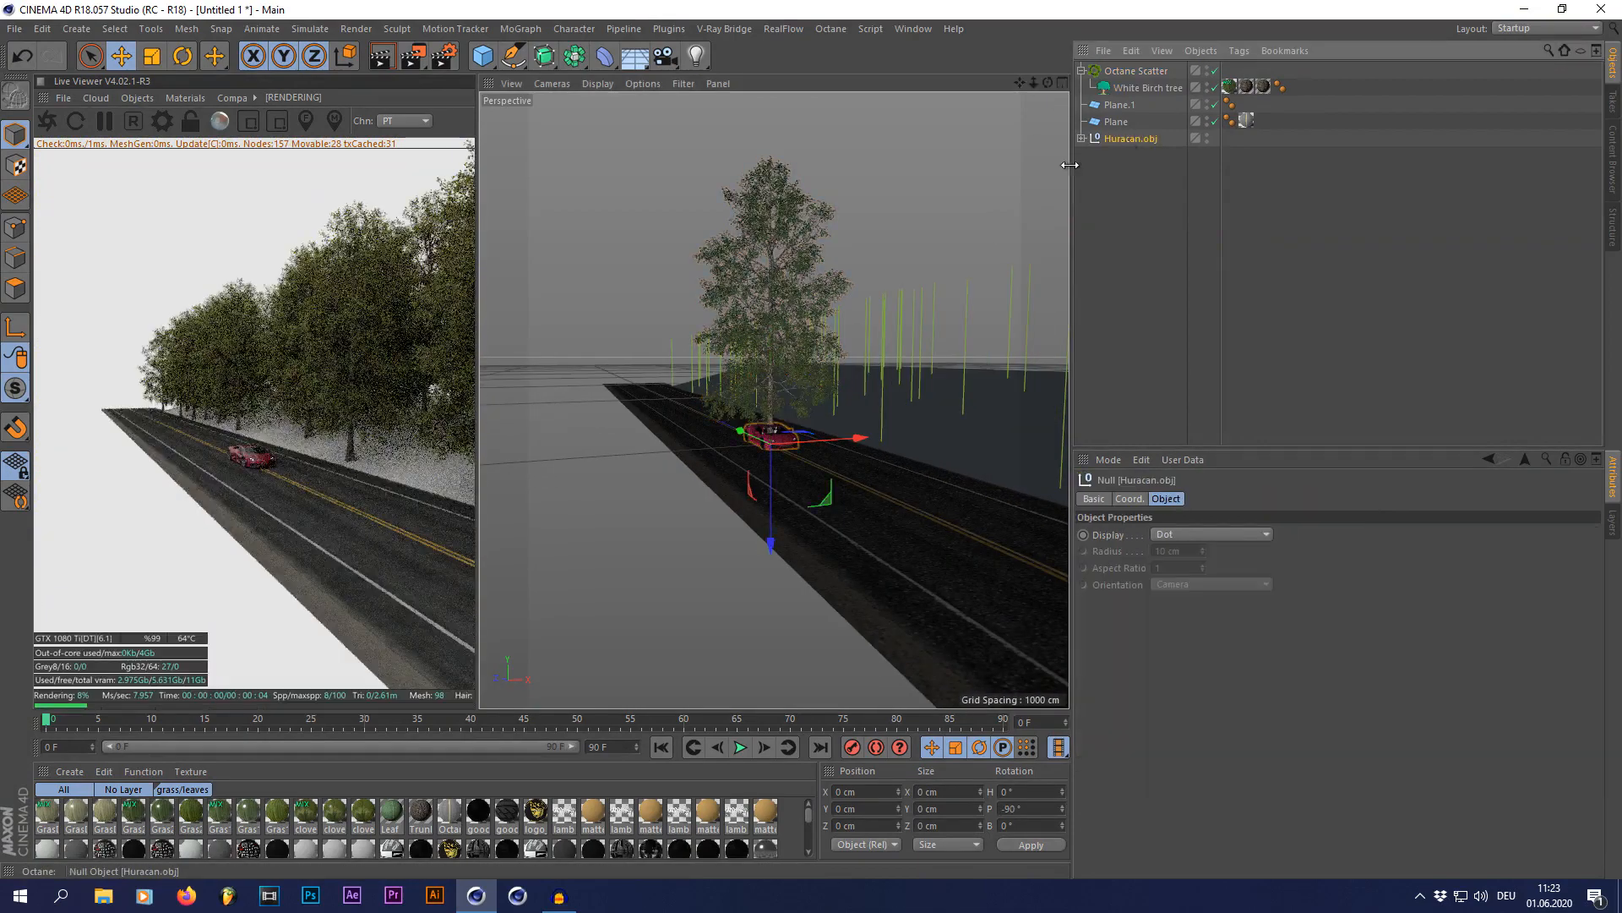
pyautogui.moveTo(857, 439); pyautogui.dragTo(816, 439)
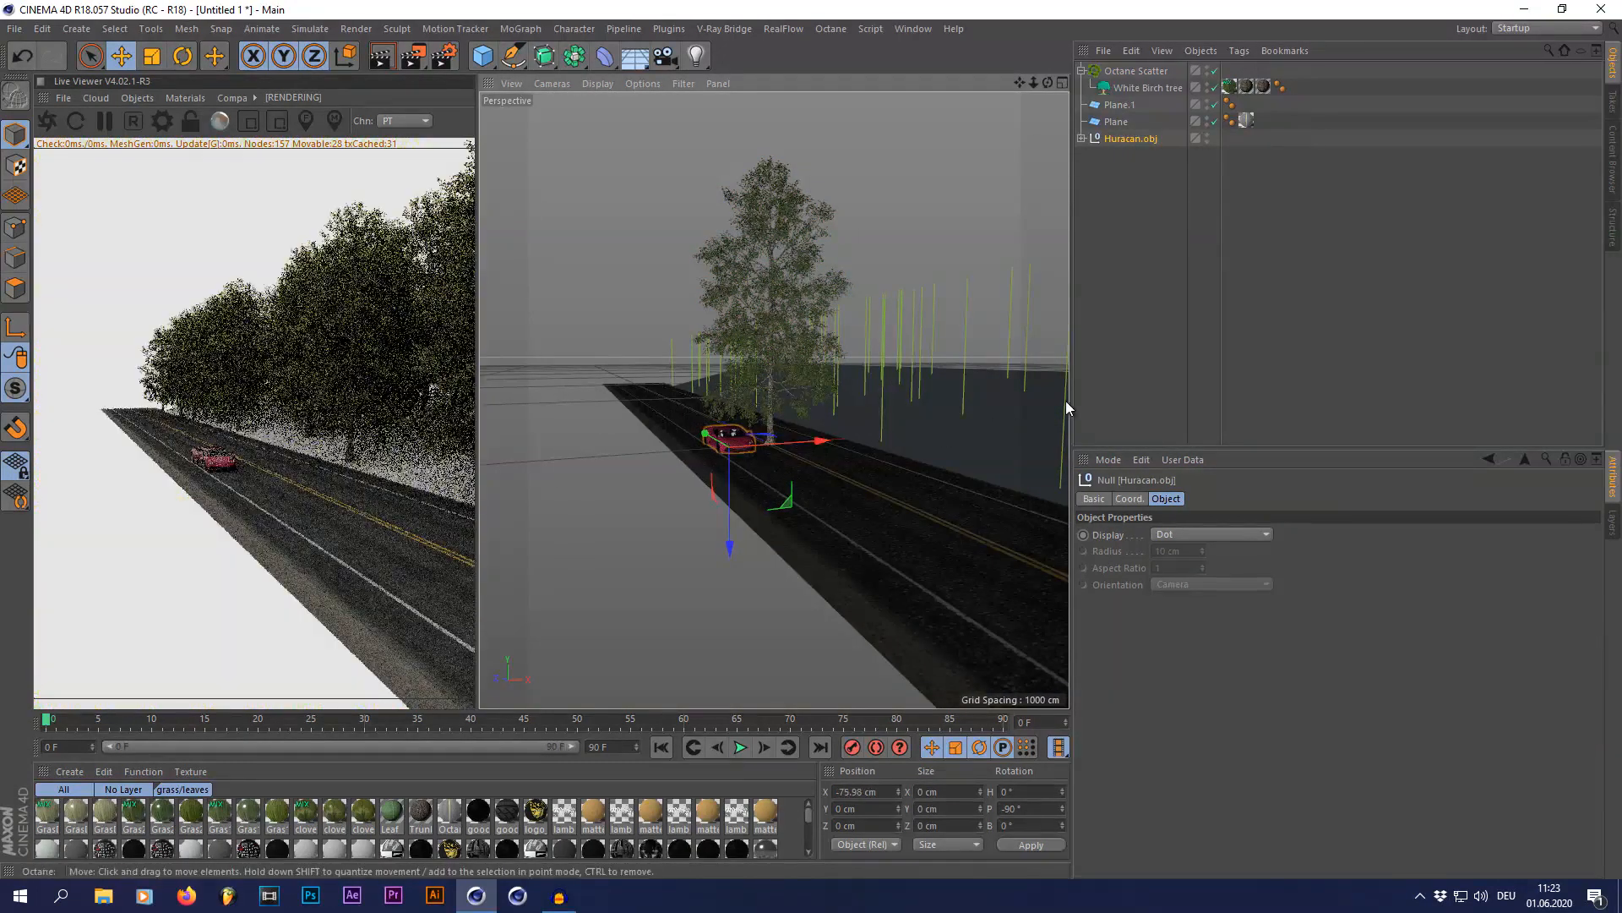
pyautogui.click(1093, 394)
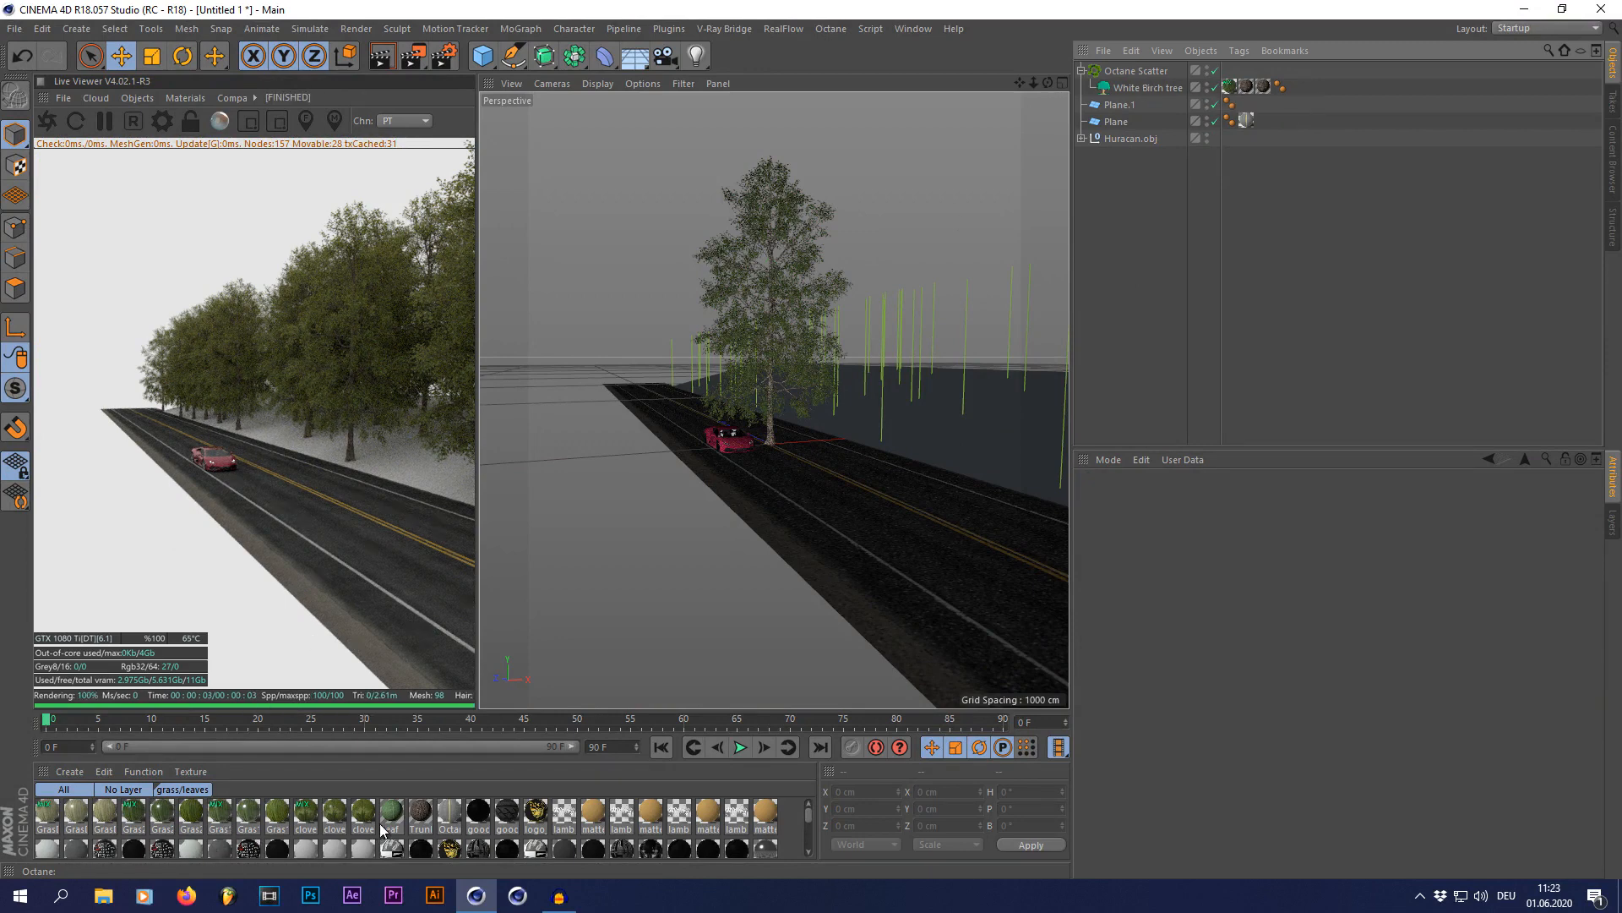
pyautogui.click(1011, 443)
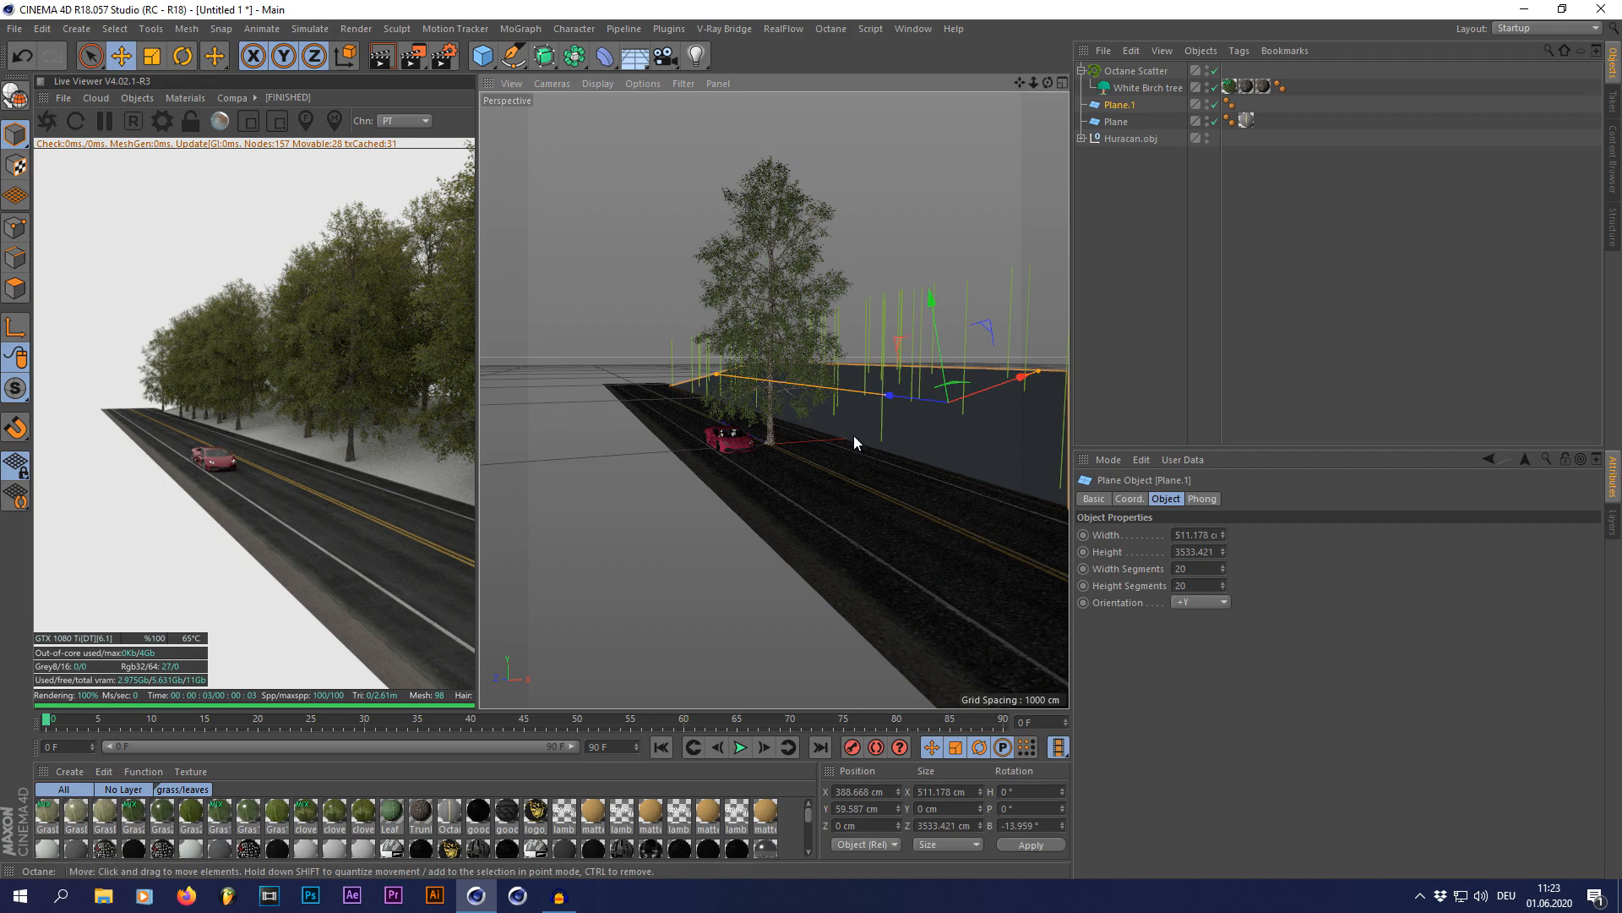
pyautogui.click(1108, 387)
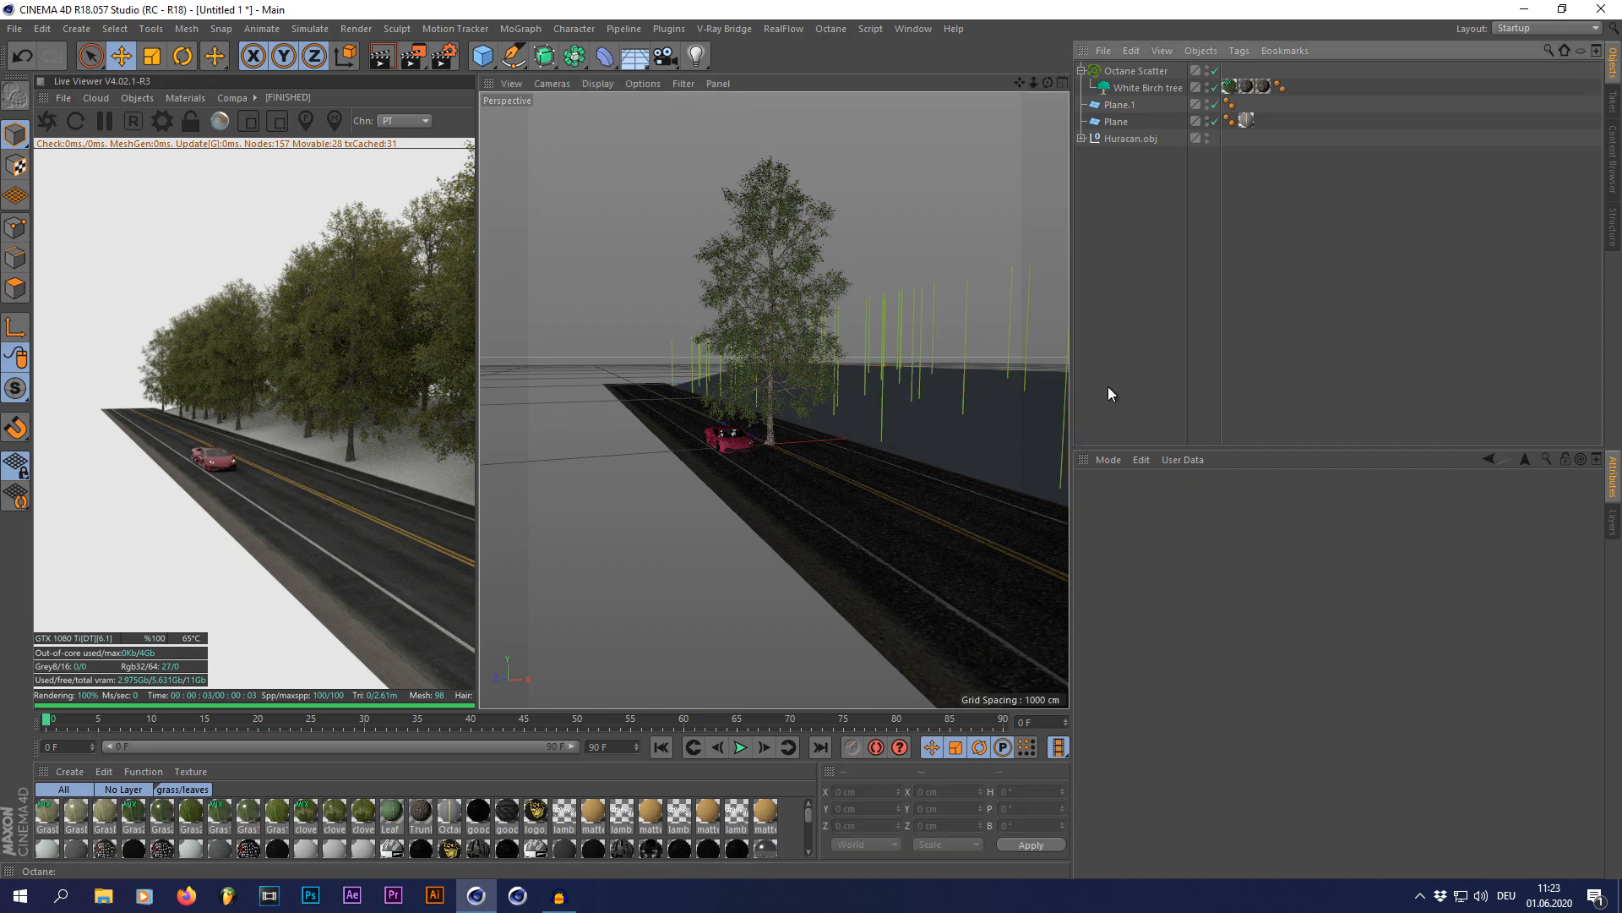
pyautogui.click(960, 441)
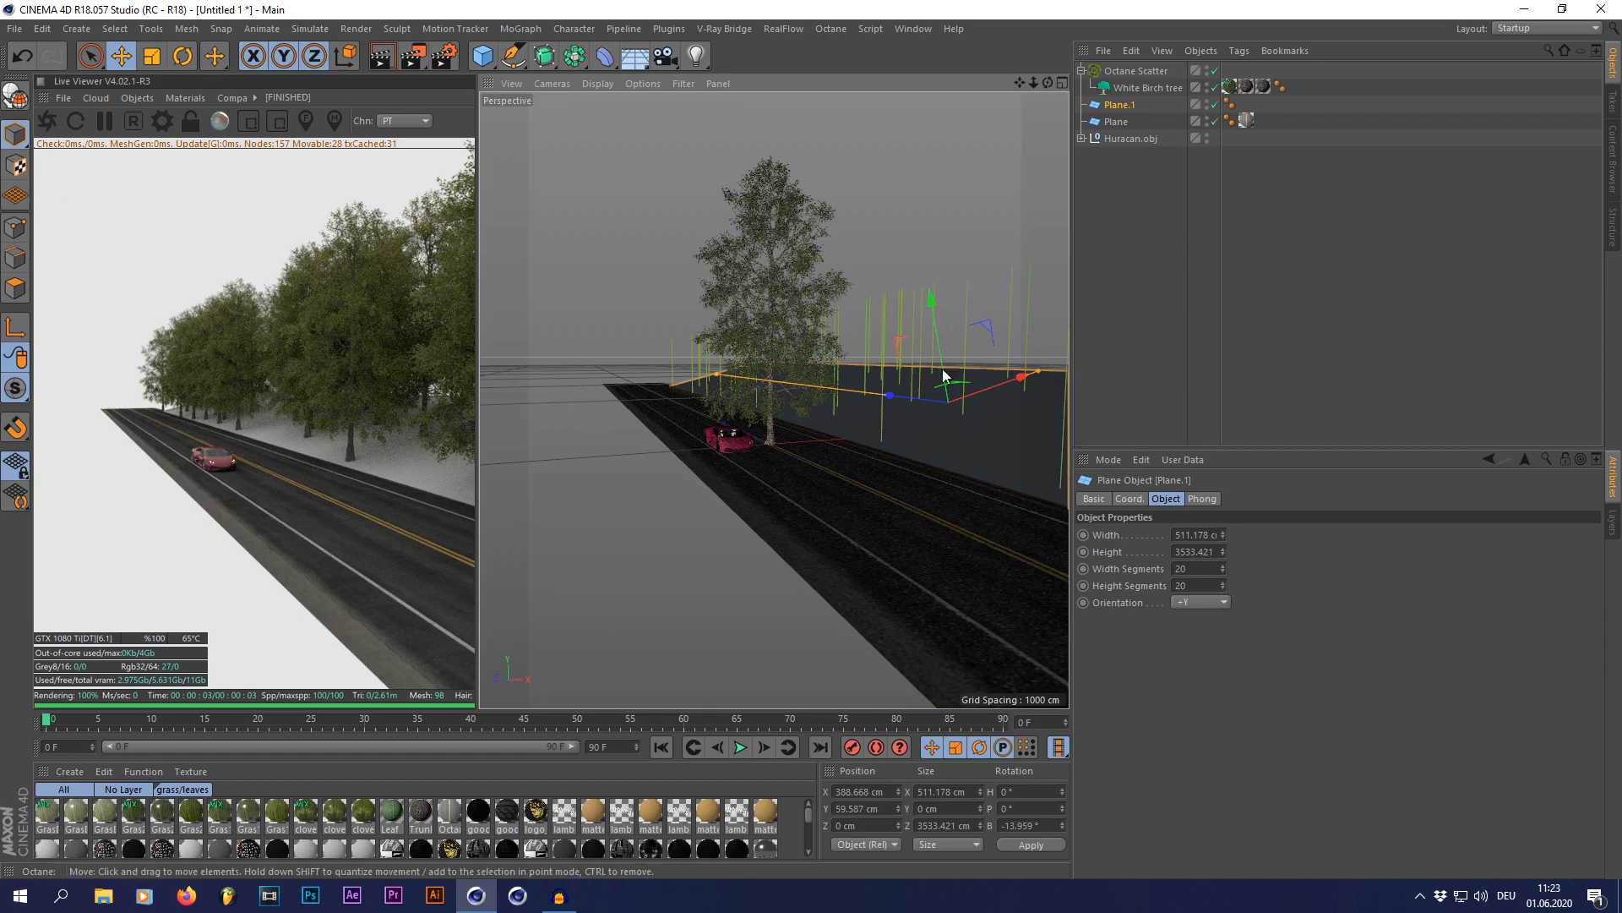
pyautogui.scroll(3, 929, 389)
pyautogui.click(1144, 381)
pyautogui.click(1120, 106)
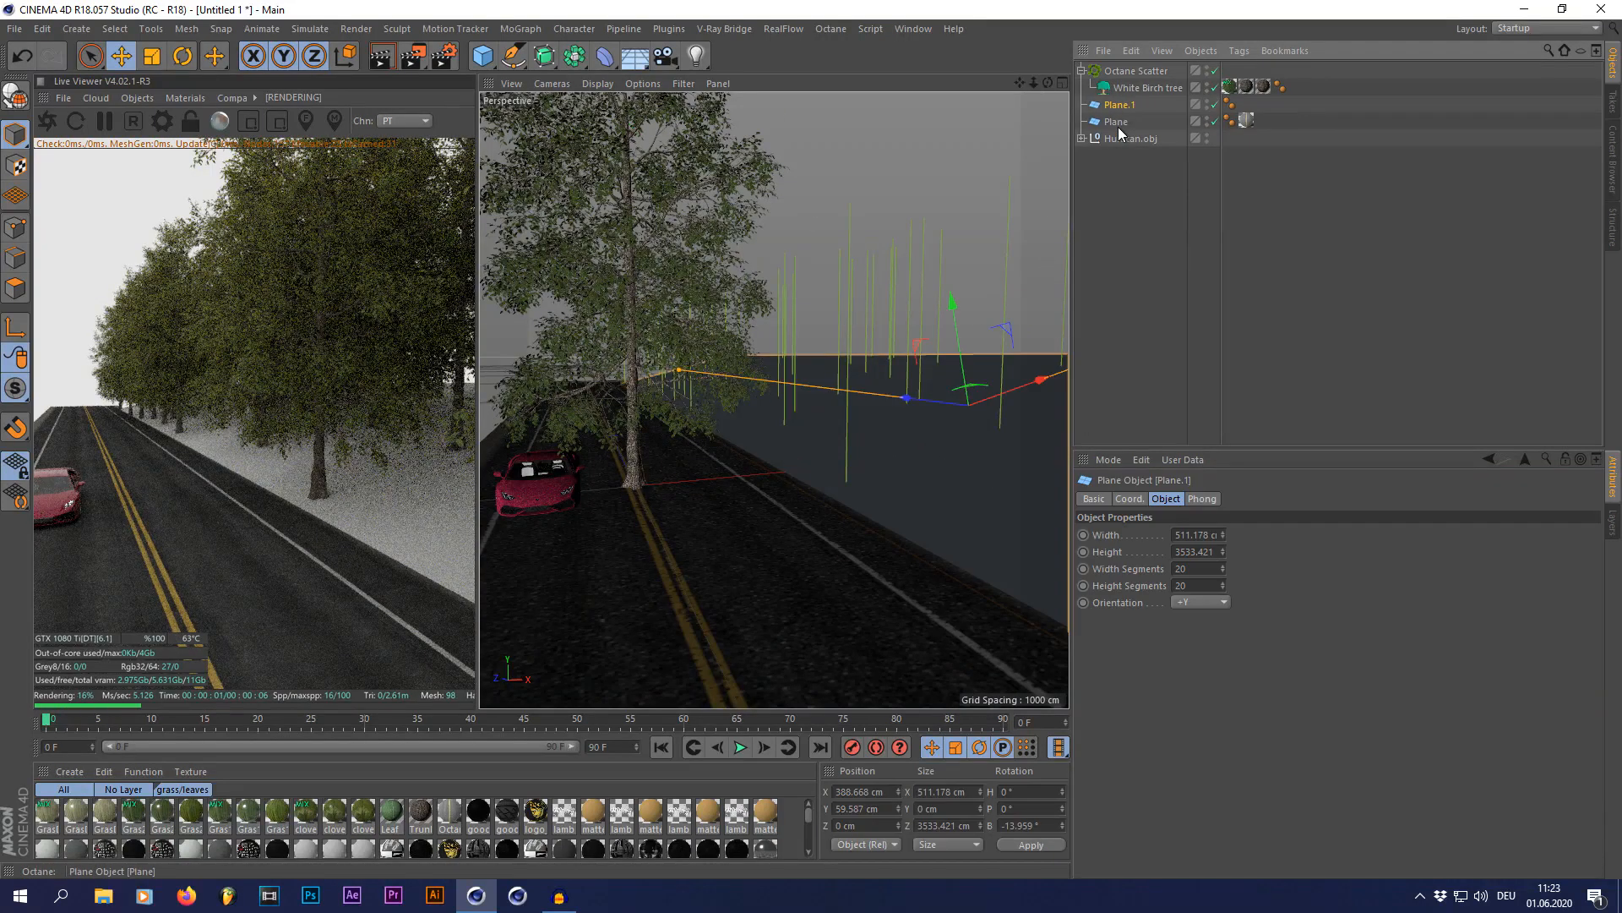
# Step: Add a second Octane Scatter object to the scene
pyautogui.click(669, 29)
pyautogui.moveTo(710, 77)
pyautogui.click(1021, 104)
# Step: Add a Forester MultiFlora object and apply the Grass Patch preset from its library
pyautogui.click(669, 29)
pyautogui.moveTo(802, 114)
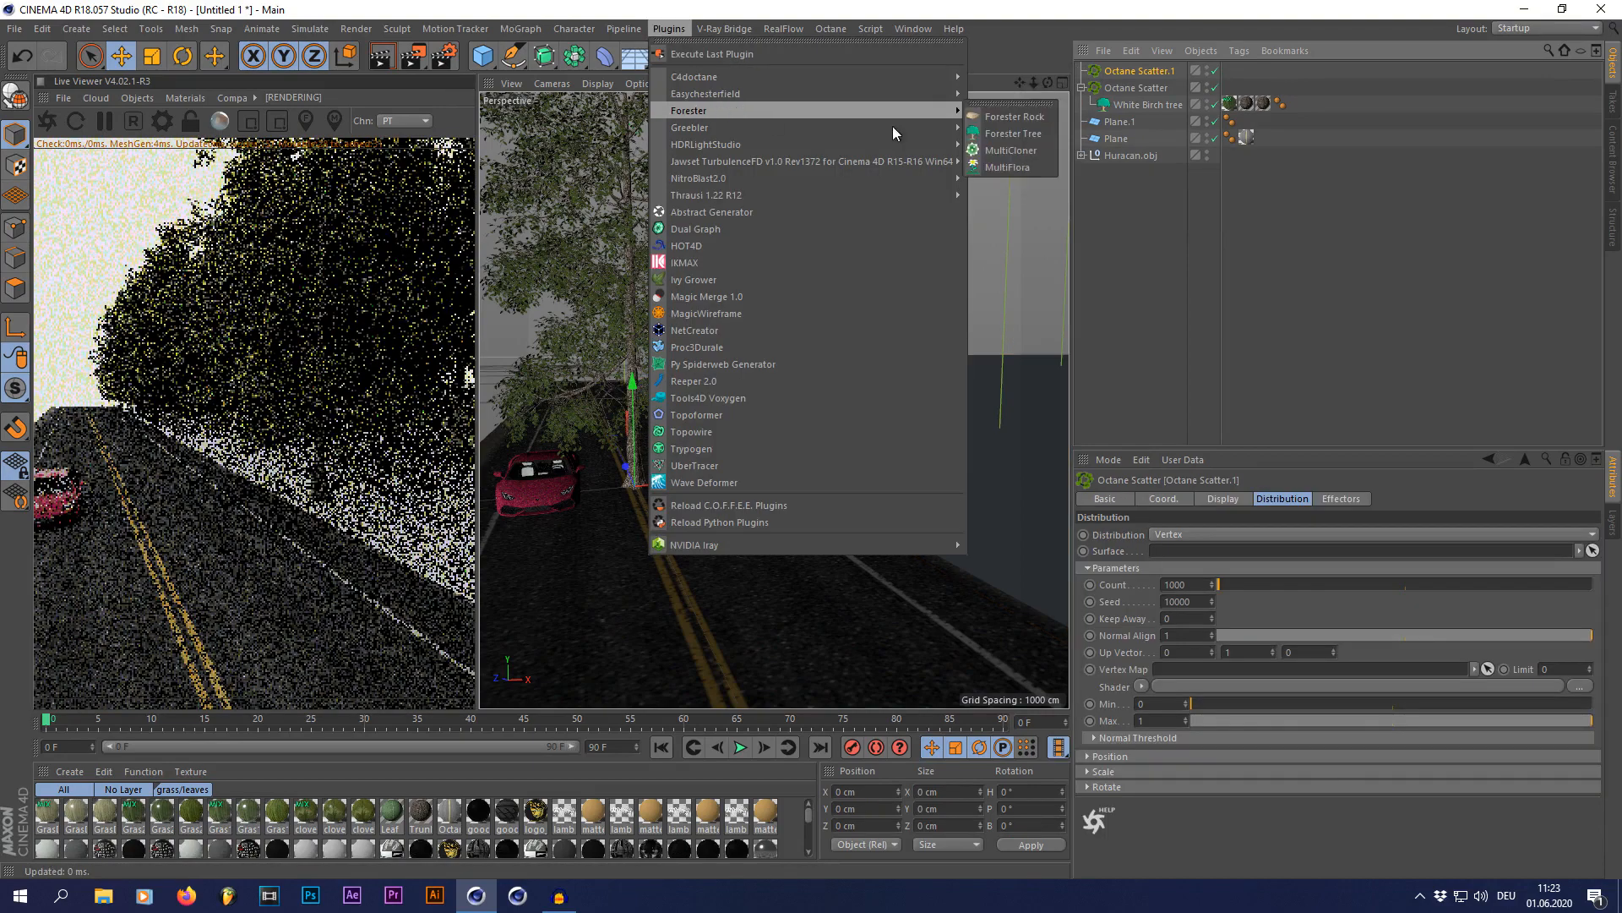
pyautogui.click(1005, 169)
pyautogui.click(1436, 544)
pyautogui.scroll(-2, 1352, 668)
pyautogui.click(1244, 693)
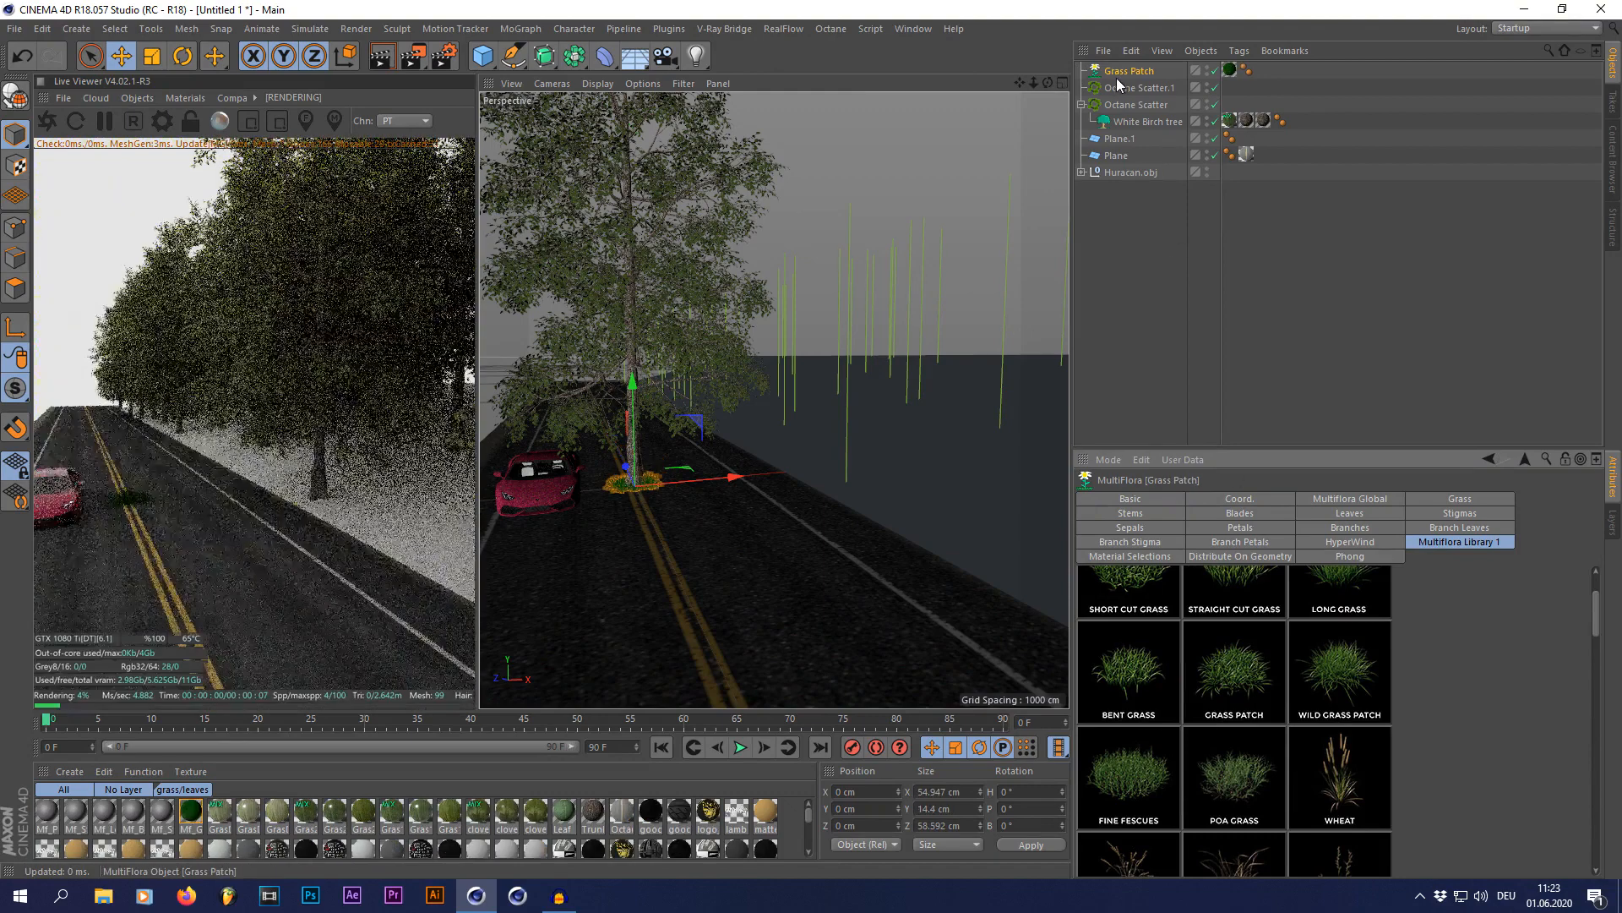
# Step: Duplicate the Grass Patch object and apply the Poa Grass preset to the copy
pyautogui.click(1117, 76)
pyautogui.hotkey('ctrl', 'c')
pyautogui.hotkey('ctrl', 'v')
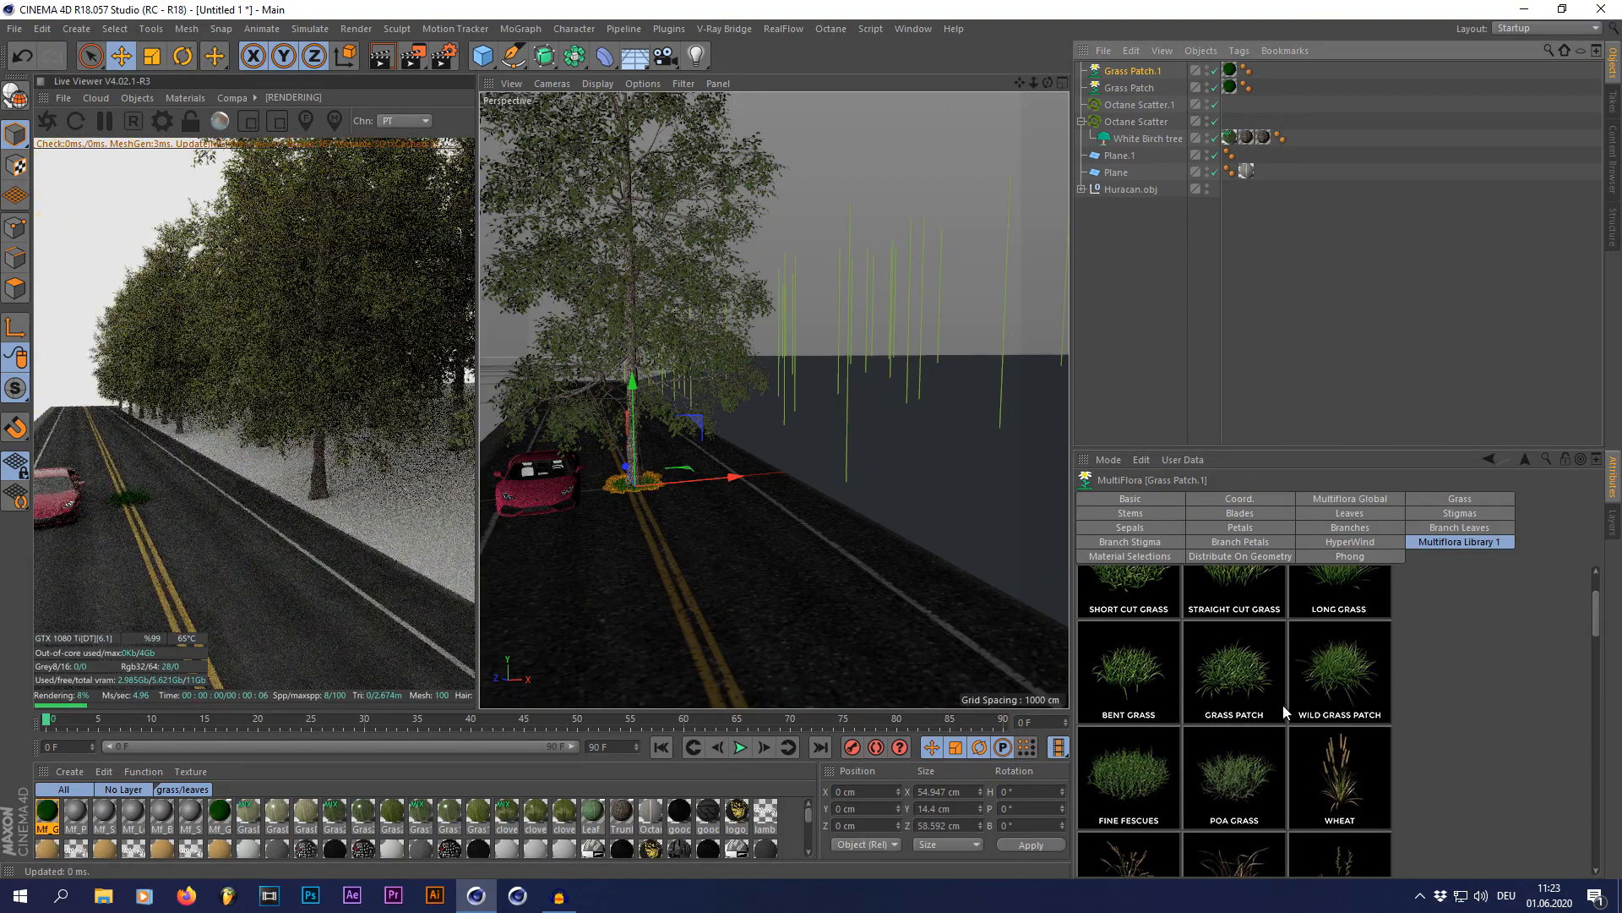
pyautogui.scroll(1, 1266, 762)
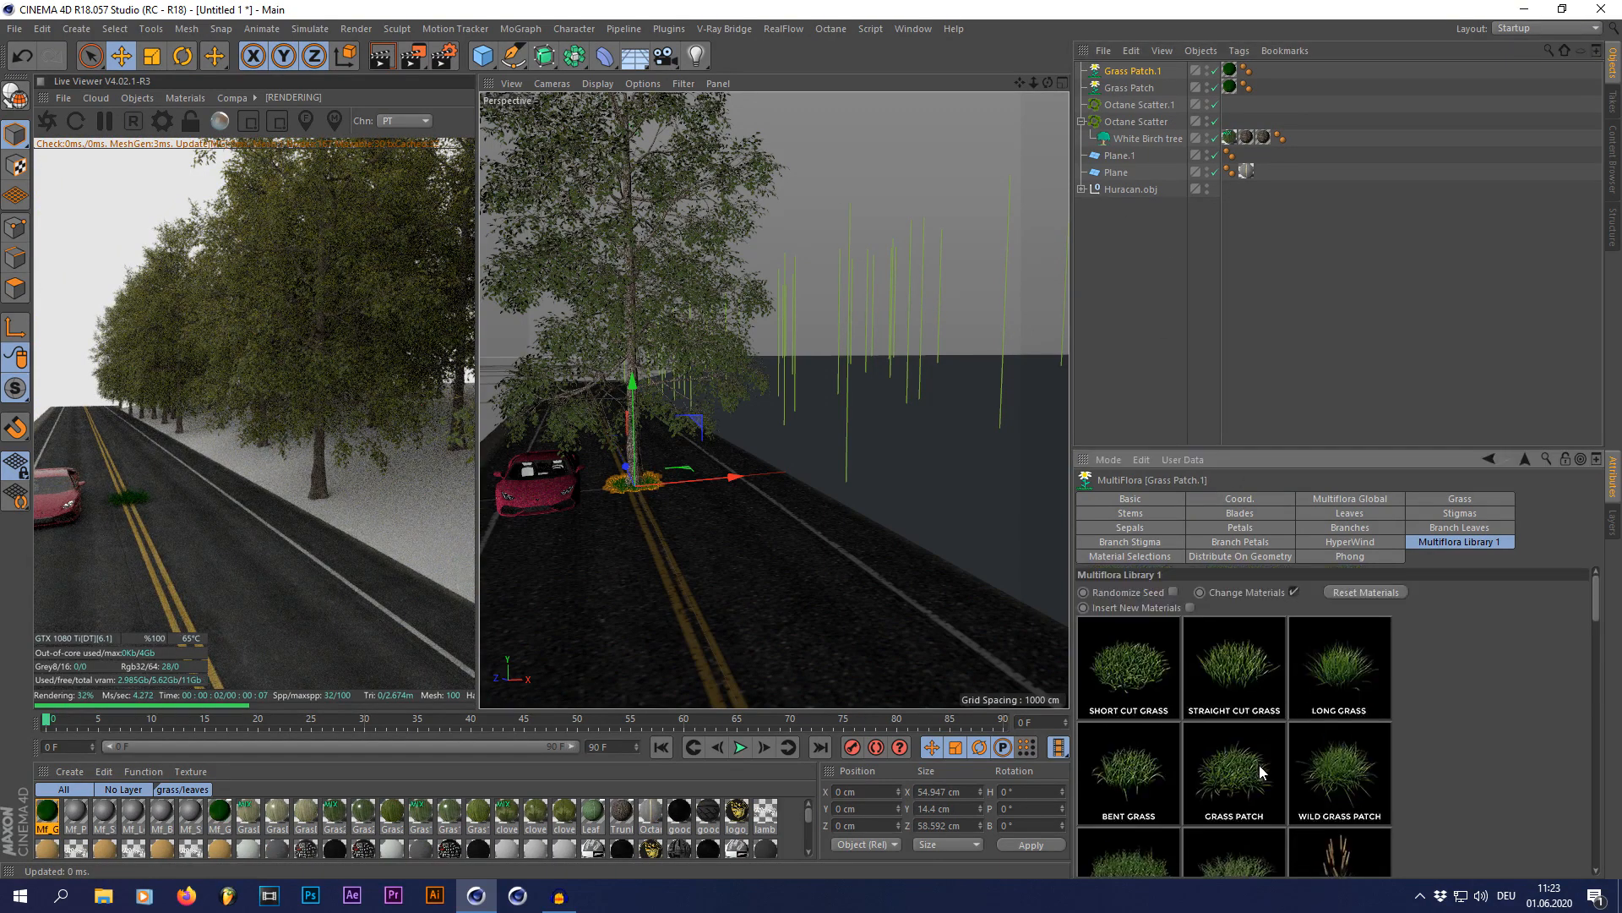
pyautogui.scroll(-2, 1260, 765)
pyautogui.click(1242, 687)
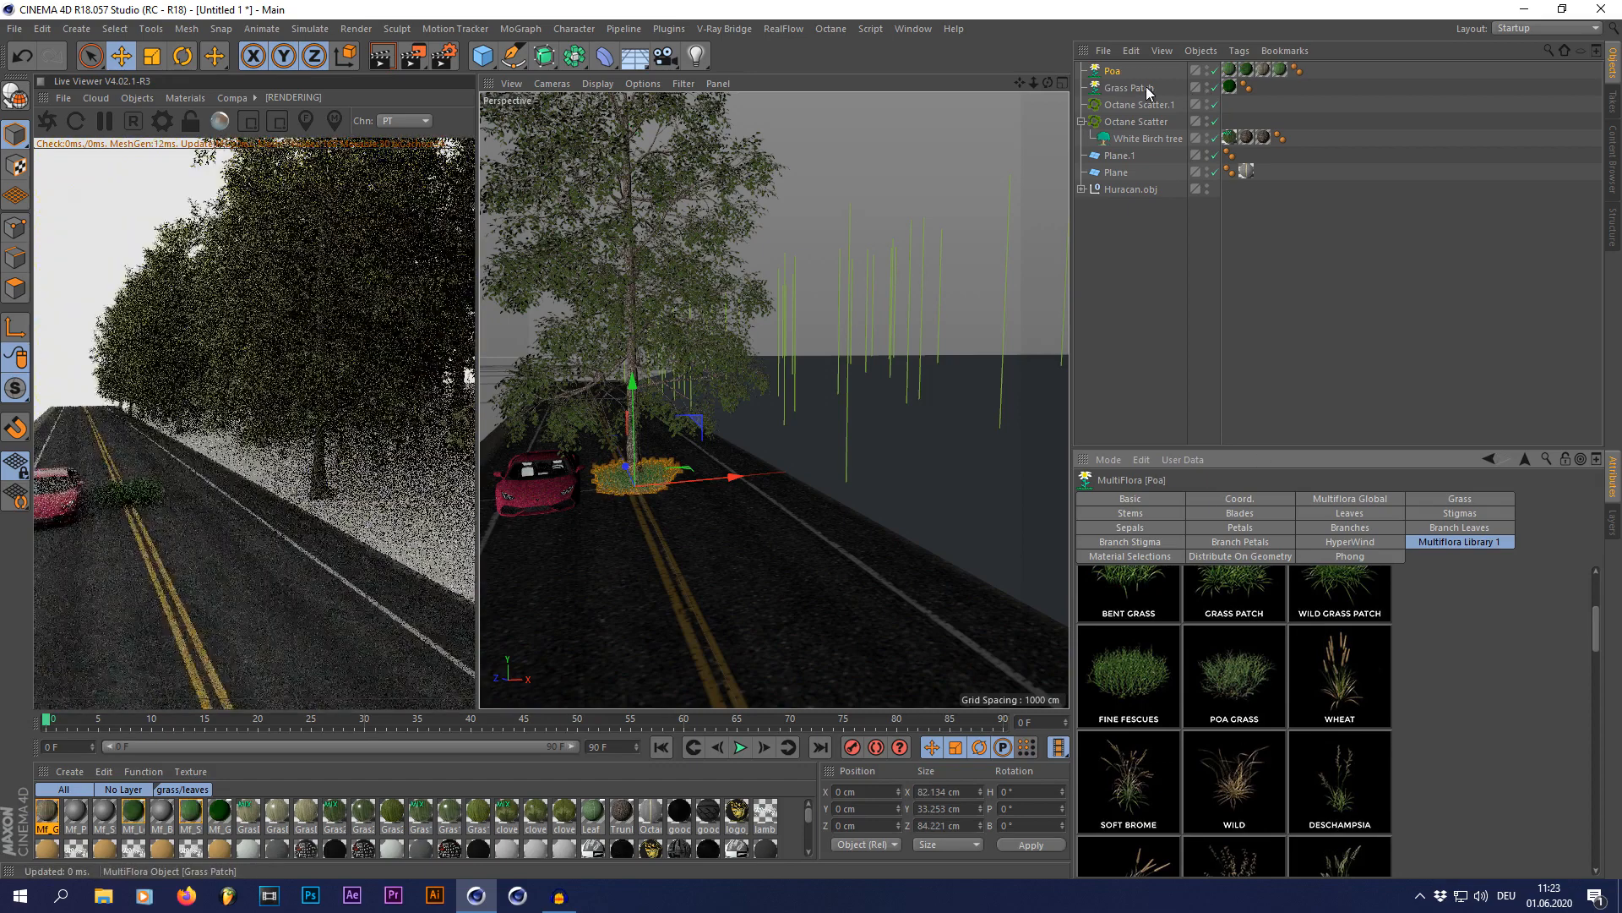
# Step: Replace MultiFlora grass materials with the Octane mix materials Gras2_Mix and GrasDry_Mix
pyautogui.click(334, 816)
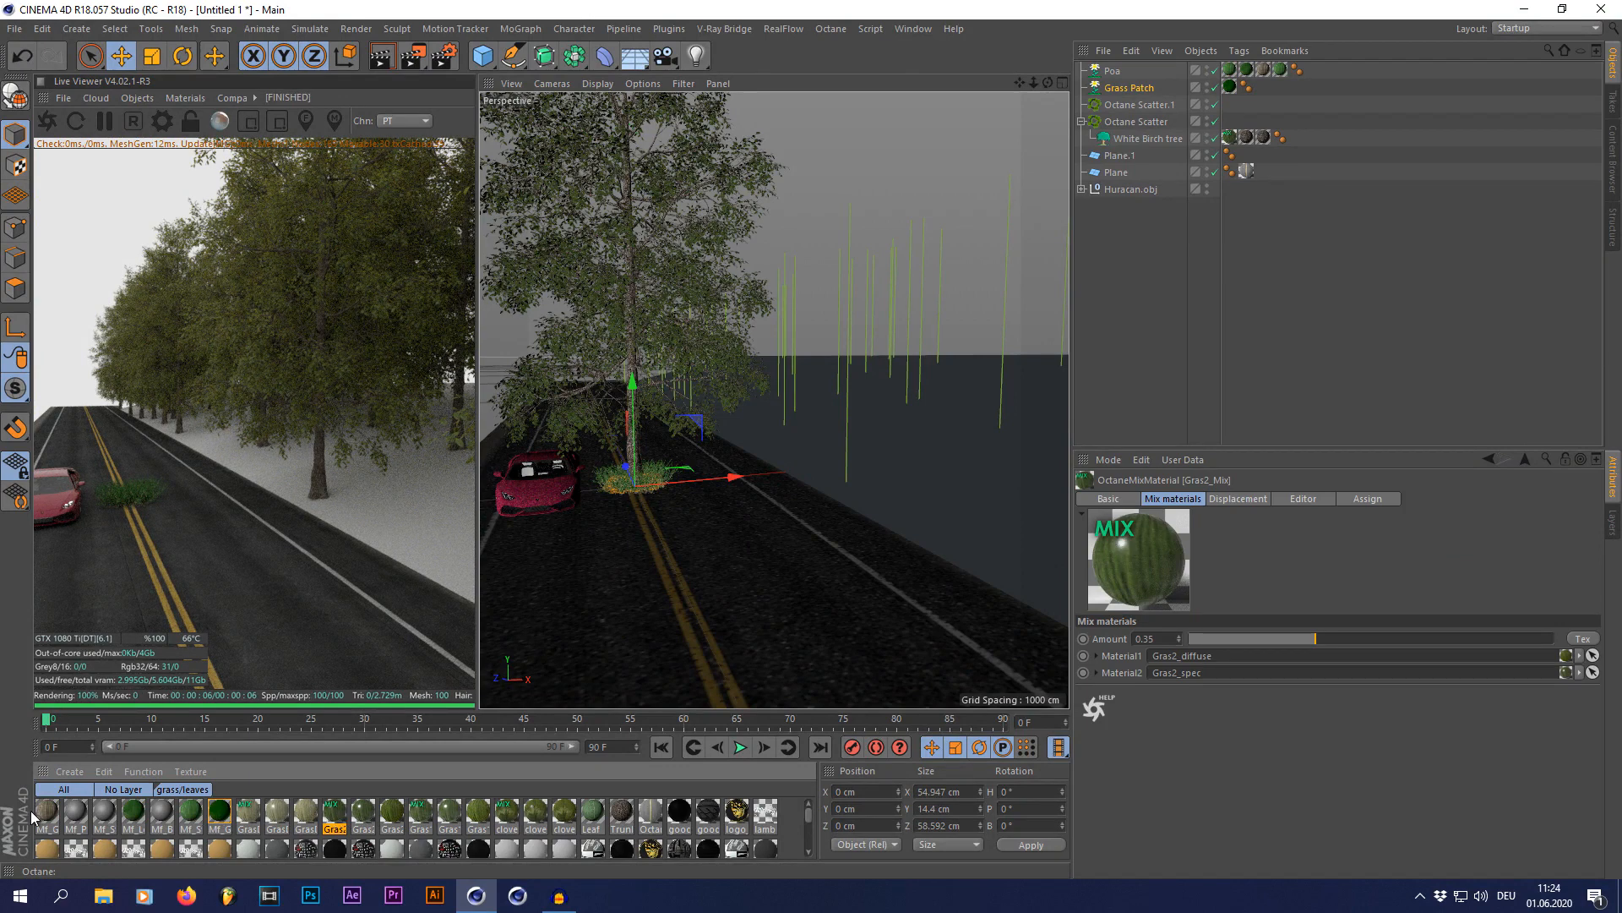
pyautogui.moveTo(333, 821); pyautogui.dragTo(220, 818)
pyautogui.keyDown('alt'); pyautogui.moveTo(392, 818); pyautogui.dragTo(49, 818); pyautogui.keyUp('alt')
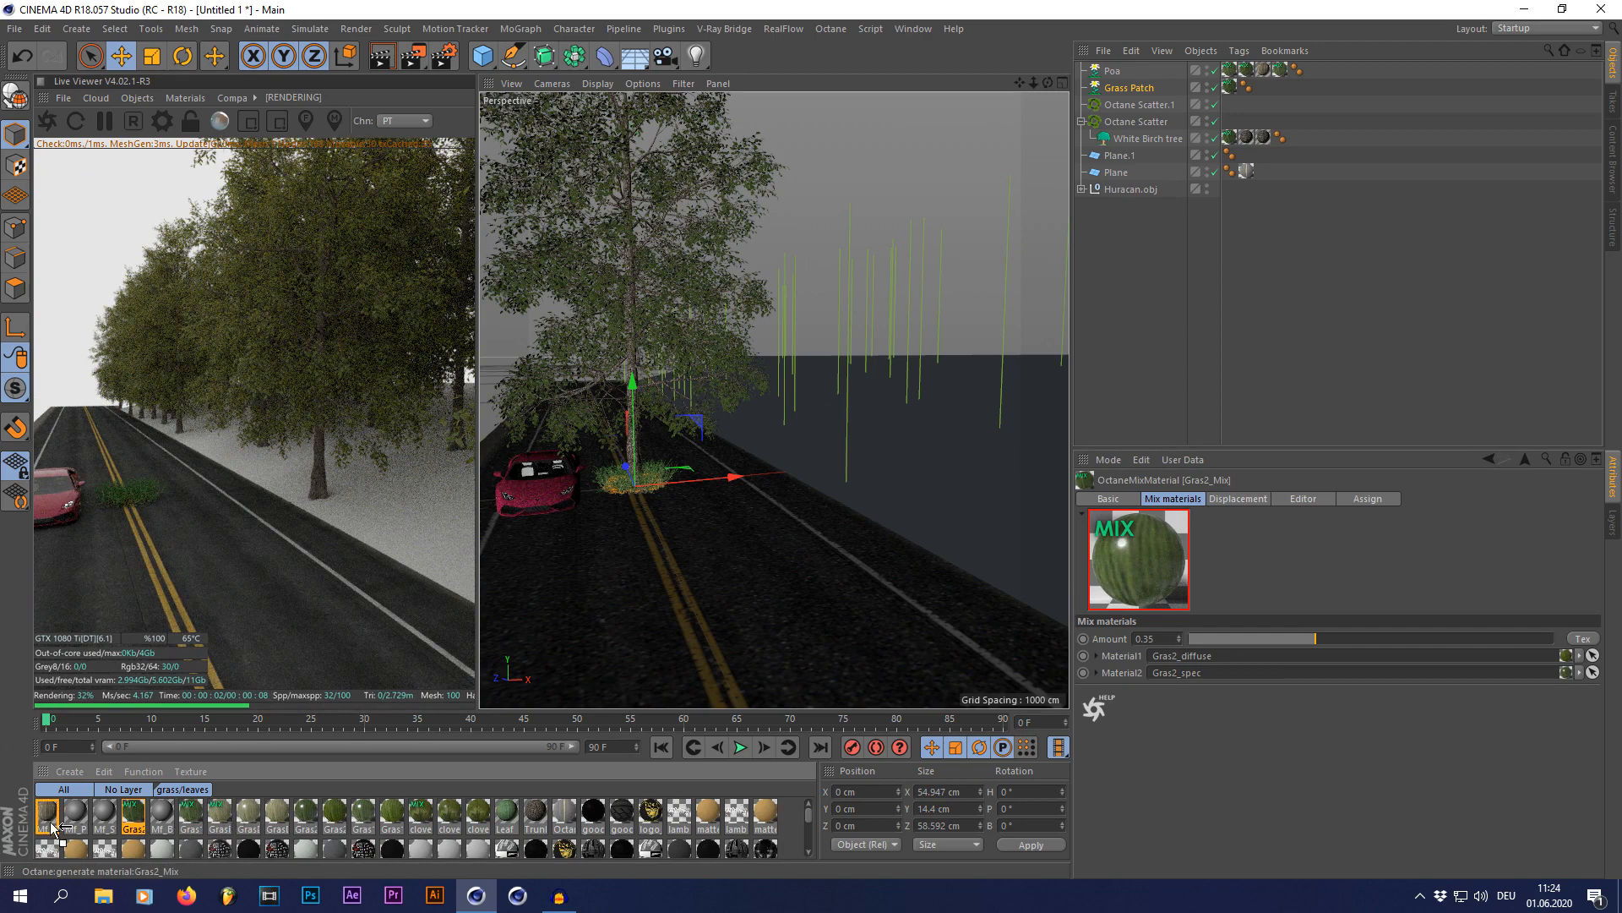
# Step: Remove all unused materials from the scene and clear the object selection
pyautogui.click(141, 770)
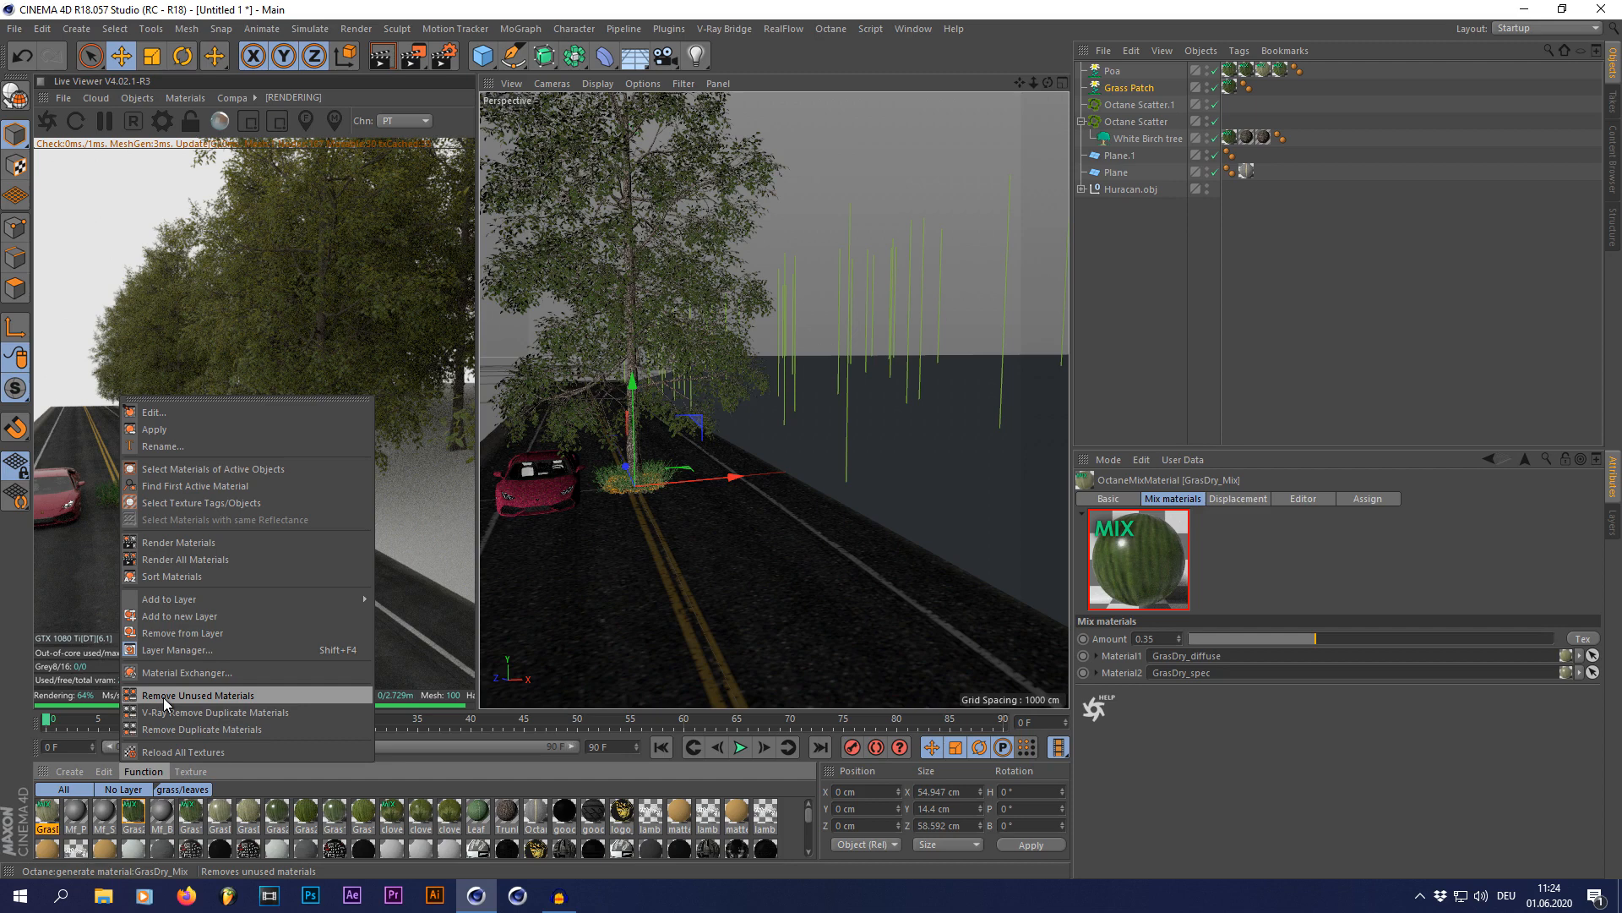
pyautogui.click(164, 697)
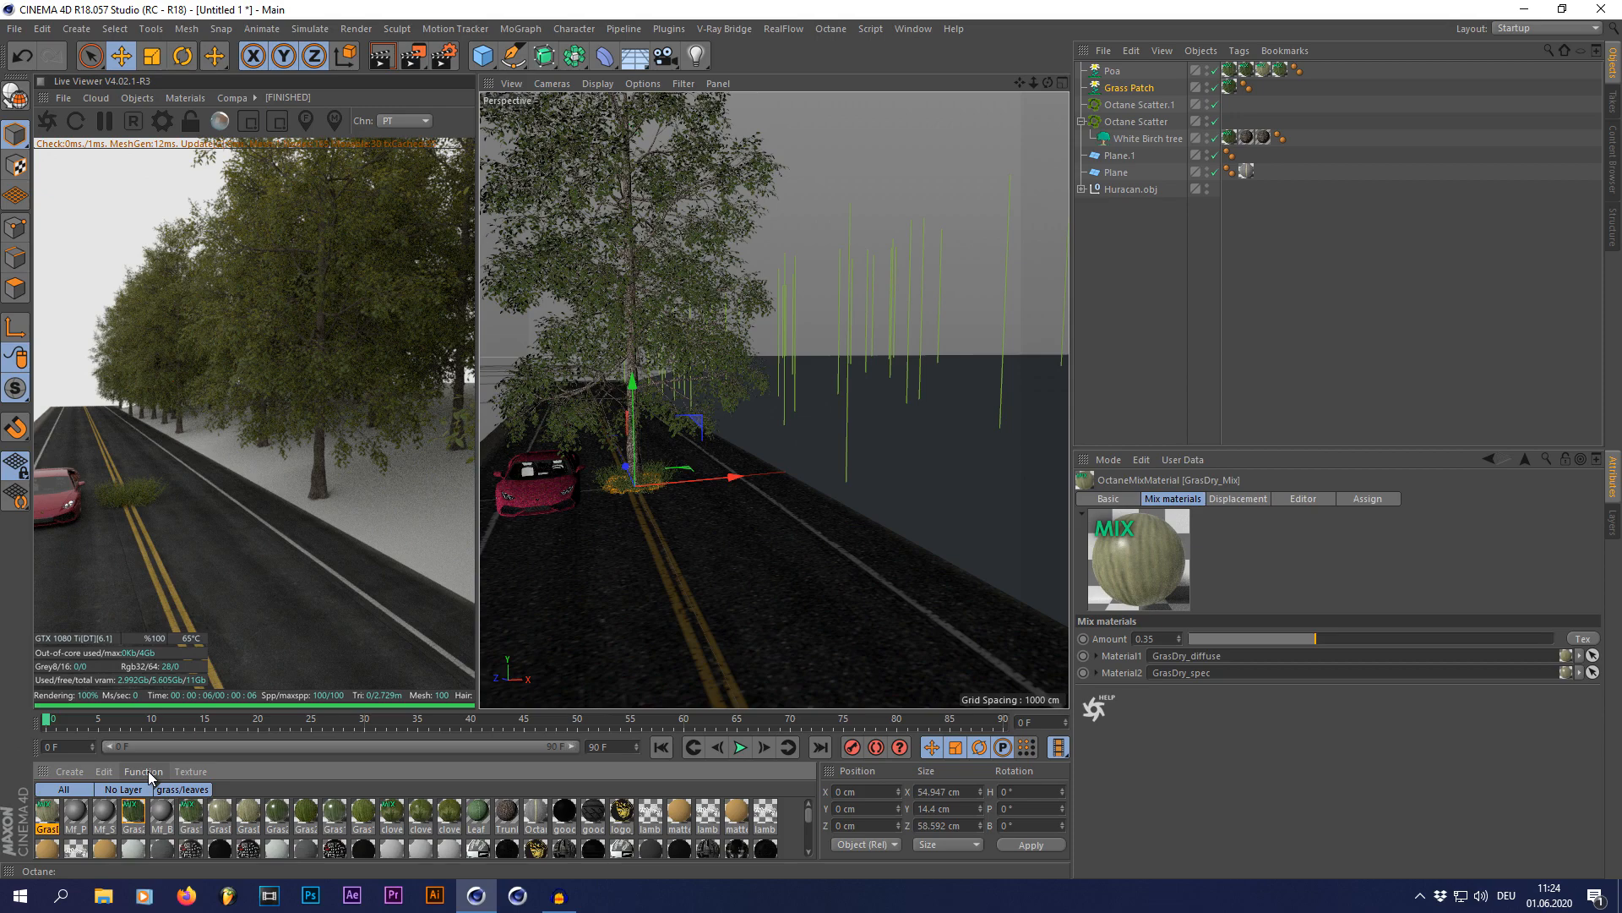
pyautogui.moveTo(143, 771)
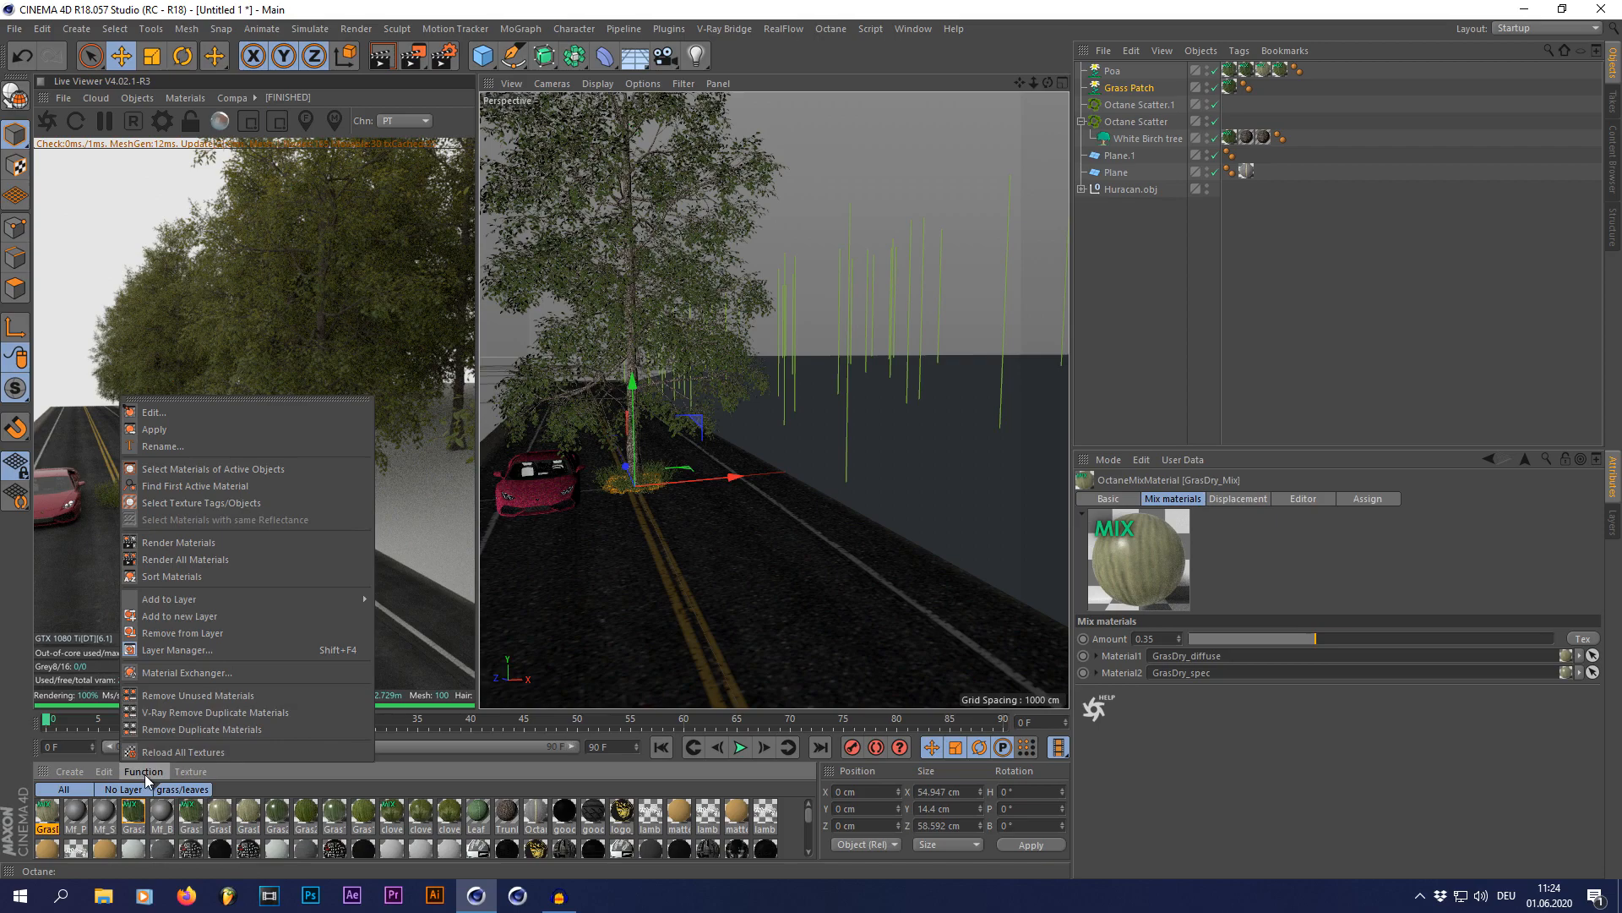
pyautogui.click(186, 697)
pyautogui.click(1132, 389)
# Step: Reduce the Multiflora Size of the Poa object and set the Grass Patch's Multiflora Size to 0.79
pyautogui.keyDown('alt'); pyautogui.moveTo(905, 493); pyautogui.dragTo(803, 504, button='right'); pyautogui.keyUp('alt')
pyautogui.click(1115, 87)
pyautogui.keyDown('shift'); pyautogui.click(1109, 74); pyautogui.keyUp('shift')
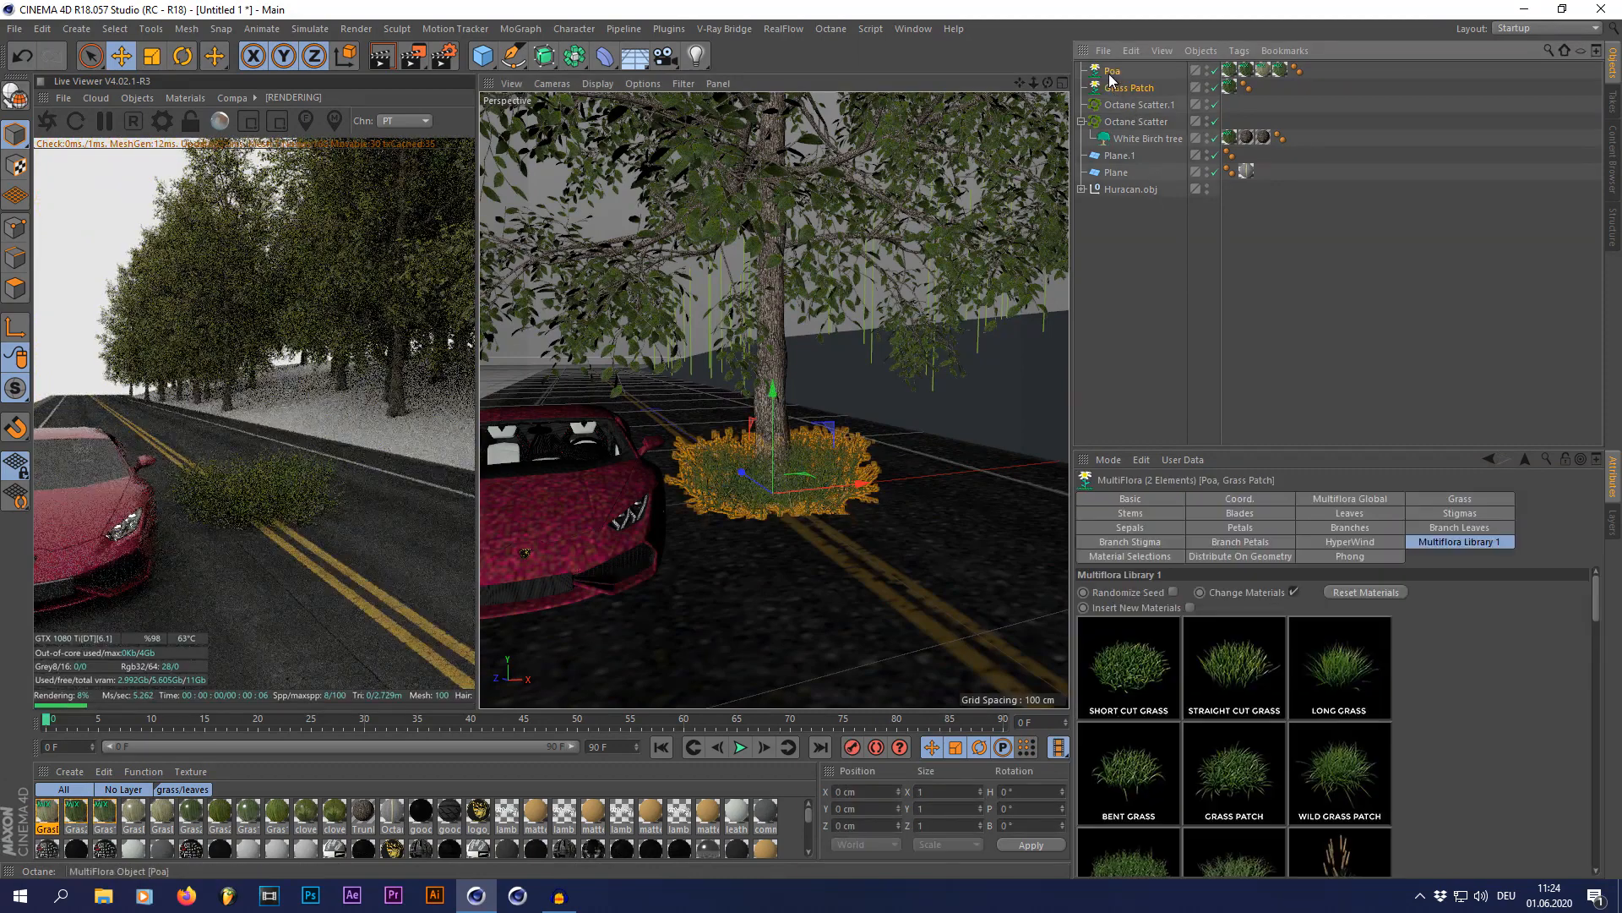
pyautogui.click(1379, 500)
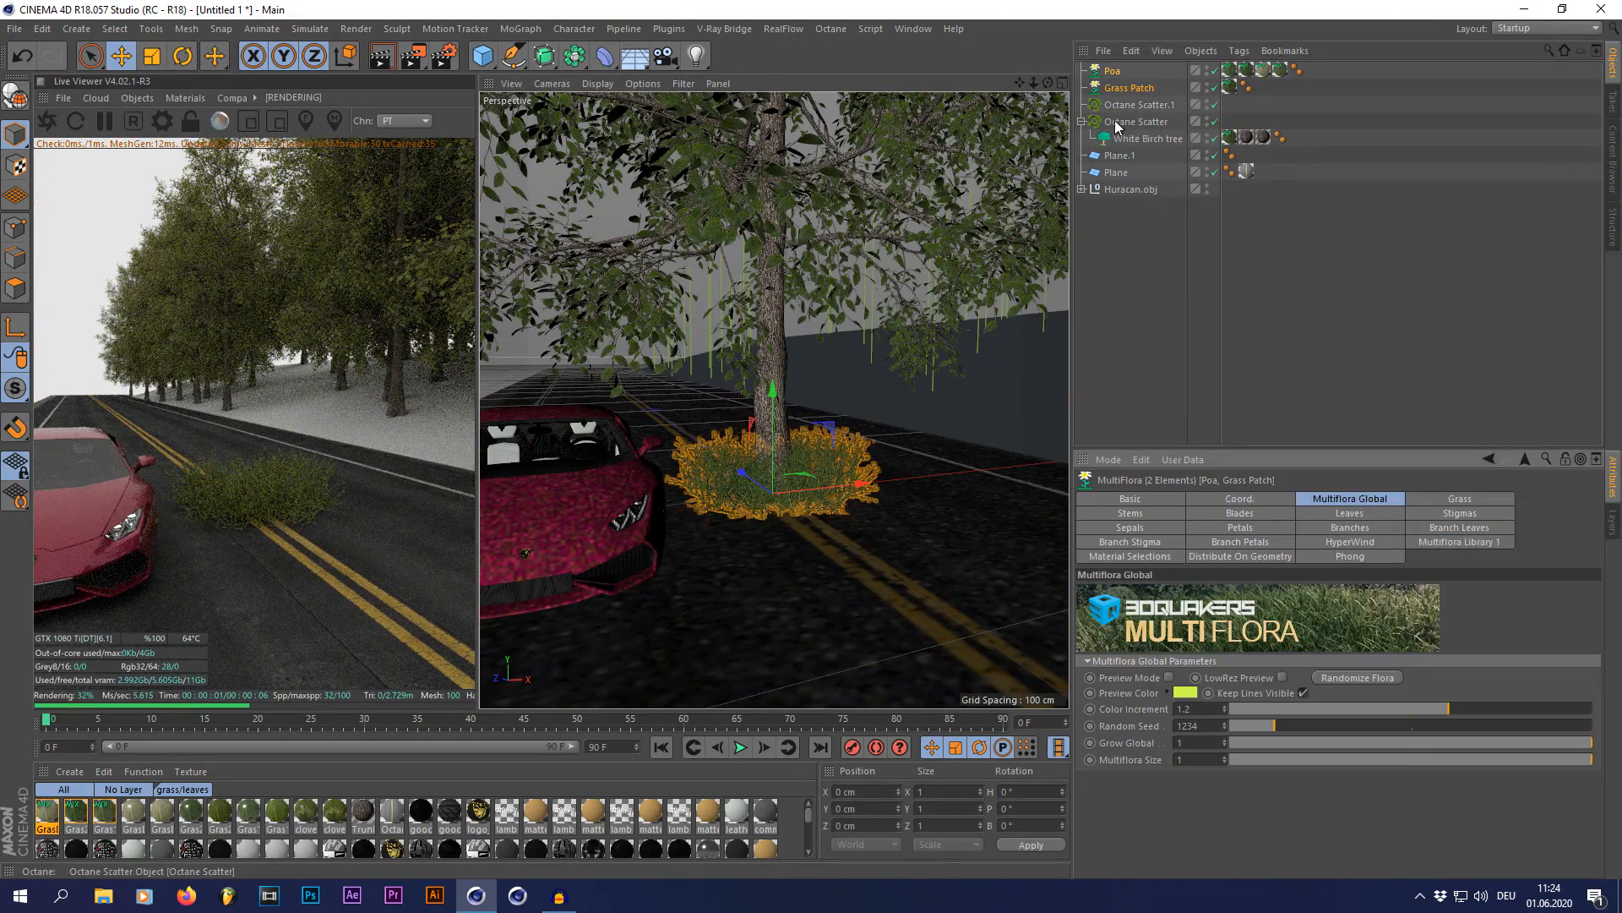
pyautogui.click(1118, 89)
pyautogui.click(1112, 72)
pyautogui.moveTo(1587, 759); pyautogui.dragTo(1447, 767)
pyautogui.click(1127, 90)
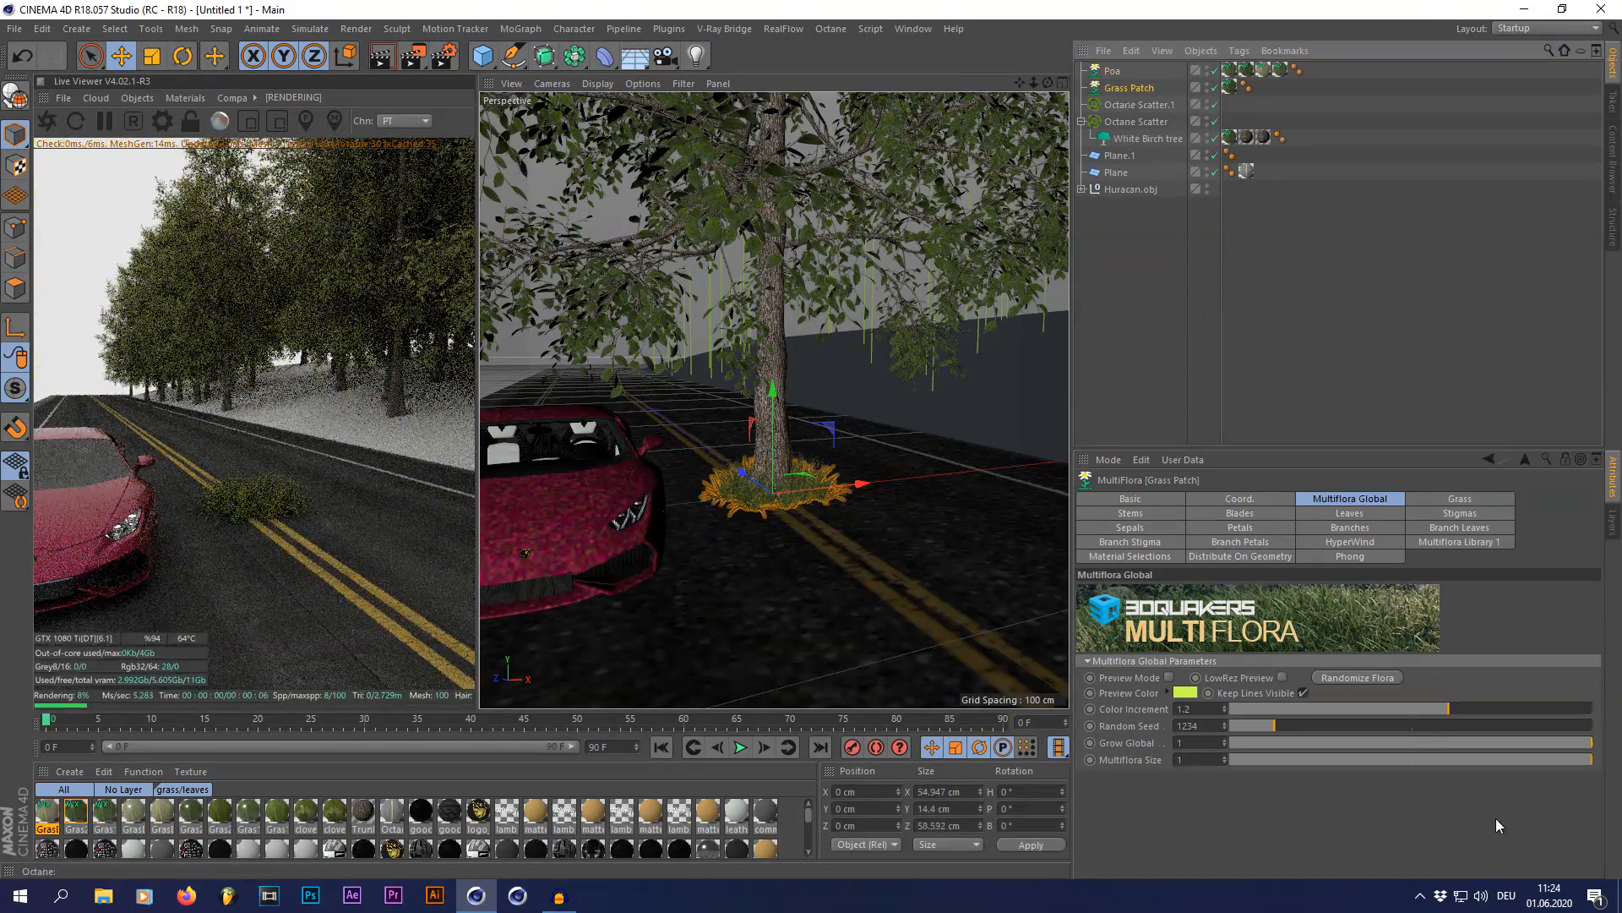
pyautogui.moveTo(1573, 761); pyautogui.dragTo(1517, 763)
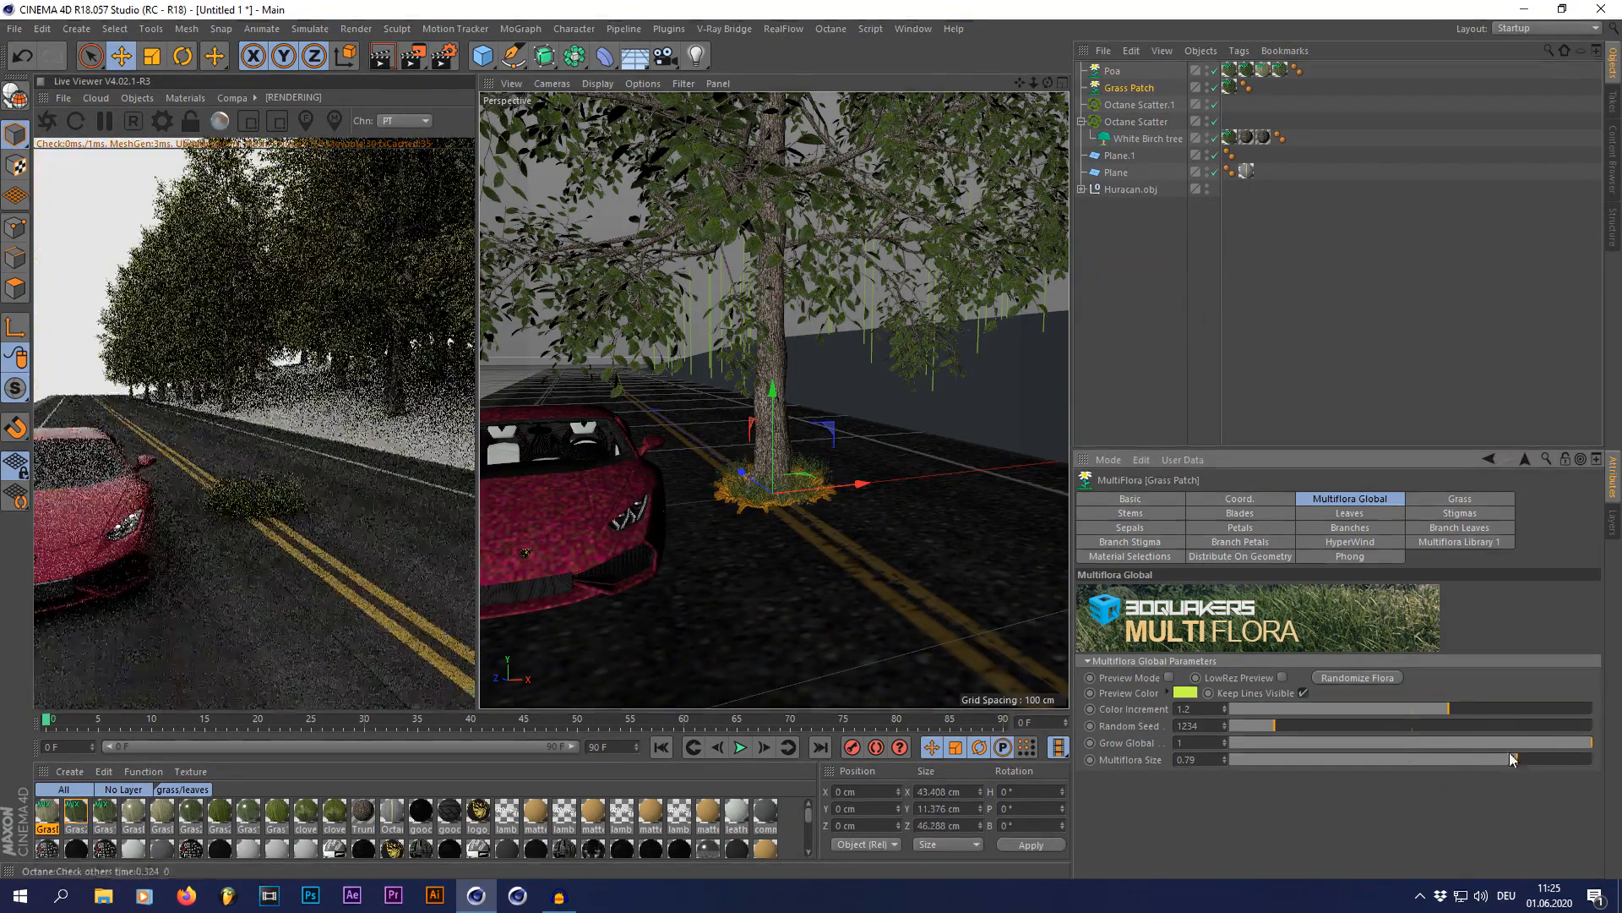
# Step: Nest Poa and Grass Patch under Octane Scatter.1 and distribute them over the surface of Plane.1
pyautogui.keyDown('shift'); pyautogui.click(1109, 74); pyautogui.keyUp('shift')
pyautogui.moveTo(1113, 84); pyautogui.dragTo(1200, 552)
pyautogui.click(1114, 70)
pyautogui.click(1177, 537)
pyautogui.click(1177, 567)
pyautogui.scroll(-2, 856, 533)
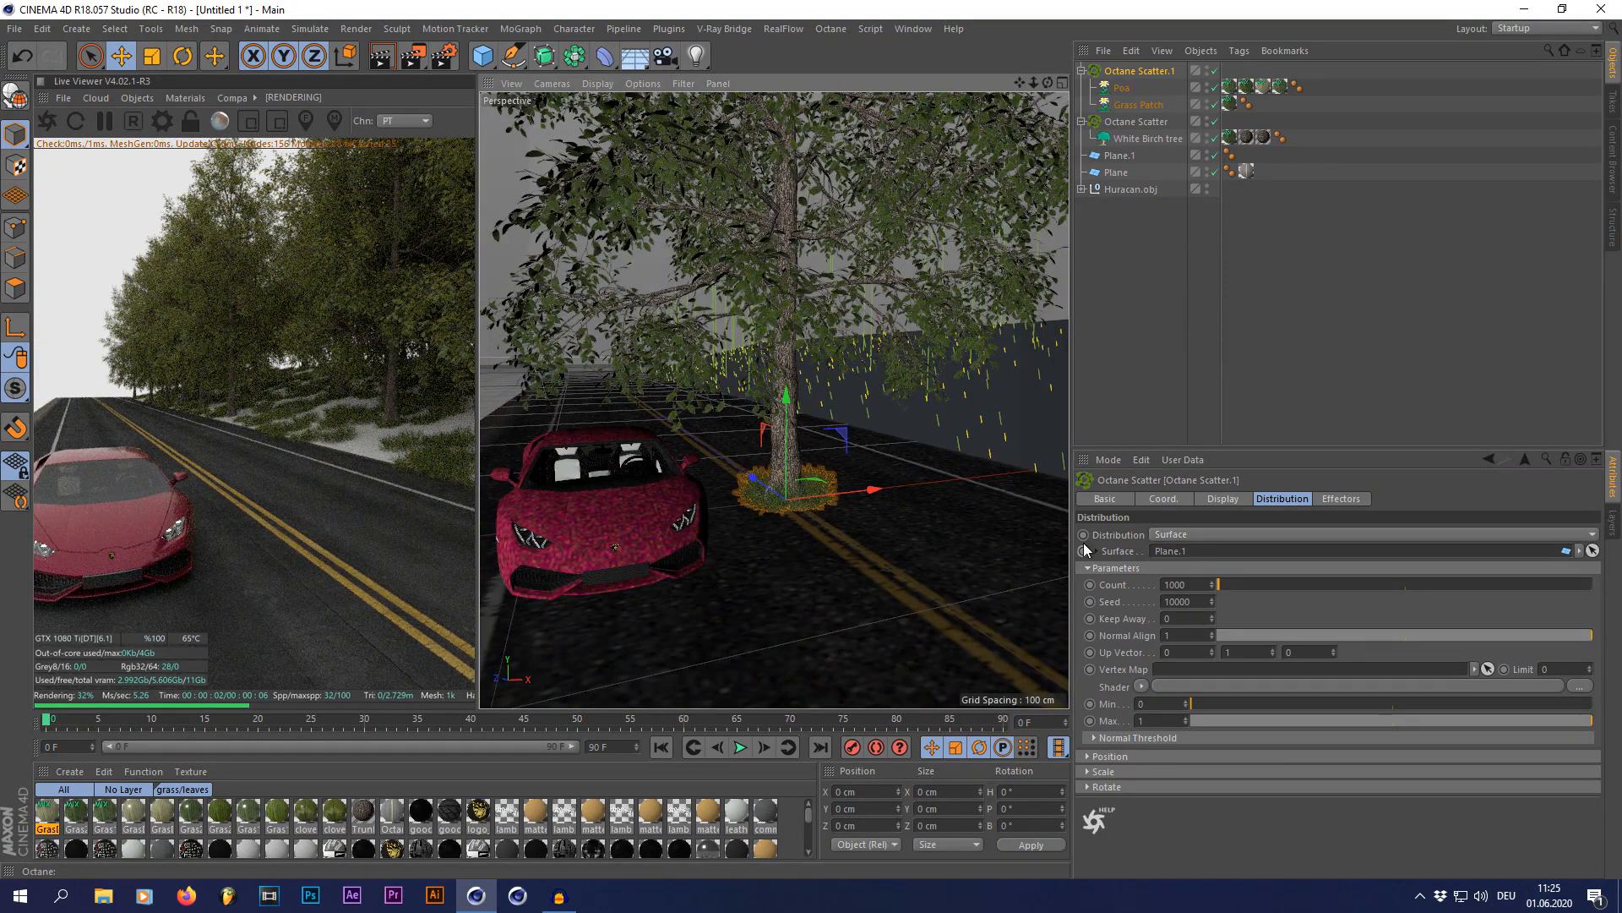
# Step: Set the Count of the Octane Scatter.1 grass distribution to 5000 and deselect it
pyautogui.moveTo(1195, 586); pyautogui.dragTo(1079, 599)
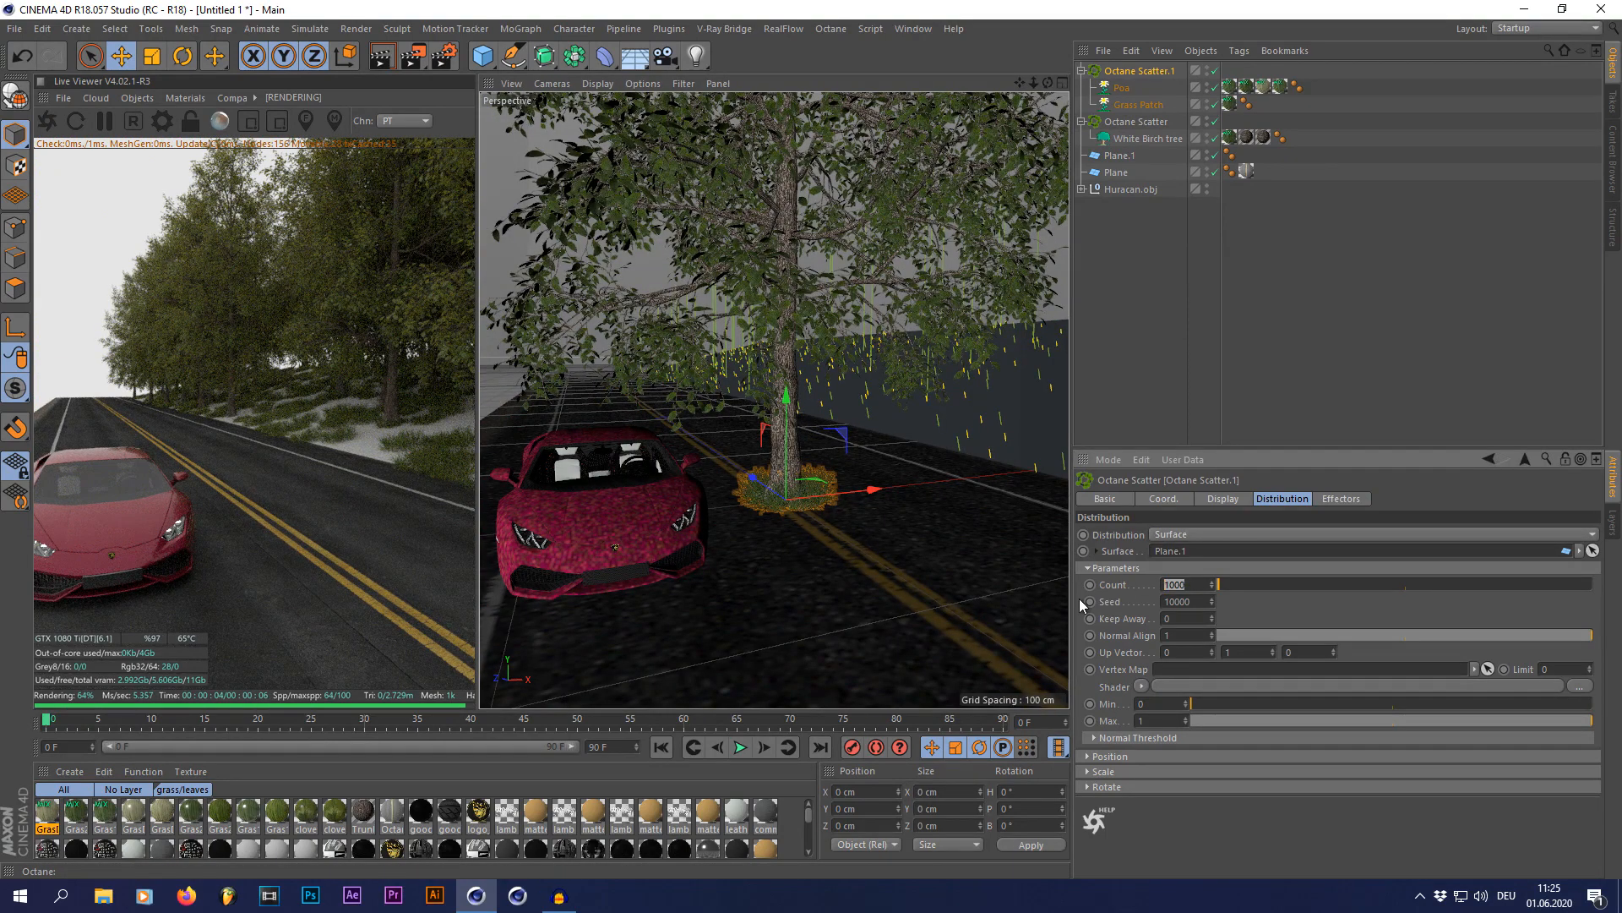
pyautogui.write('5000')
pyautogui.press('Return')
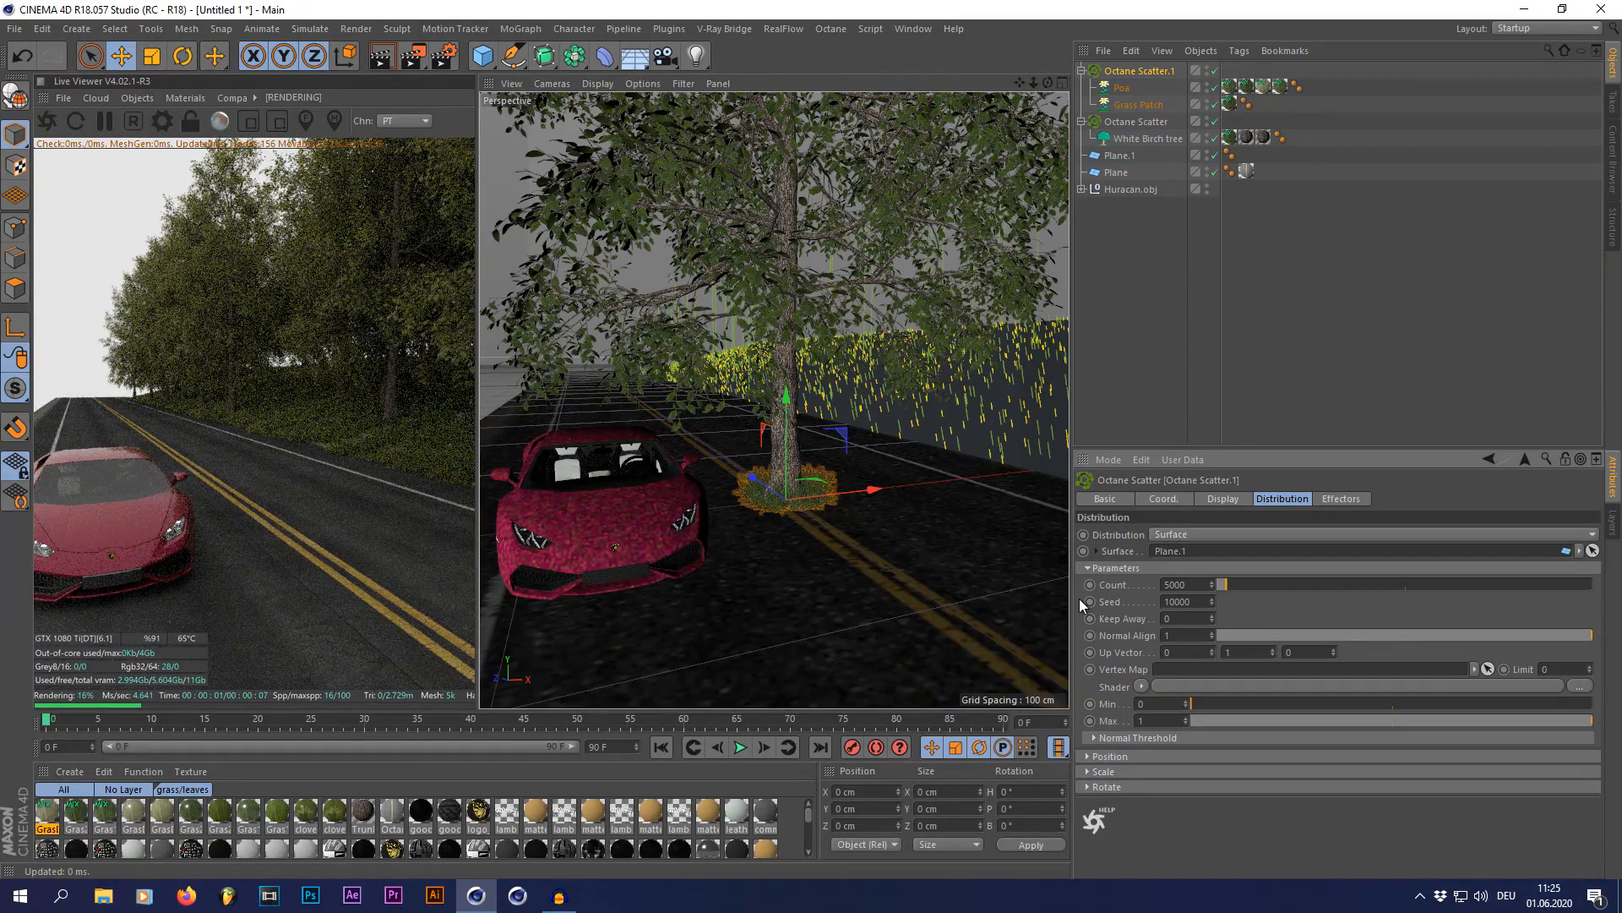
pyautogui.click(1185, 350)
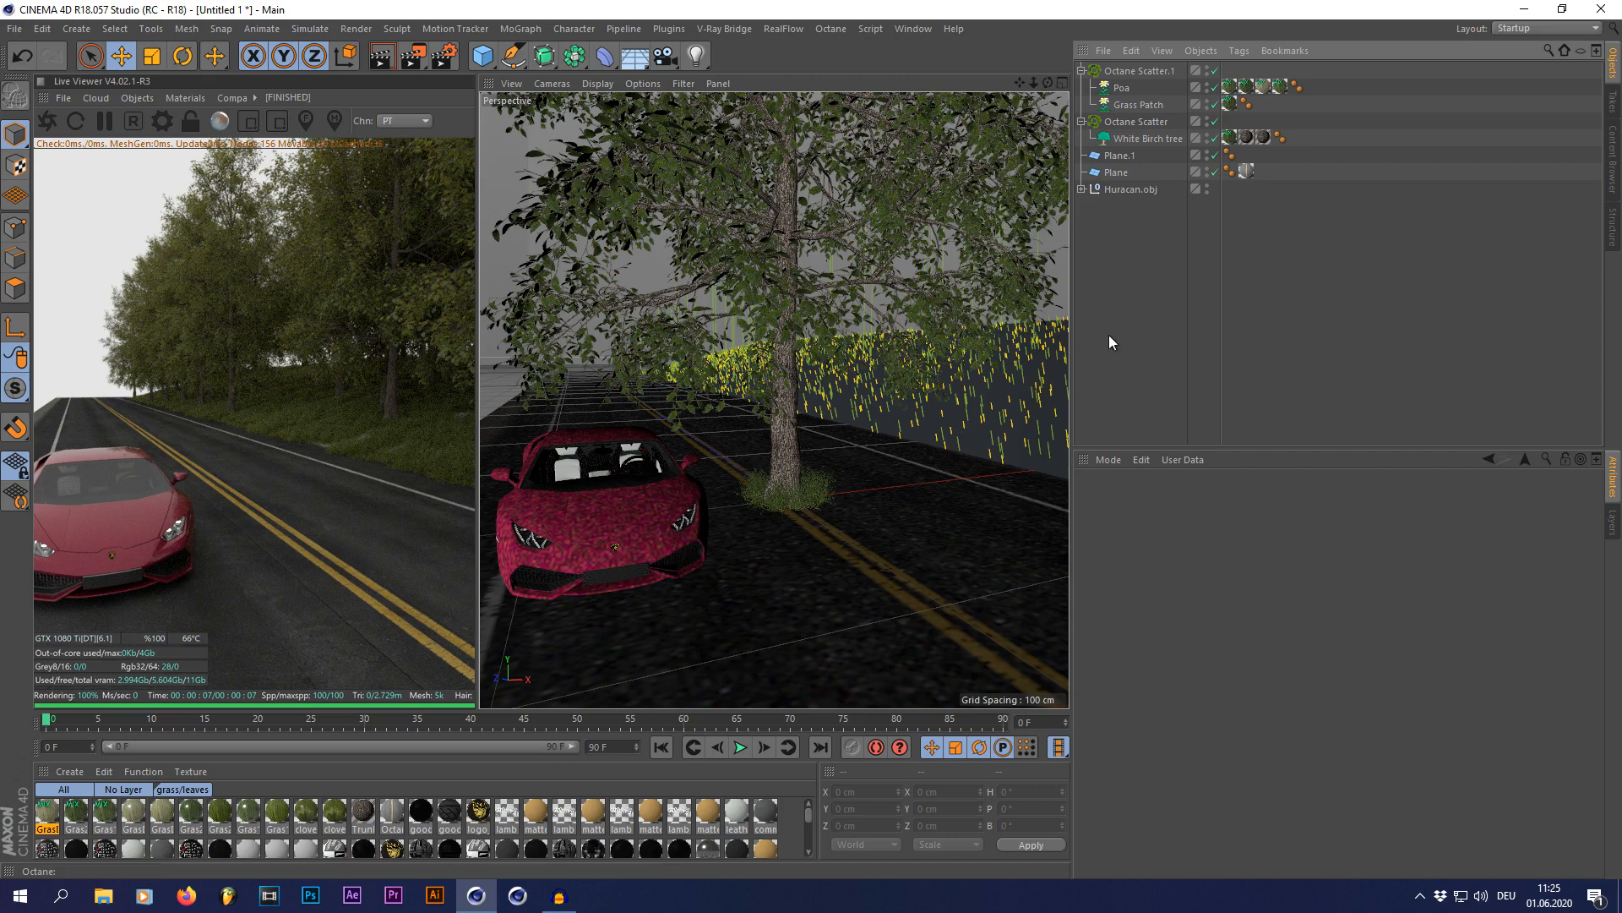
# Step: Add an Octane camera, look through it, and frame the Huracan from a low front three-quarter angle
pyautogui.scroll(-3, 960, 330)
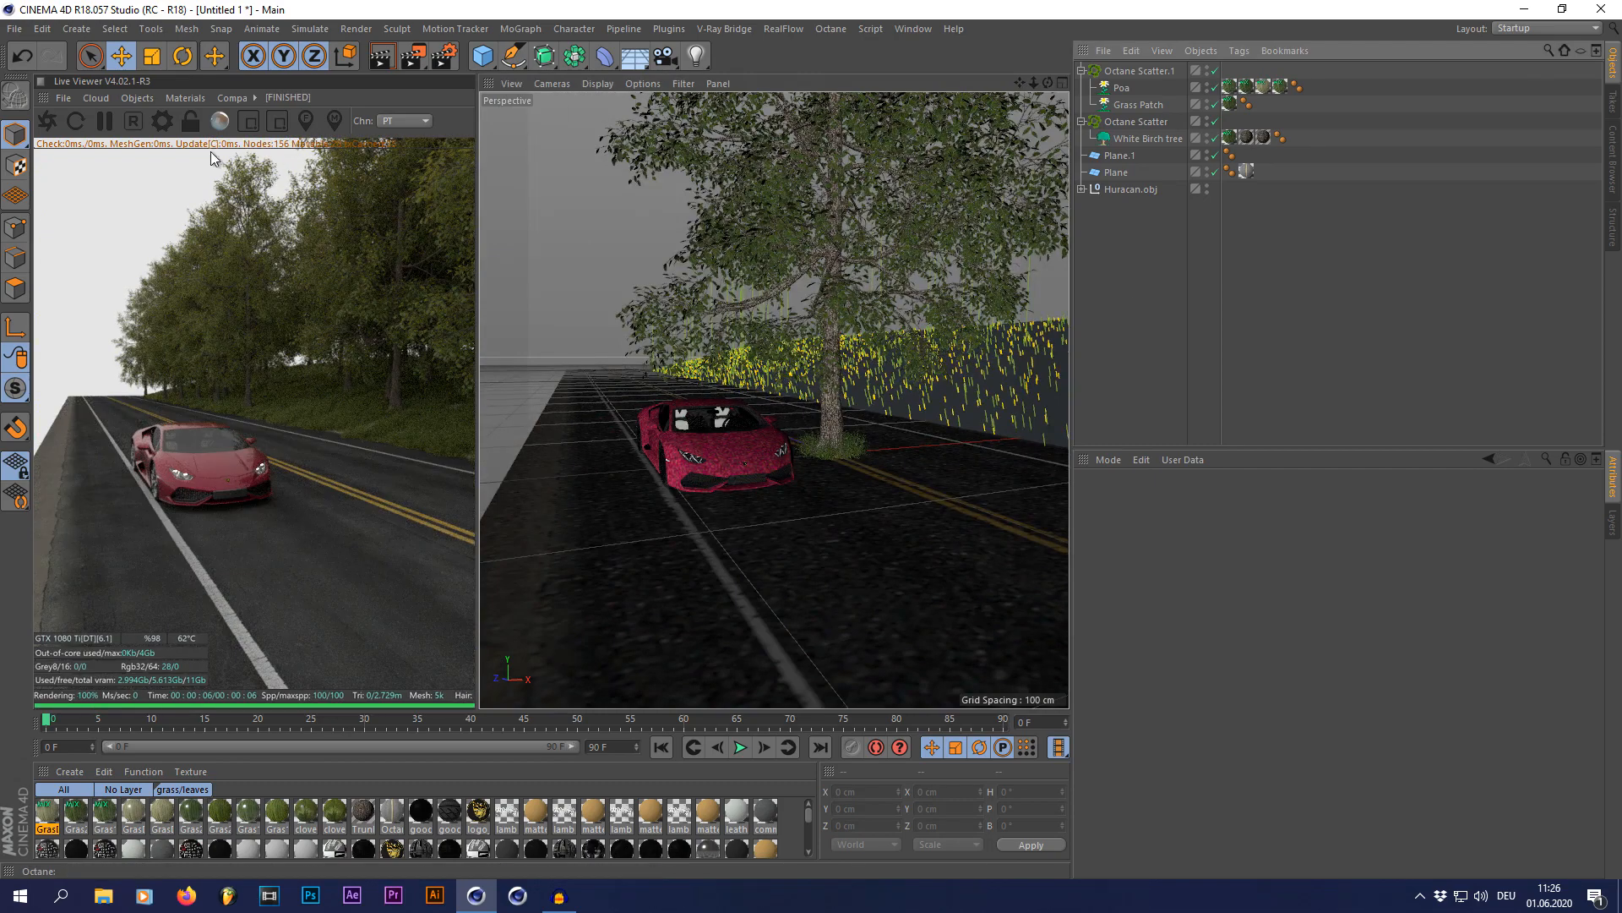
pyautogui.click(134, 97)
pyautogui.click(144, 119)
pyautogui.click(1215, 71)
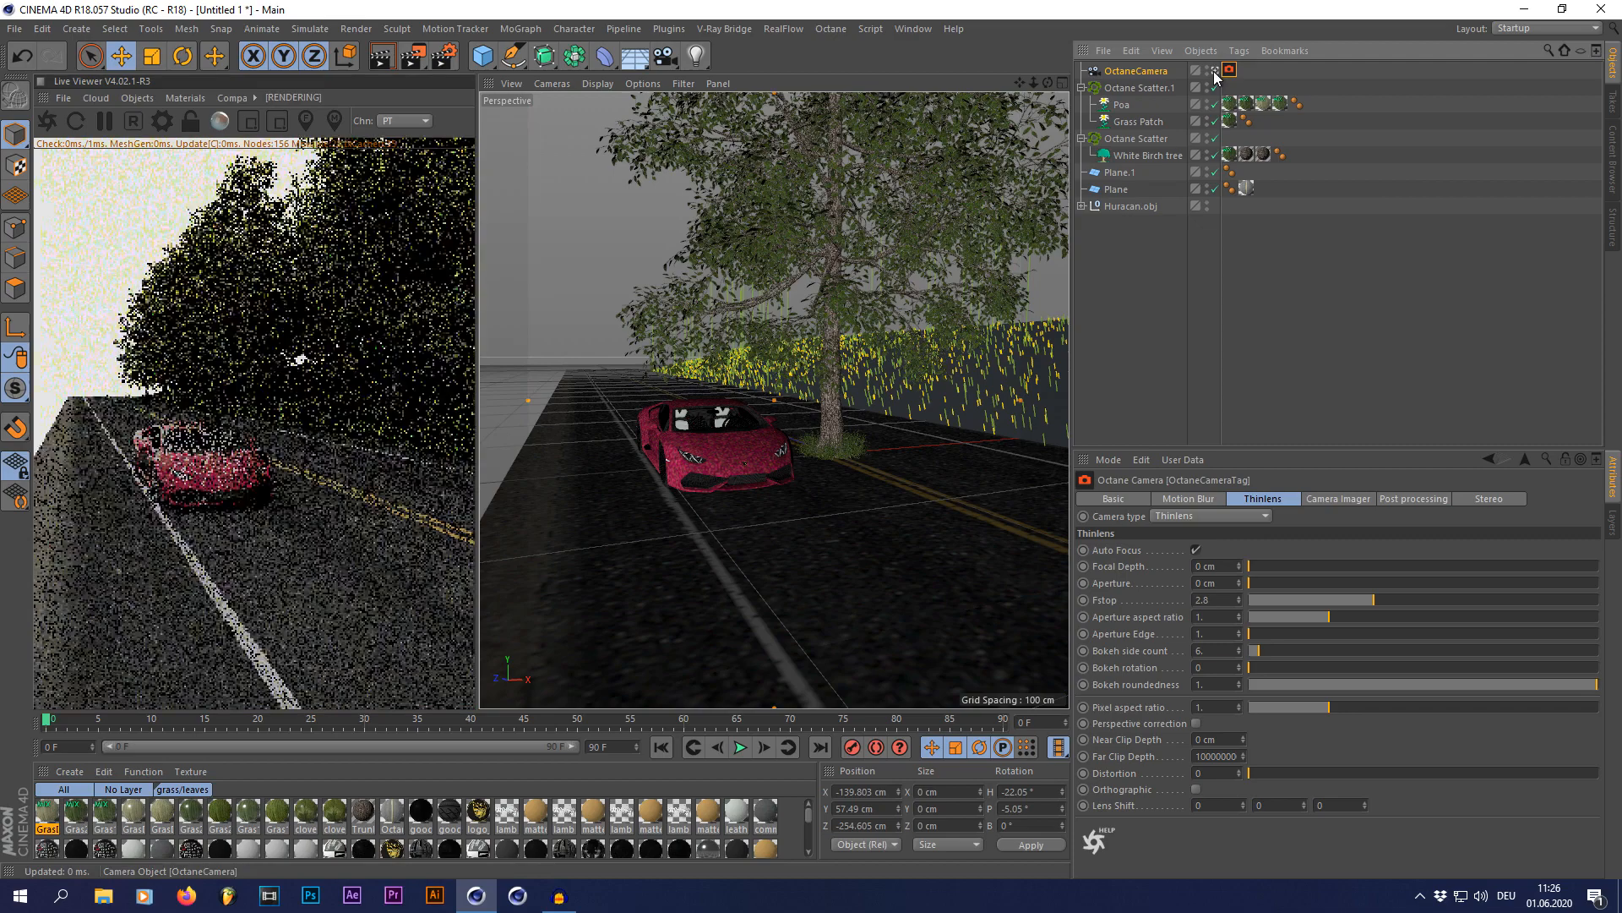
pyautogui.scroll(5, 656, 463)
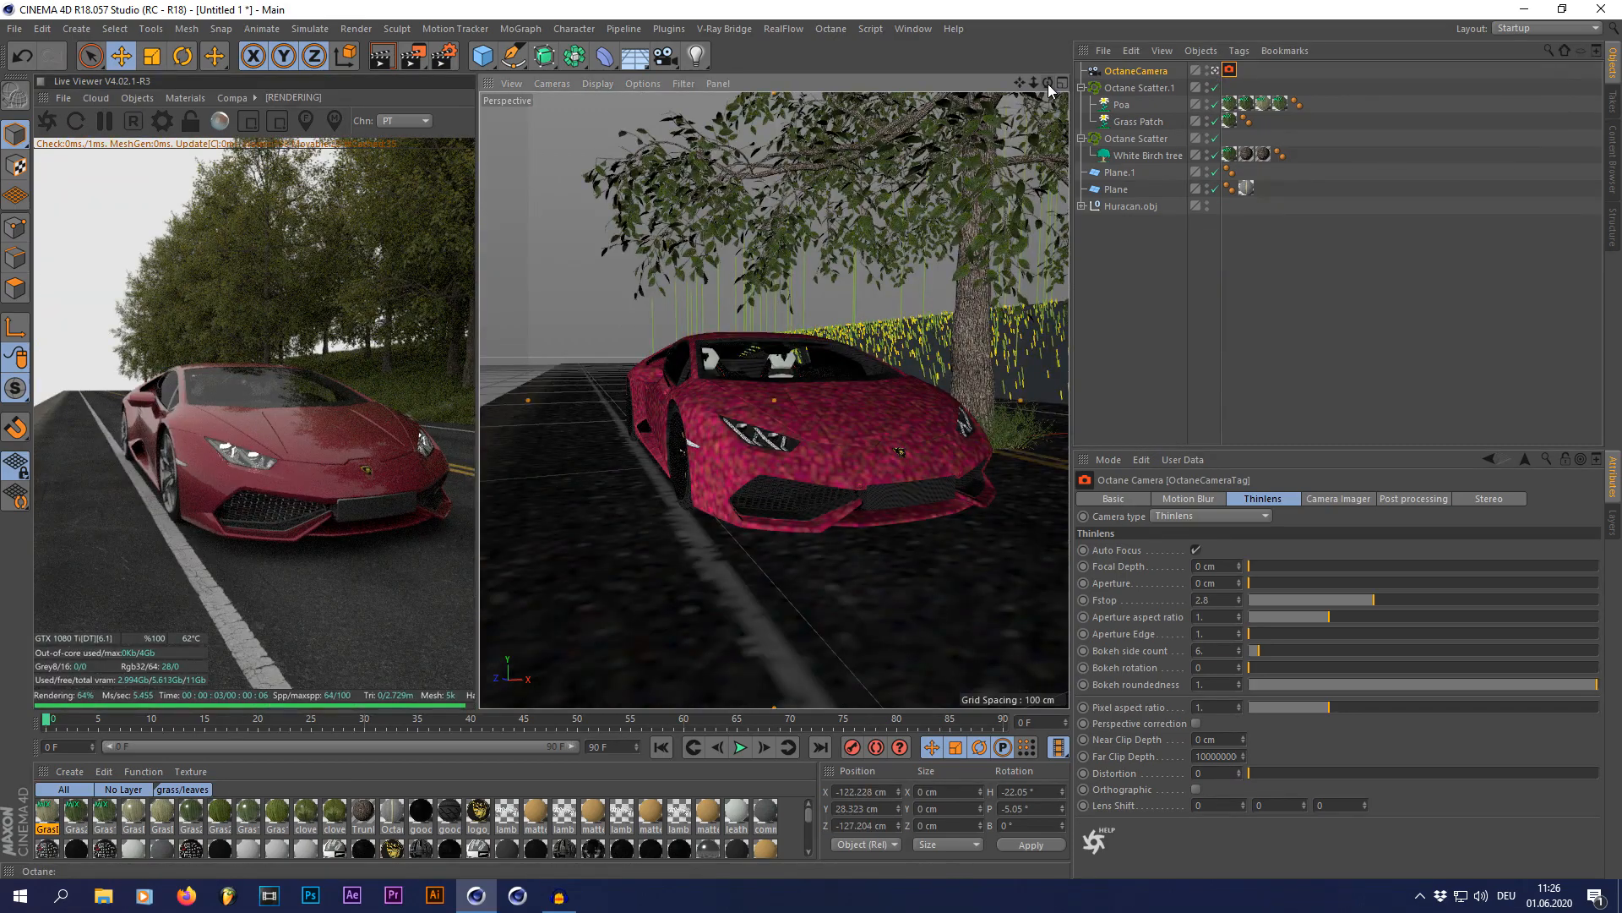
pyautogui.moveTo(1021, 84); pyautogui.dragTo(1058, 75)
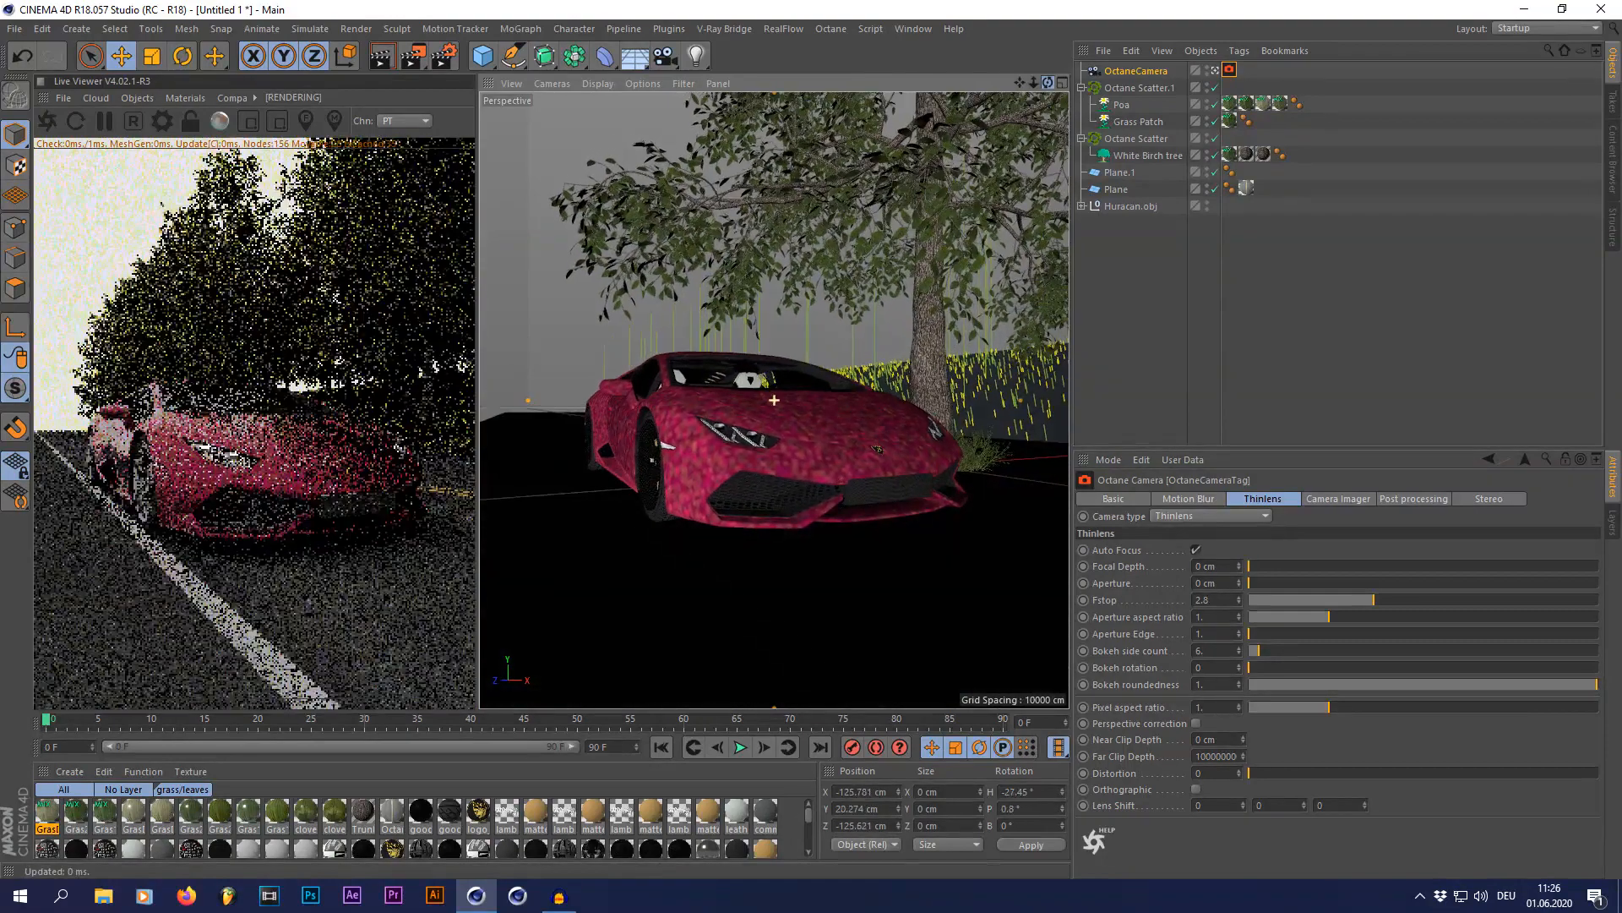
# Step: Set the Octane camera's focal length to 55 mm and reframe the Huracan
pyautogui.click(1136, 71)
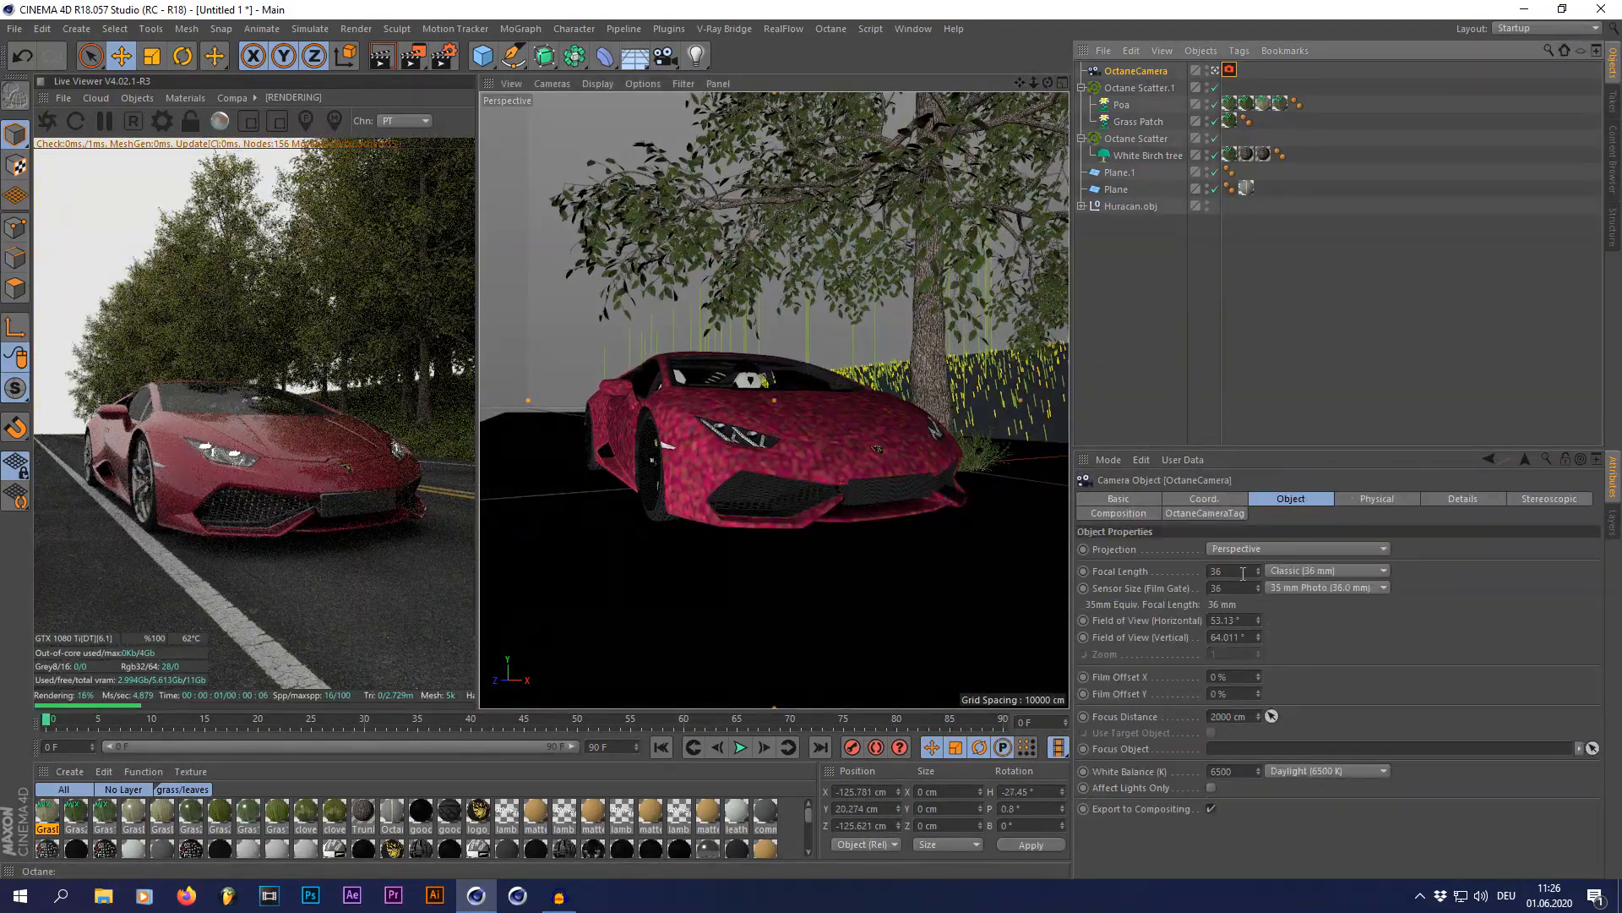
pyautogui.moveTo(1242, 574); pyautogui.dragTo(1082, 580)
pyautogui.write('55')
pyautogui.press('Return')
pyautogui.moveTo(1033, 84)
pyautogui.mouseDown()
pyautogui.moveTo(1003, 88)
pyautogui.moveTo(1046, 82)
pyautogui.moveTo(1025, 78)
pyautogui.mouseUp()
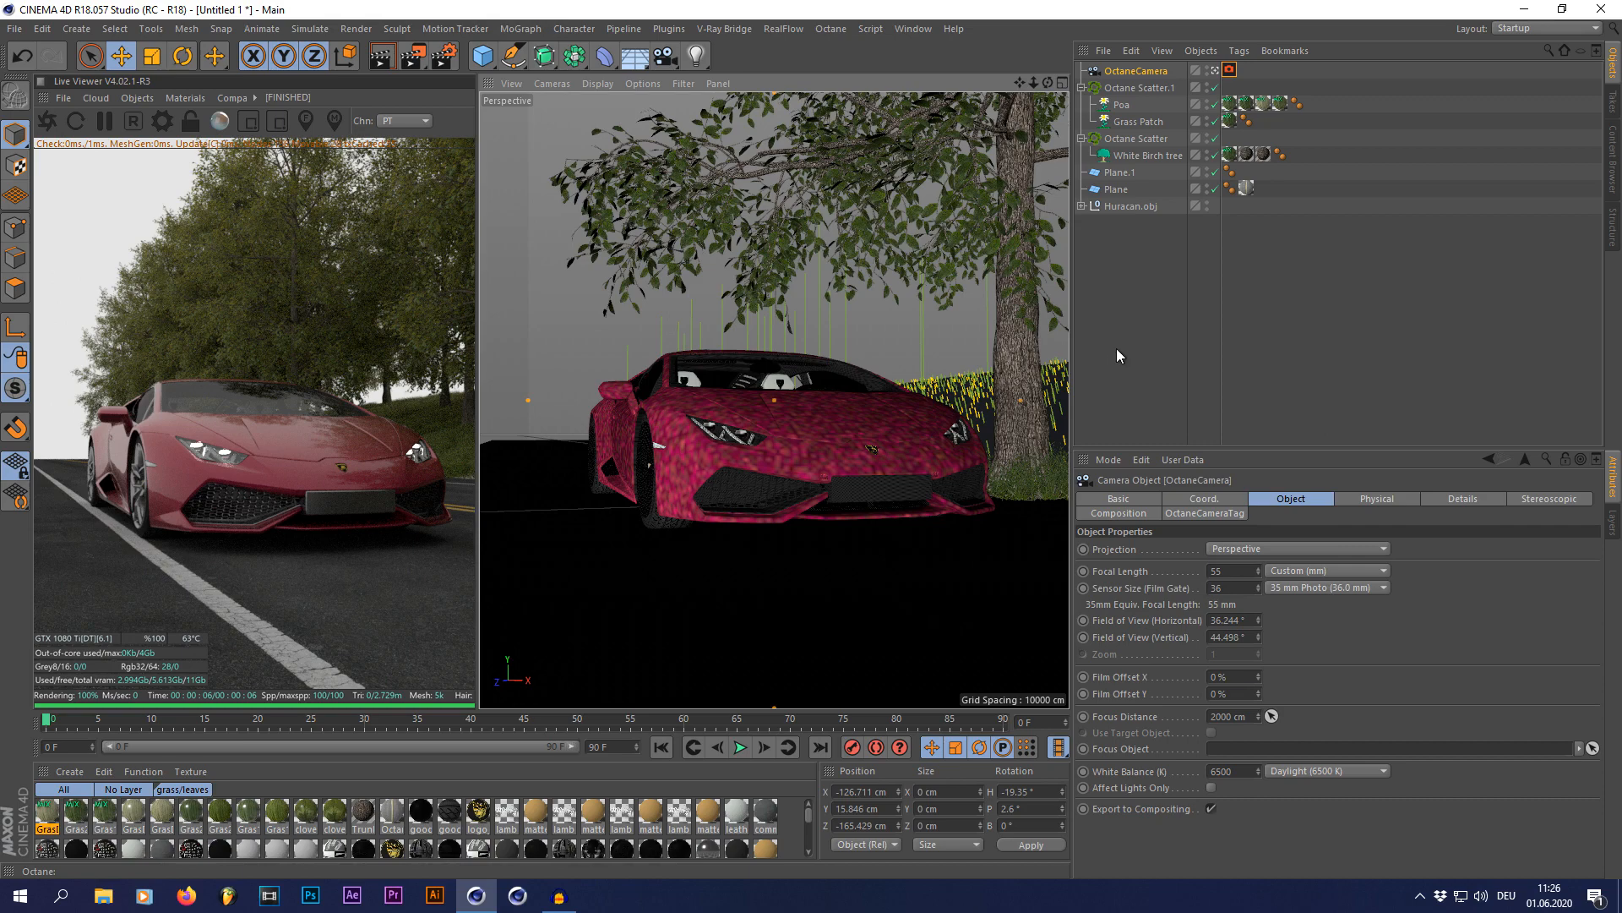
# Step: Group Huracan.obj and OctaneCamera together under a null
pyautogui.click(1123, 208)
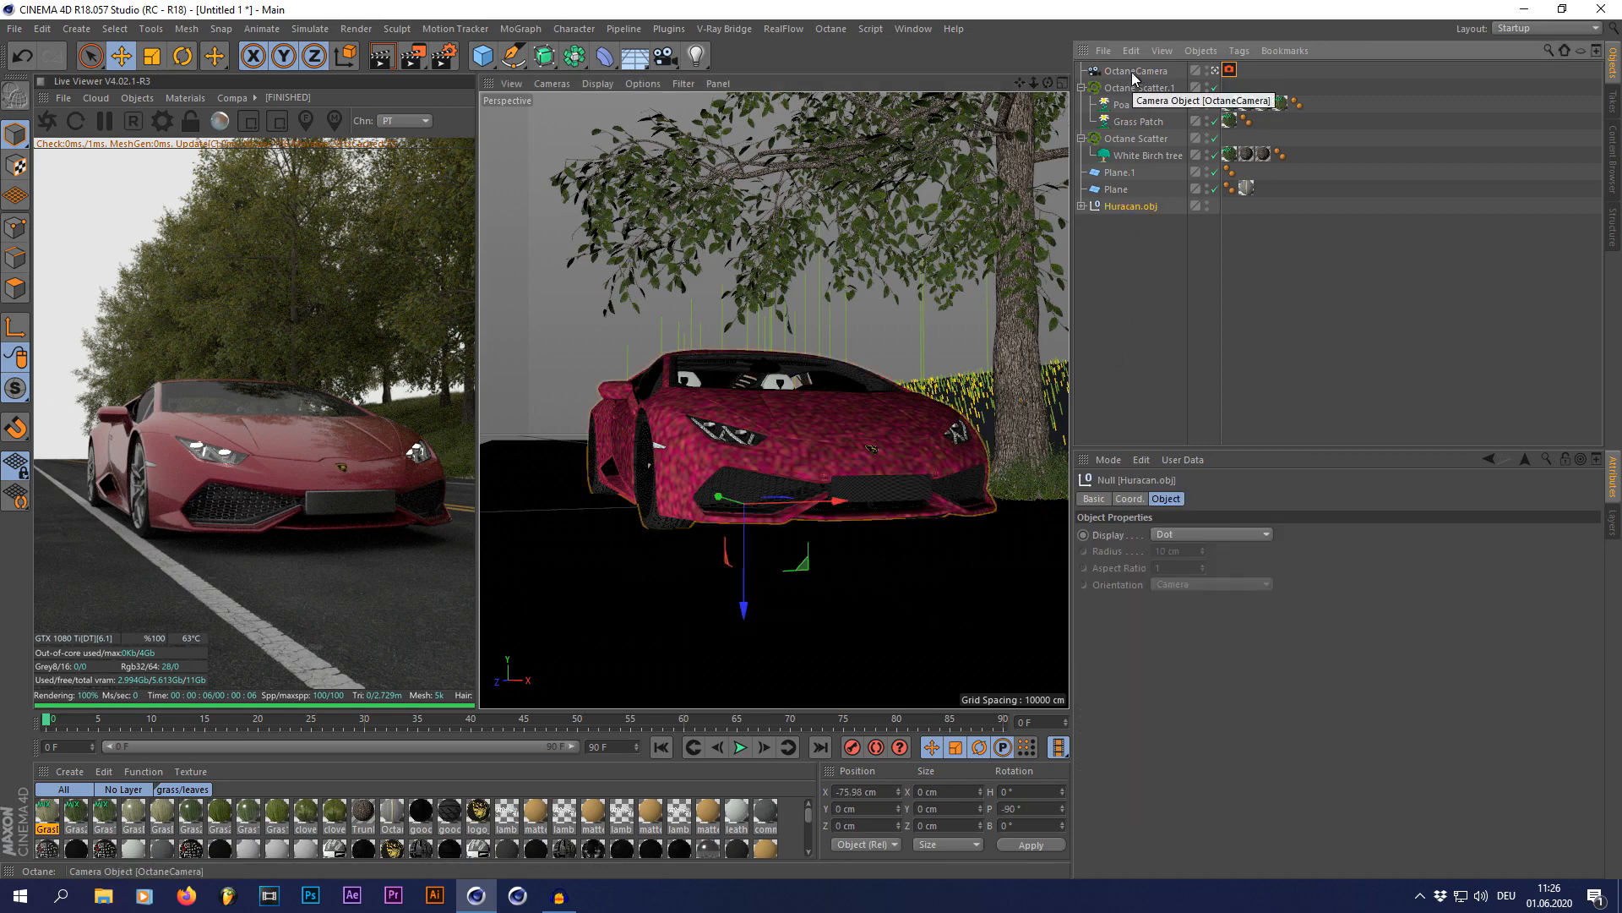
pyautogui.keyDown('ctrl'); pyautogui.click(1133, 73); pyautogui.keyUp('ctrl')
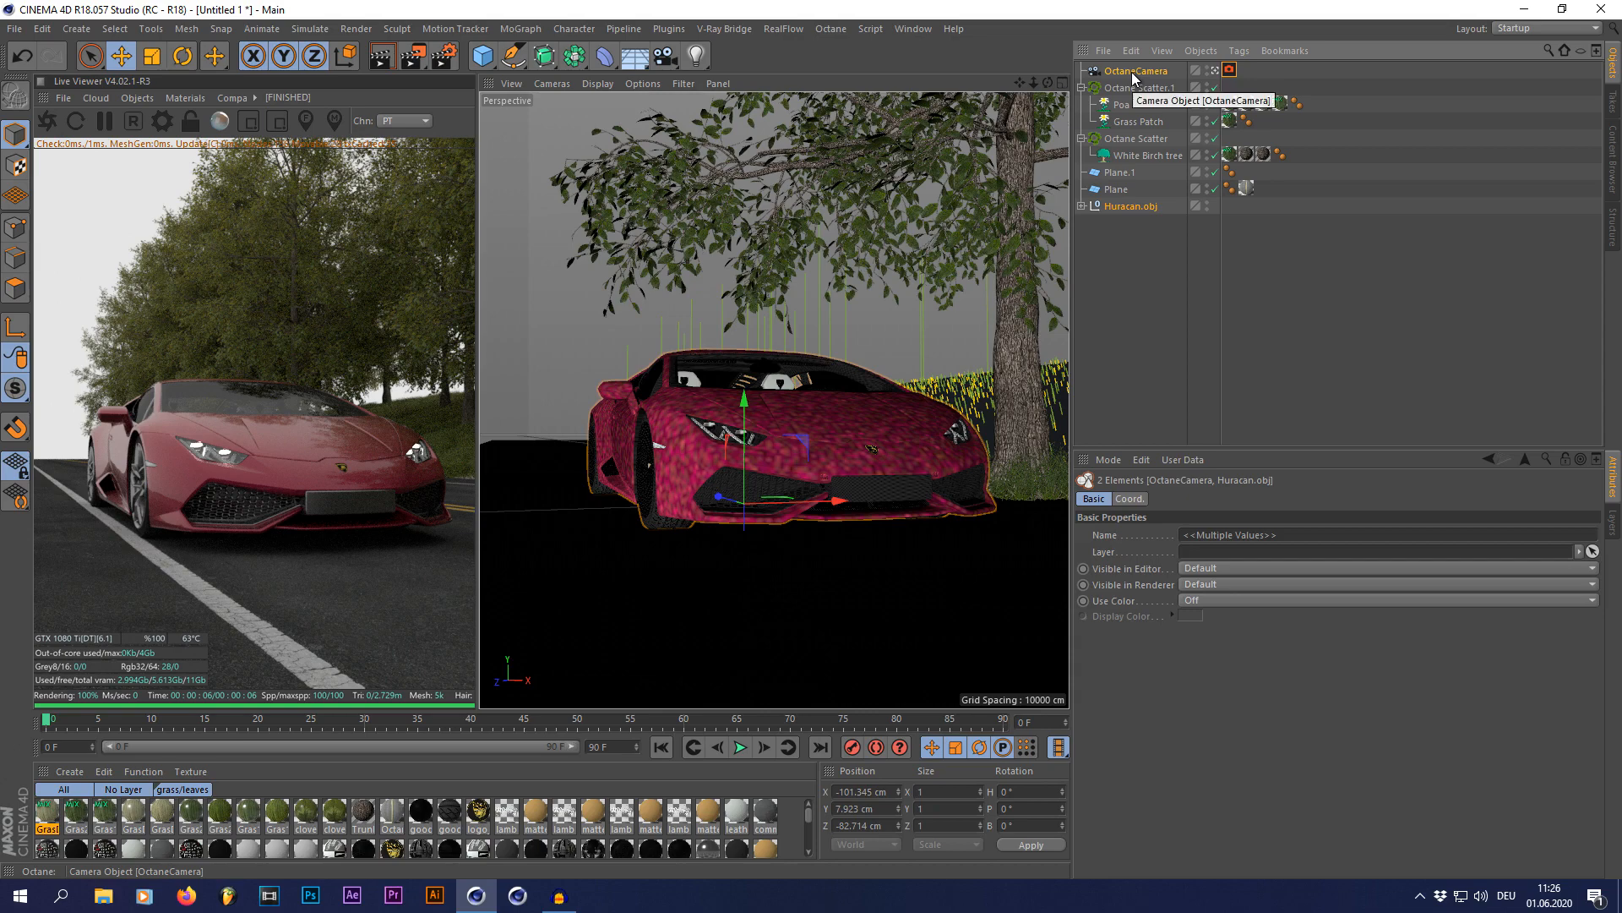
pyautogui.hotkey('alt', 'g')
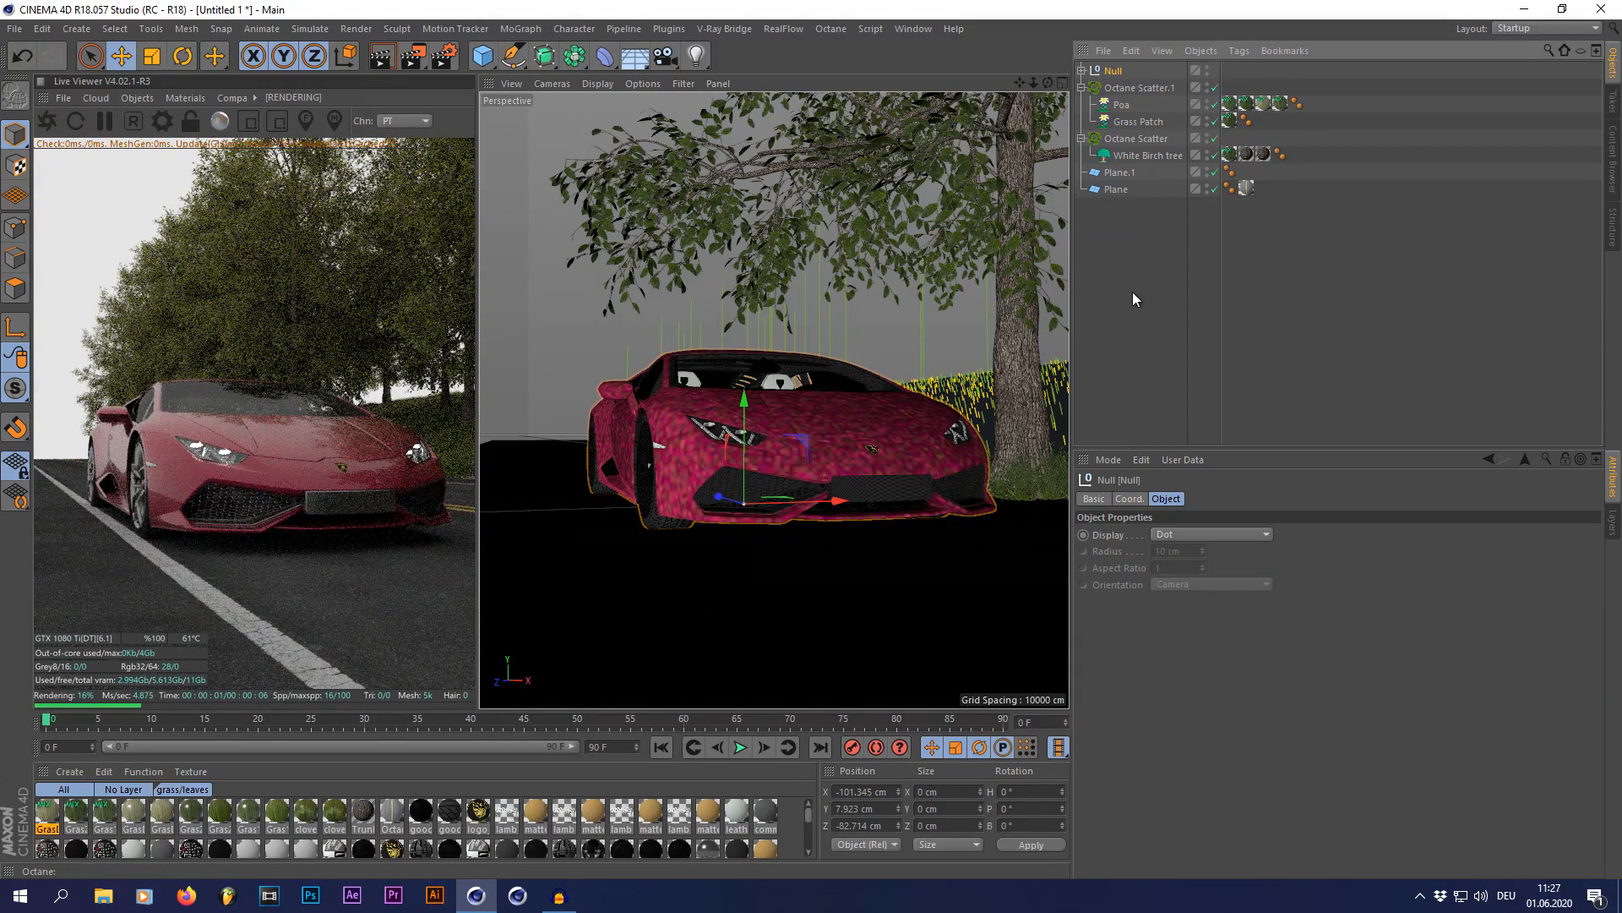
pyautogui.click(1140, 250)
# Step: Animate the null holding the car and camera by moving it along Z to about -145 cm at frame 2
pyautogui.click(1114, 71)
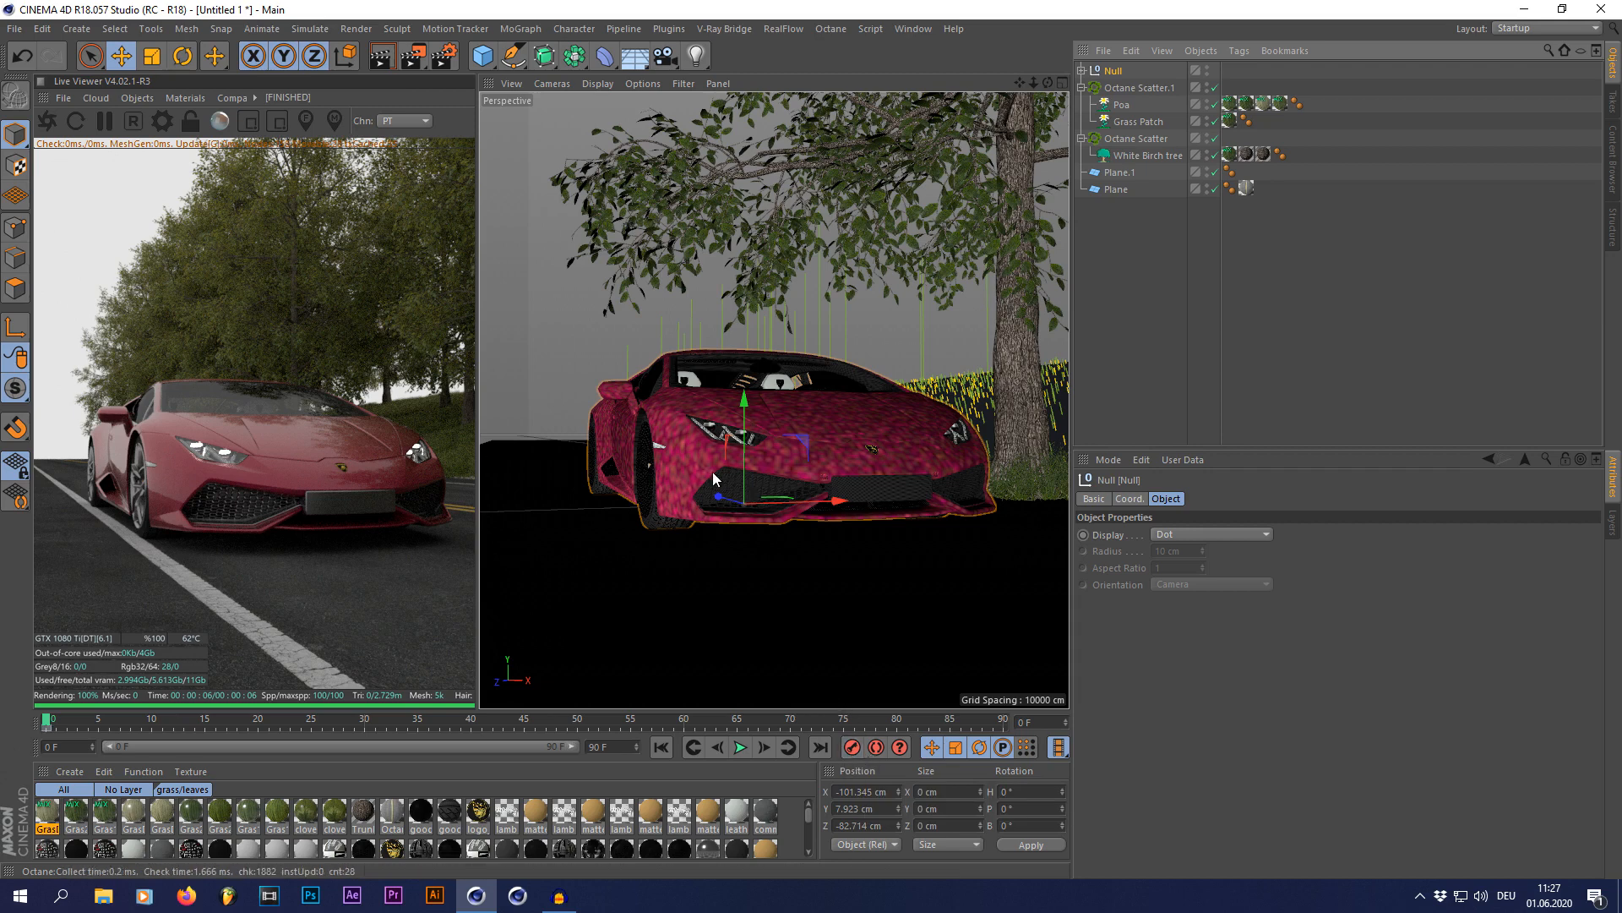
pyautogui.click(763, 747)
pyautogui.click(763, 747)
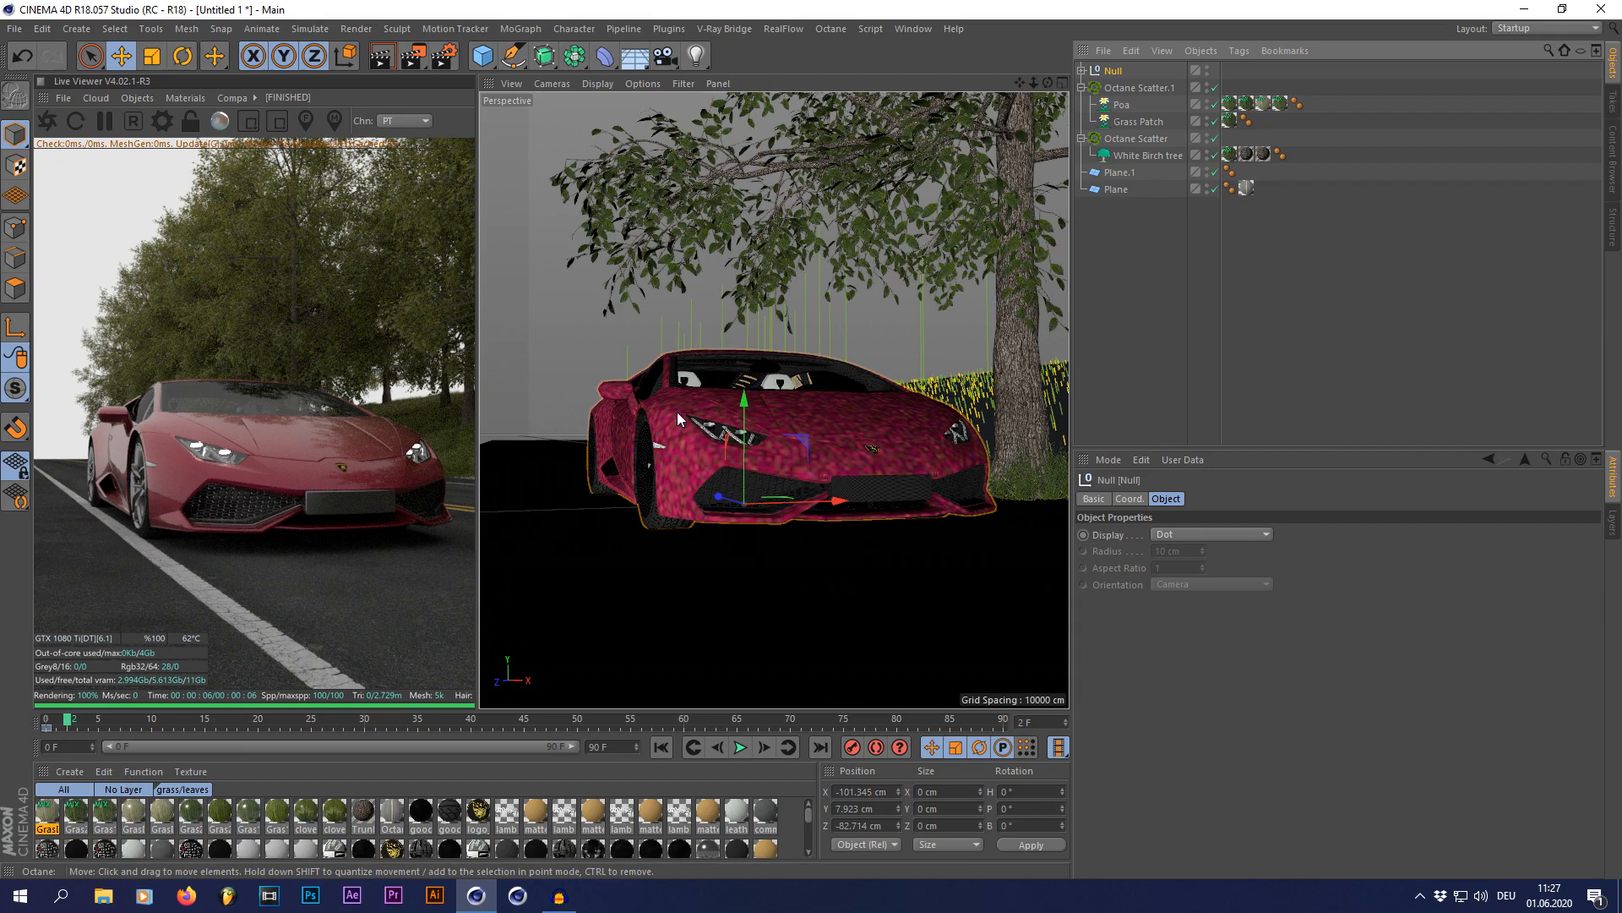
pyautogui.moveTo(719, 498)
pyautogui.mouseDown()
pyautogui.moveTo(754, 516)
pyautogui.moveTo(727, 510)
pyautogui.mouseUp()
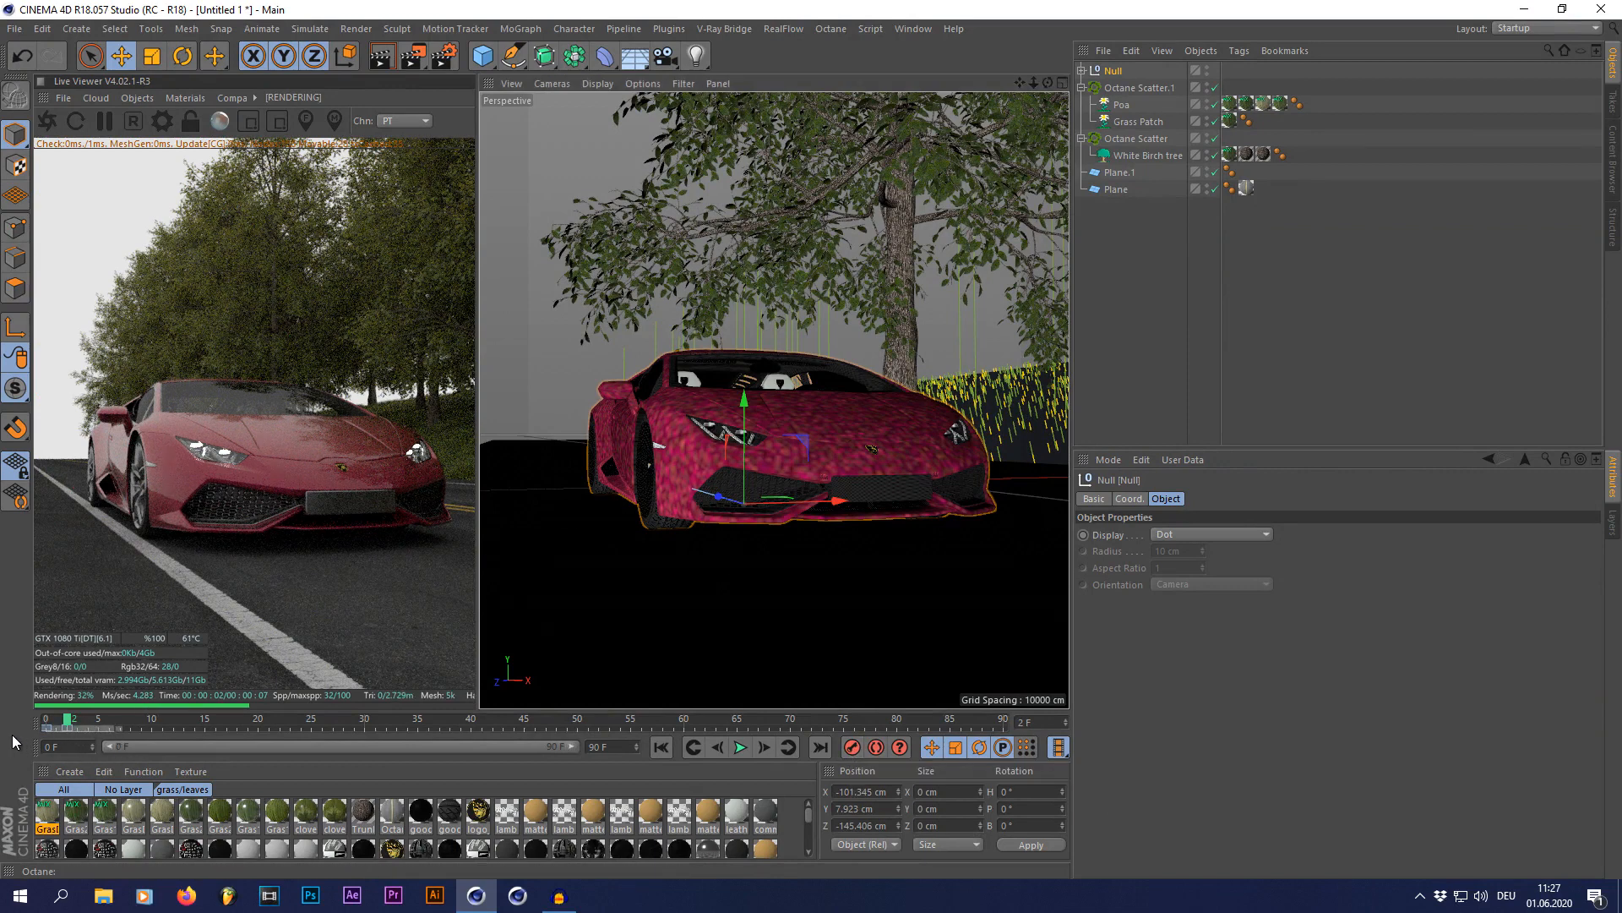
# Step: Set the null's keyframes to Linear interpolation, go to frame 1, and deselect the null
pyautogui.click(48, 728)
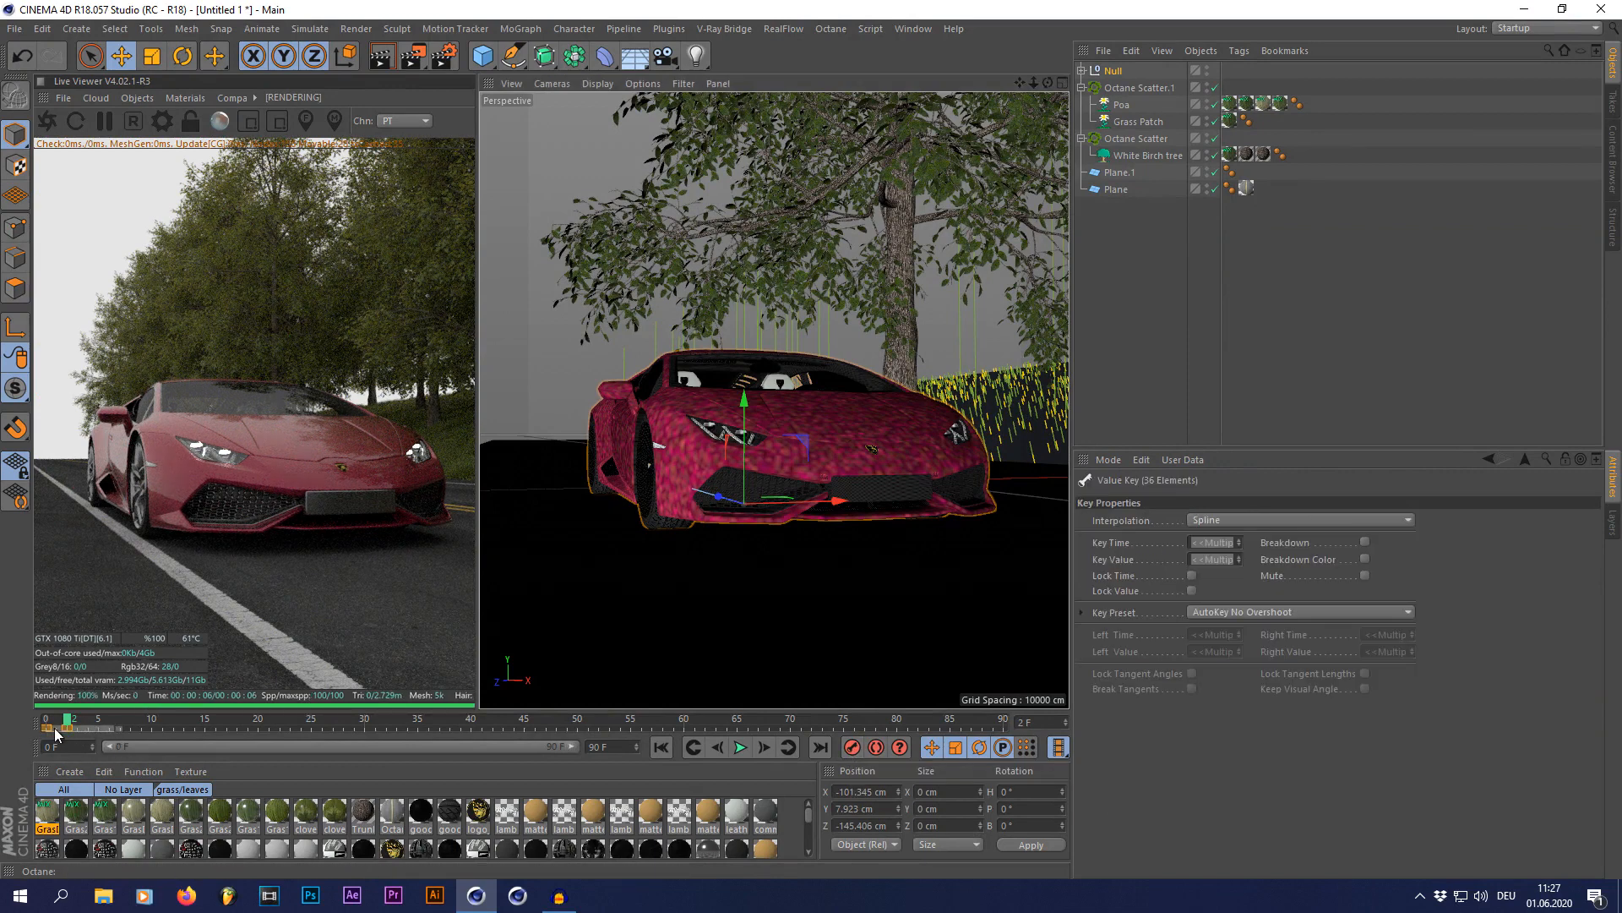
pyautogui.rightClick(54, 728)
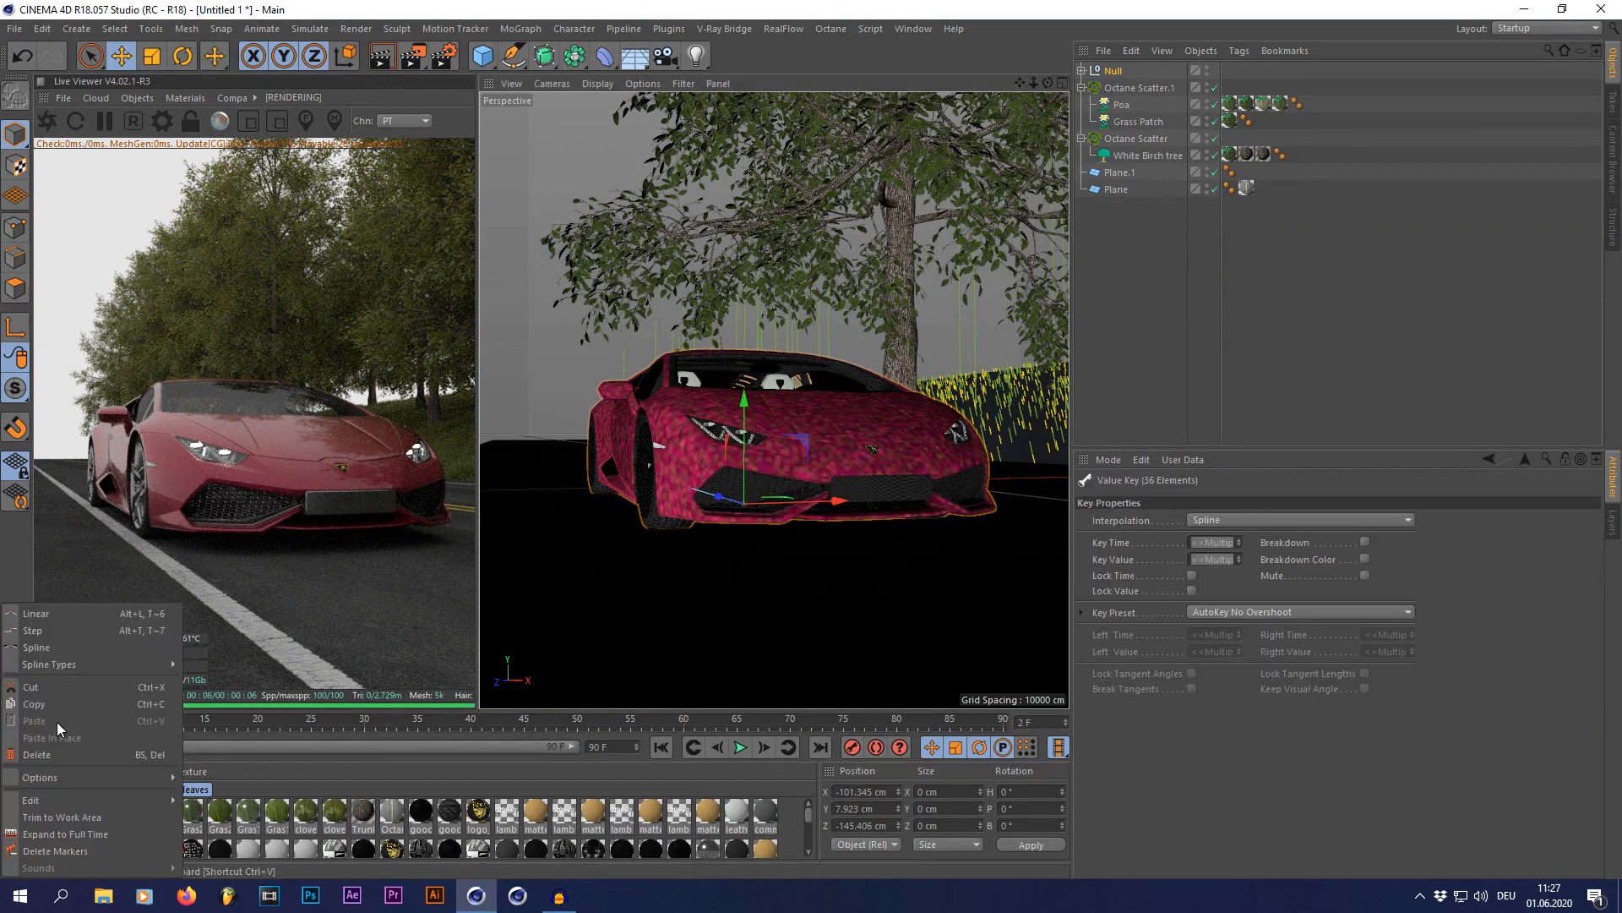
pyautogui.click(53, 615)
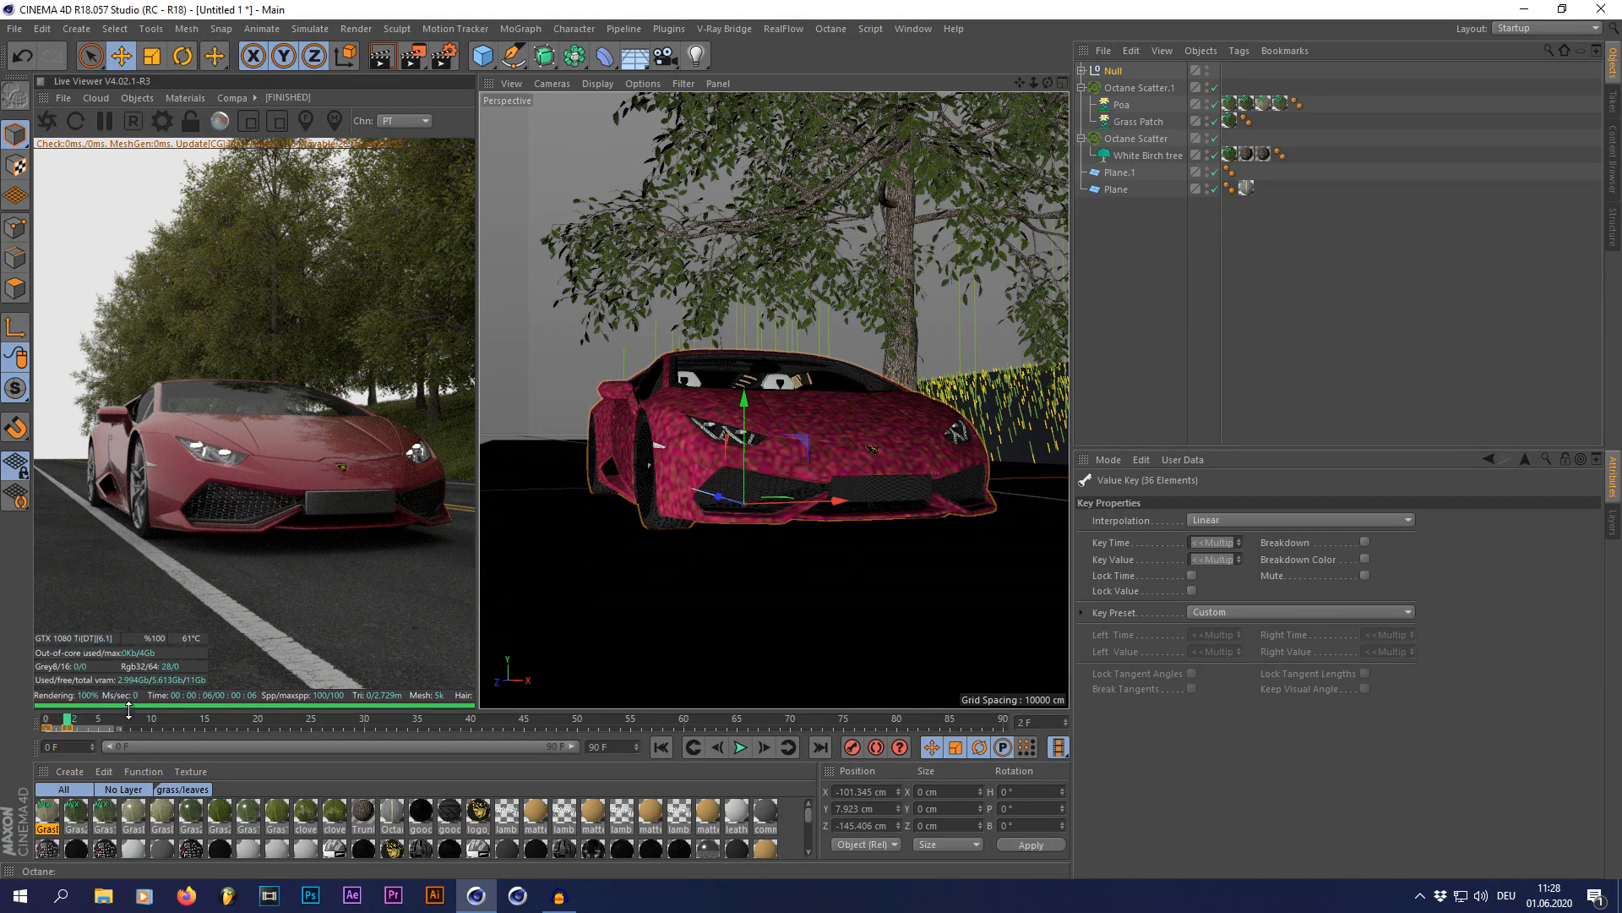
pyautogui.rightClick(65, 728)
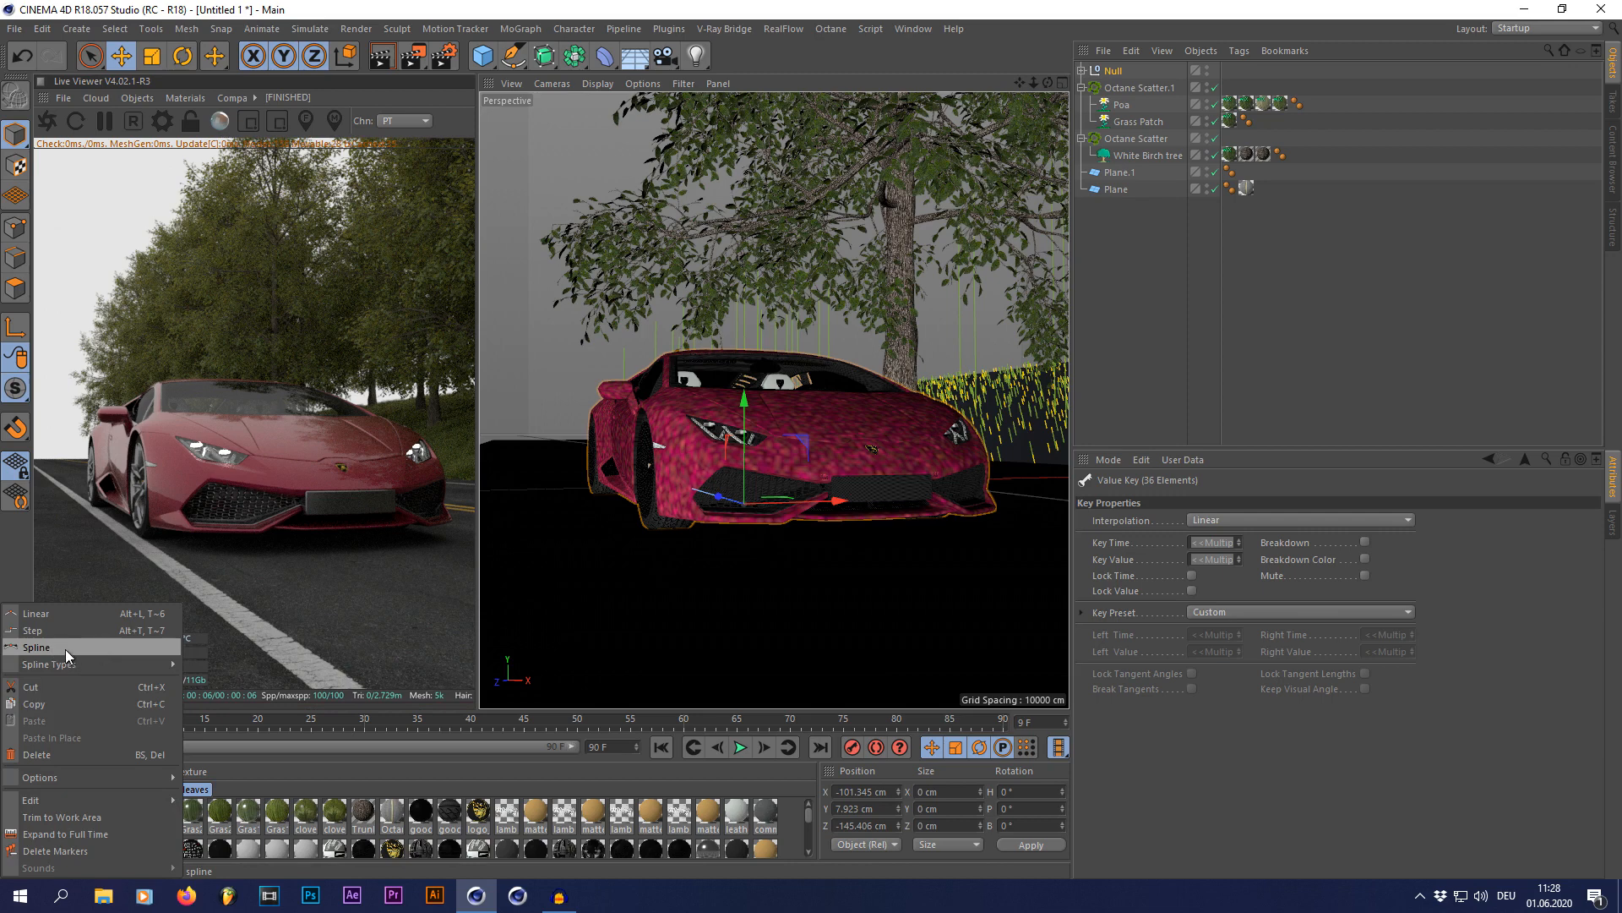
pyautogui.click(52, 614)
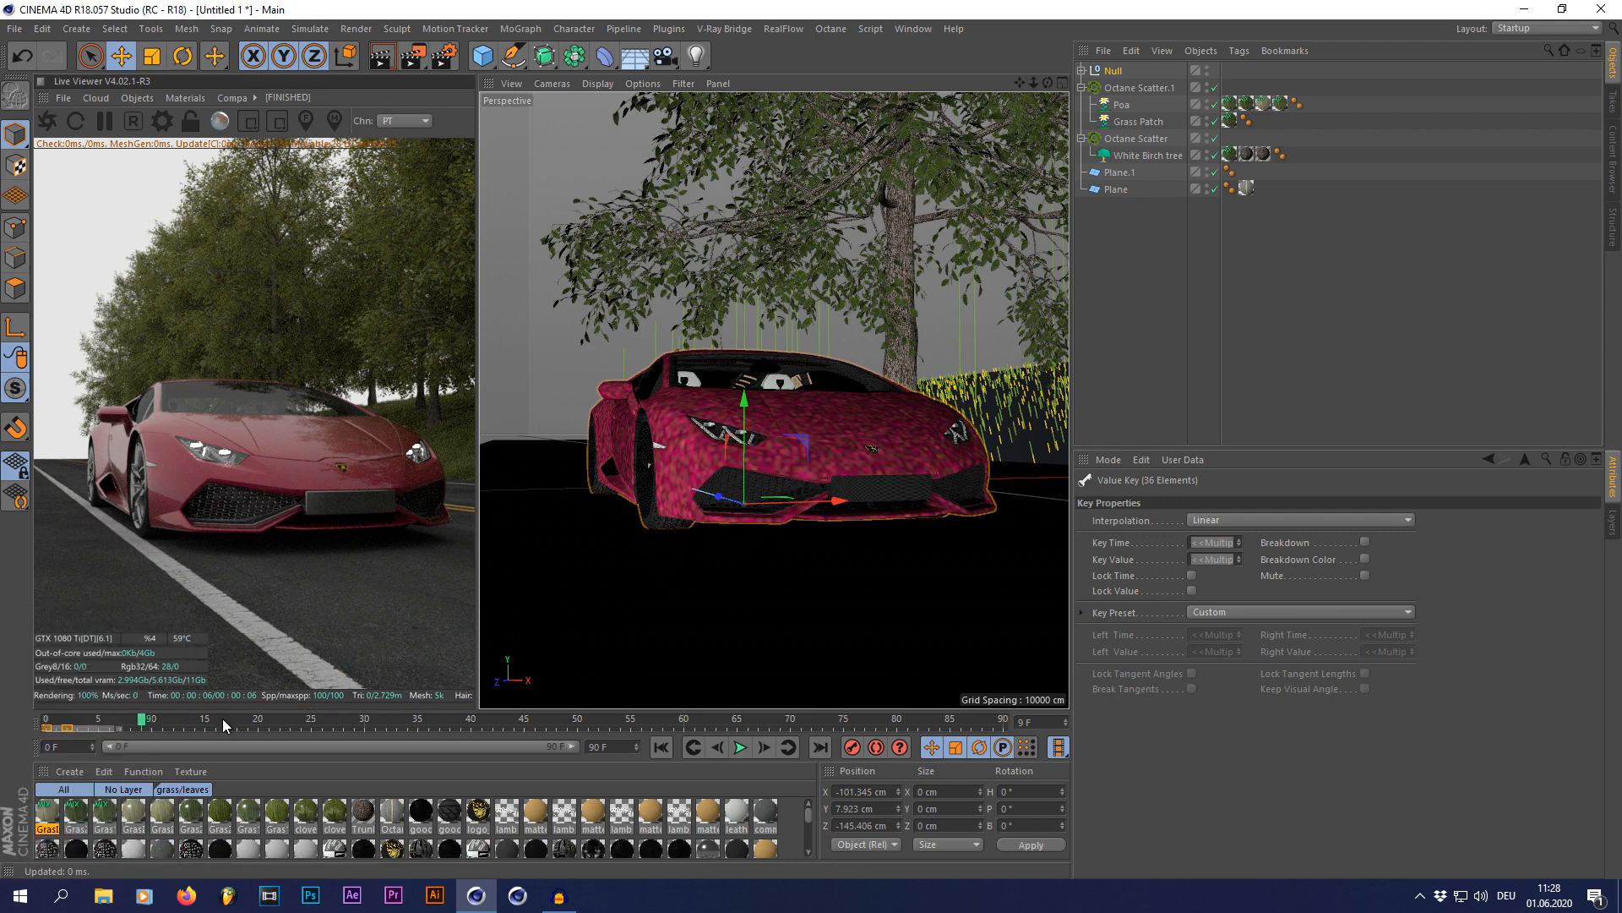
pyautogui.click(58, 720)
pyautogui.click(1125, 419)
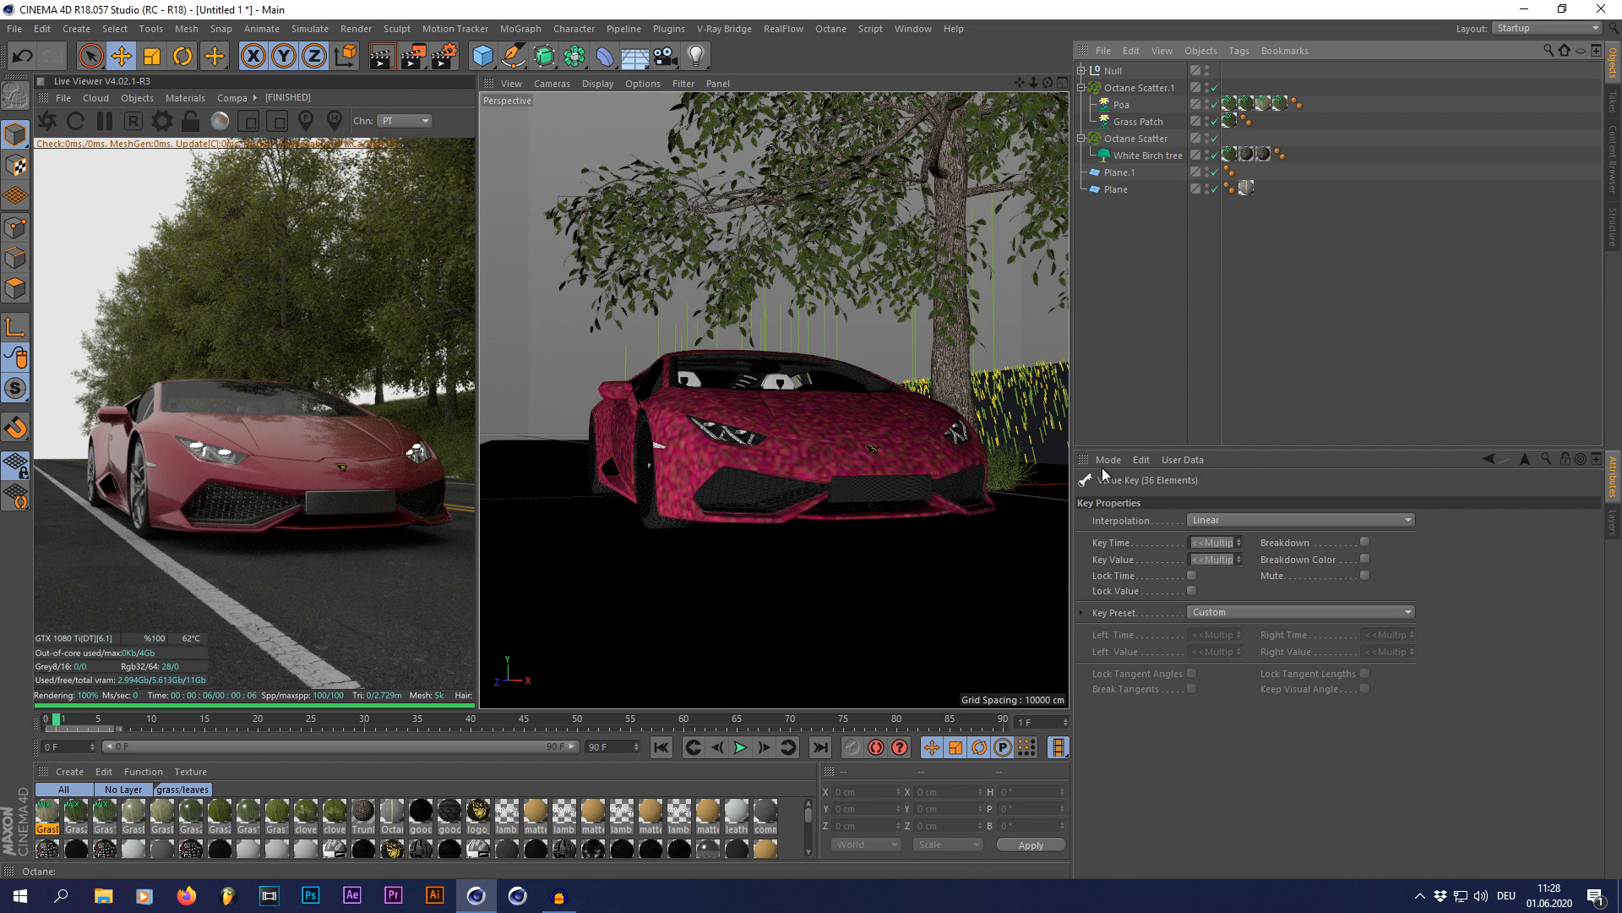
# Step: Enable motion blur in the Octane camera's tag
pyautogui.click(1081, 71)
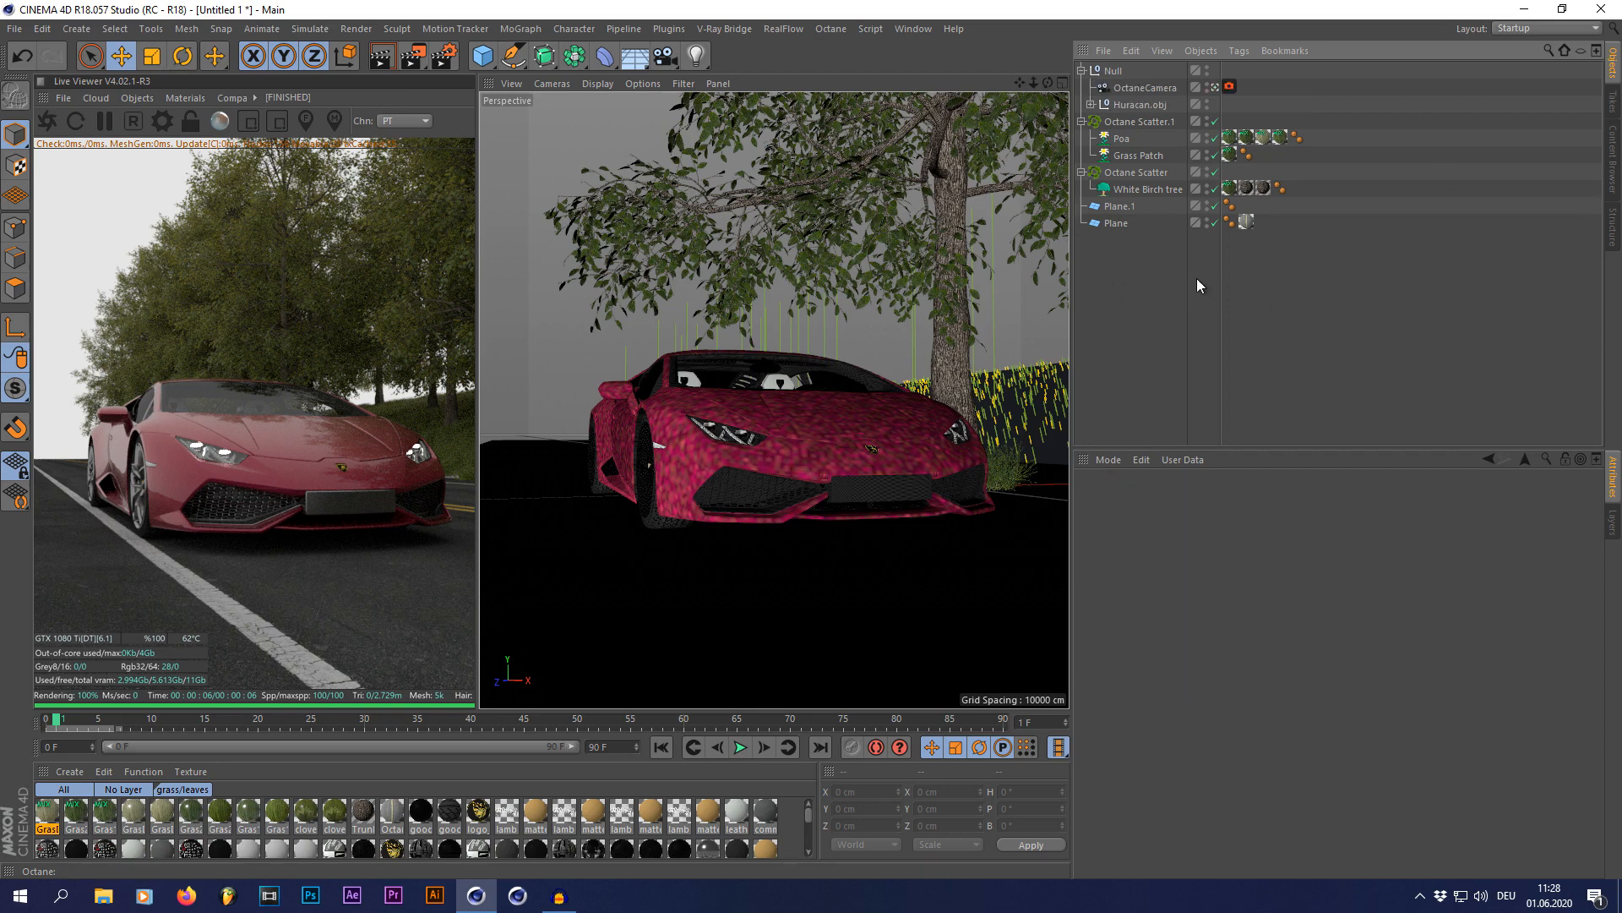
pyautogui.click(1230, 86)
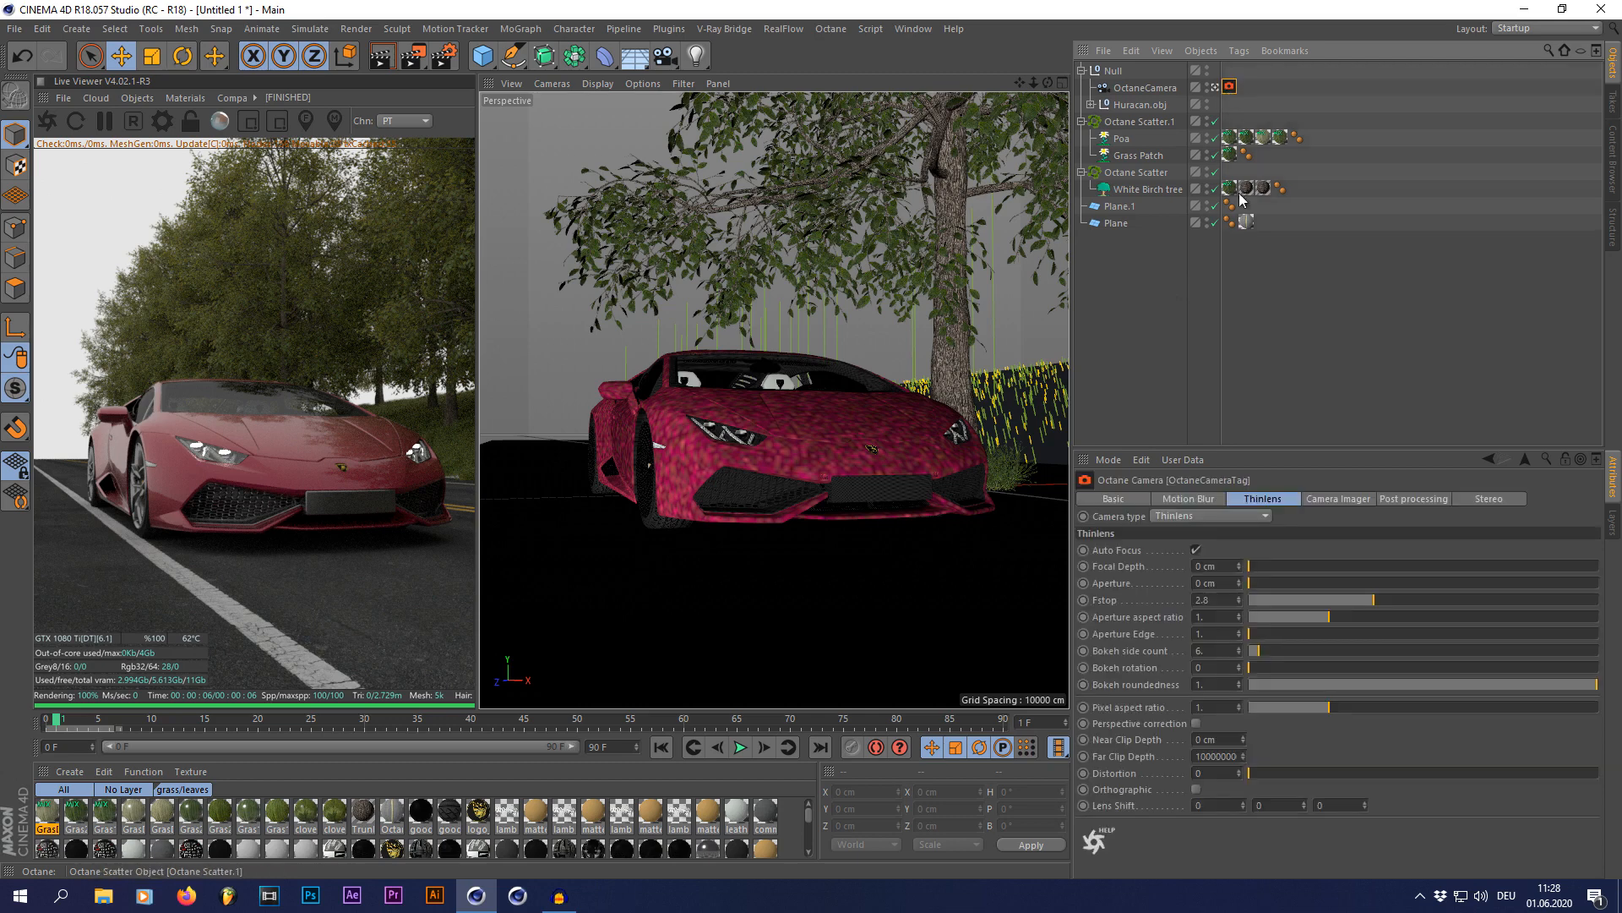
pyautogui.click(1188, 498)
pyautogui.click(1196, 550)
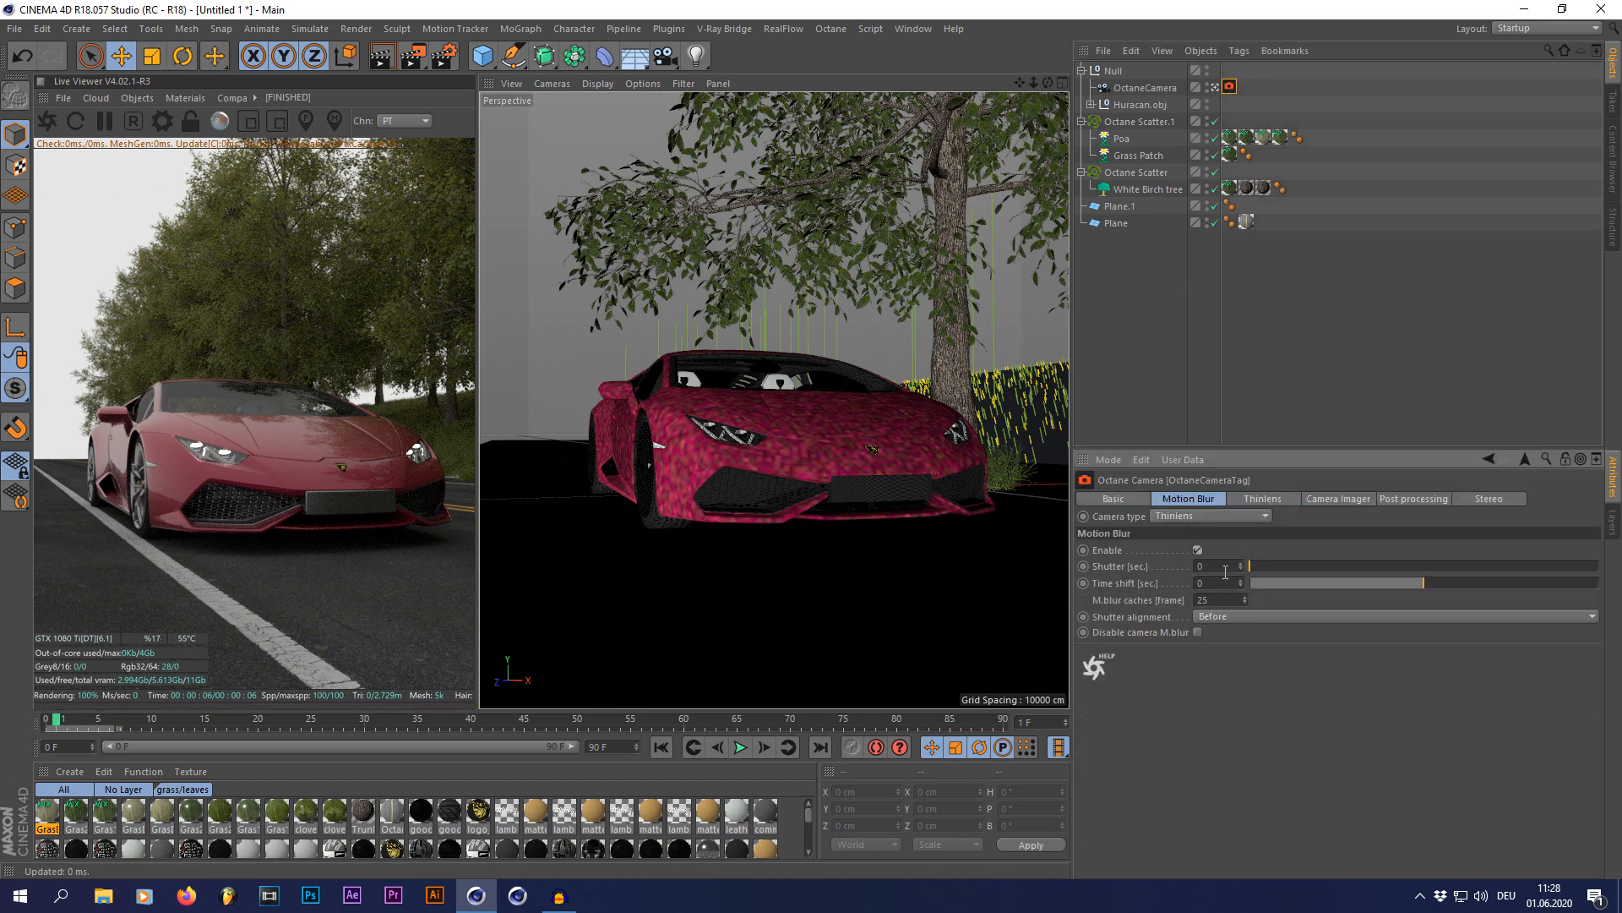
pyautogui.click(1086, 344)
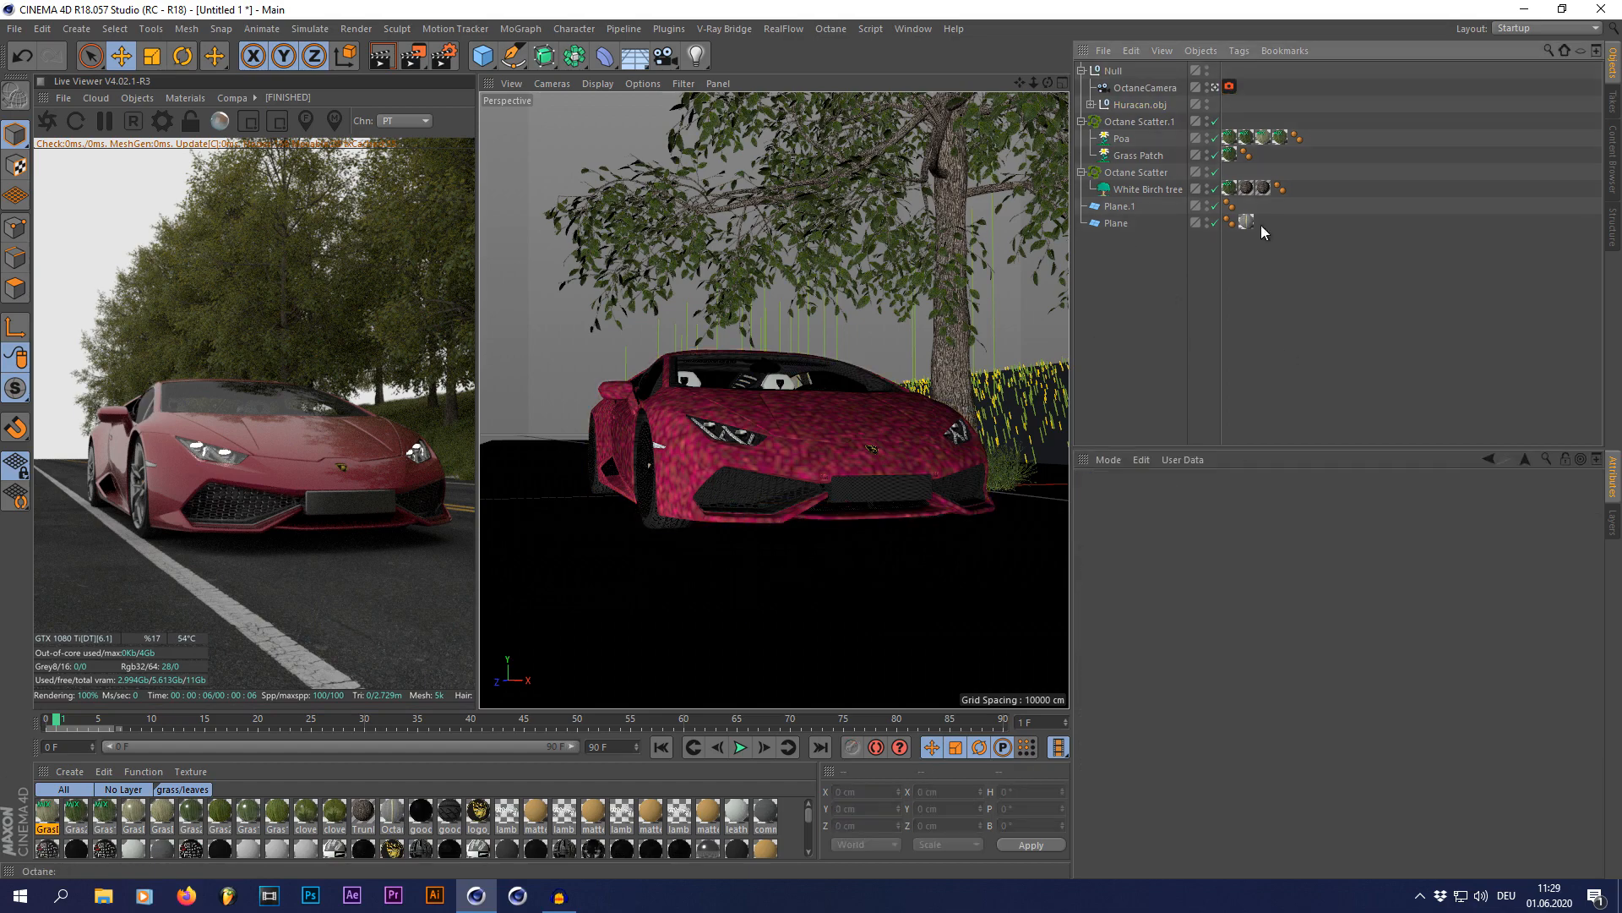
# Step: Add an Octane ObjectTag to the Huracan.obj null so the car can use object motion blur
pyautogui.rightClick(1126, 110)
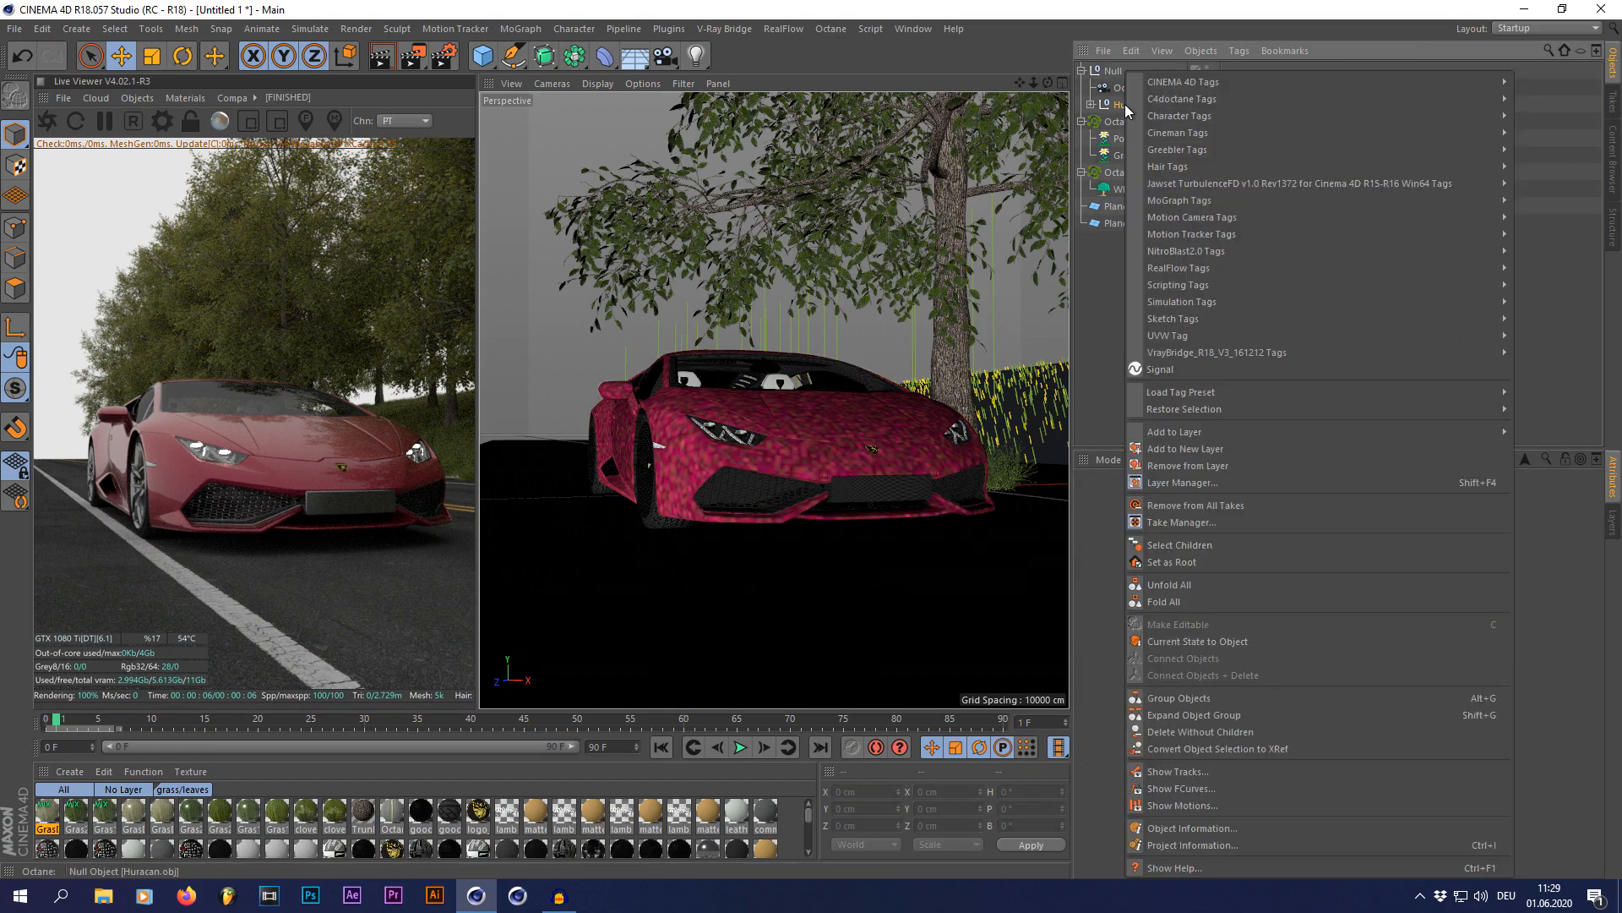
pyautogui.moveTo(1151, 103)
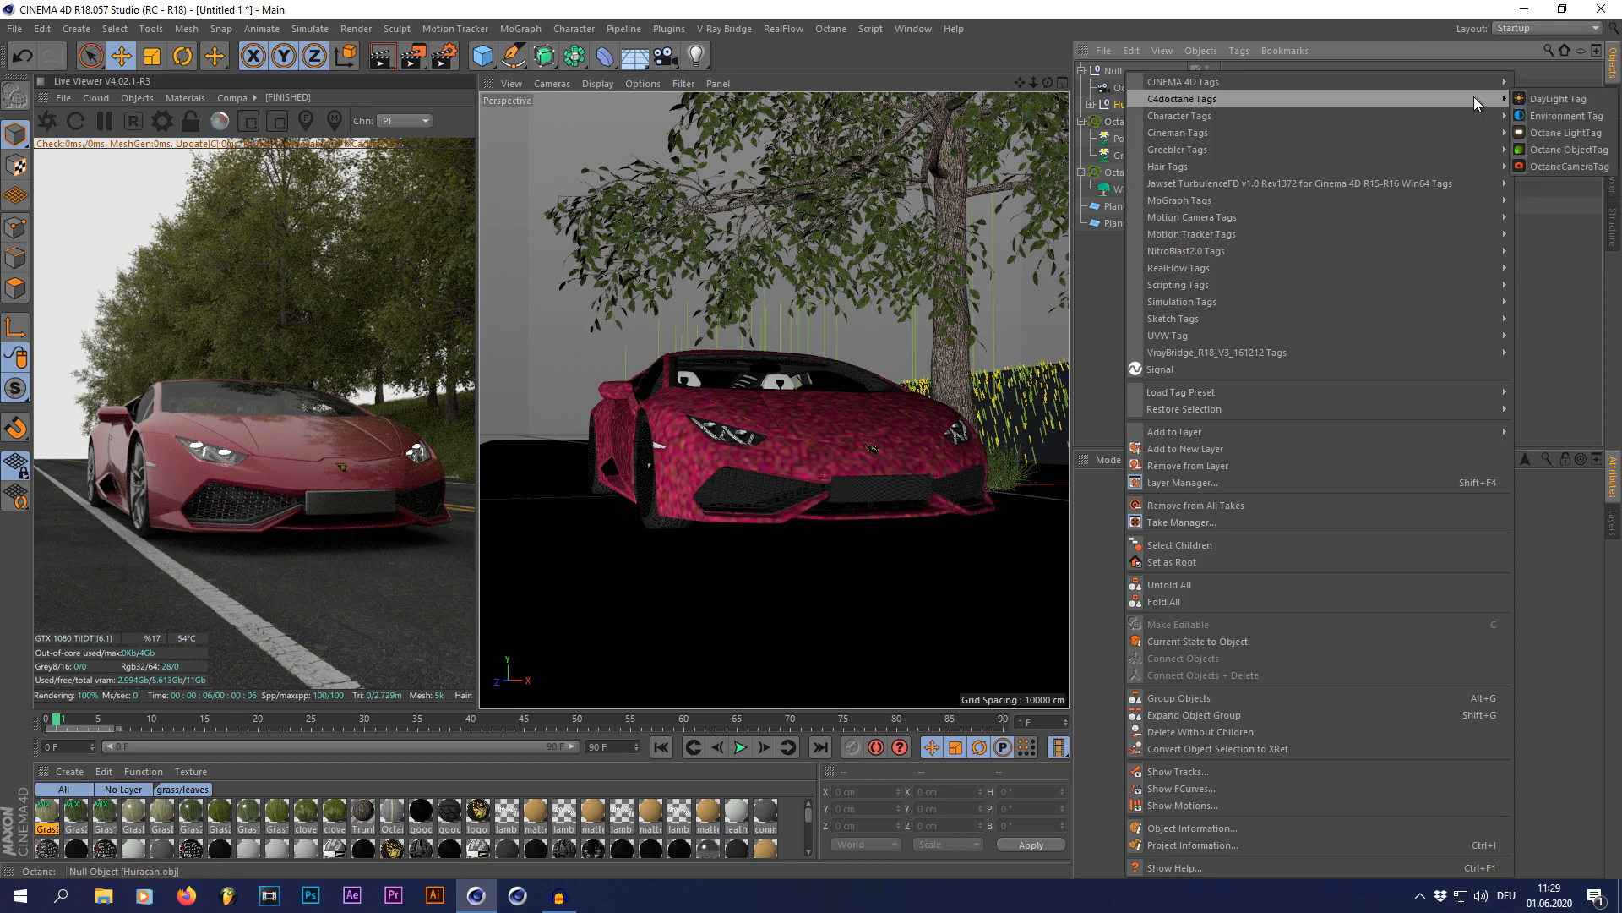
pyautogui.click(1554, 150)
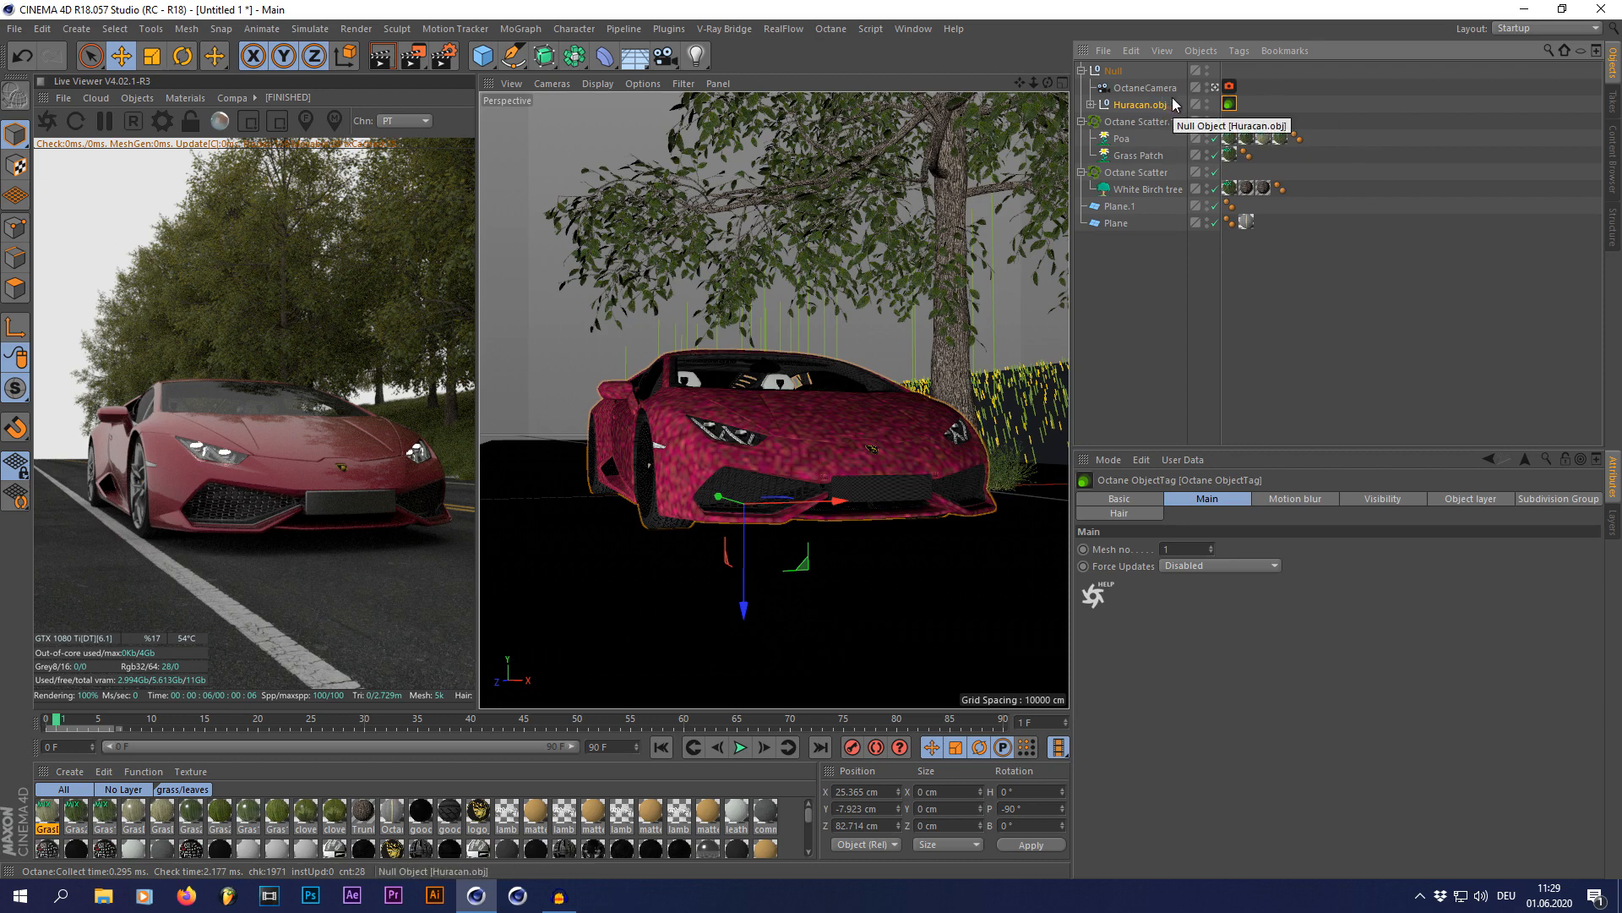
# Step: Move Plane.1 along the road to a Z position of about 1360 cm, return to the OctaneCamera view and deselect the plane
pyautogui.click(1117, 206)
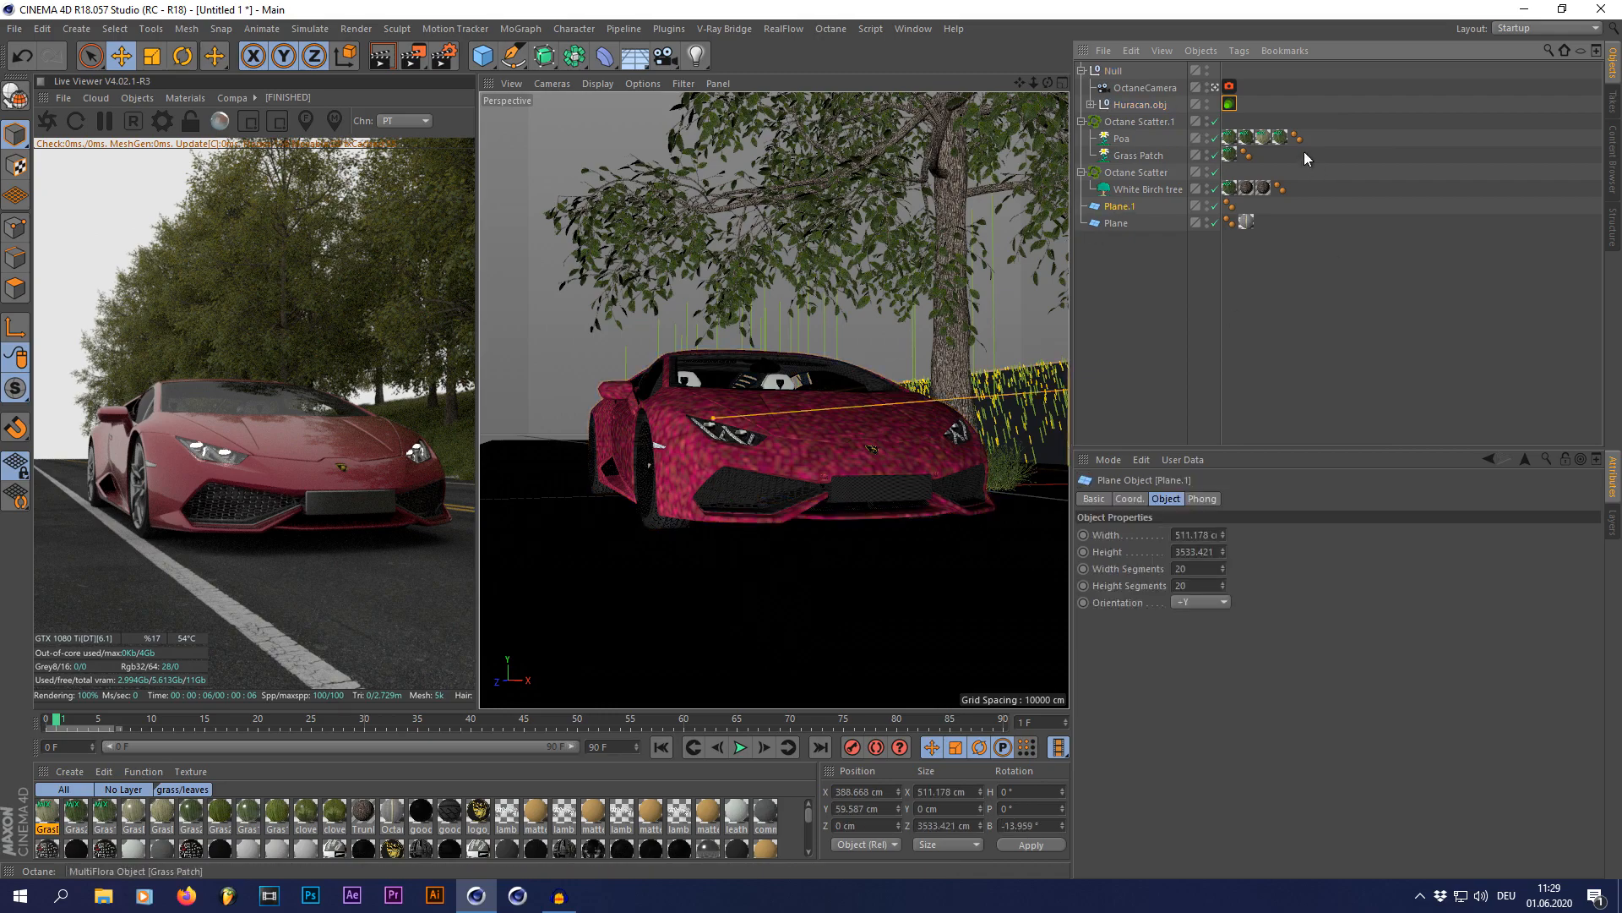
pyautogui.click(1212, 88)
pyautogui.scroll(-5, 826, 467)
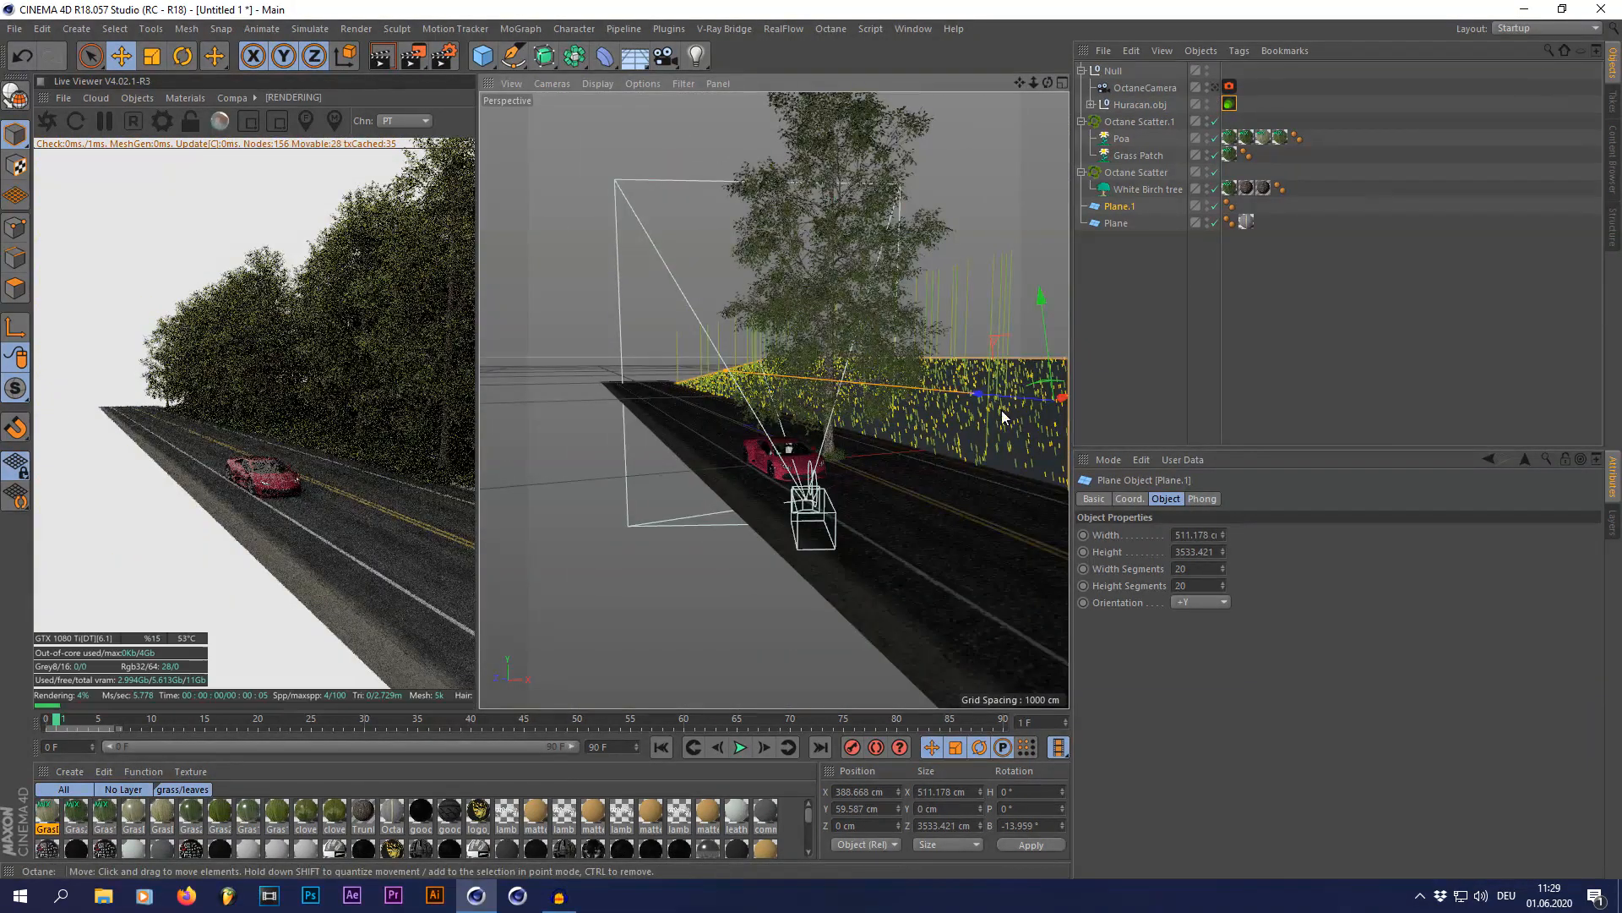
pyautogui.moveTo(935, 380); pyautogui.dragTo(733, 366)
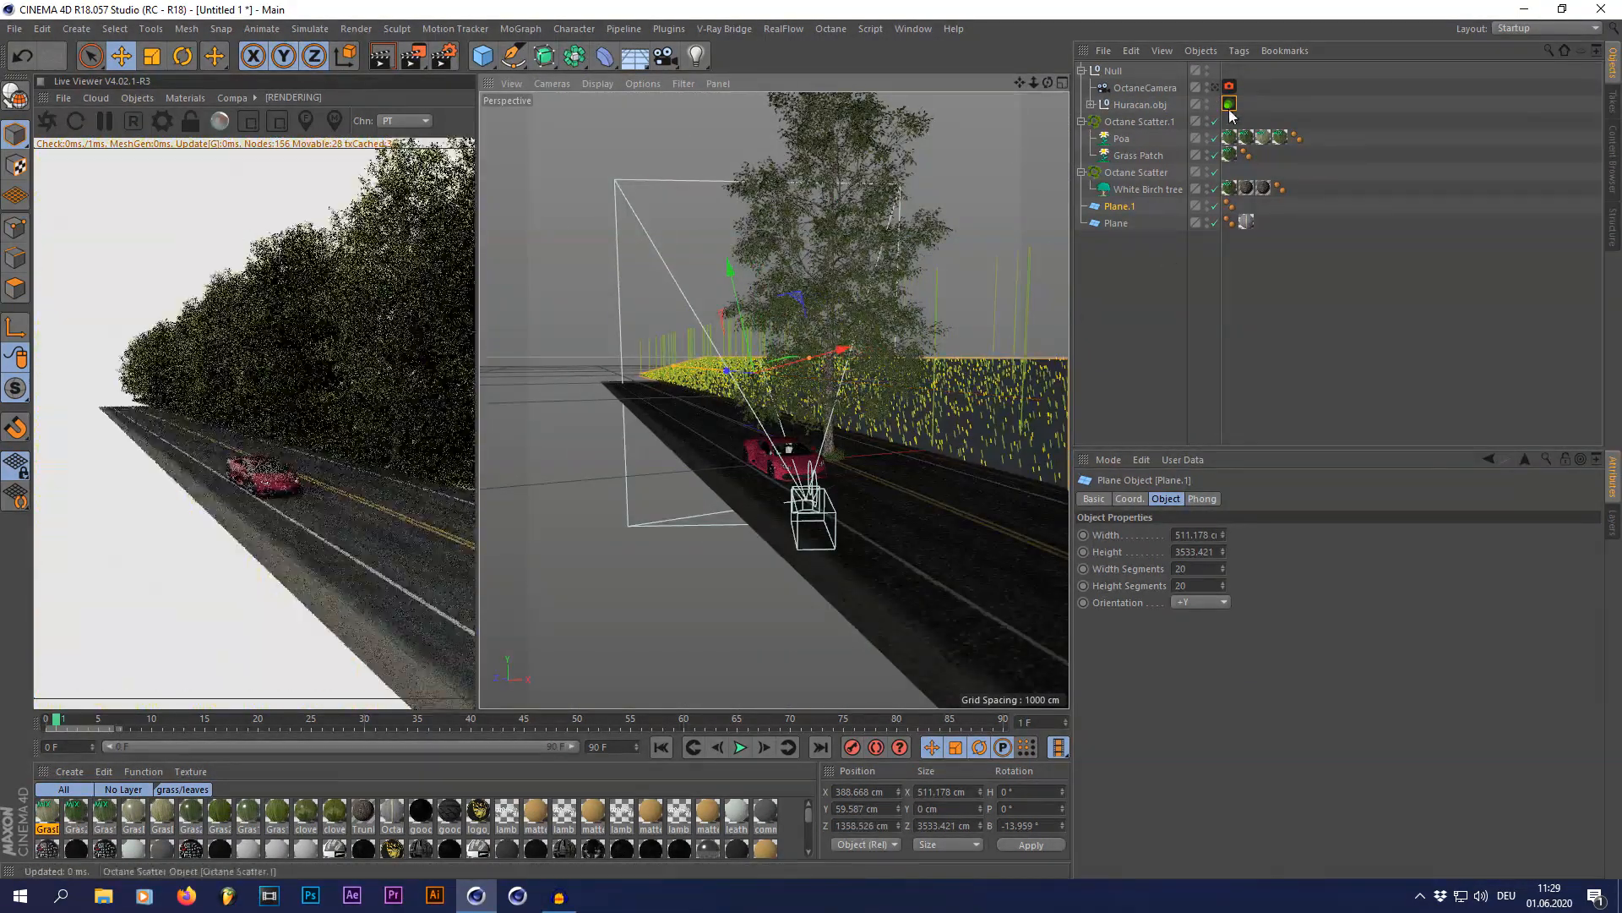
pyautogui.click(1214, 88)
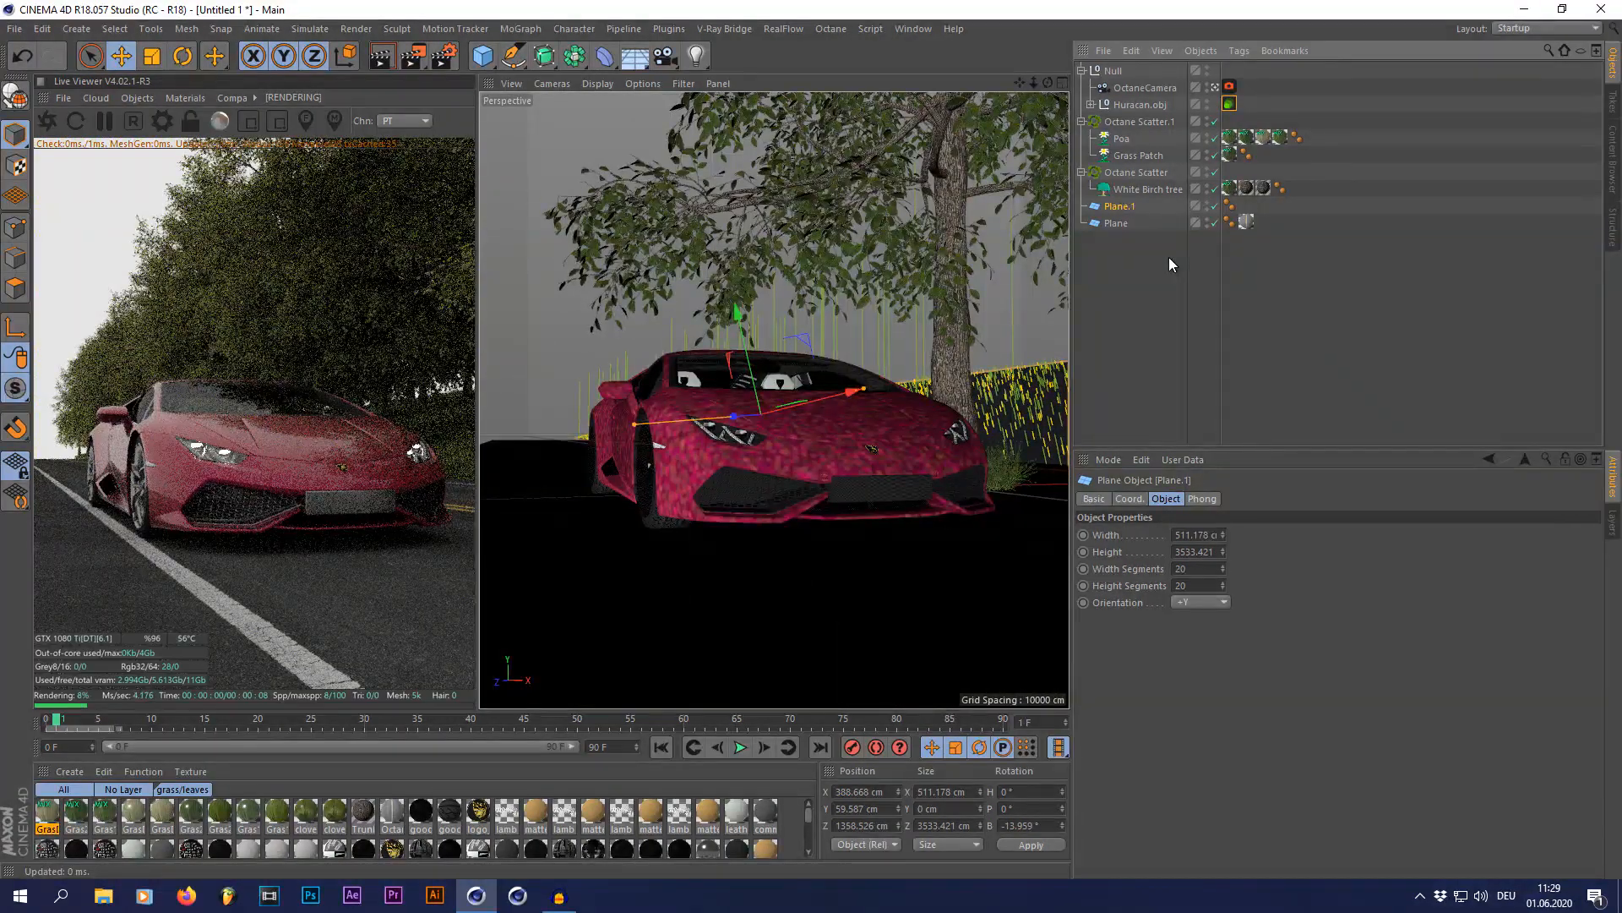
pyautogui.click(1146, 326)
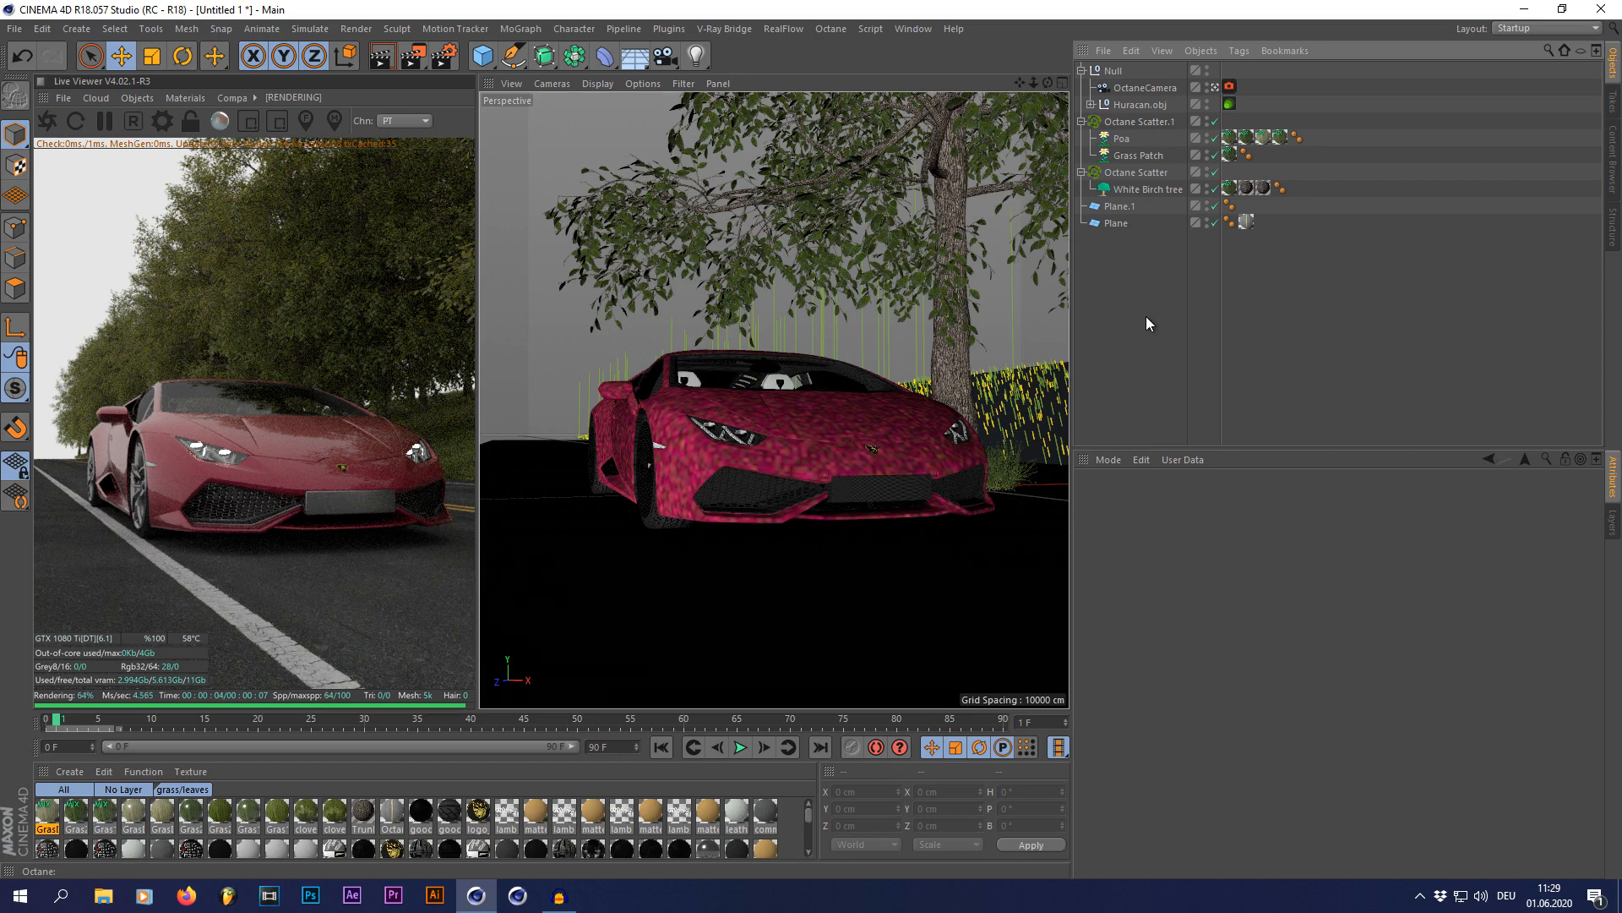
# Step: Set the motion blur shutter in the Octane camera's tag to 0.005 seconds
pyautogui.click(1229, 88)
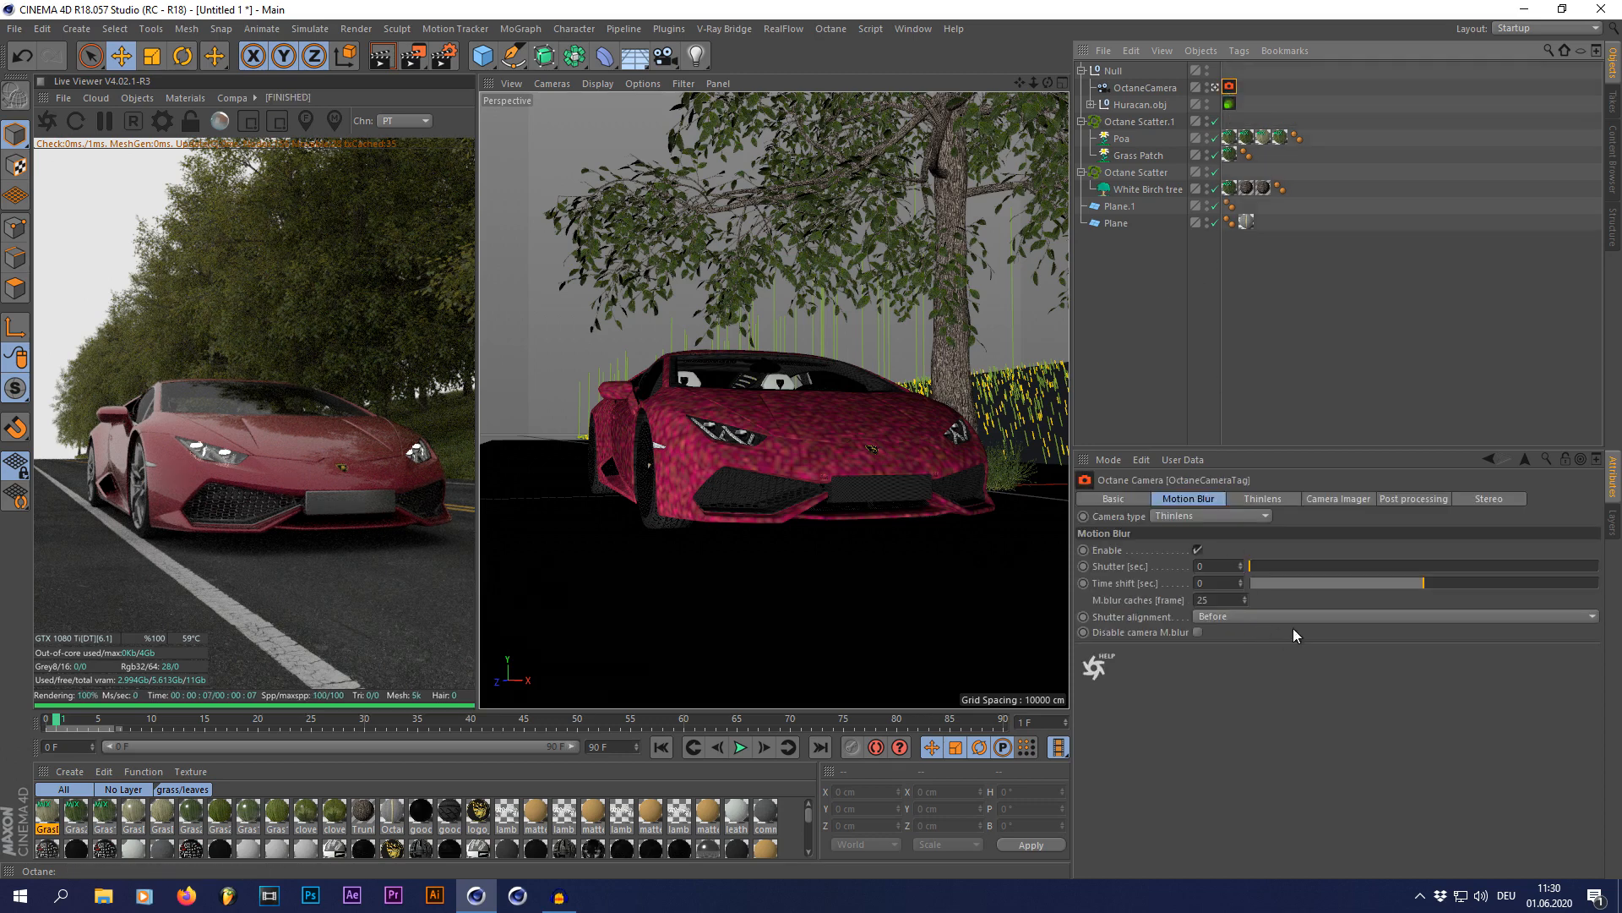
pyautogui.click(1226, 567)
pyautogui.write('0,005')
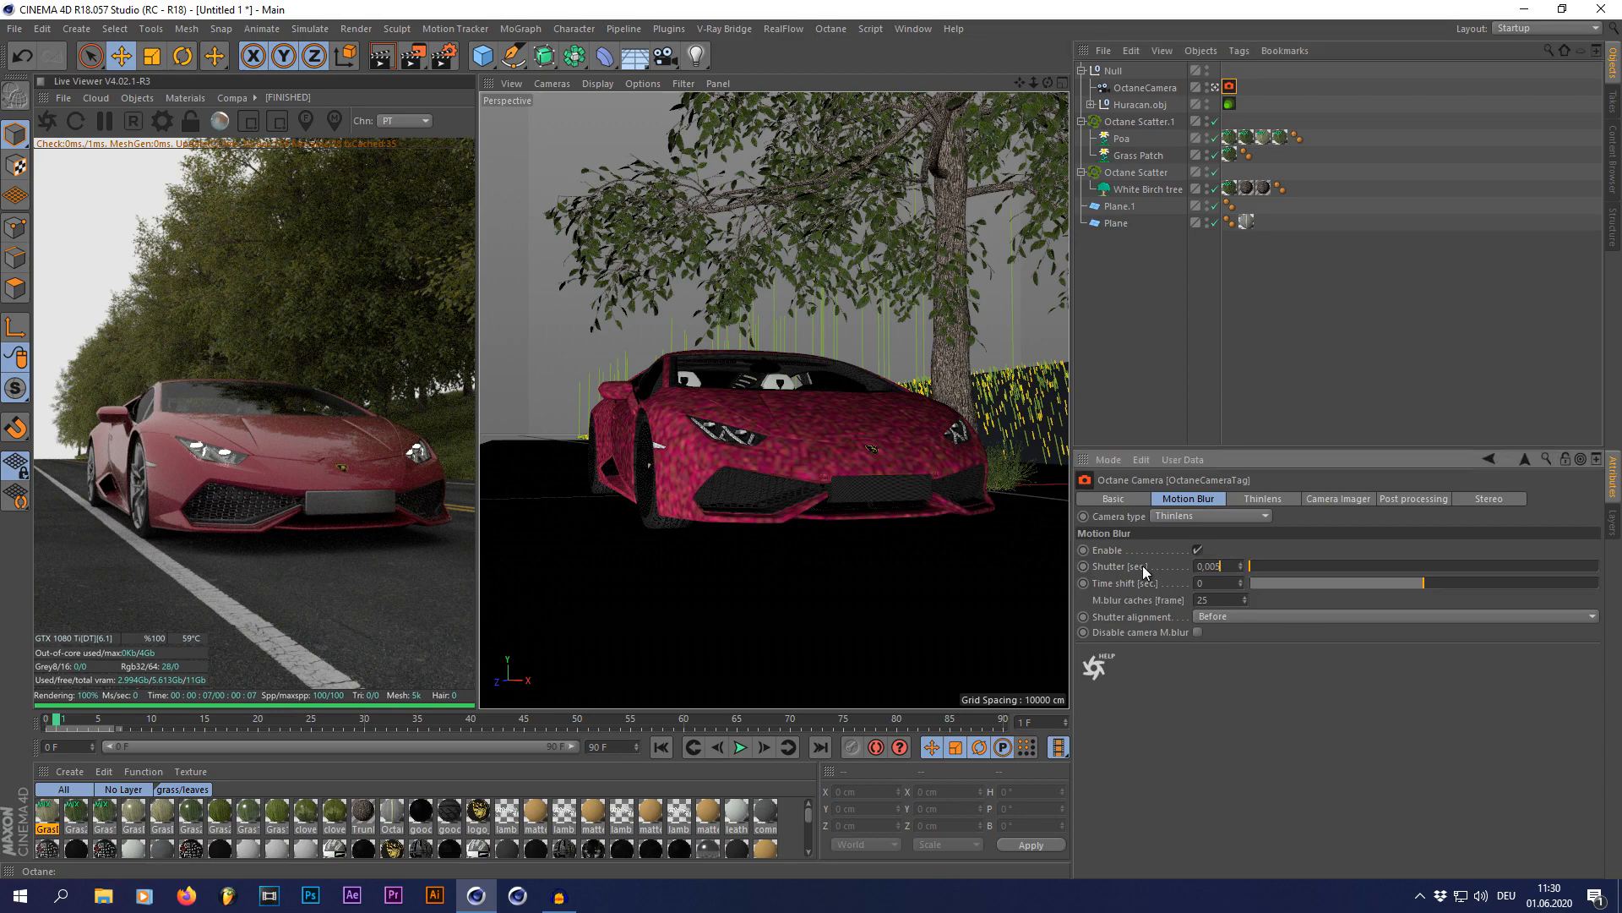
pyautogui.press('Return')
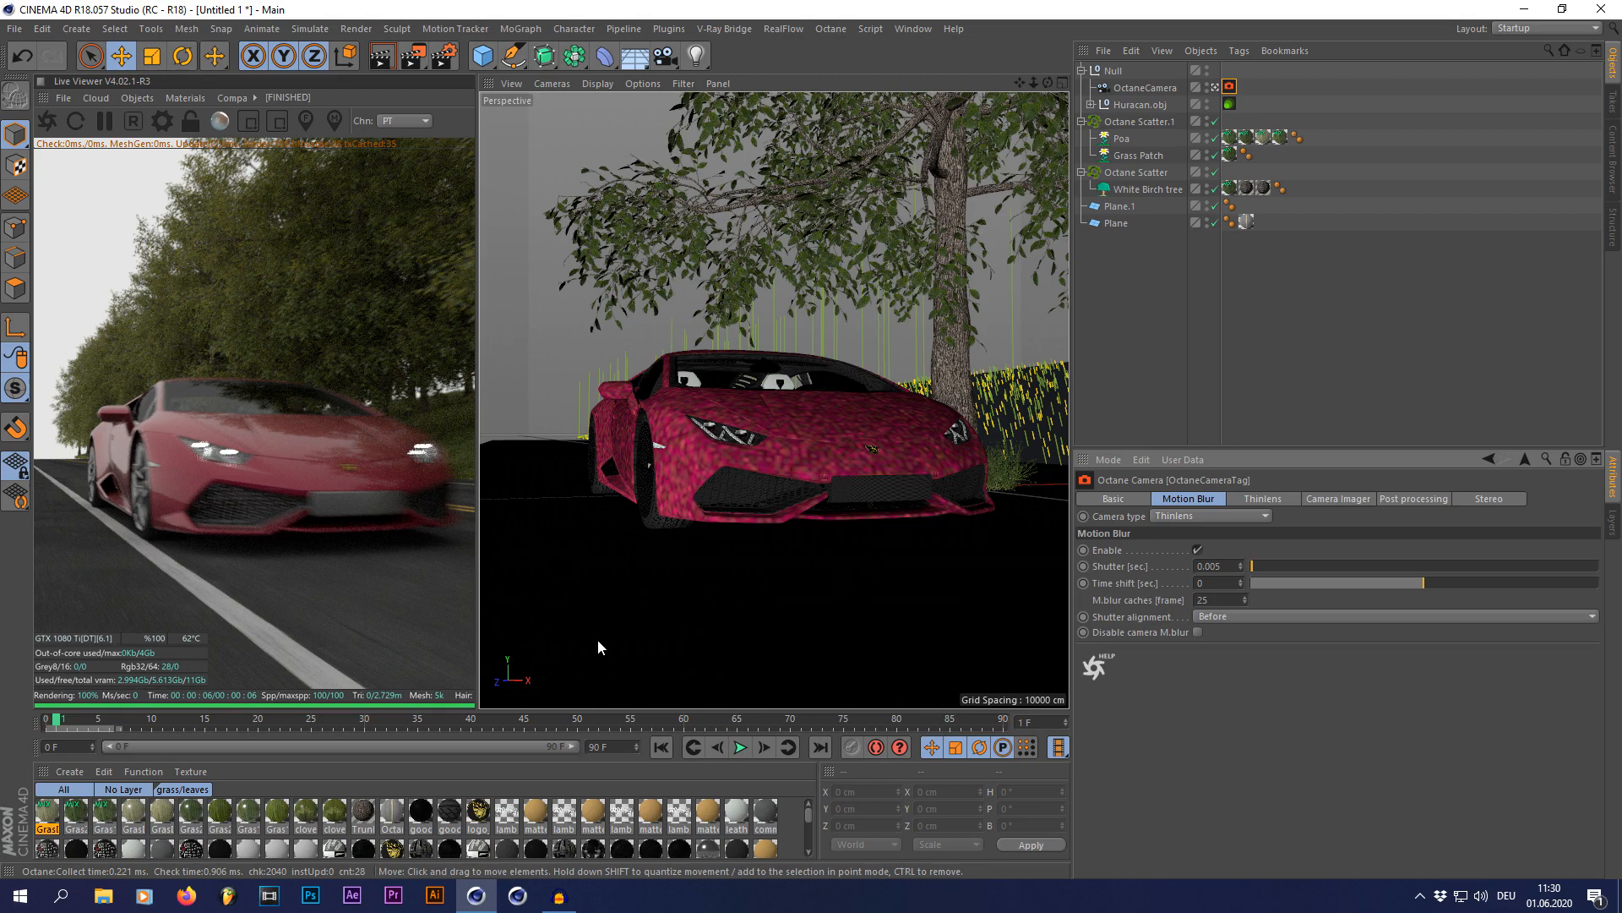
# Step: Go back and forth between neighbouring animation frames to refresh and check the motion blur in the Live Viewer
pyautogui.click(758, 751)
pyautogui.click(713, 747)
pyautogui.click(763, 752)
pyautogui.click(717, 749)
pyautogui.click(766, 753)
pyautogui.click(767, 752)
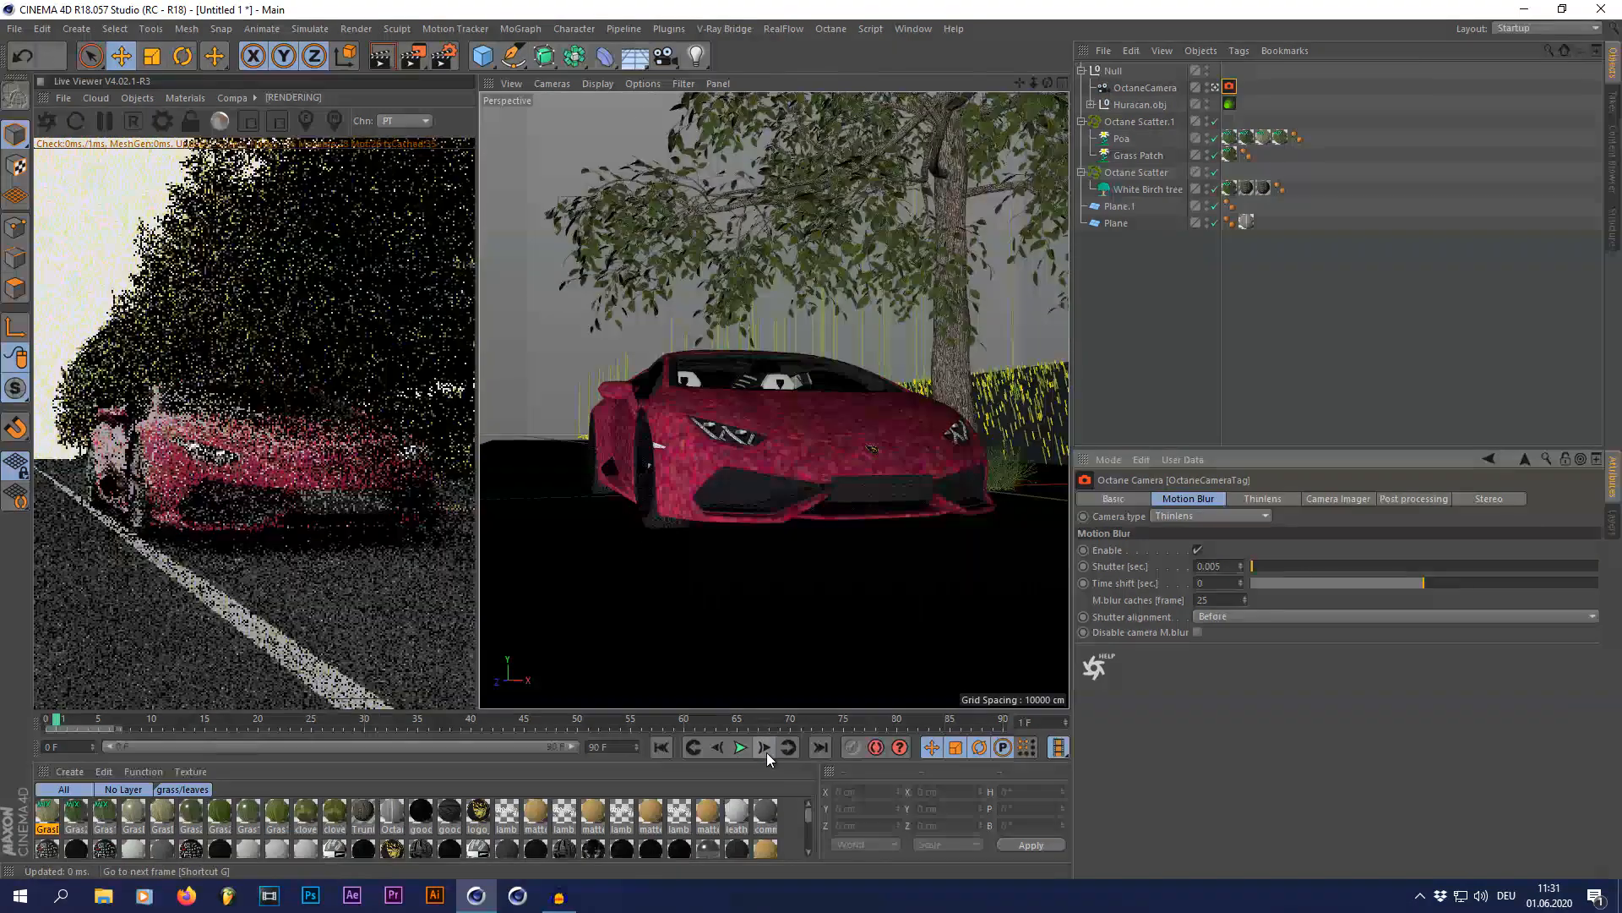
pyautogui.click(721, 752)
pyautogui.click(721, 752)
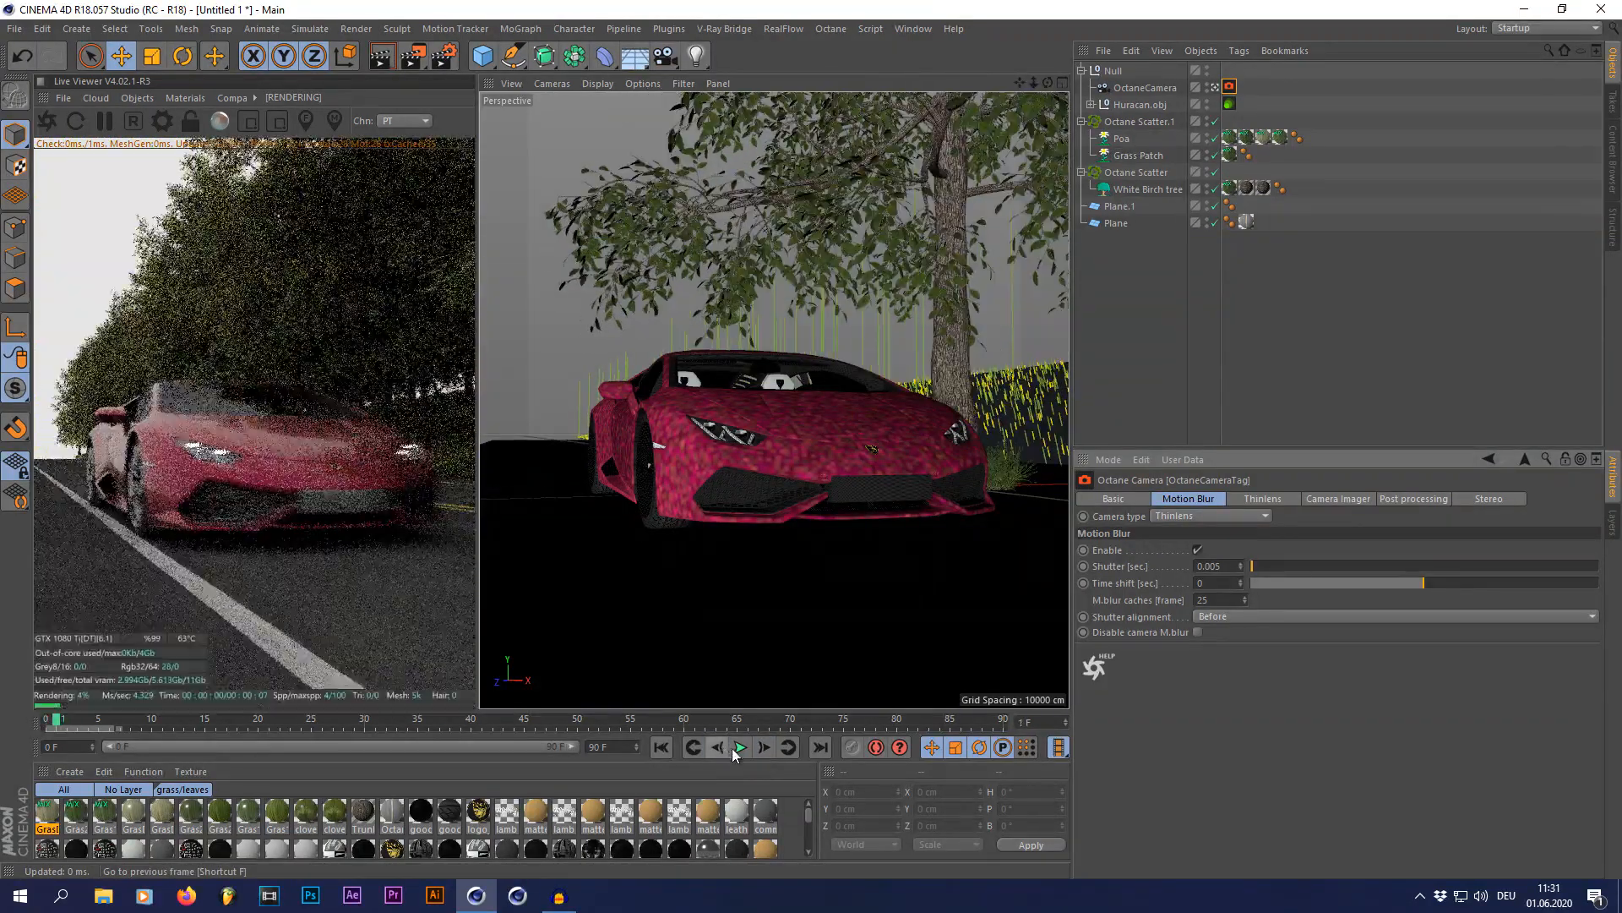
# Step: Raise the Octane camera's motion blur shutter to 0.01 seconds
pyautogui.click(1215, 87)
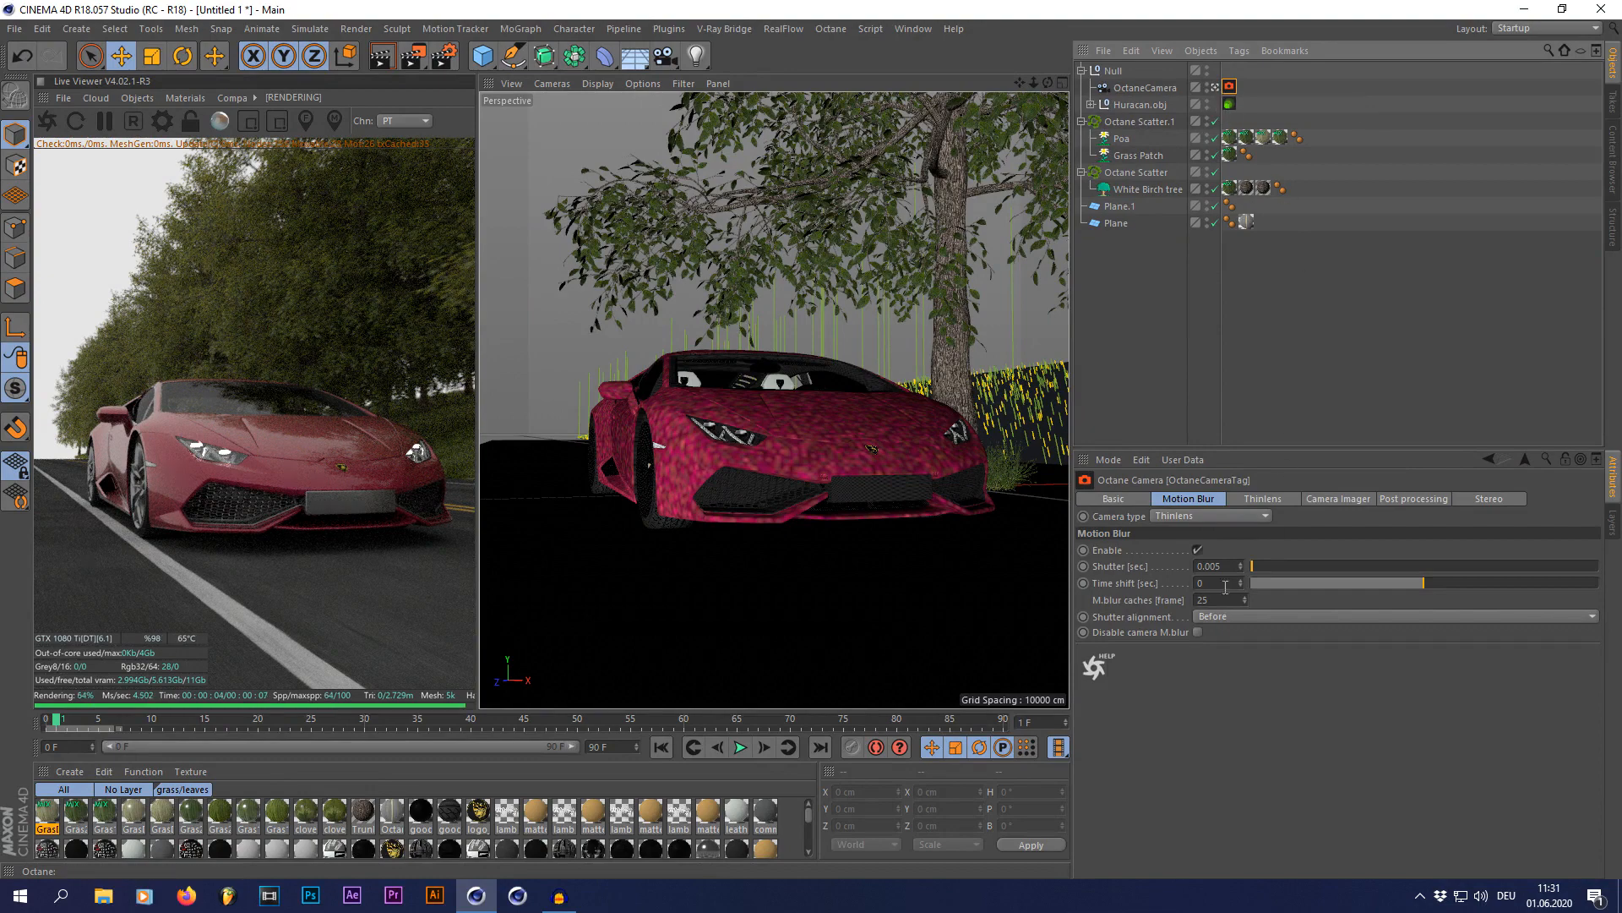
pyautogui.write('1')
pyautogui.press('Return')
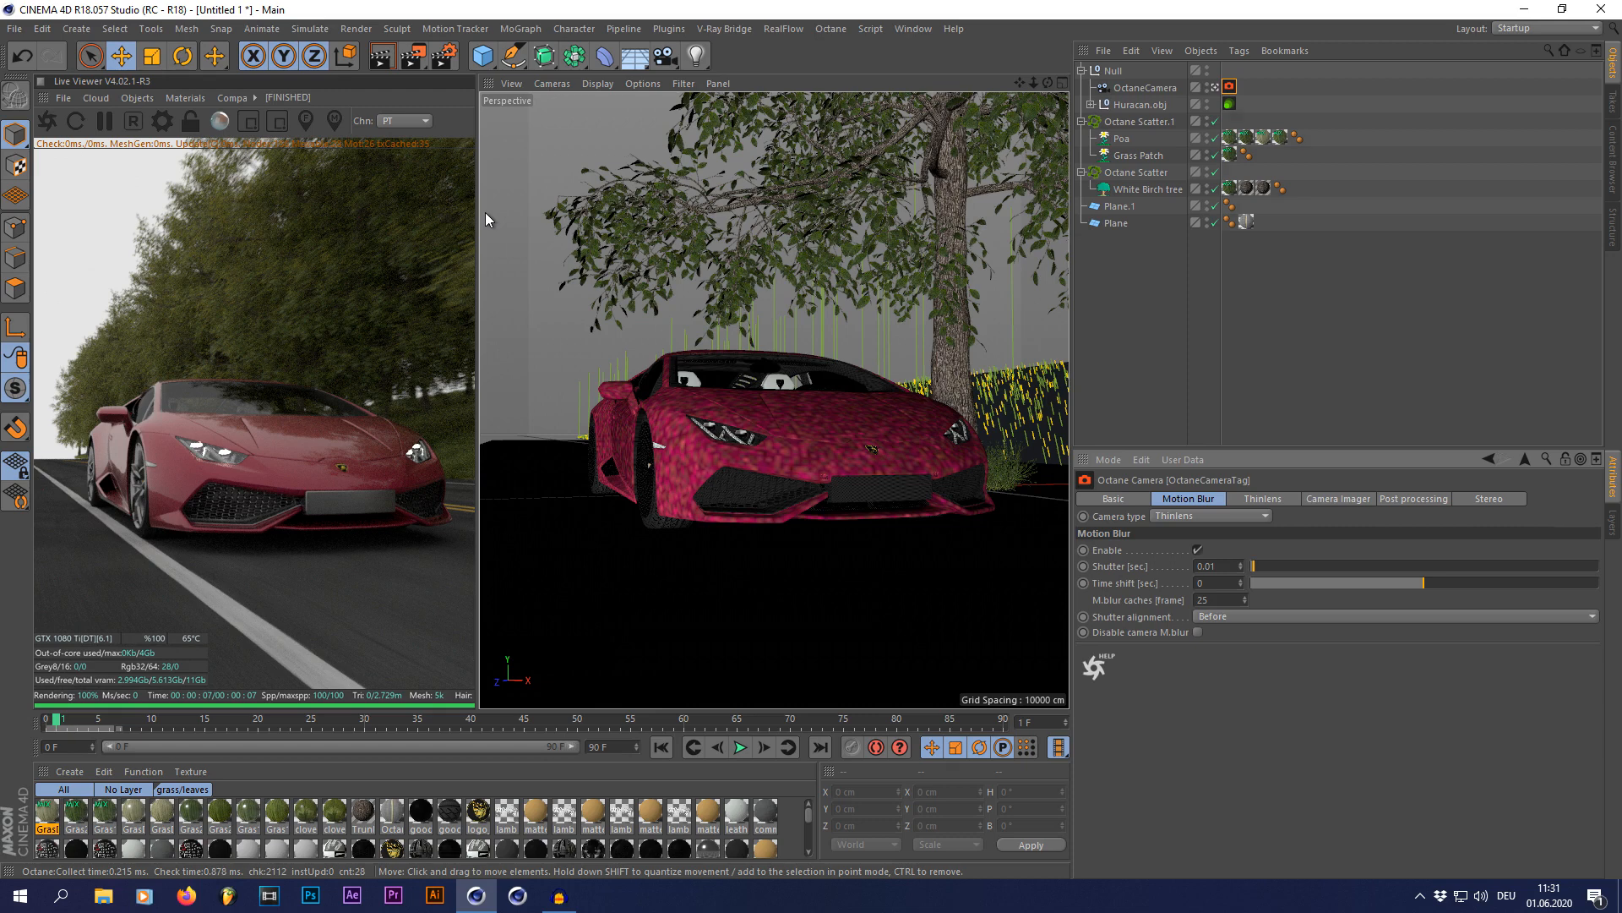
# Step: Switch to Photoshop and outline the car's front wheel in the render with a lasso selection
pyautogui.click(24, 51)
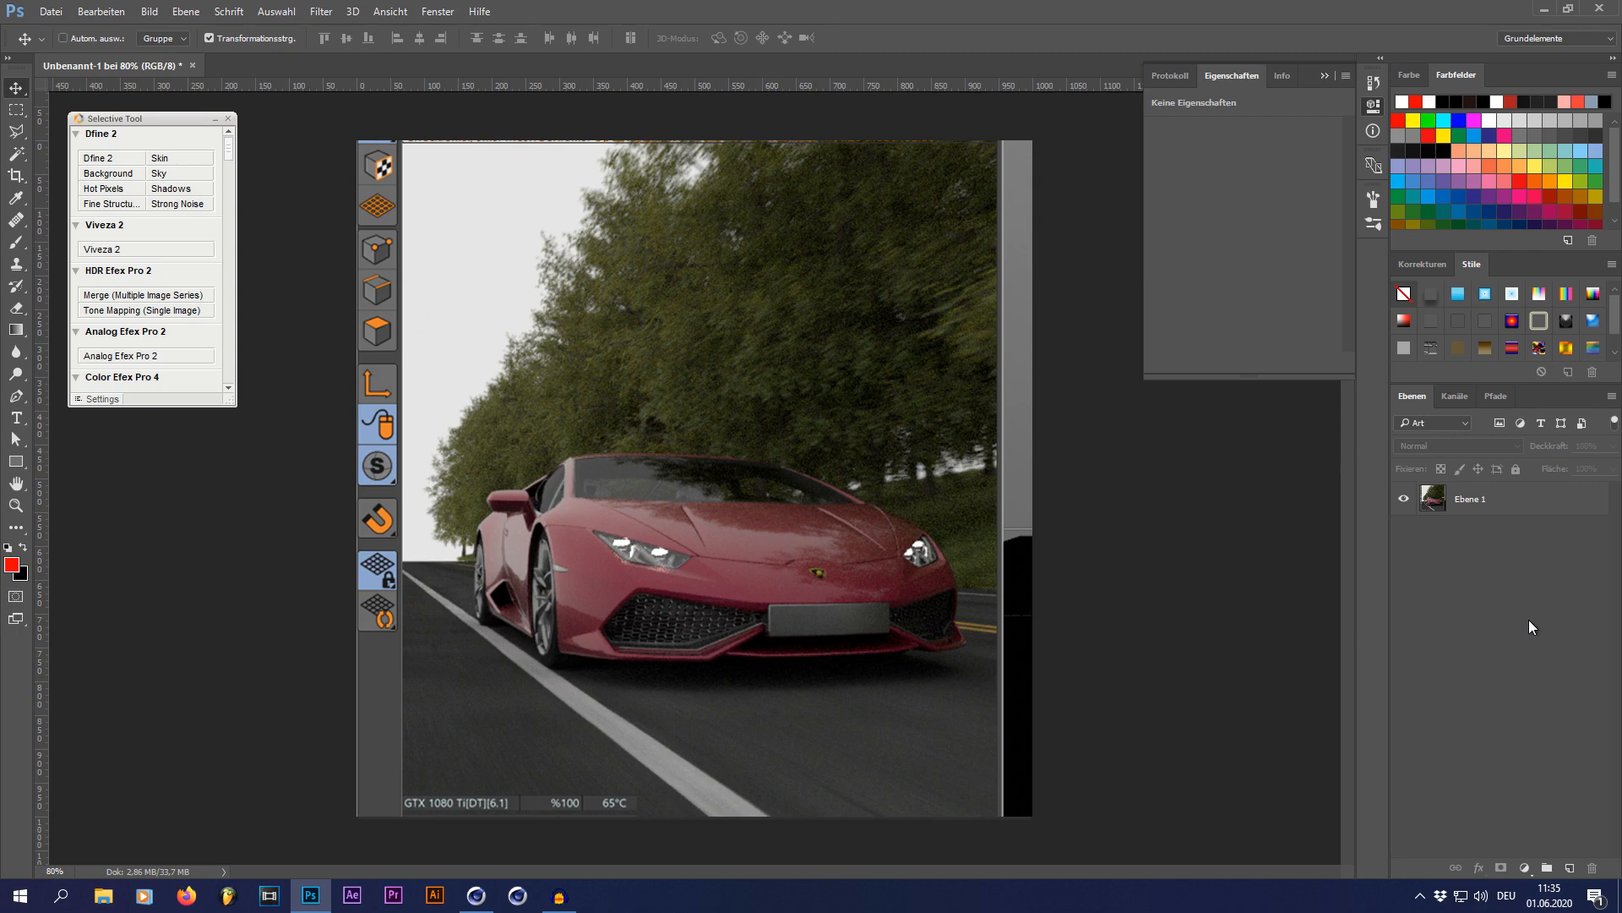
pyautogui.click(1493, 515)
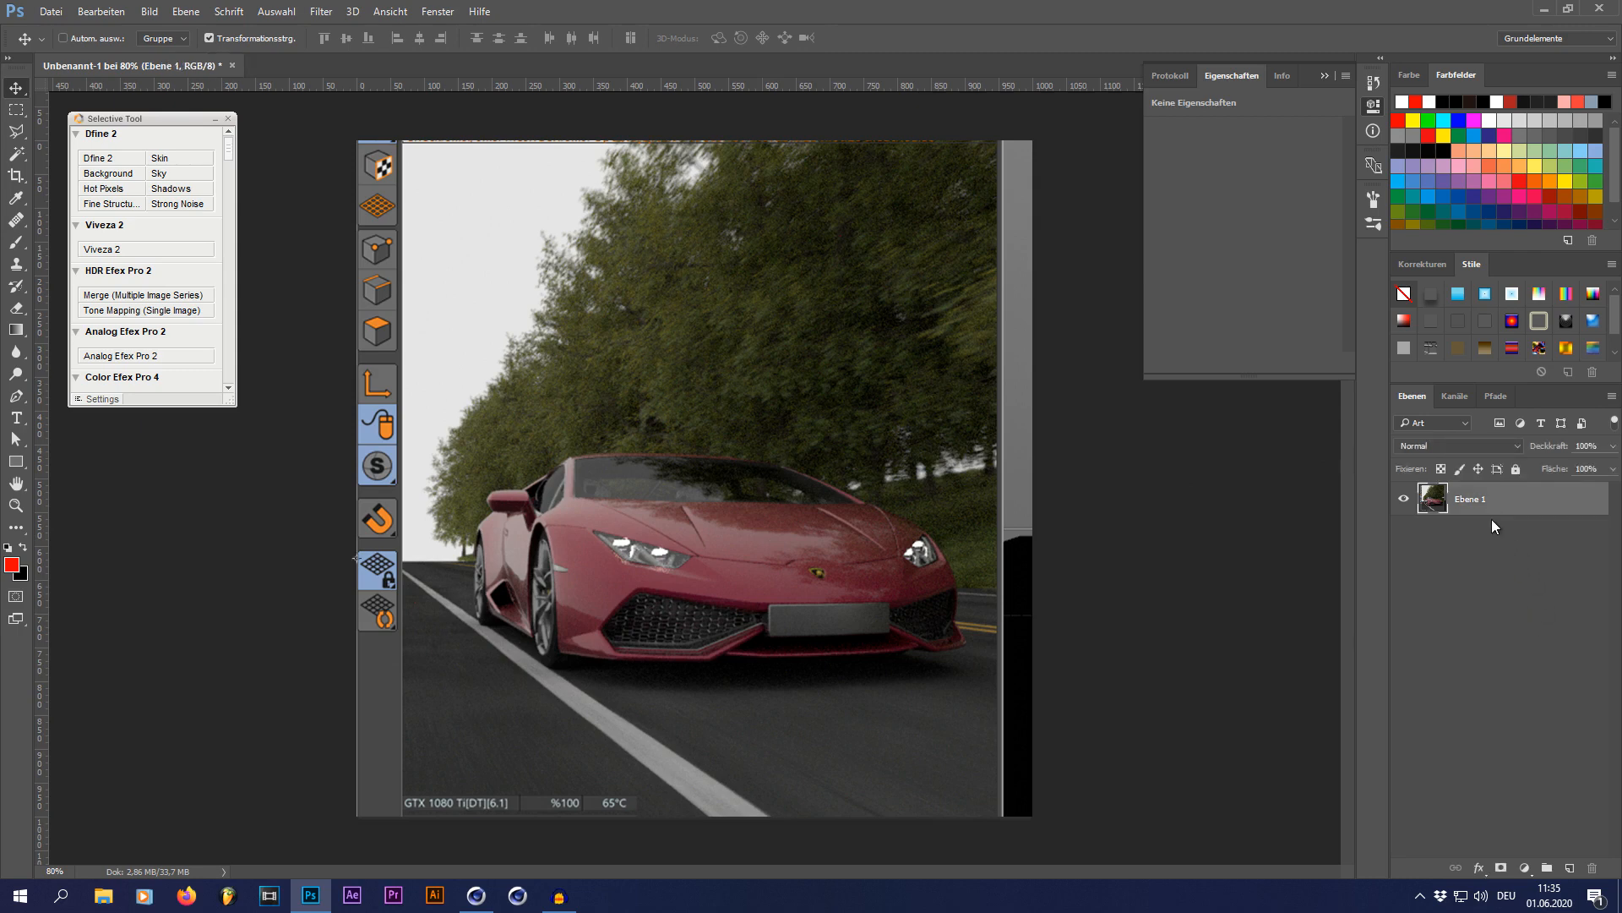
pyautogui.click(1437, 570)
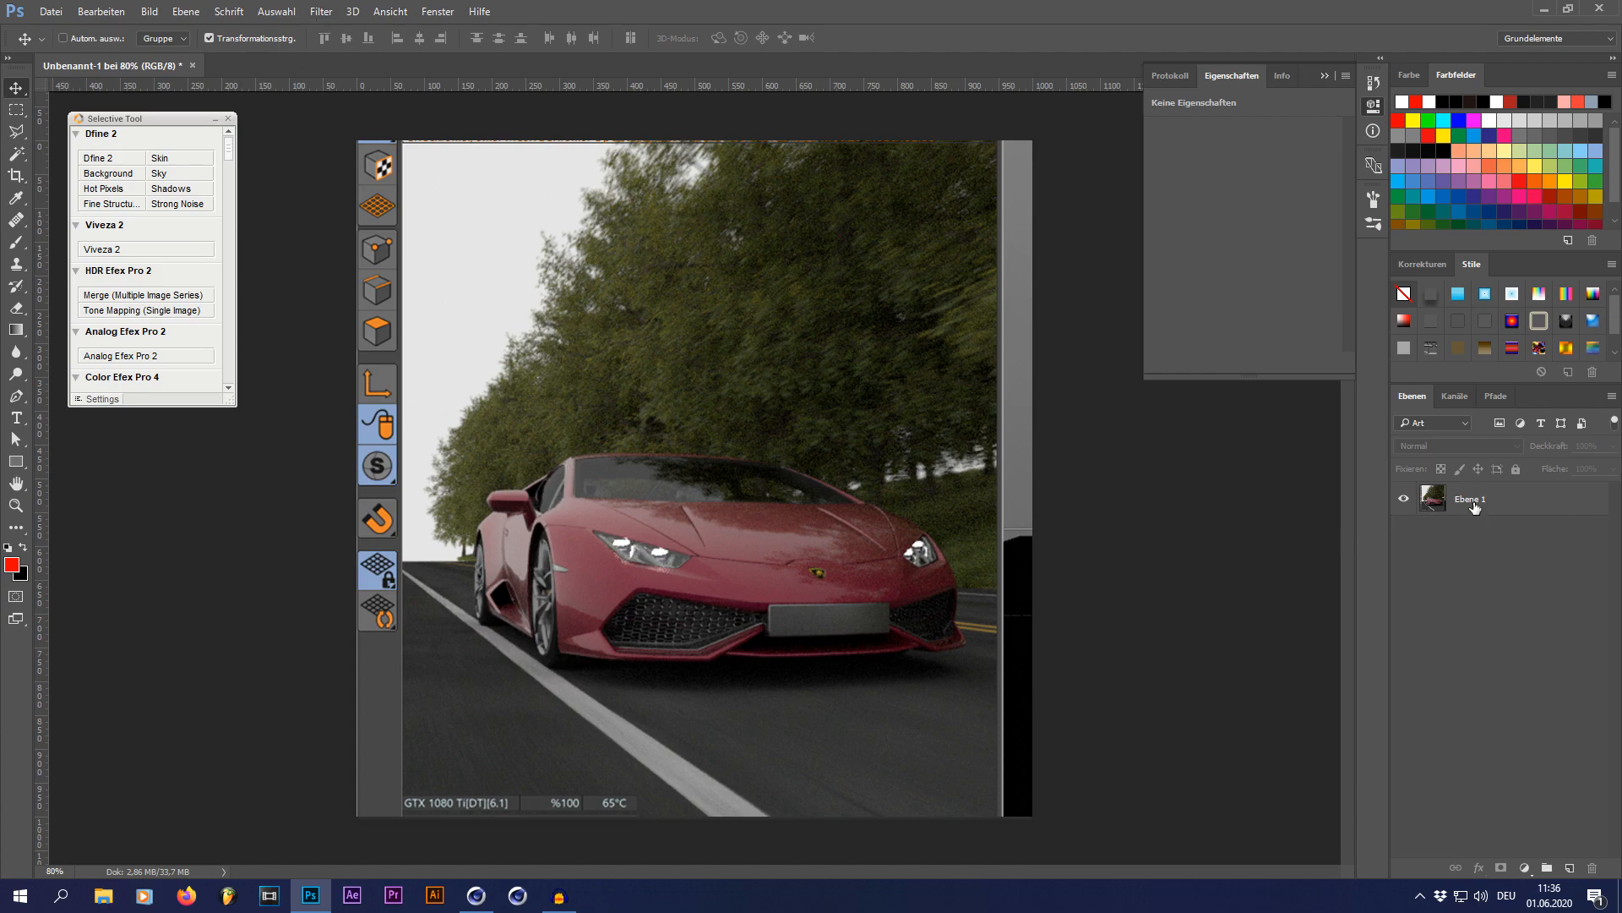
pyautogui.click(16, 131)
pyautogui.keyDown('alt'); pyautogui.scroll(8, 479, 713); pyautogui.keyUp('alt')
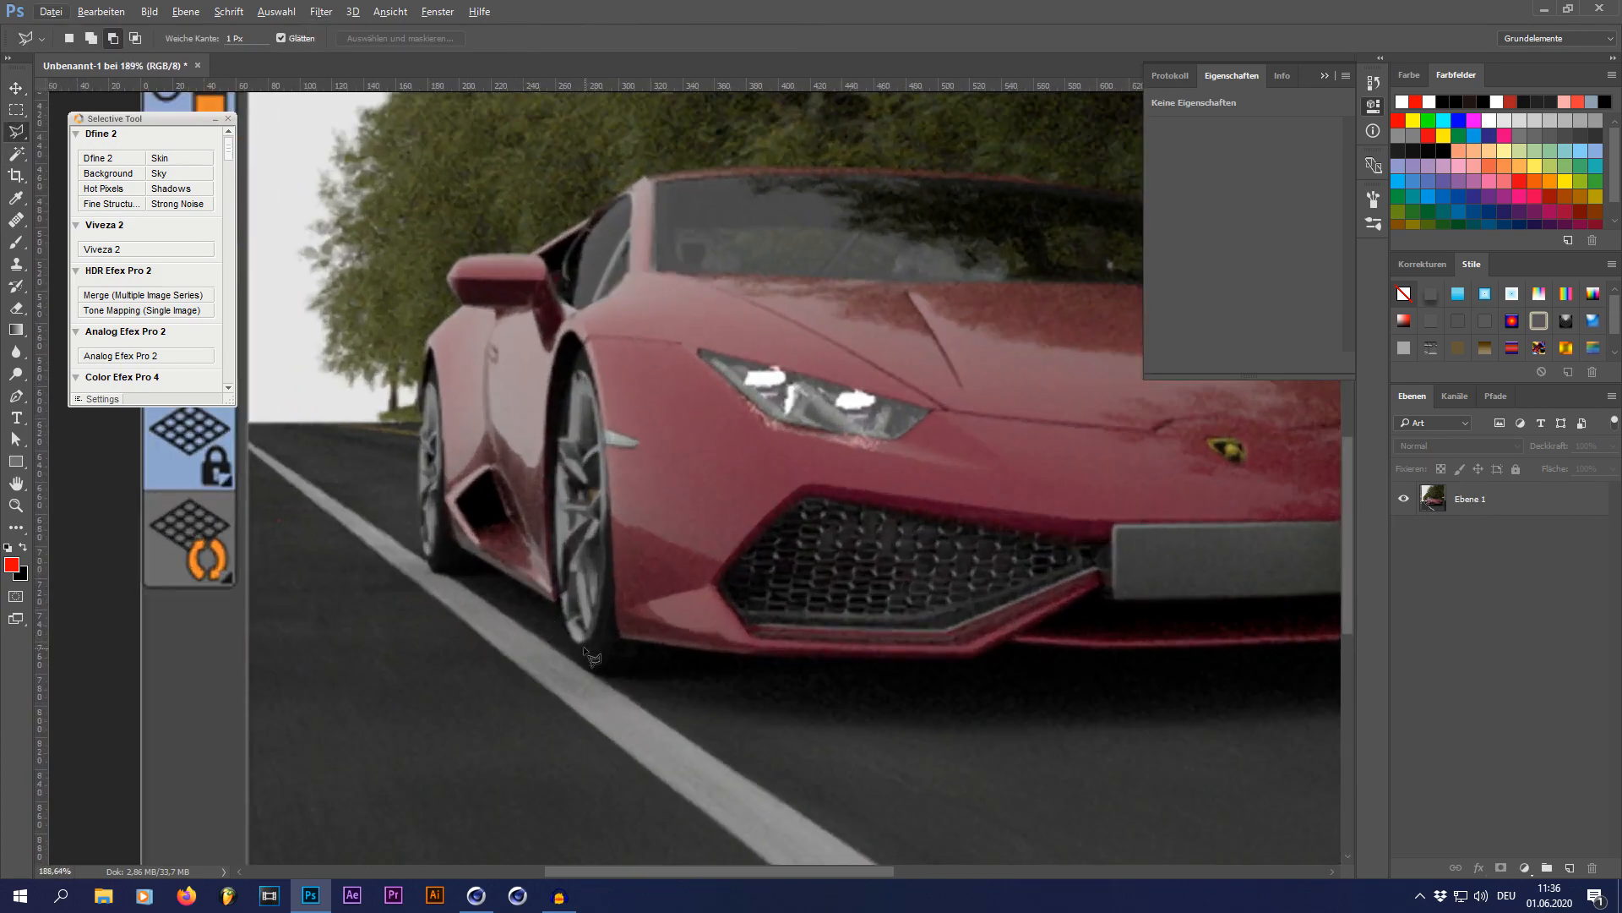
pyautogui.moveTo(563, 625)
pyautogui.mouseDown()
pyautogui.moveTo(555, 422)
pyautogui.moveTo(583, 357)
pyautogui.moveTo(609, 541)
pyautogui.moveTo(596, 676)
pyautogui.moveTo(562, 627)
pyautogui.mouseUp()
# Step: Start a Spin Blur (Kreisförmige Weichzeichnung) on Ebene 1, centre it on the front wheel and set the blur angle to 15°
pyautogui.keyDown('alt'); pyautogui.scroll(-3, 652, 435); pyautogui.keyUp('alt')
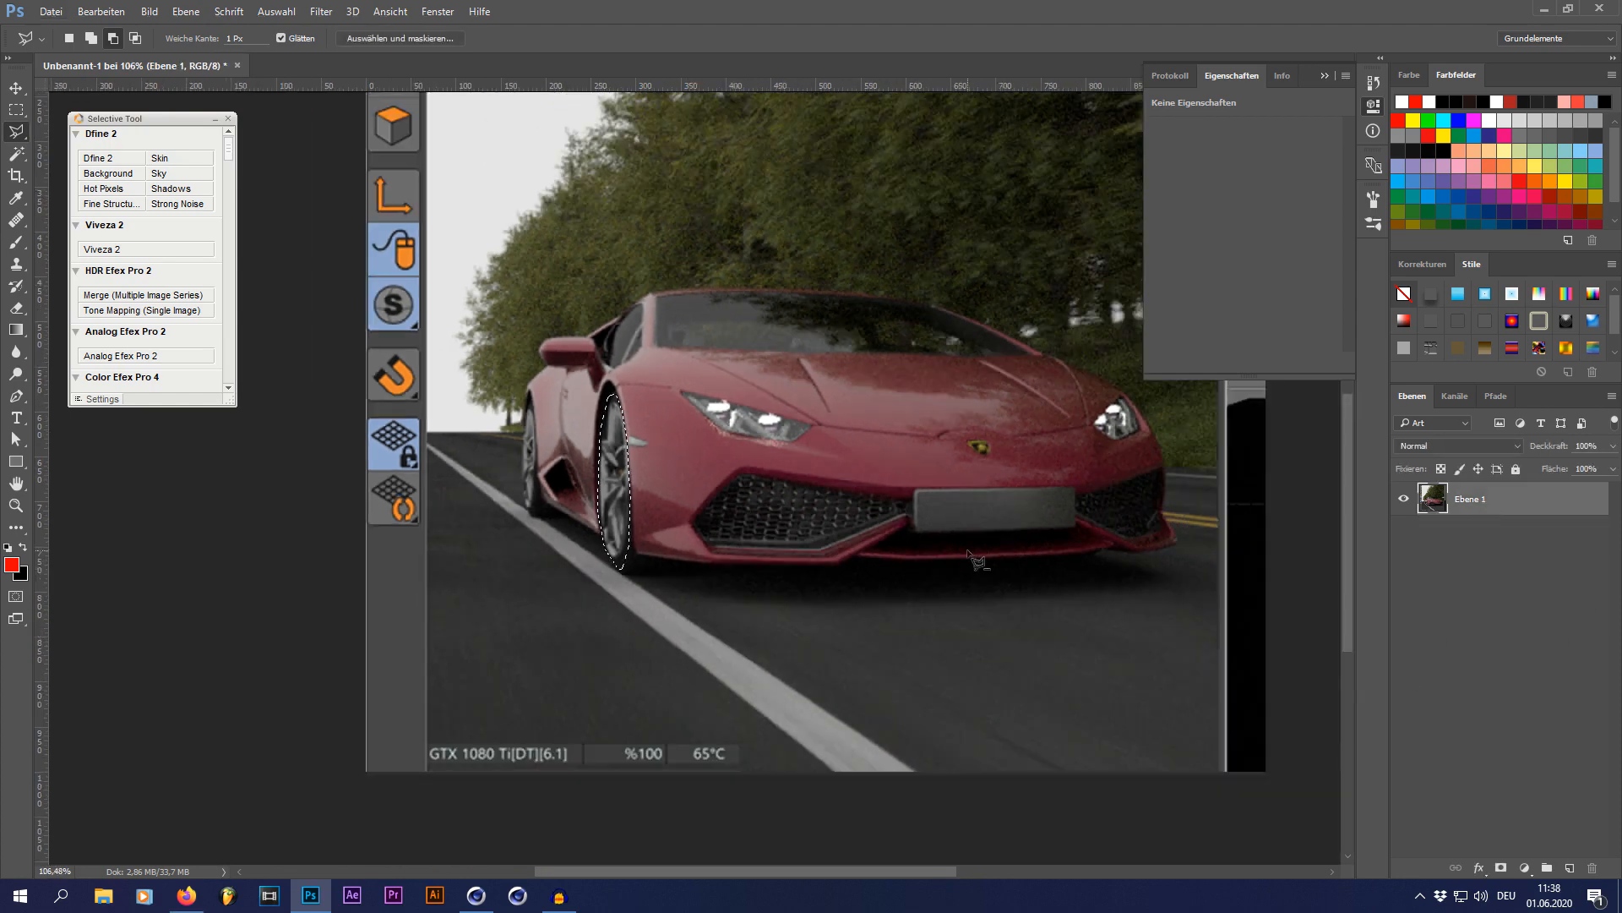
pyautogui.click(324, 11)
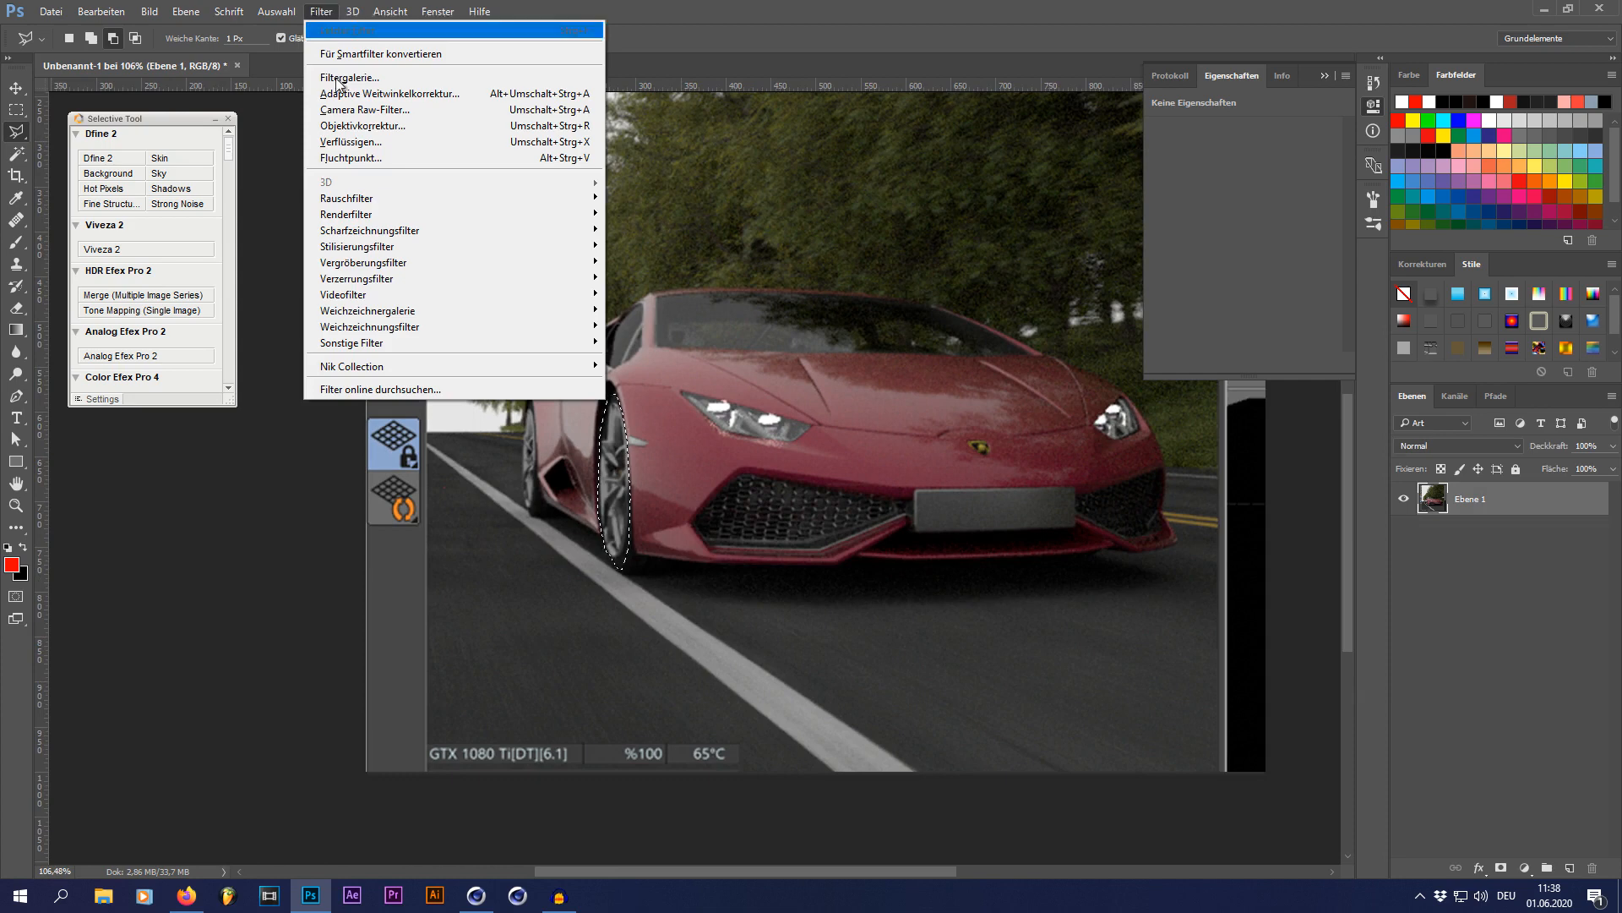
pyautogui.moveTo(390, 318)
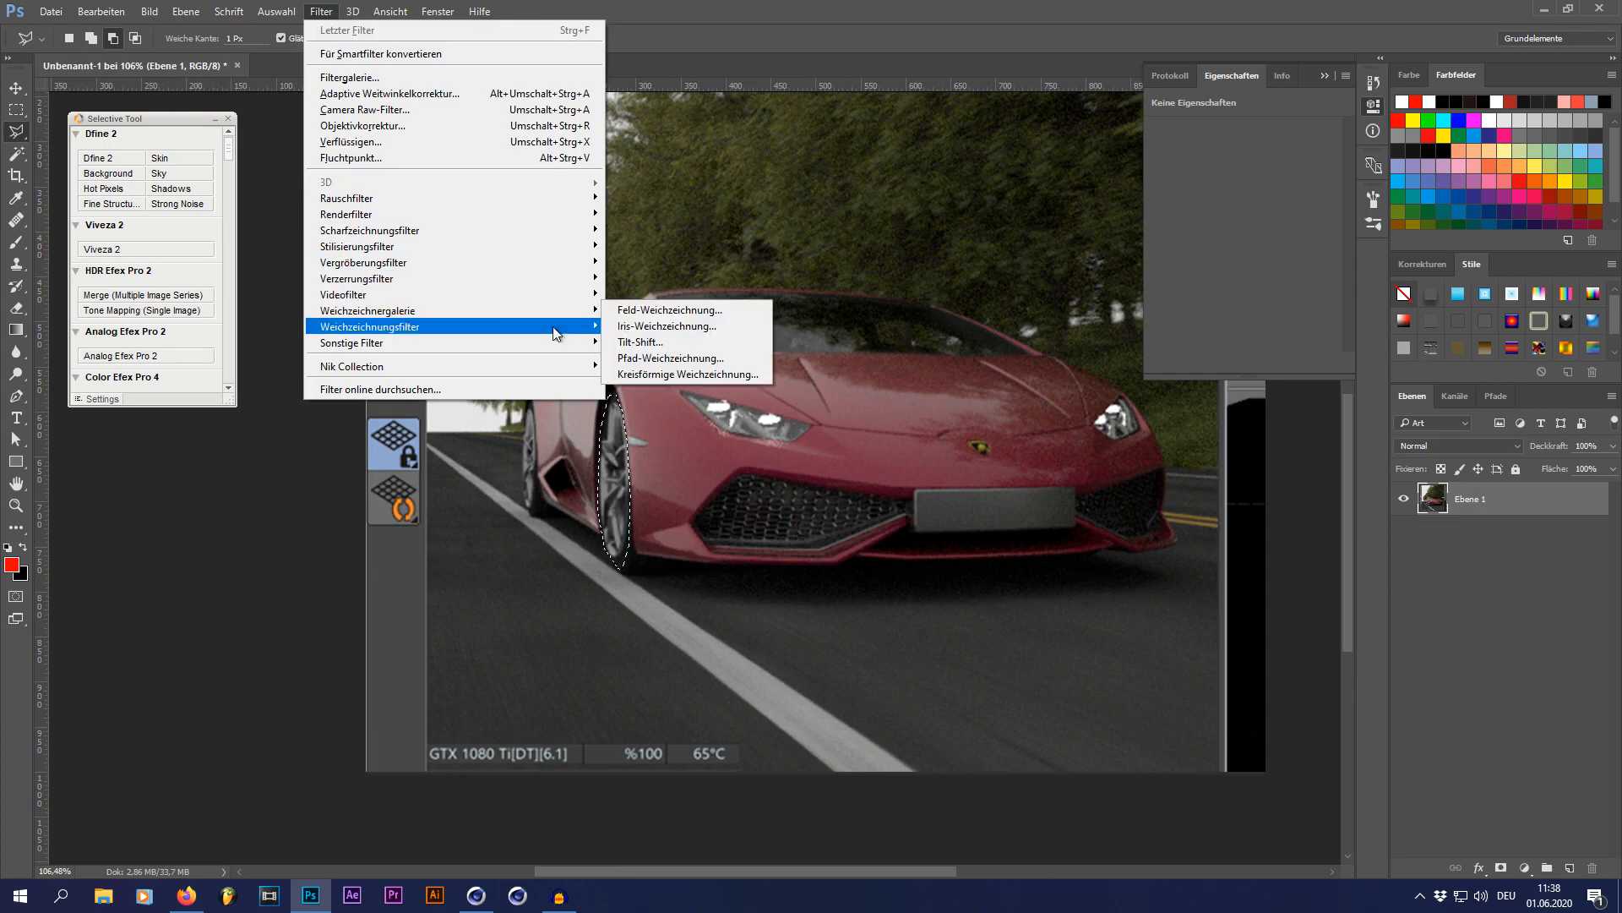
pyautogui.click(682, 376)
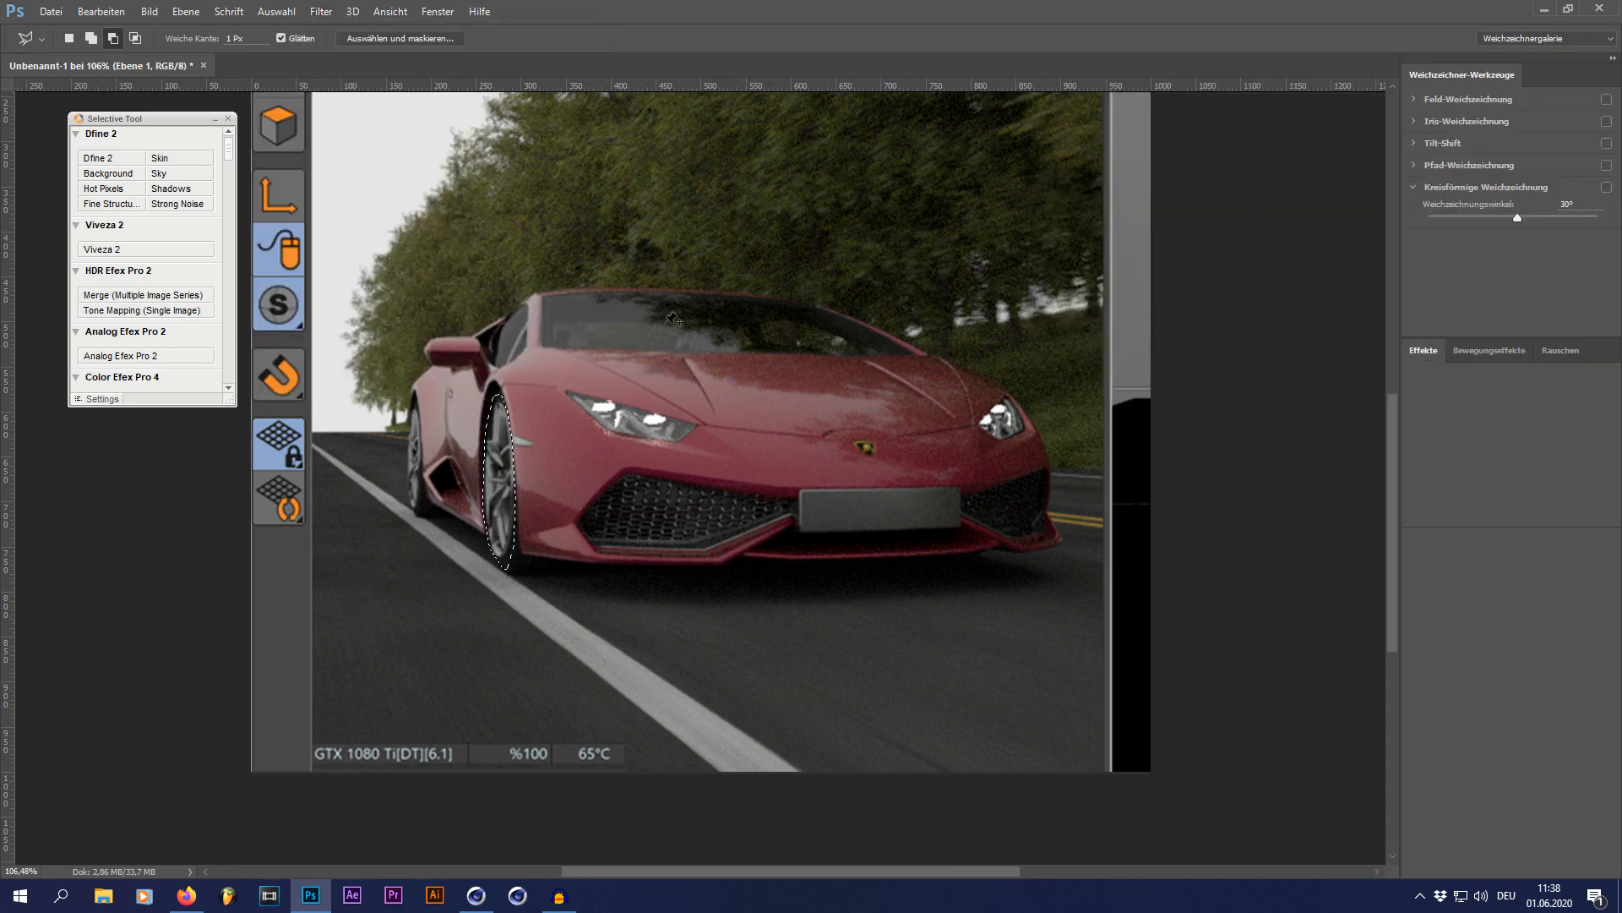
pyautogui.moveTo(702, 322)
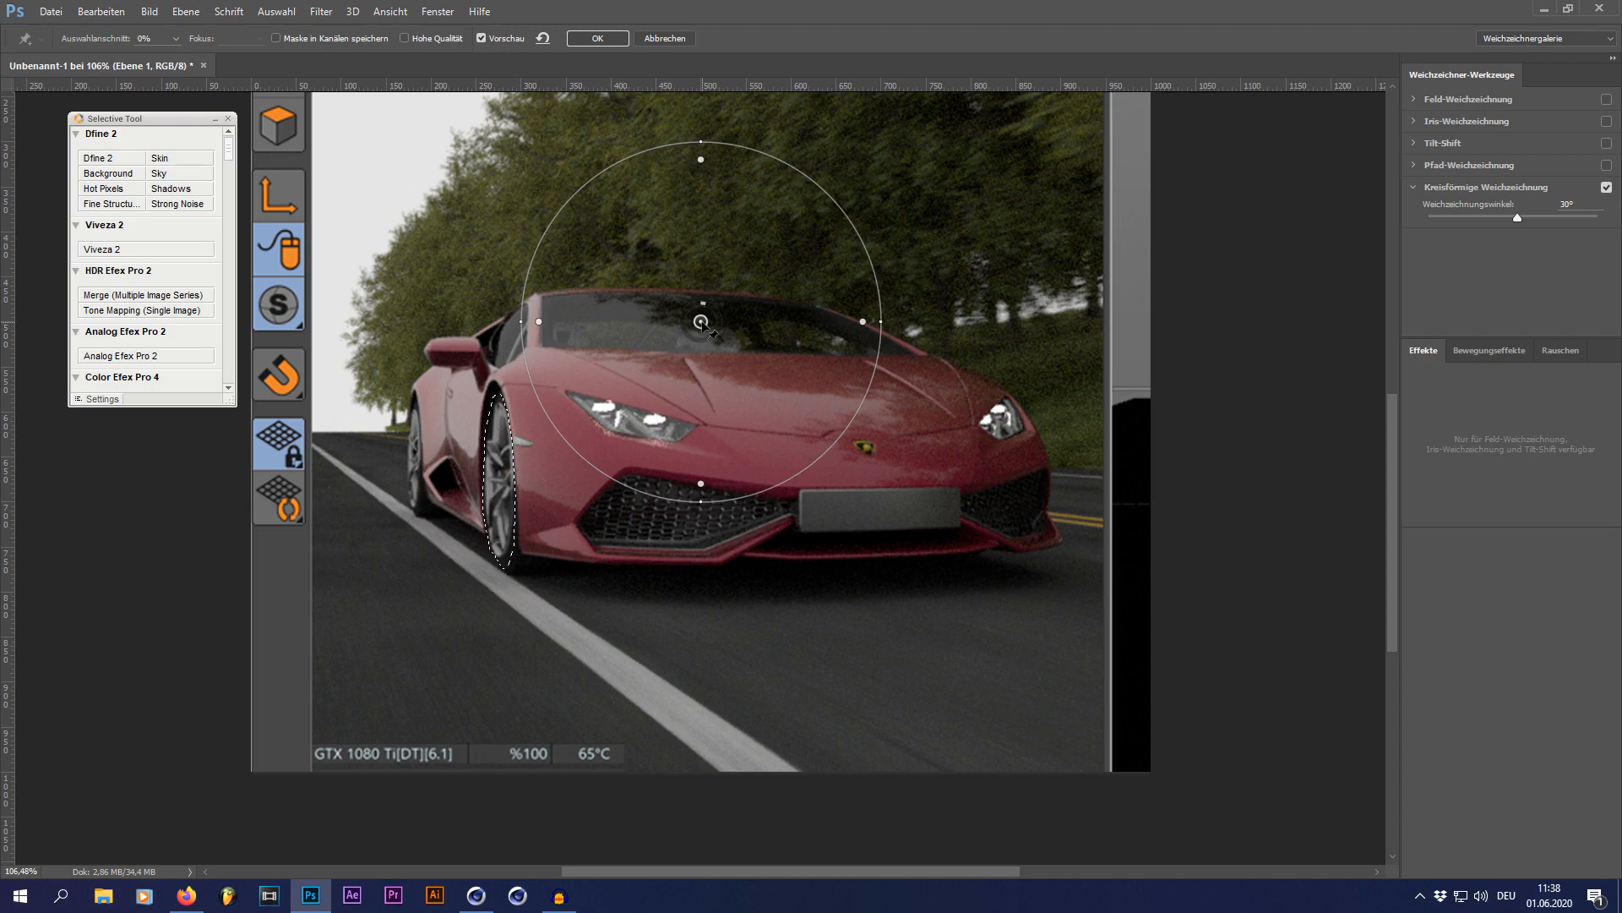
pyautogui.moveTo(708, 329); pyautogui.dragTo(510, 485)
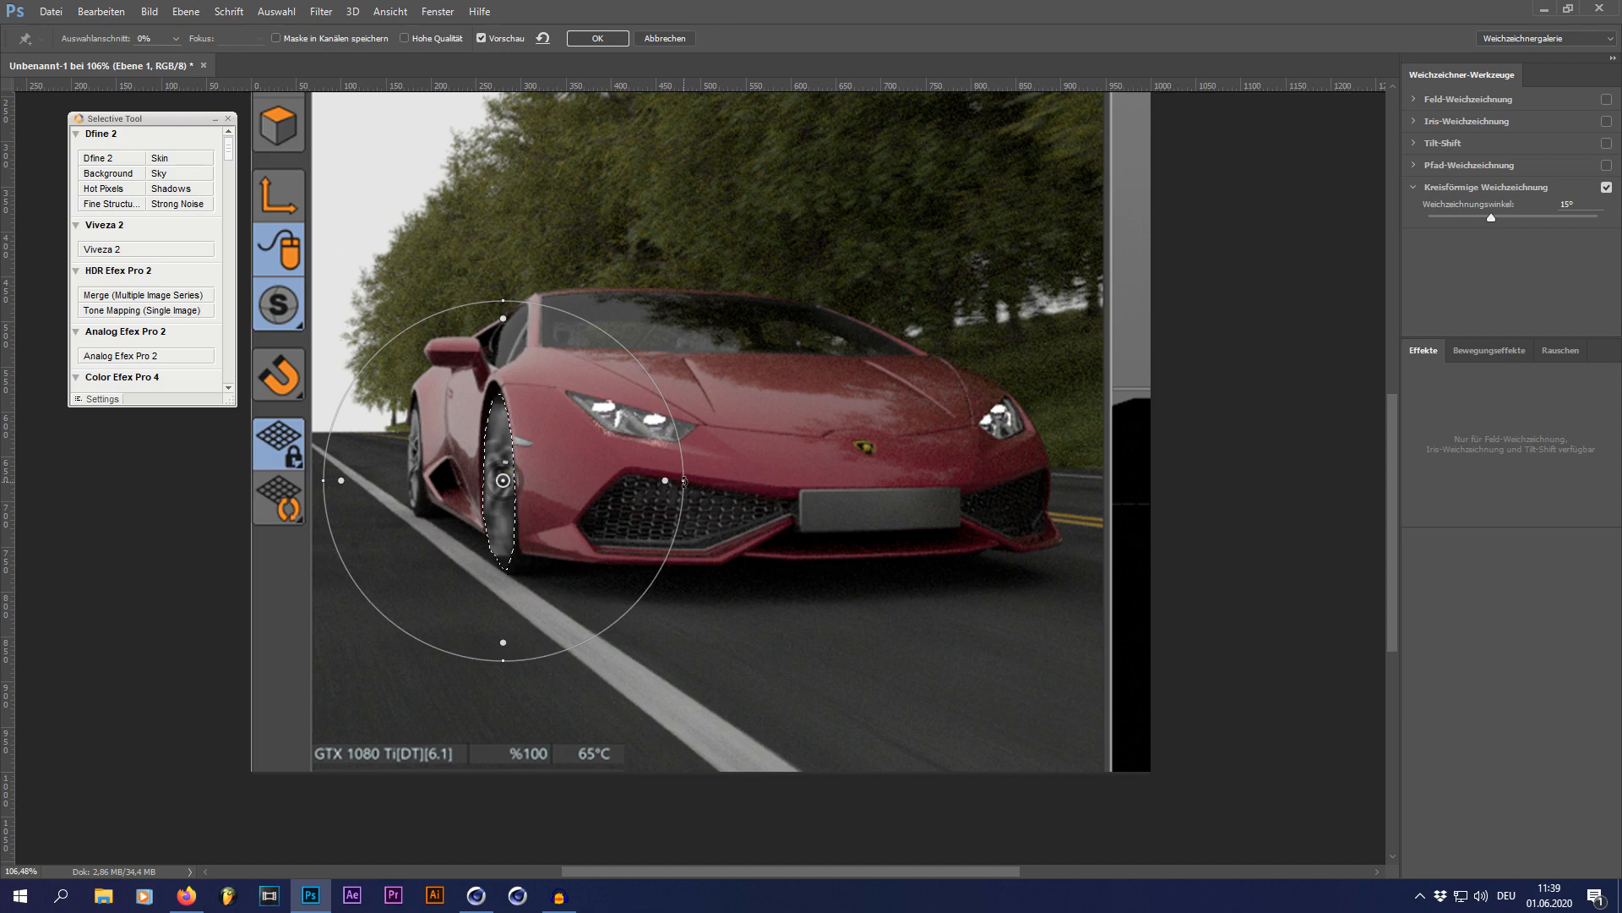
# Step: Narrow and shorten the Spin Blur ellipse to fit the front wheel's shape, and apply the blur
pyautogui.moveTo(684, 481); pyautogui.dragTo(533, 480)
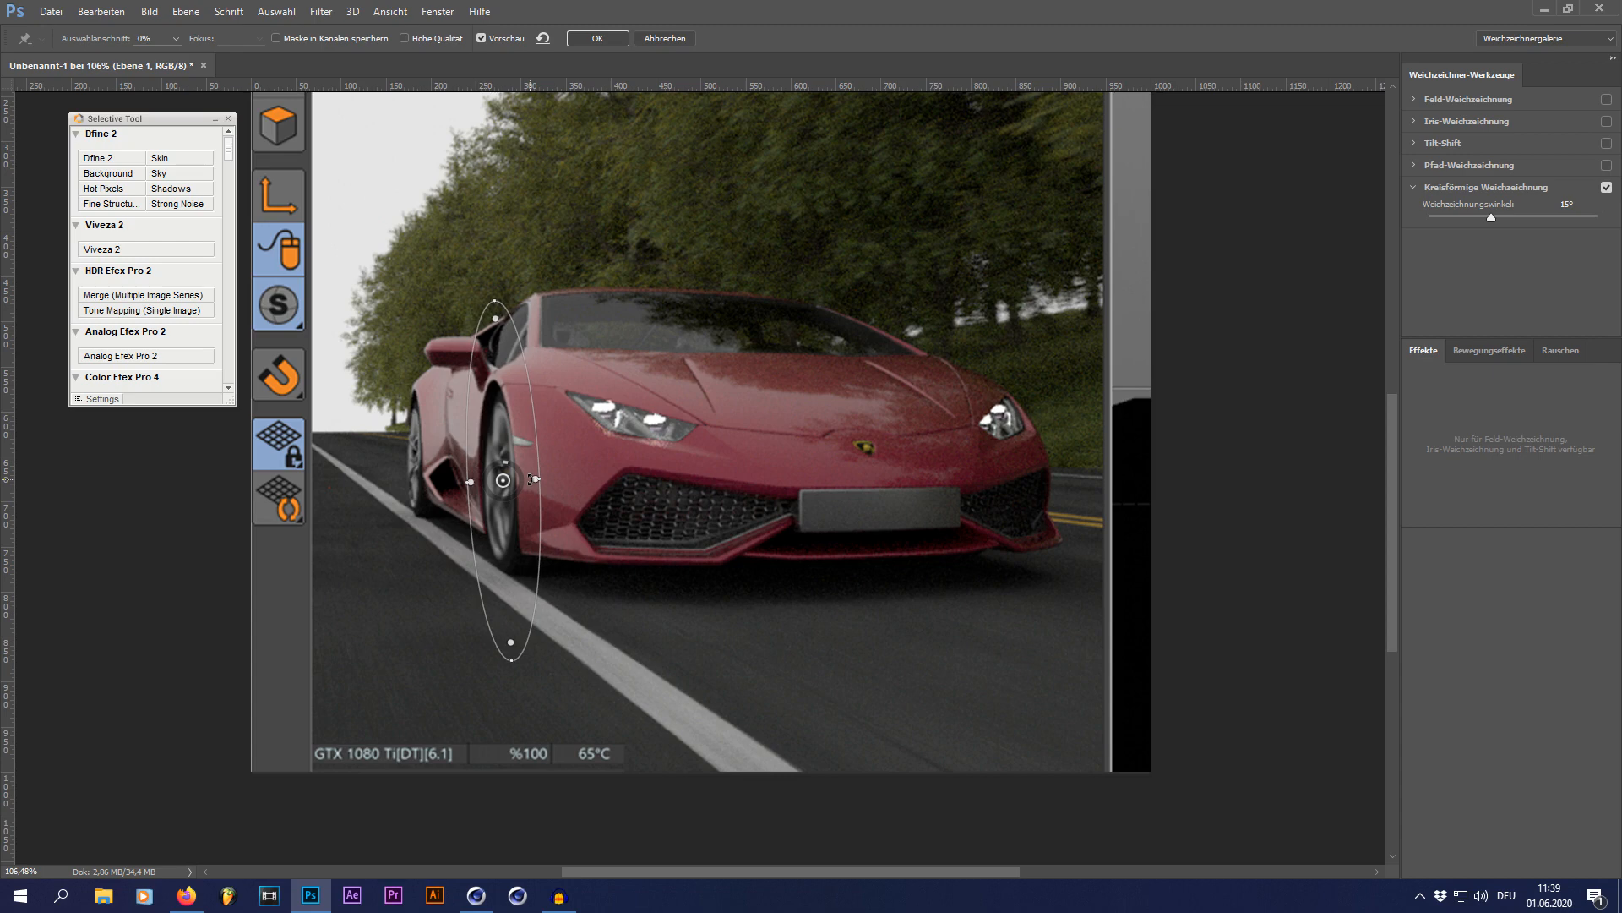
pyautogui.moveTo(530, 480); pyautogui.dragTo(536, 479)
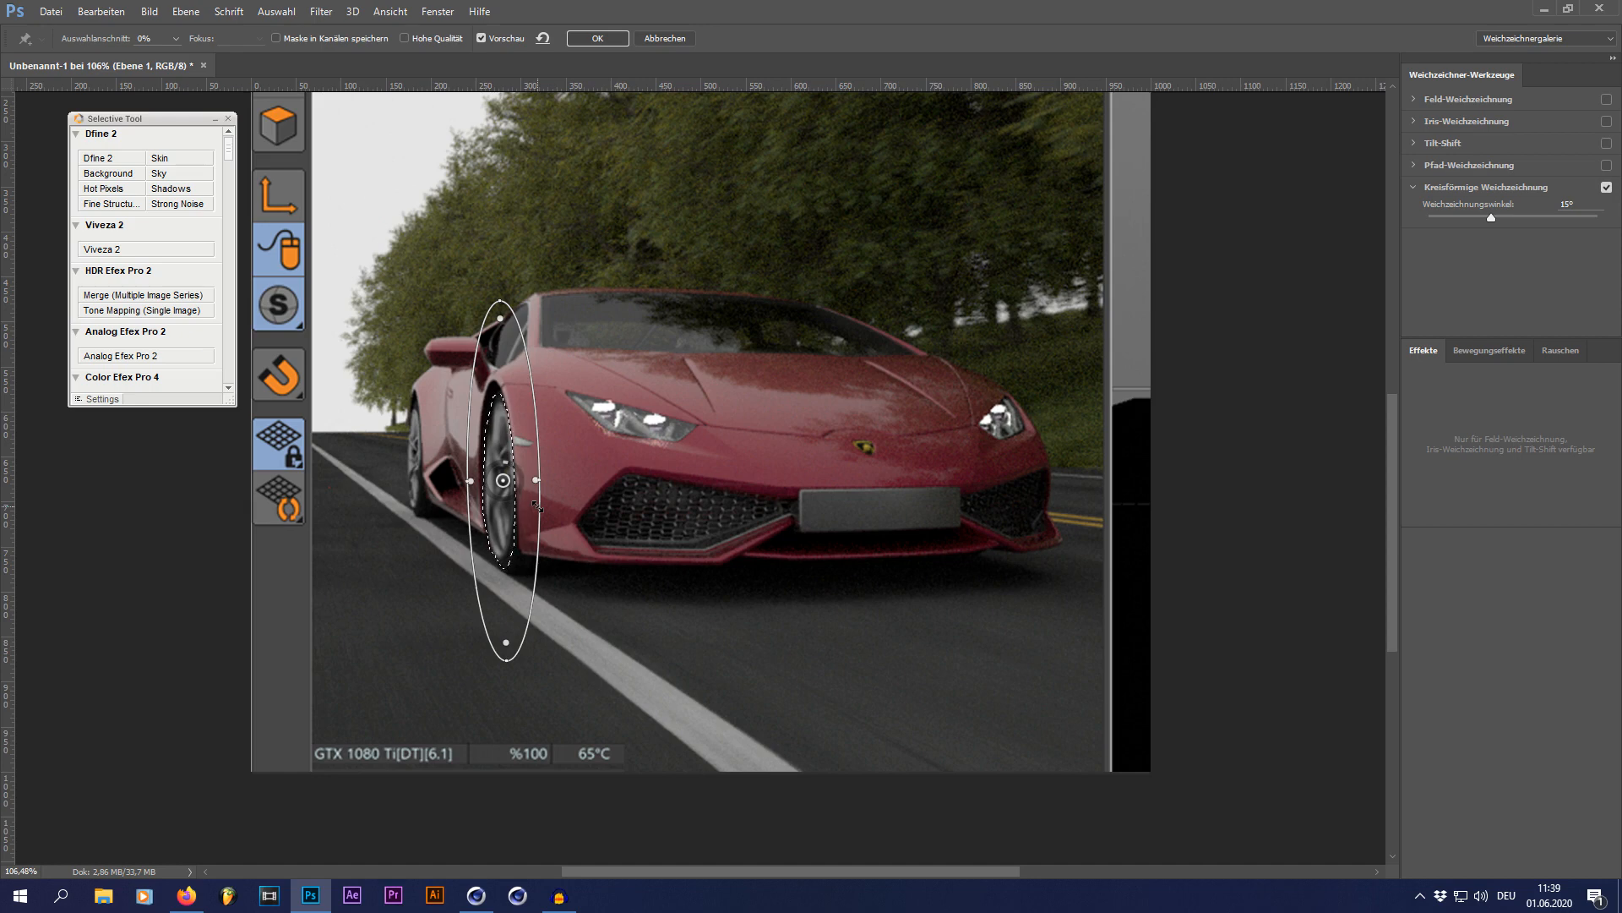
pyautogui.moveTo(504, 300); pyautogui.dragTo(504, 338)
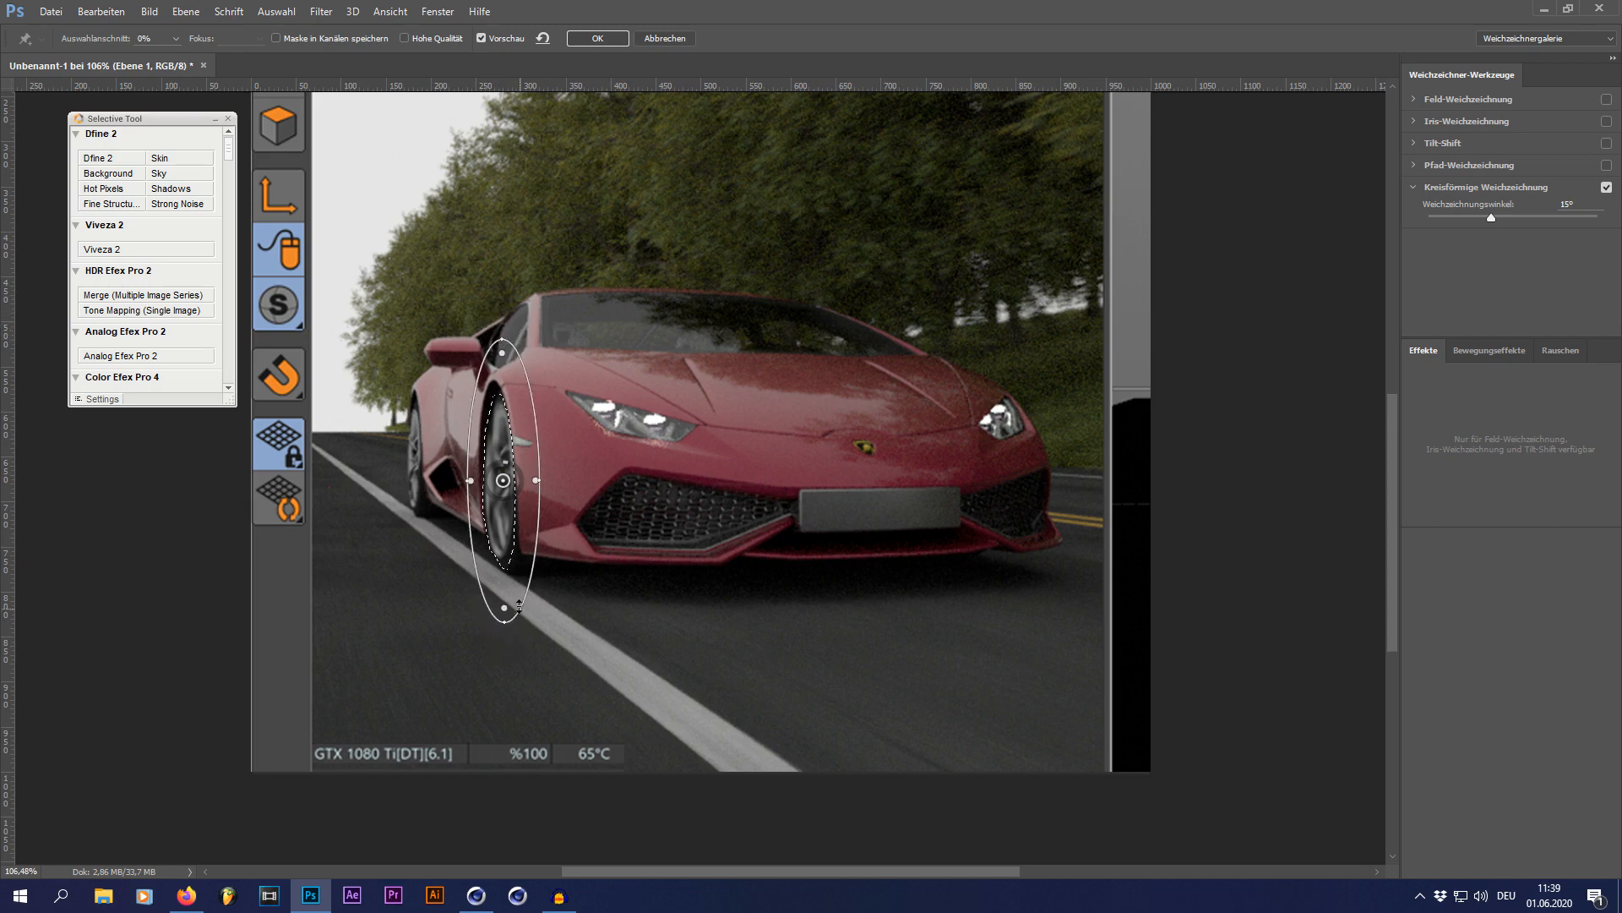
pyautogui.moveTo(503, 339); pyautogui.dragTo(502, 359)
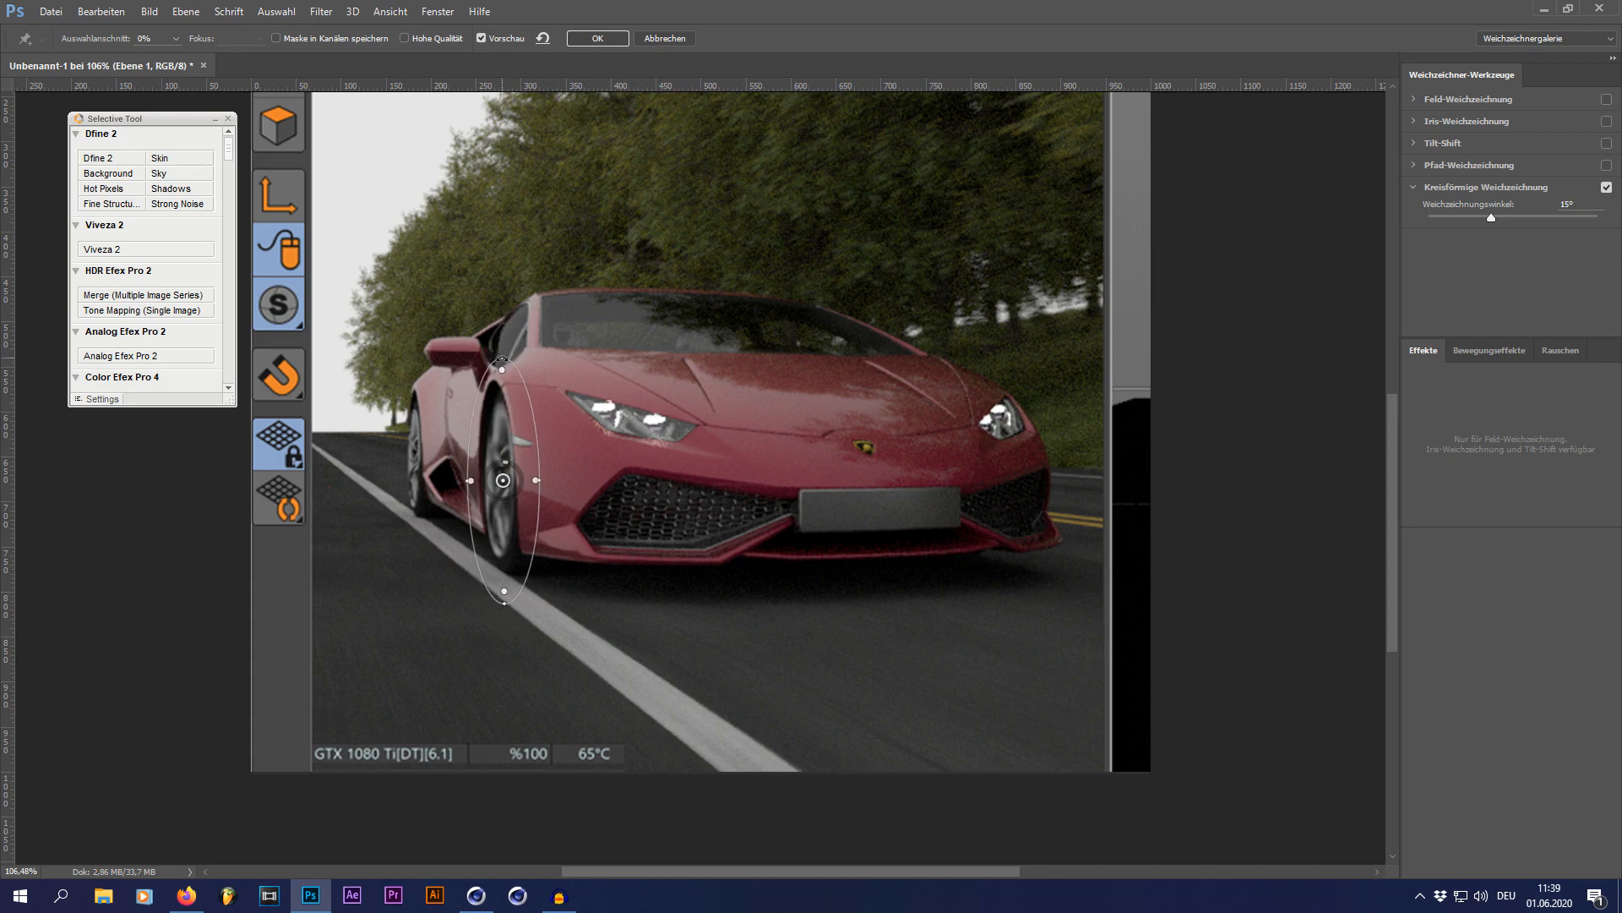
pyautogui.click(597, 38)
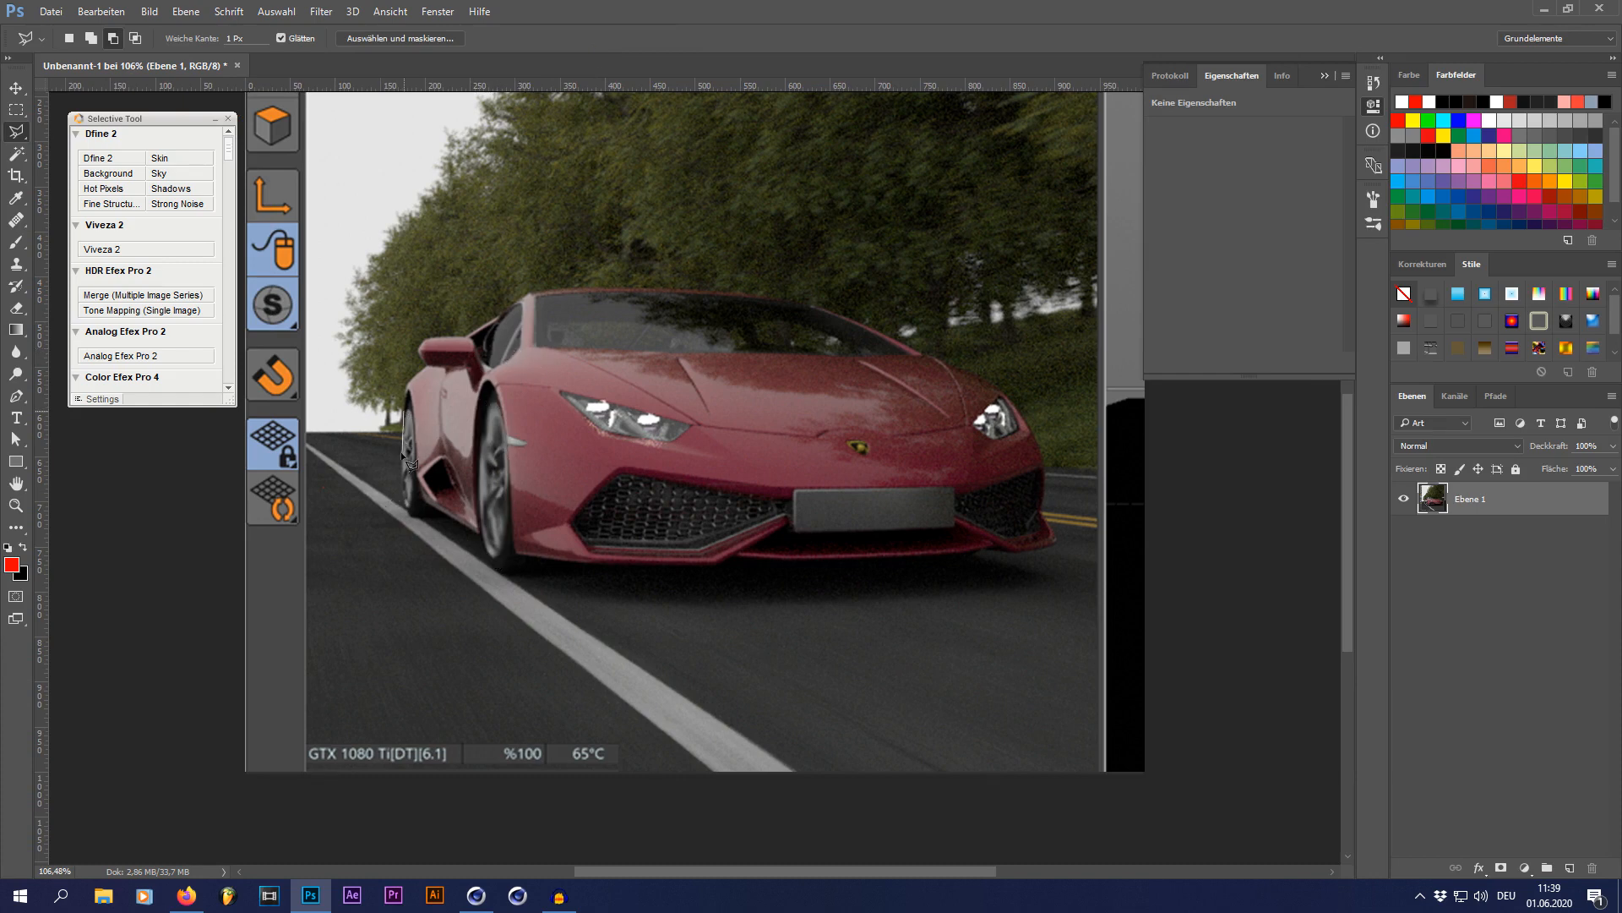
# Step: Lasso the car's rear wheel and apply a Spin Blur to it, with a narrow ellipse centred on the wheel
pyautogui.moveTo(409, 463)
pyautogui.mouseDown()
pyautogui.moveTo(409, 515)
pyautogui.moveTo(415, 425)
pyautogui.mouseUp()
pyautogui.click(410, 401)
pyautogui.click(321, 12)
pyautogui.moveTo(467, 310)
pyautogui.click(686, 376)
pyautogui.moveTo(702, 321); pyautogui.dragTo(415, 456)
pyautogui.moveTo(591, 457); pyautogui.dragTo(448, 460)
pyautogui.press('Return')
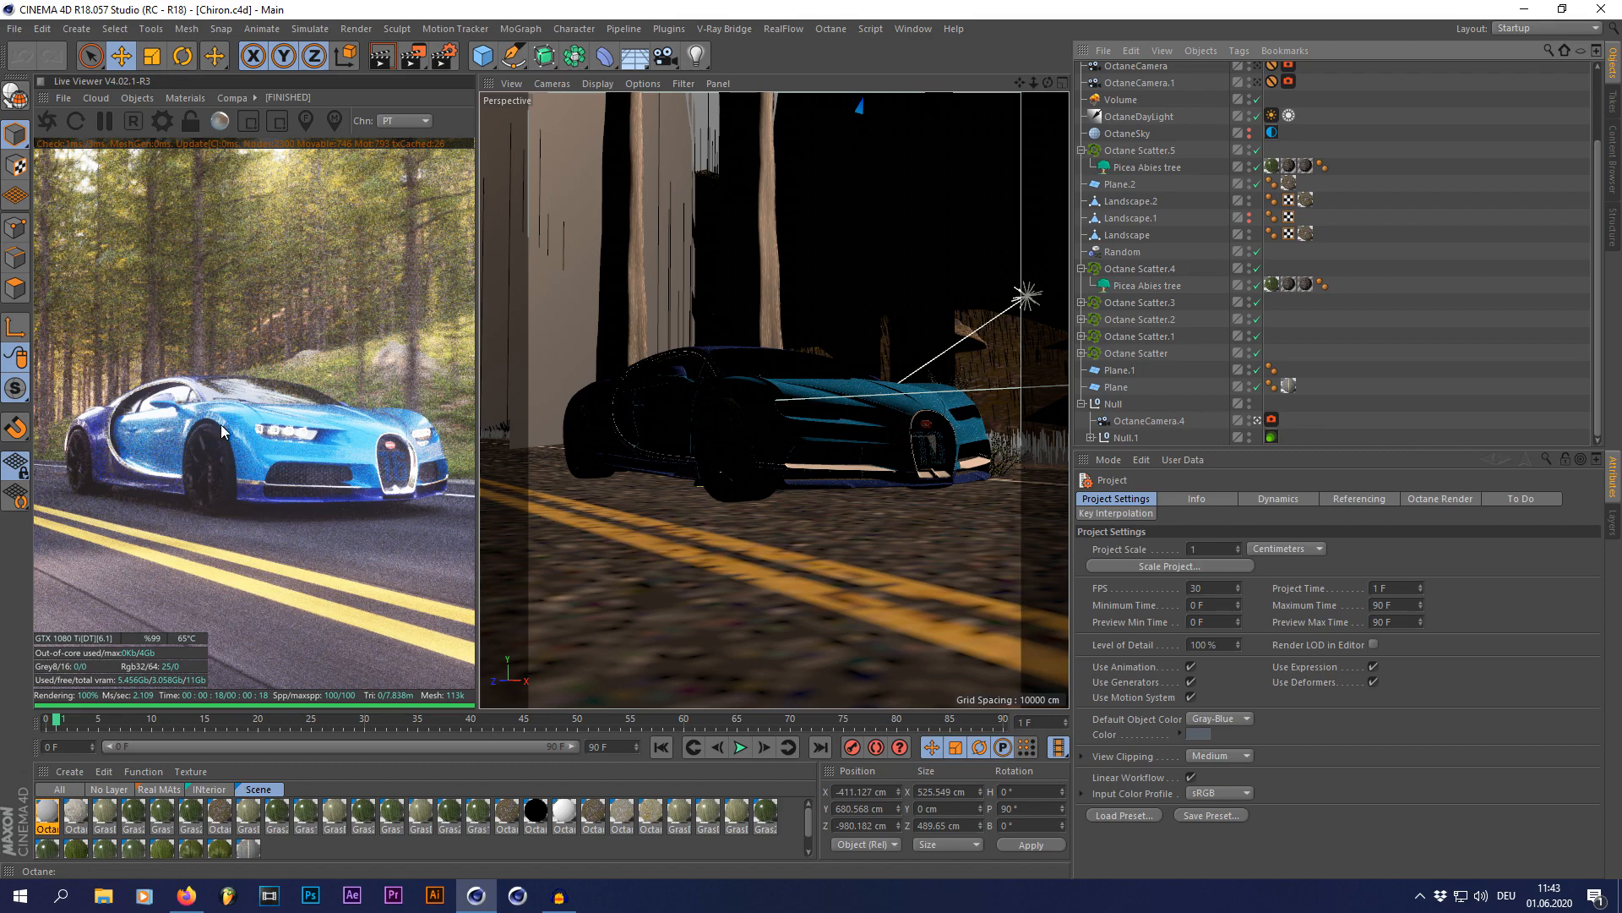
# Step: Switch to the Chiron.c4d scene in Cinema 4D, leave OctaneCamera.4, and examine the forest road setup from outside
pyautogui.click(1258, 419)
pyautogui.scroll(-10, 920, 424)
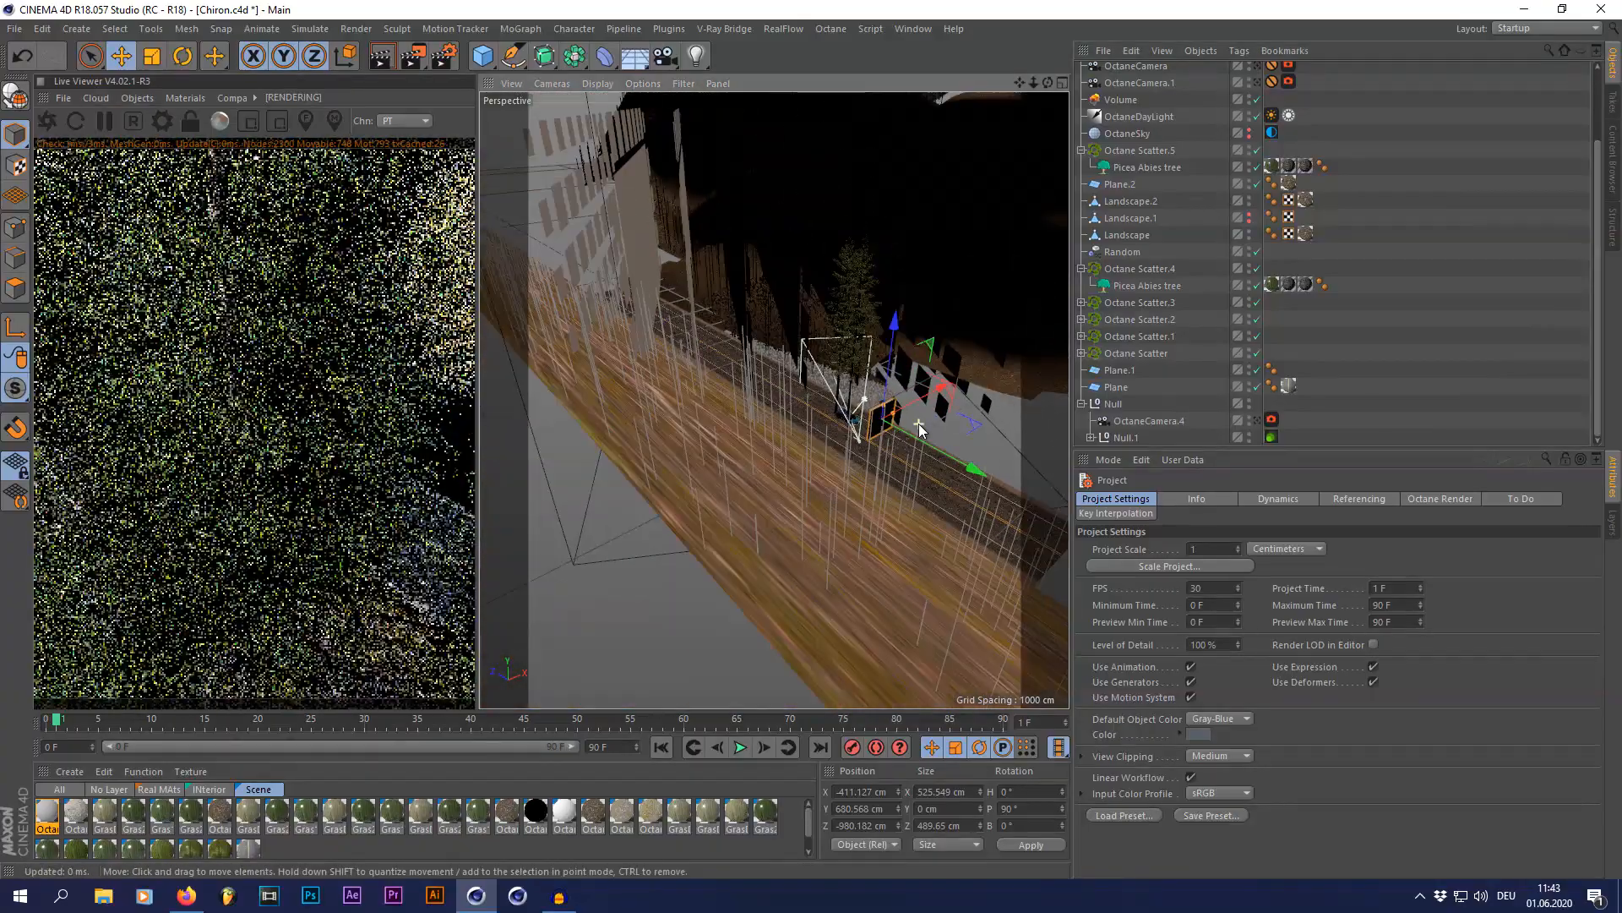
pyautogui.moveTo(1048, 84); pyautogui.dragTo(854, 52)
pyautogui.scroll(-2, 981, 286)
pyautogui.scroll(3, 835, 502)
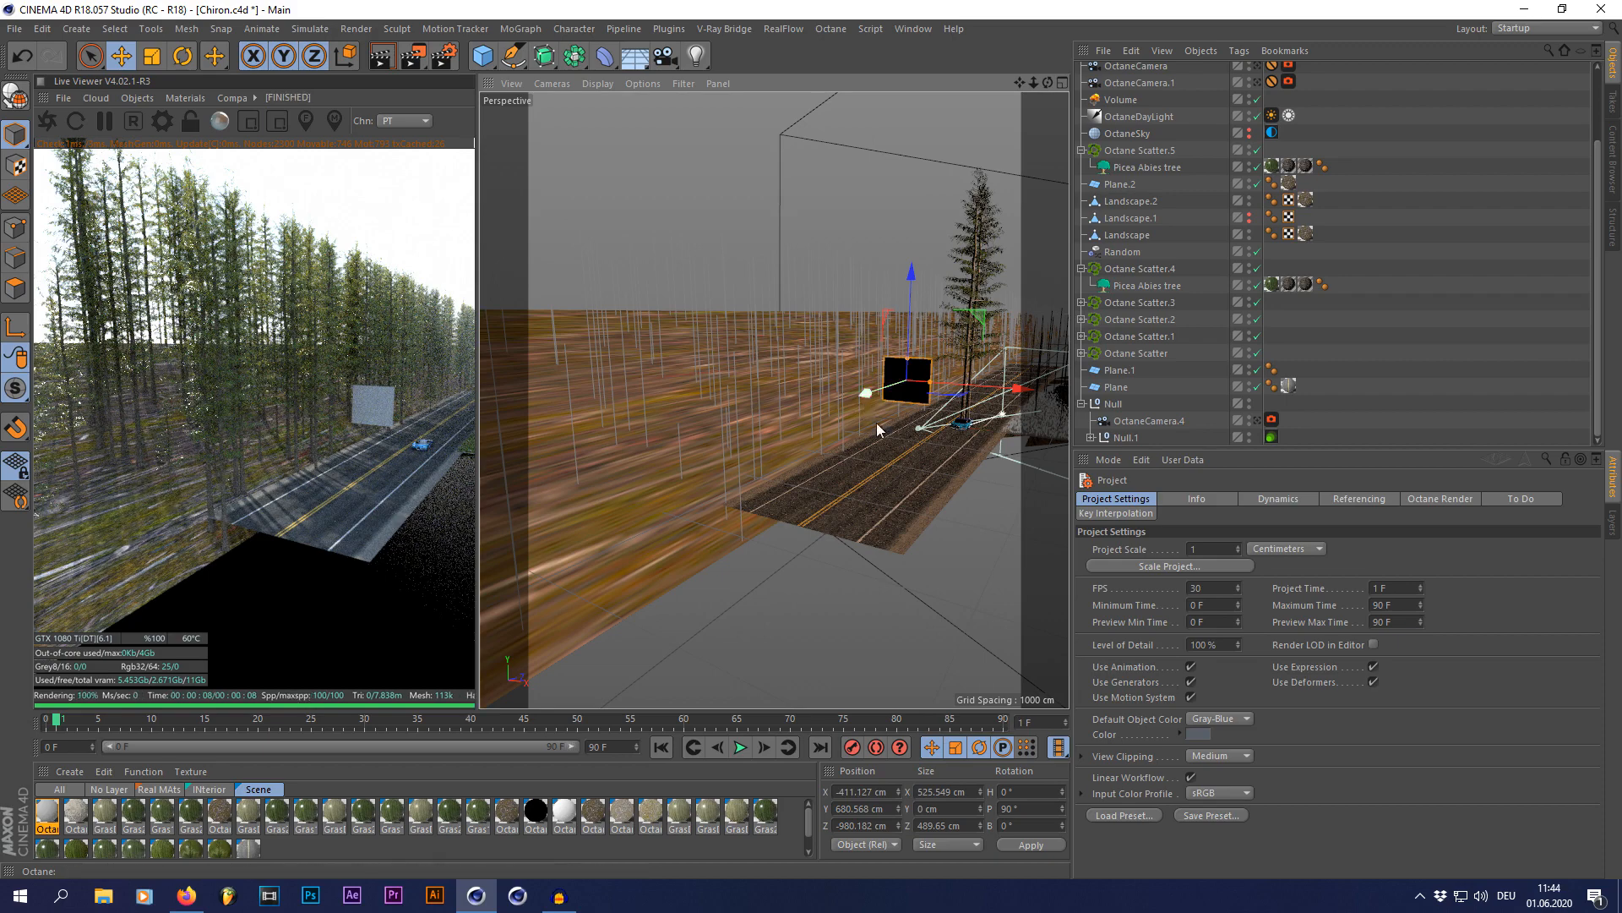
pyautogui.scroll(2, 905, 449)
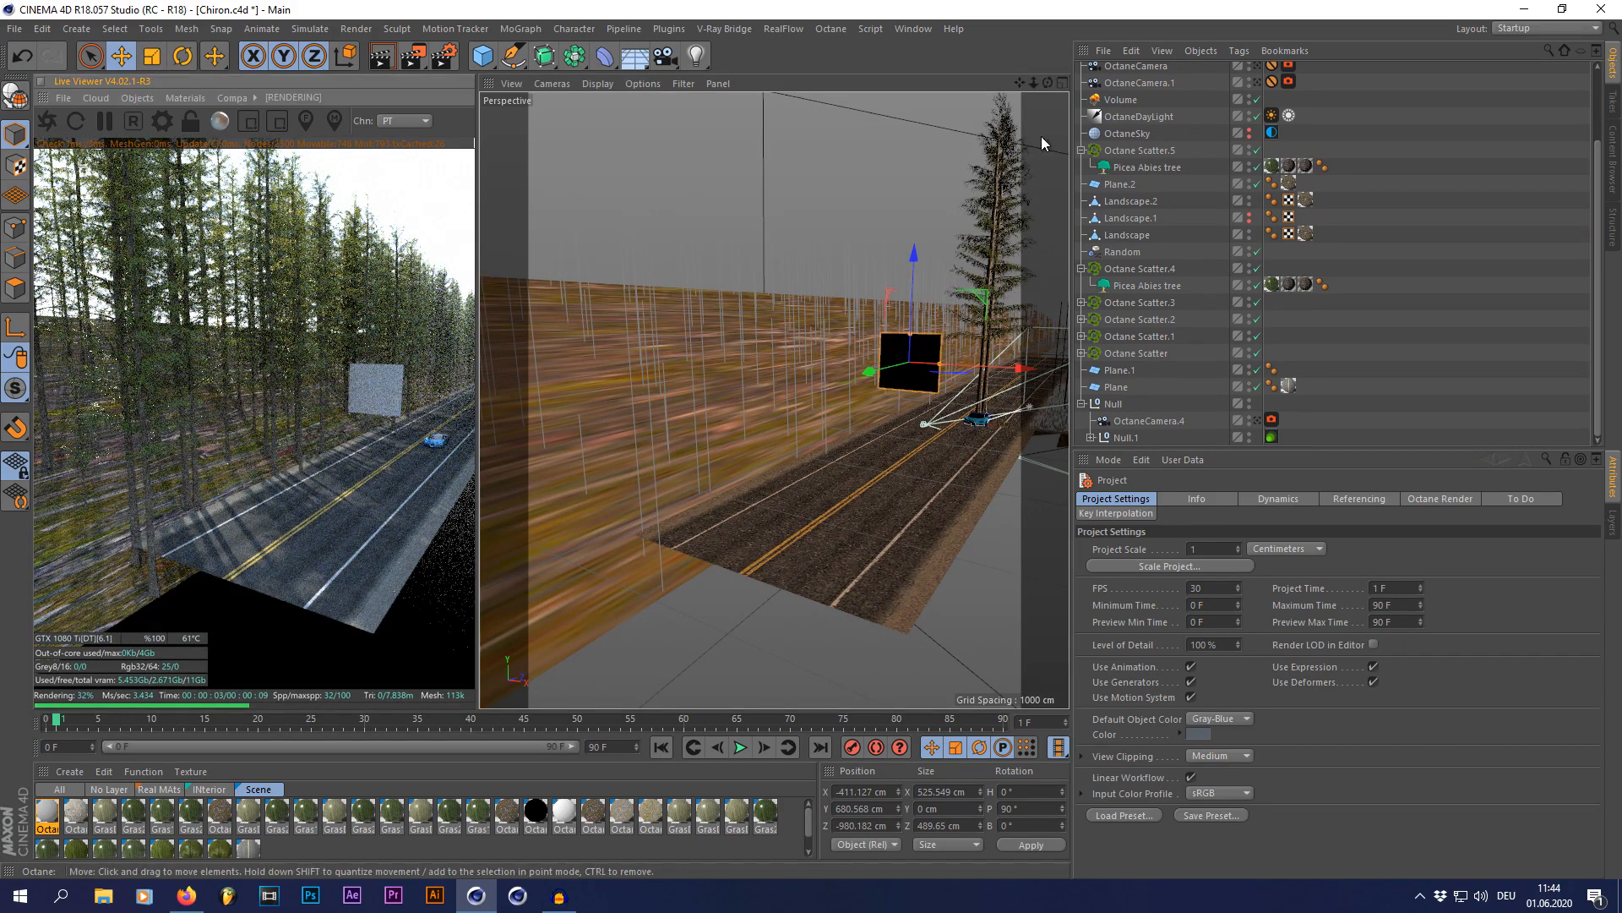
# Step: Orbit around the road and forest wall from outside, and return to the OctaneCamera.4 view
pyautogui.keyDown('alt'); pyautogui.moveTo(873, 287); pyautogui.dragTo(816, 329); pyautogui.keyUp('alt')
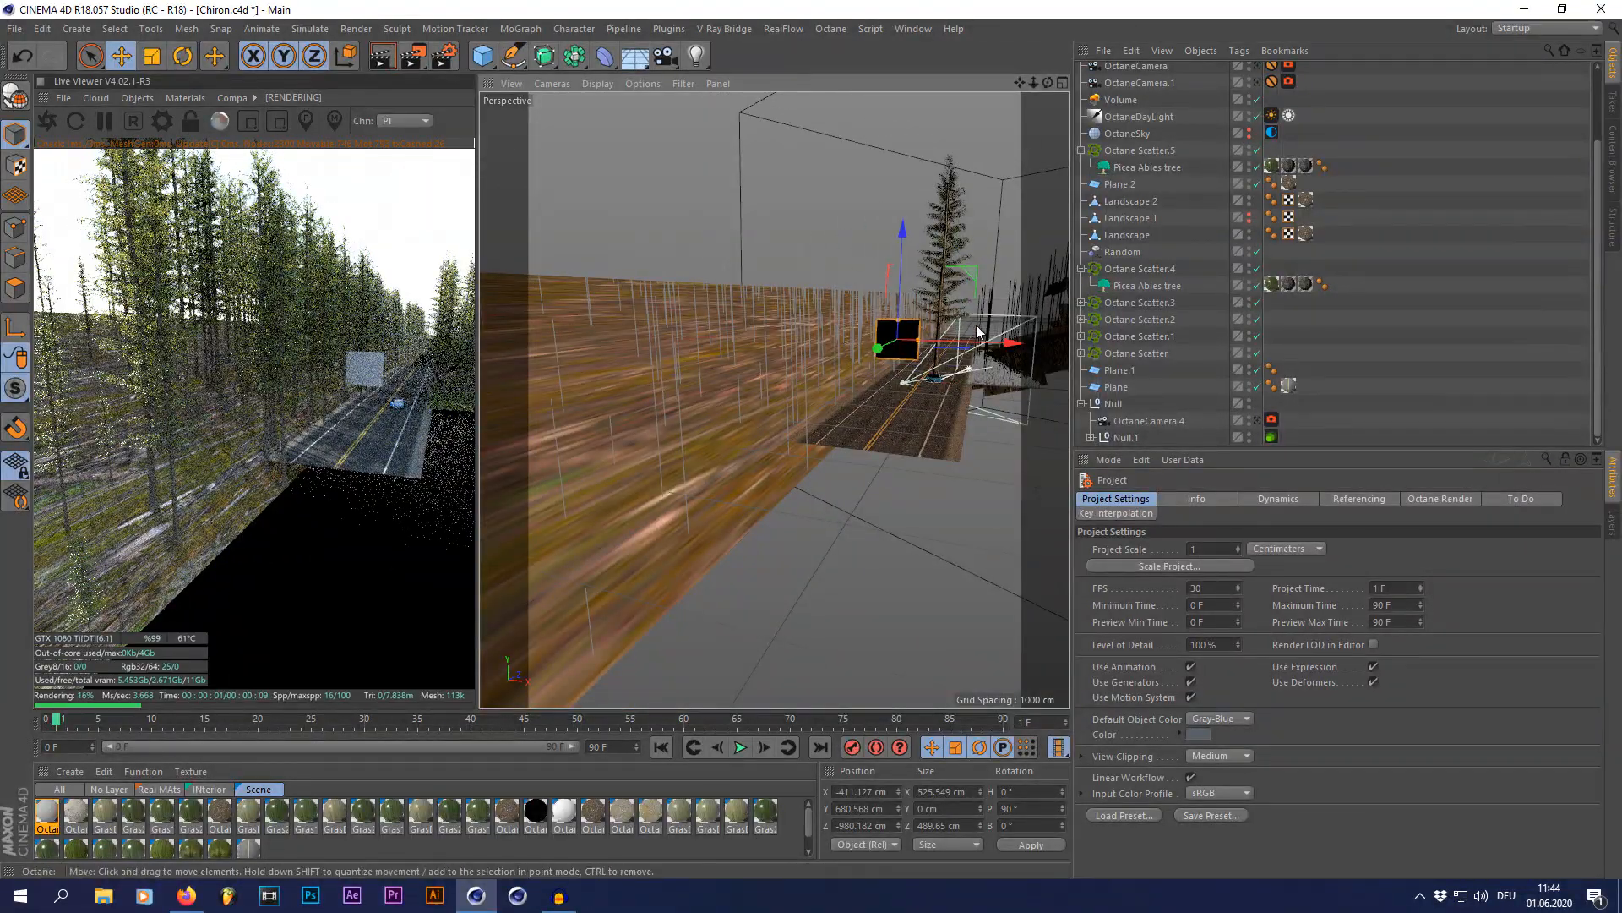
pyautogui.scroll(5, 827, 370)
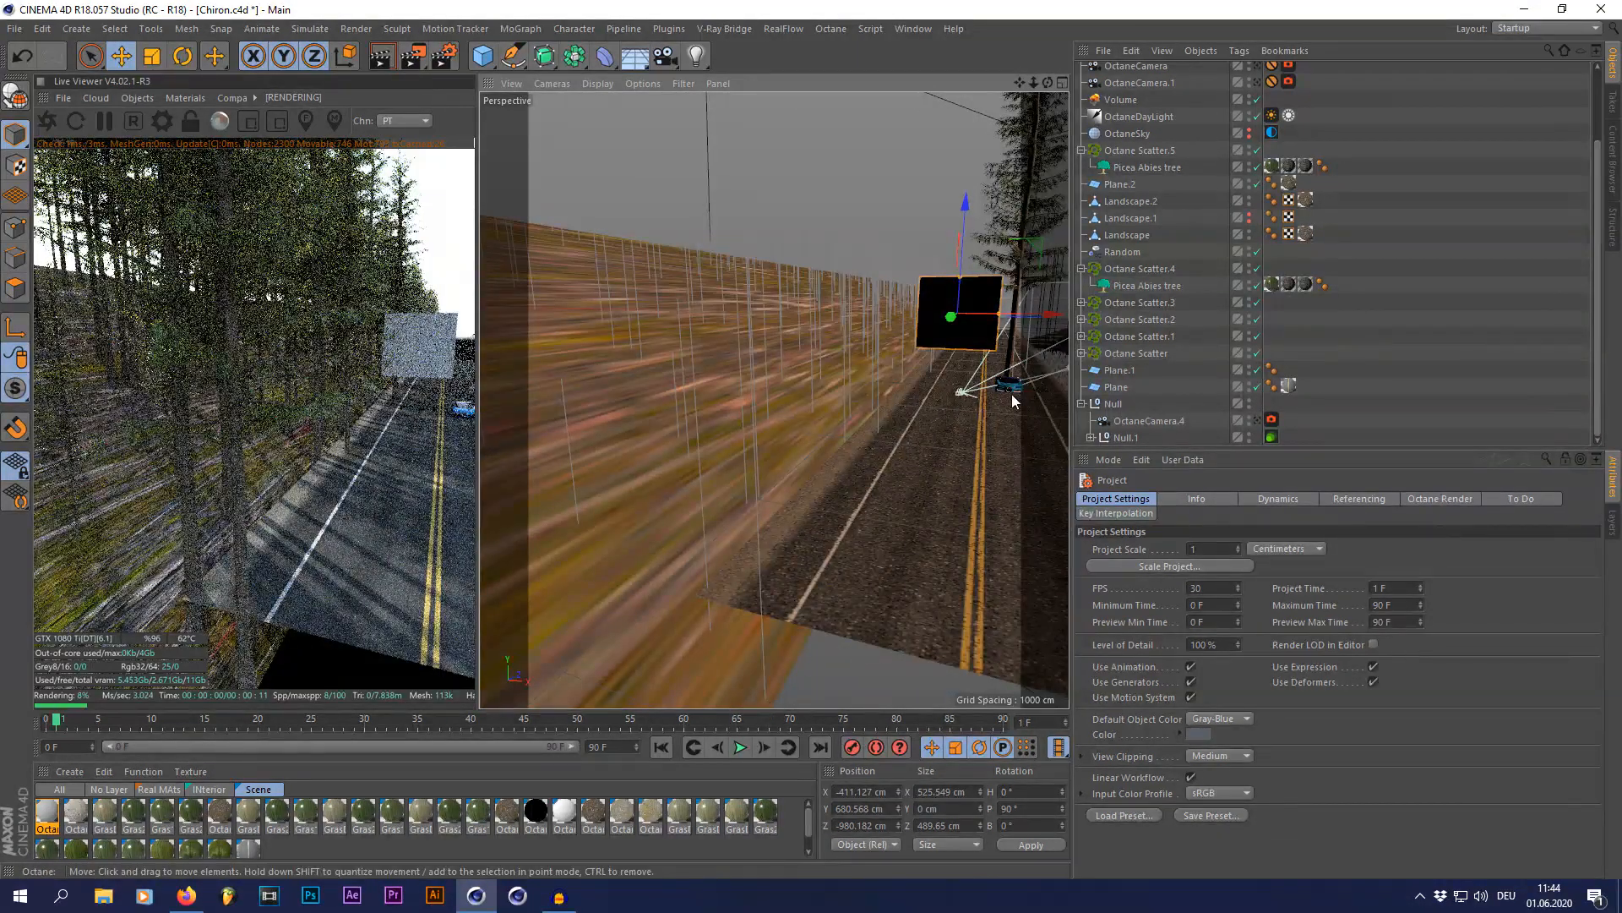
pyautogui.scroll(-2, 672, 444)
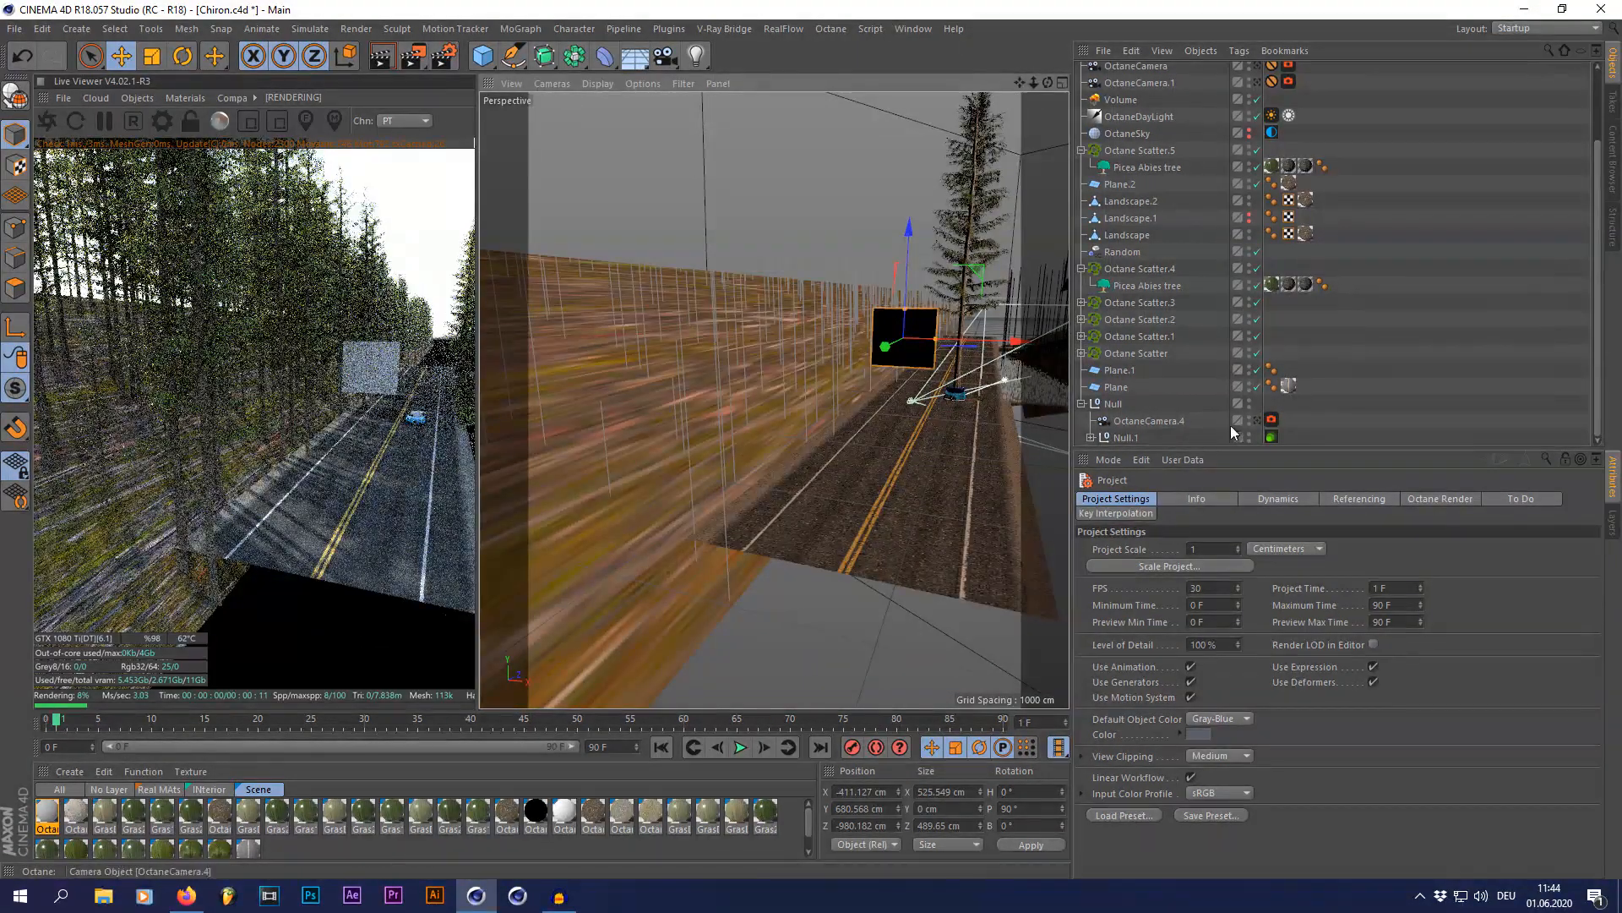
pyautogui.scroll(-2, 701, 419)
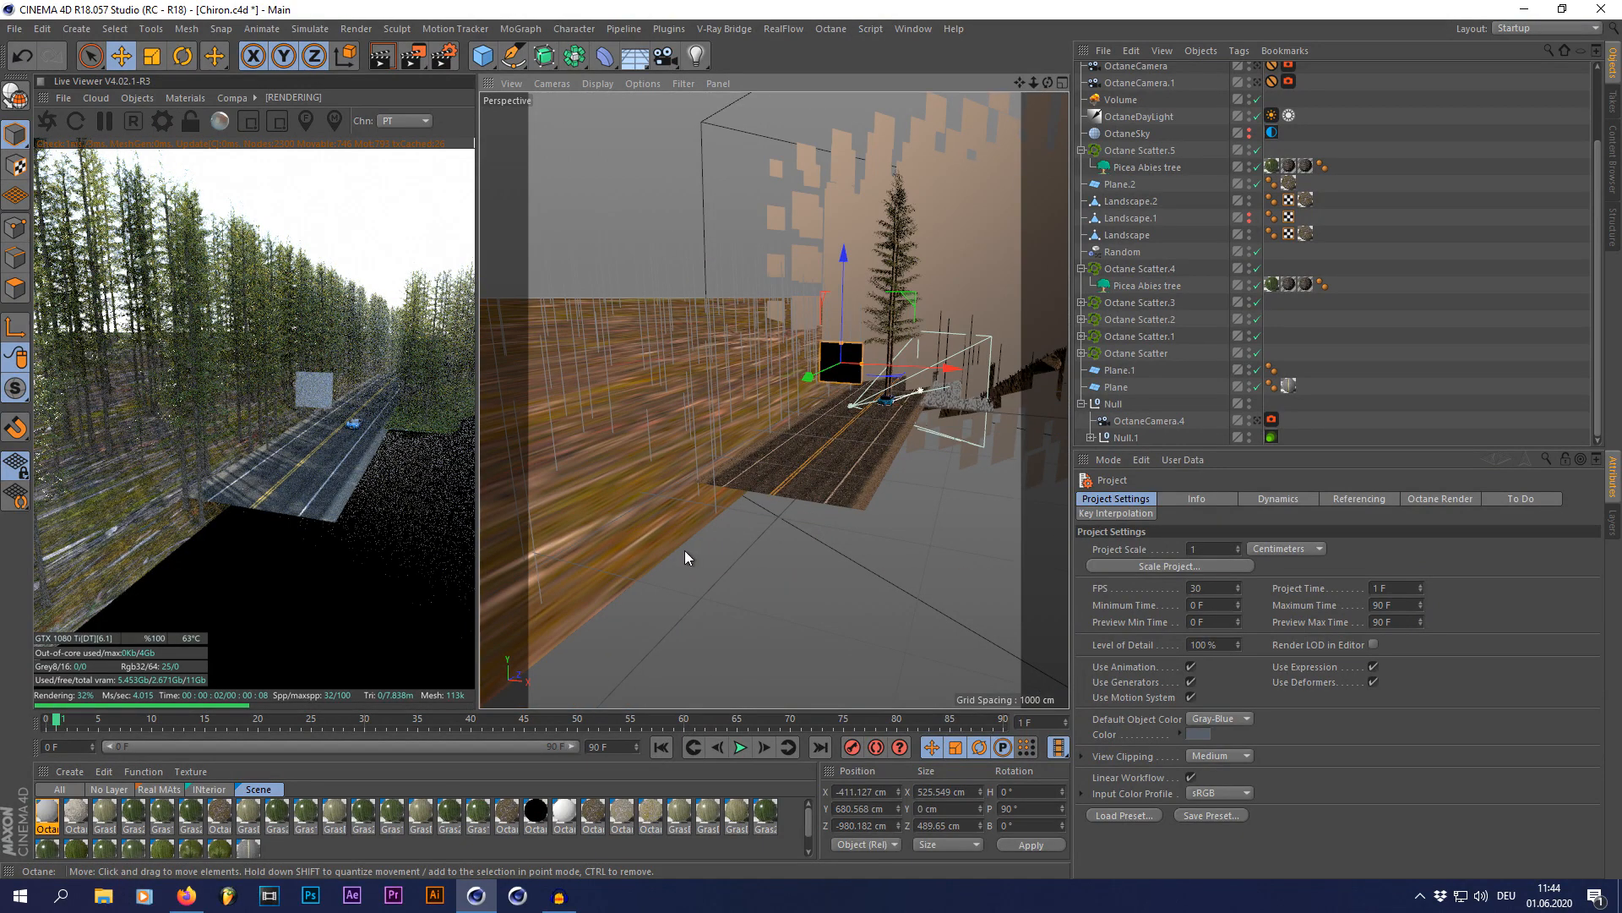
pyautogui.moveTo(1048, 82); pyautogui.dragTo(1115, 83)
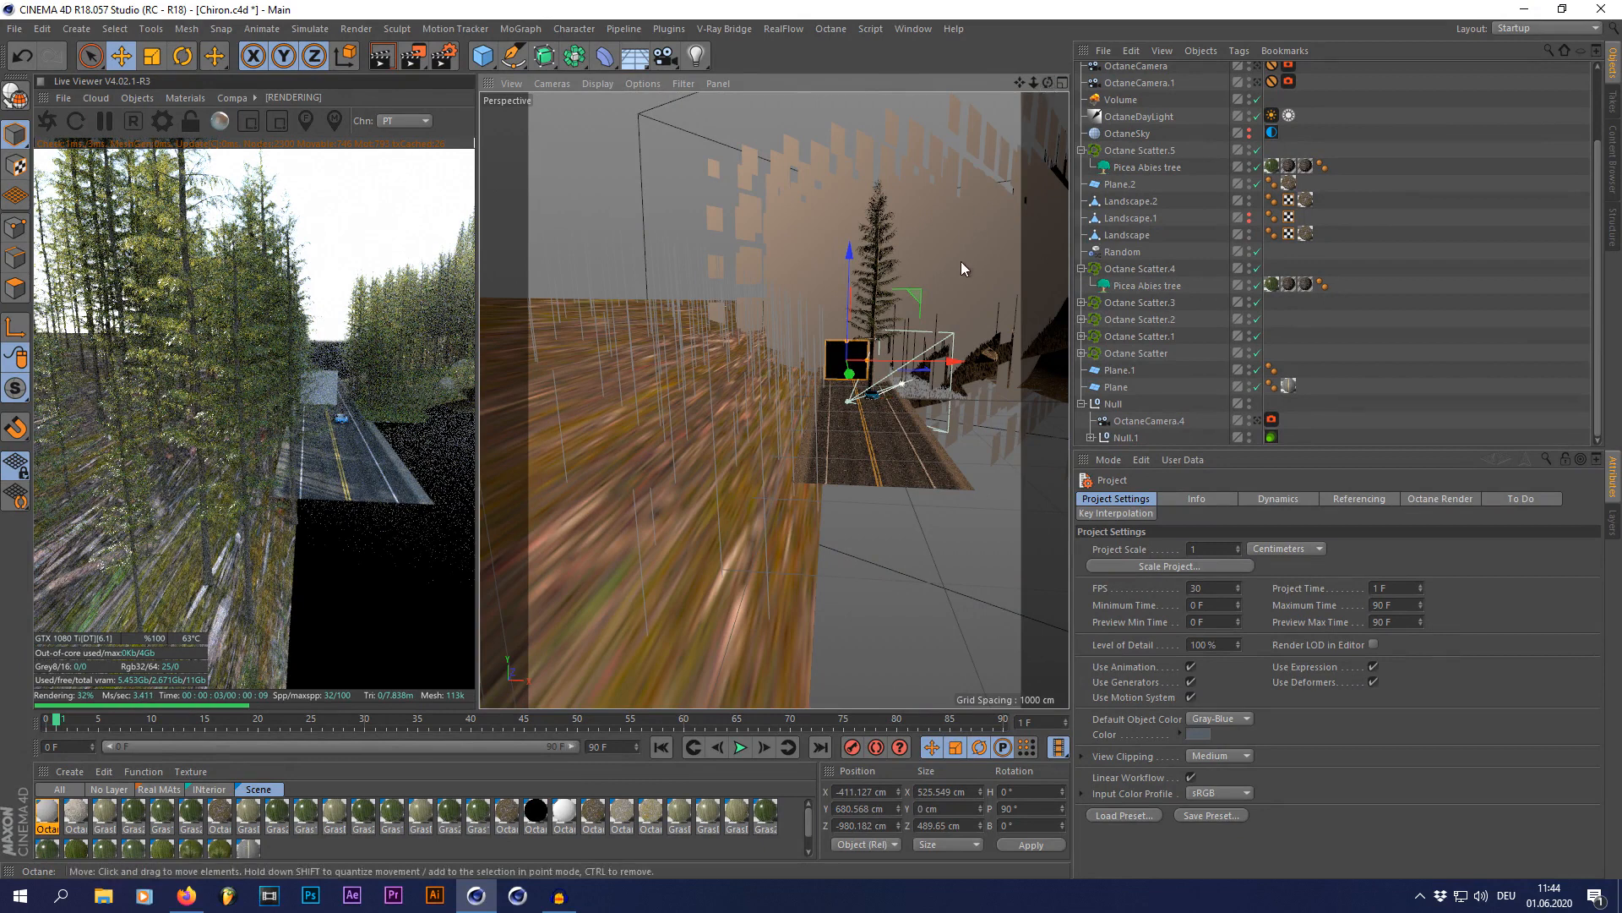
pyautogui.click(1259, 421)
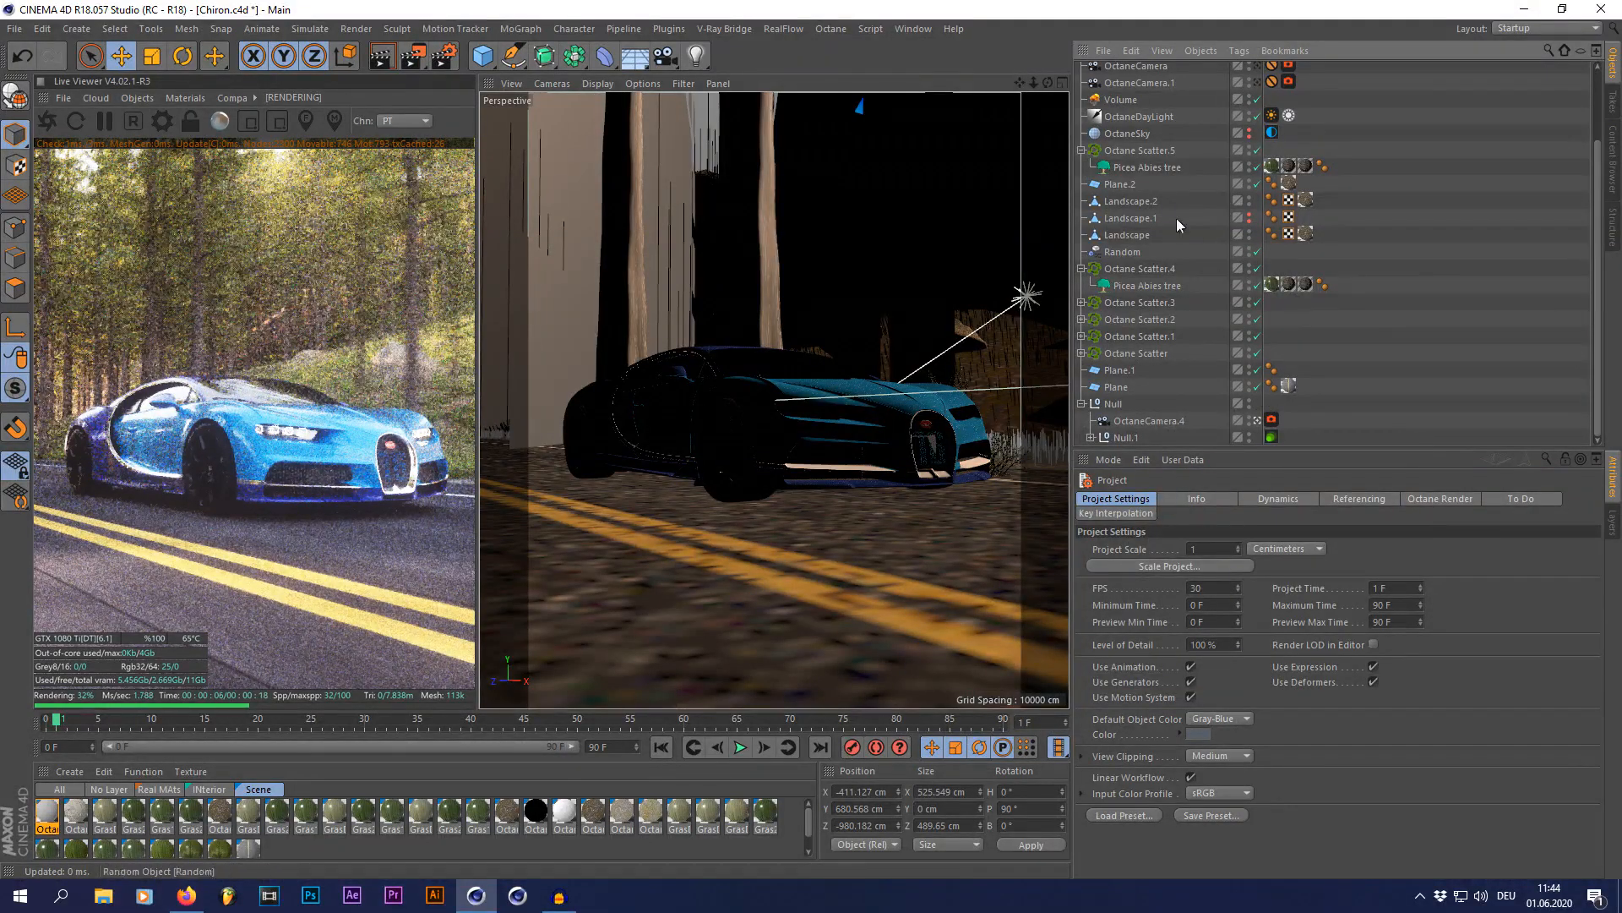
# Step: Inspect the OctaneDayLight's DayLight Tag, checking its sky colour and sun colour in the colour picker
pyautogui.click(1139, 119)
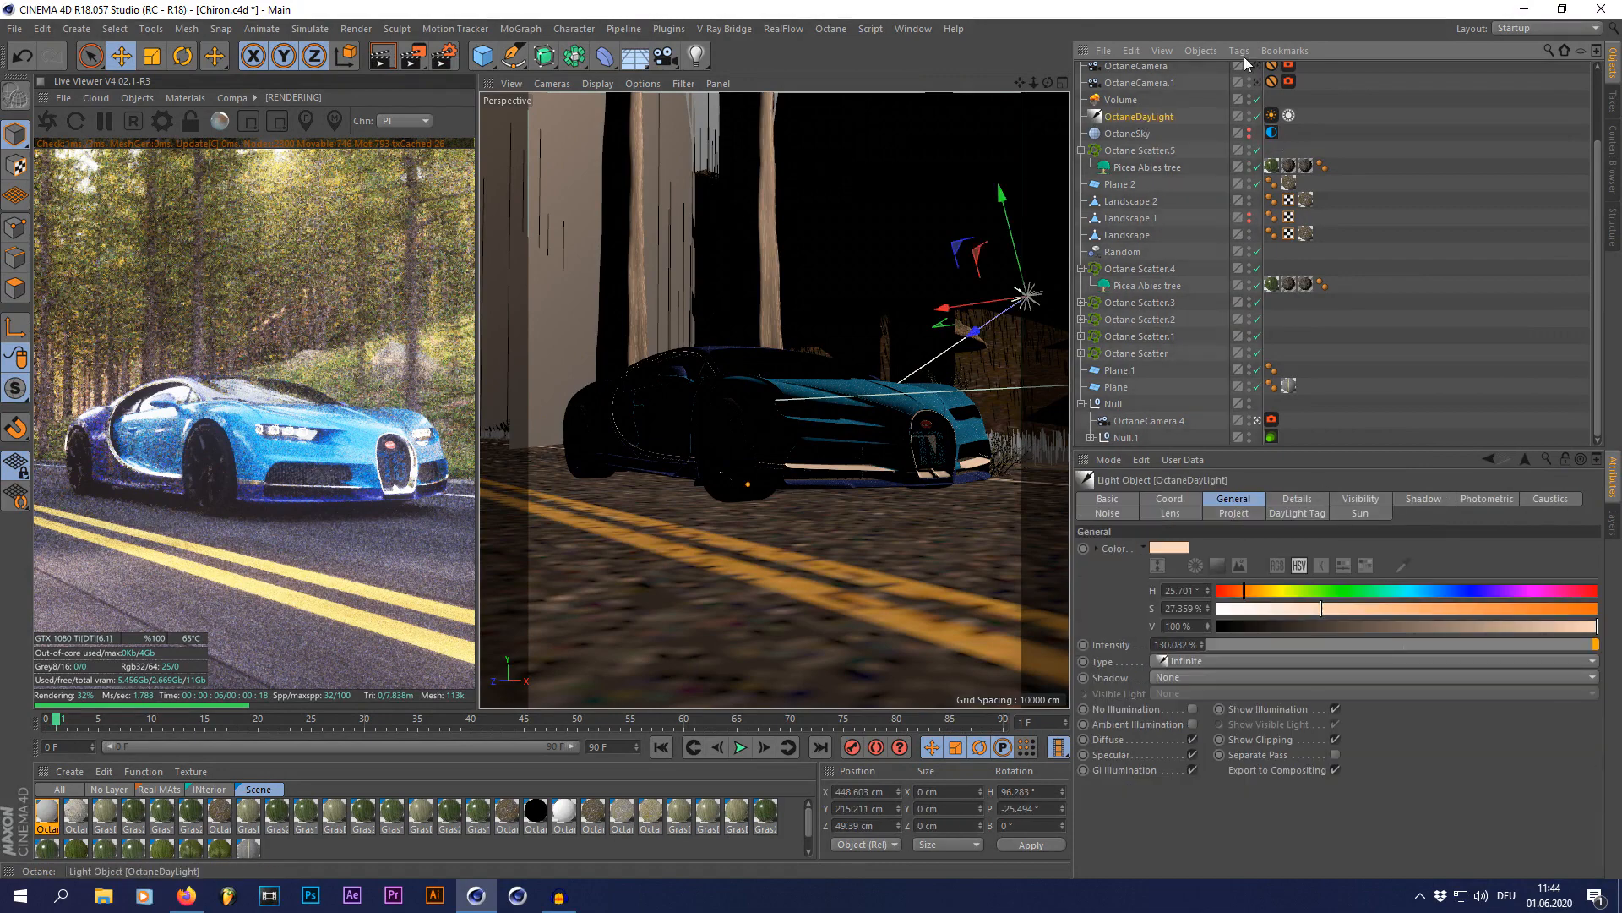
pyautogui.click(1272, 116)
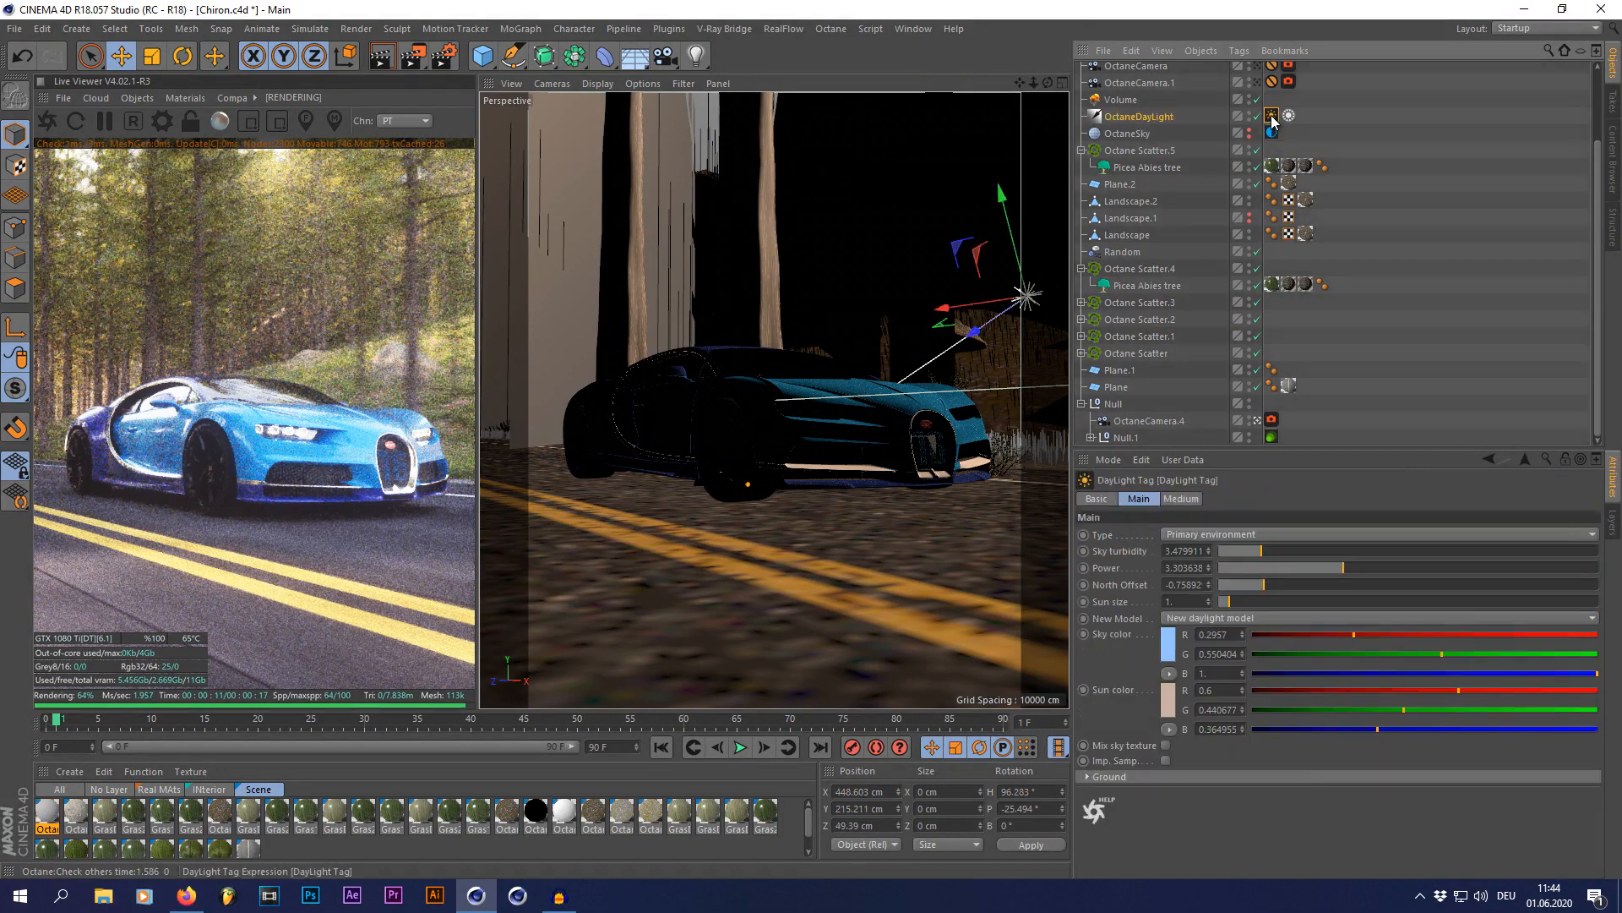
pyautogui.click(1171, 656)
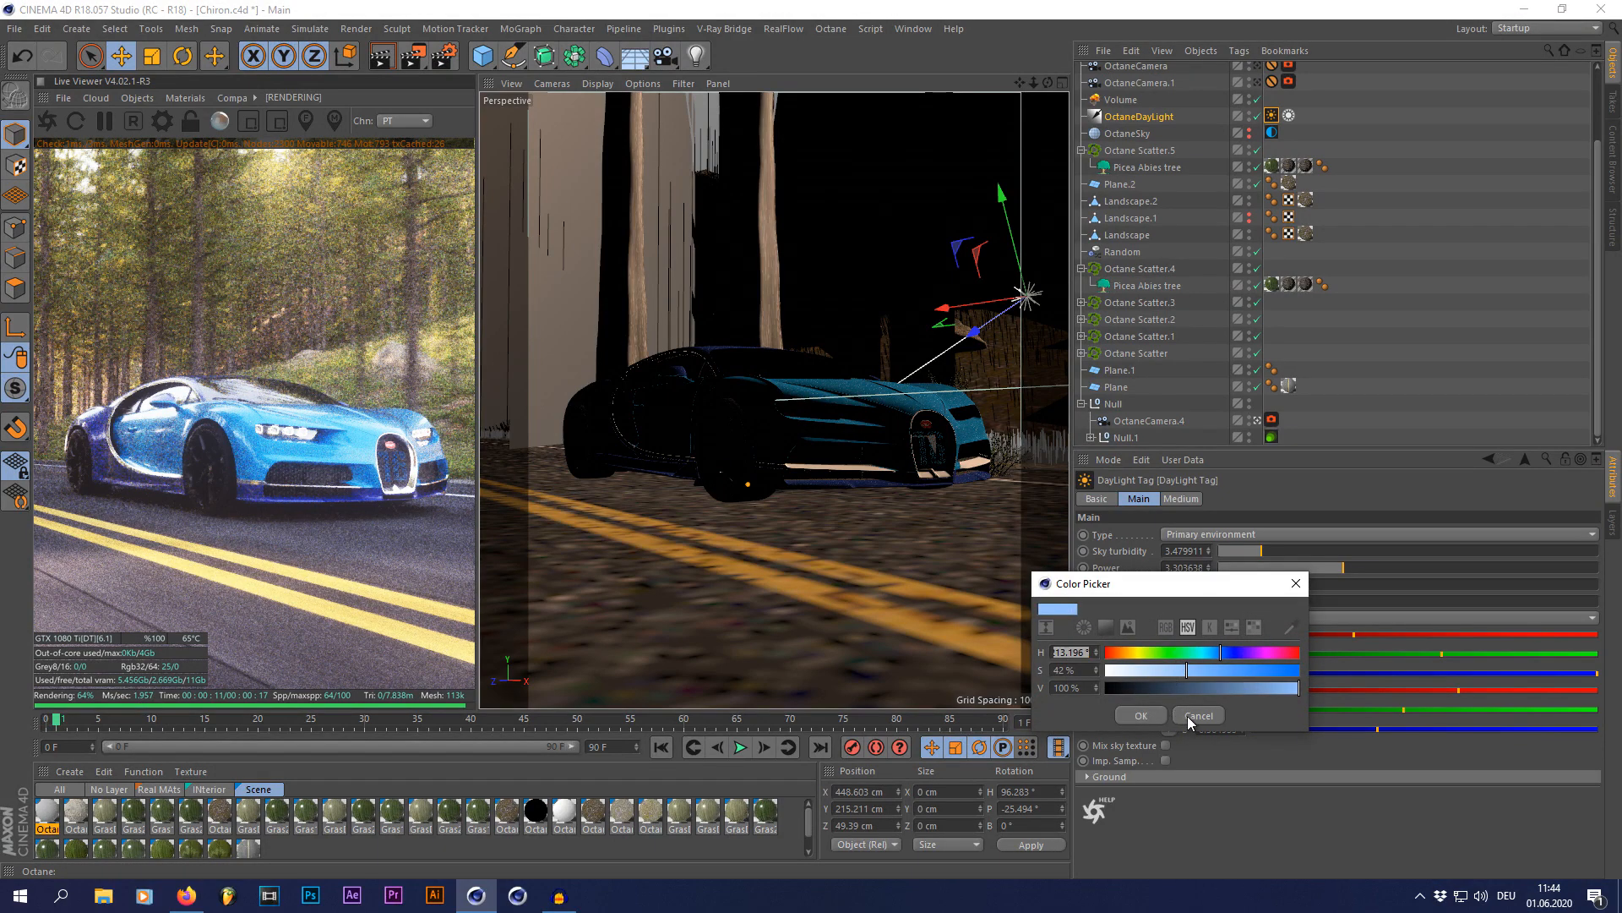
pyautogui.click(1153, 718)
pyautogui.click(1176, 715)
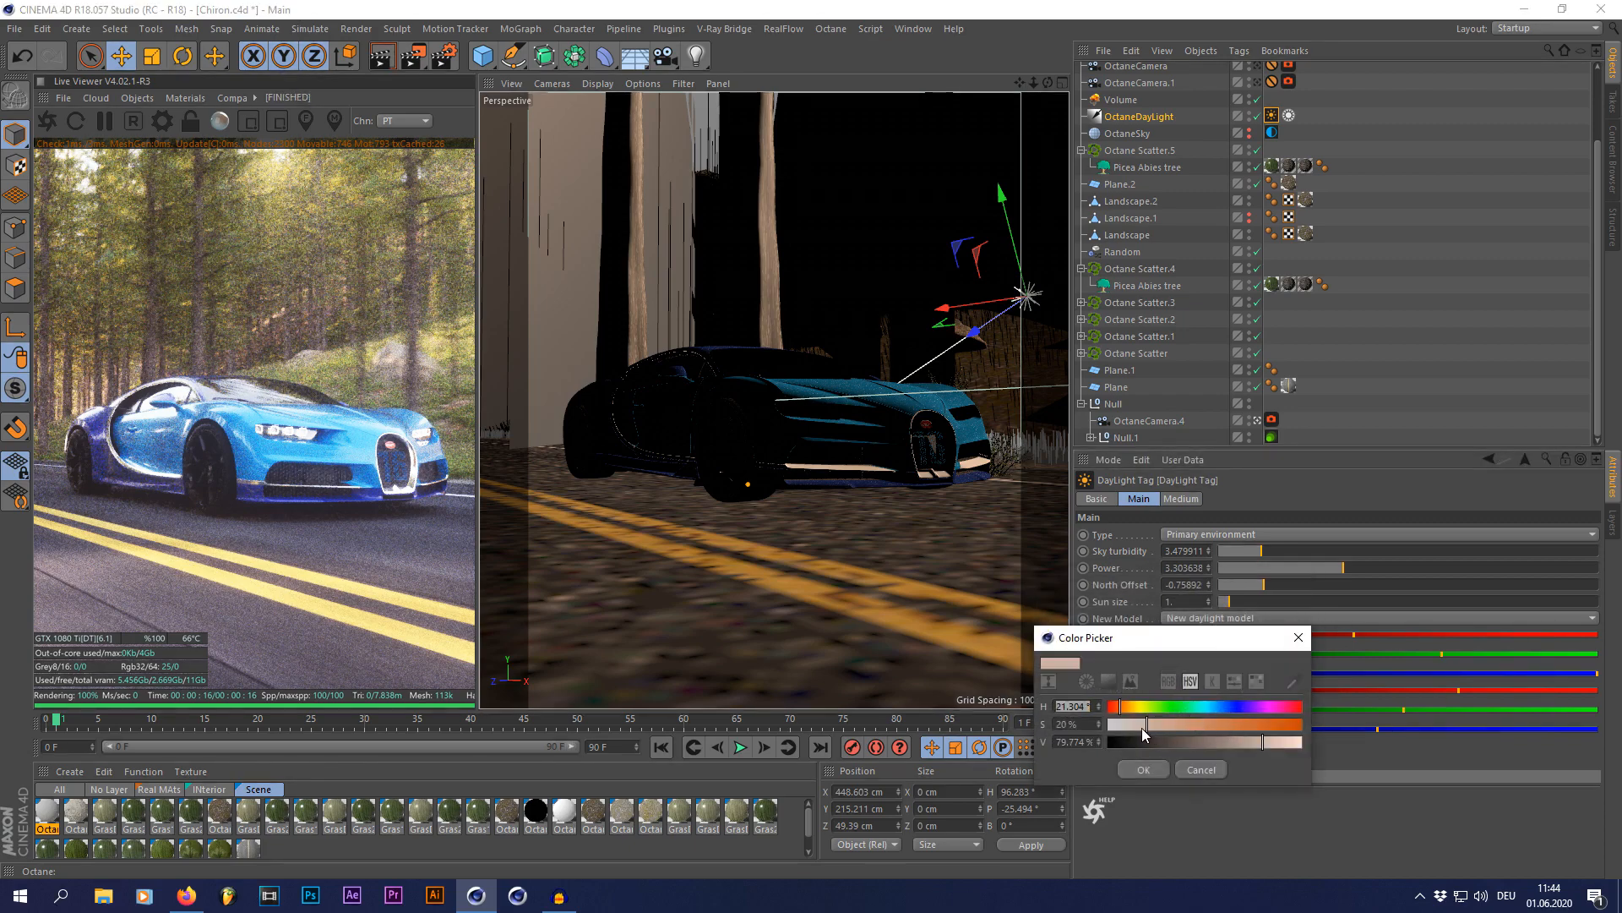
pyautogui.click(1141, 770)
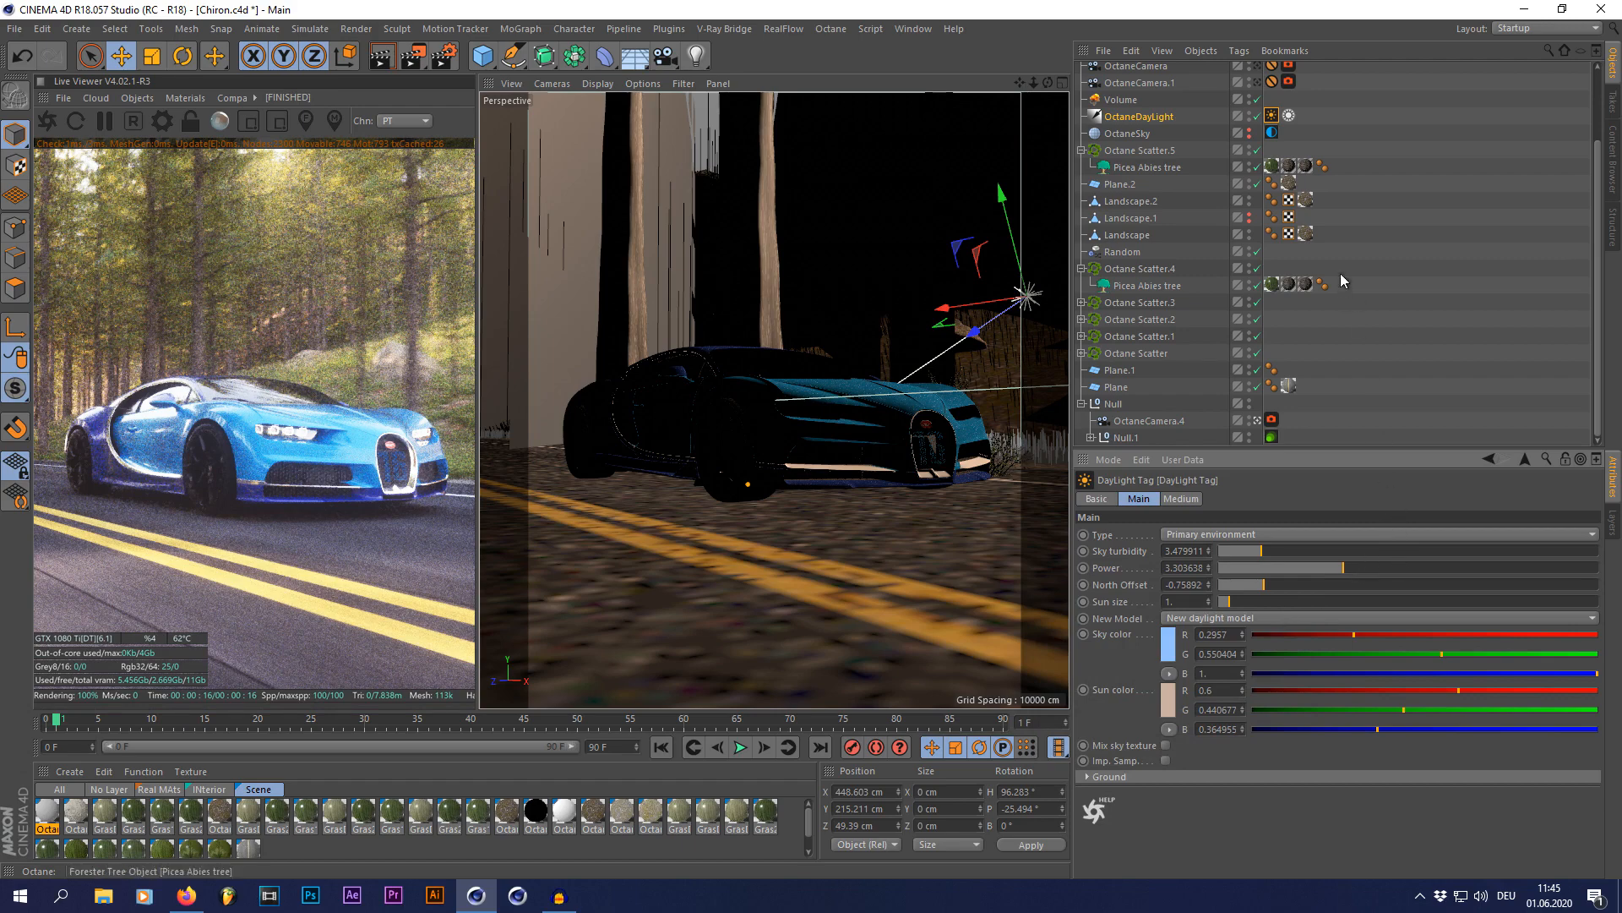
# Step: Select the Volume object and examine how its box encloses the scene from outside OctaneCamera.4, restoring the camera view at the end
pyautogui.click(1114, 101)
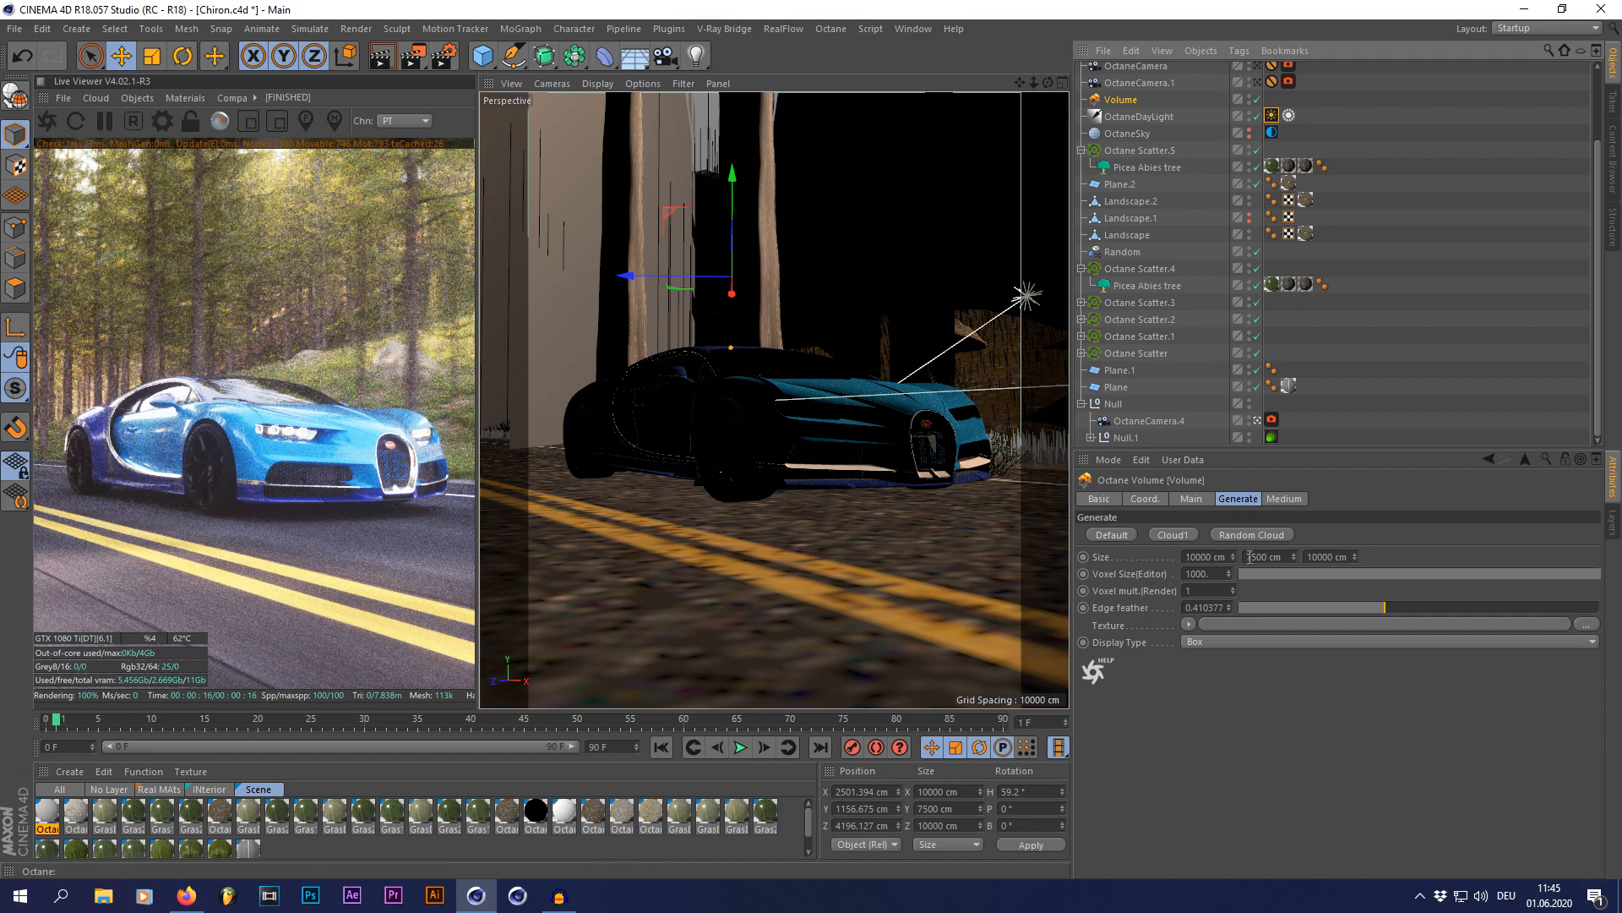
pyautogui.click(1256, 420)
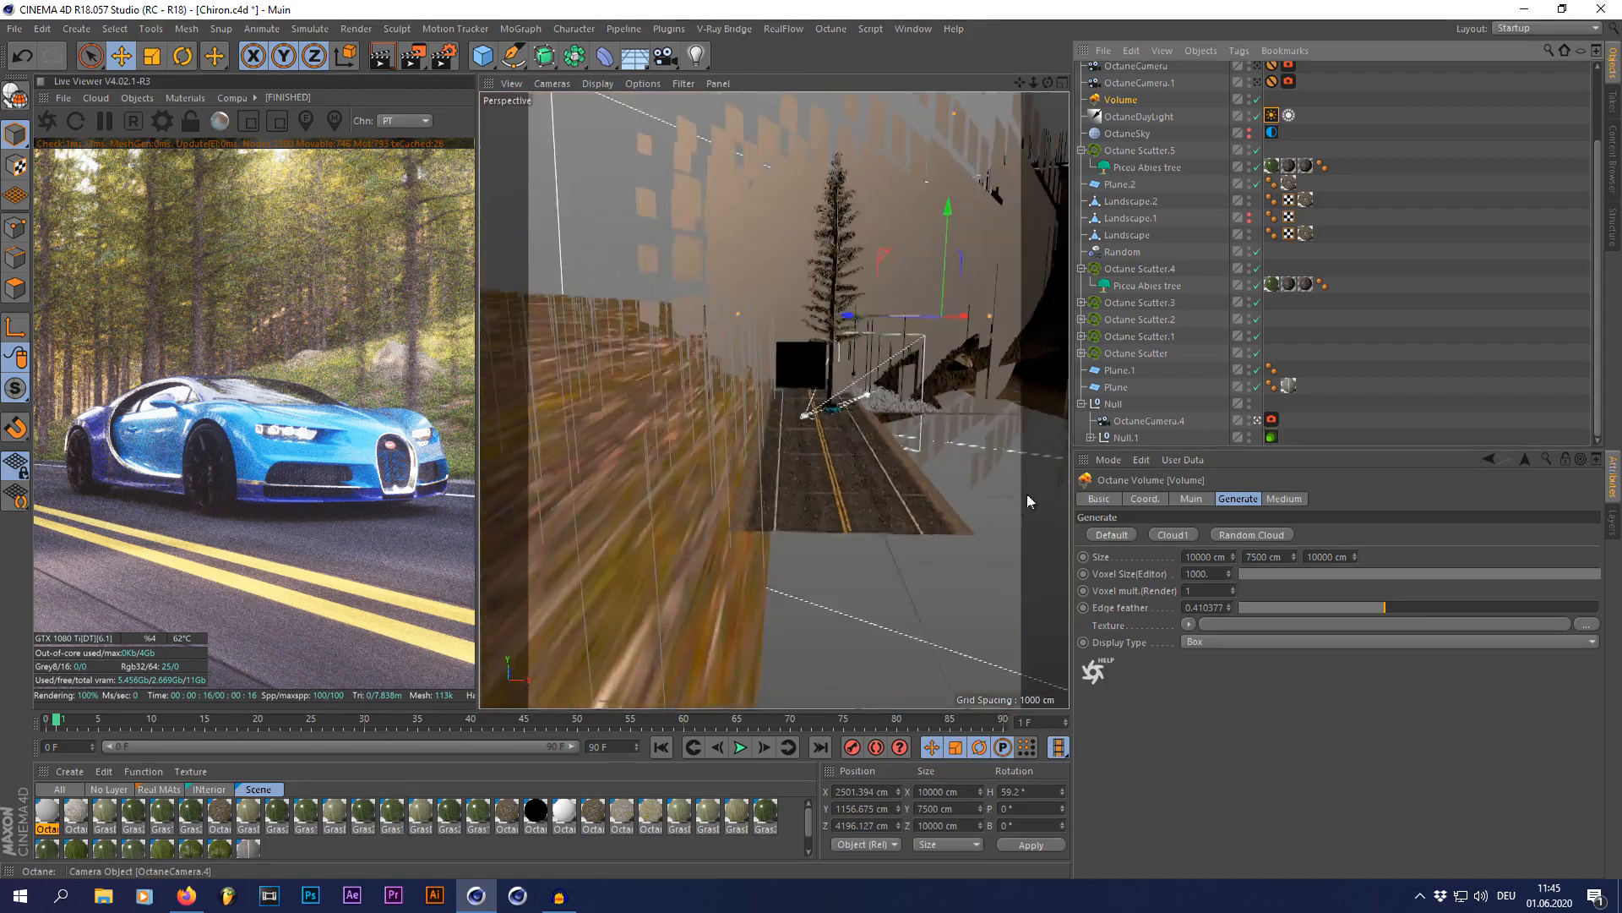
pyautogui.scroll(-1, 931, 535)
pyautogui.keyDown('alt'); pyautogui.moveTo(861, 467); pyautogui.dragTo(896, 411); pyautogui.keyUp('alt')
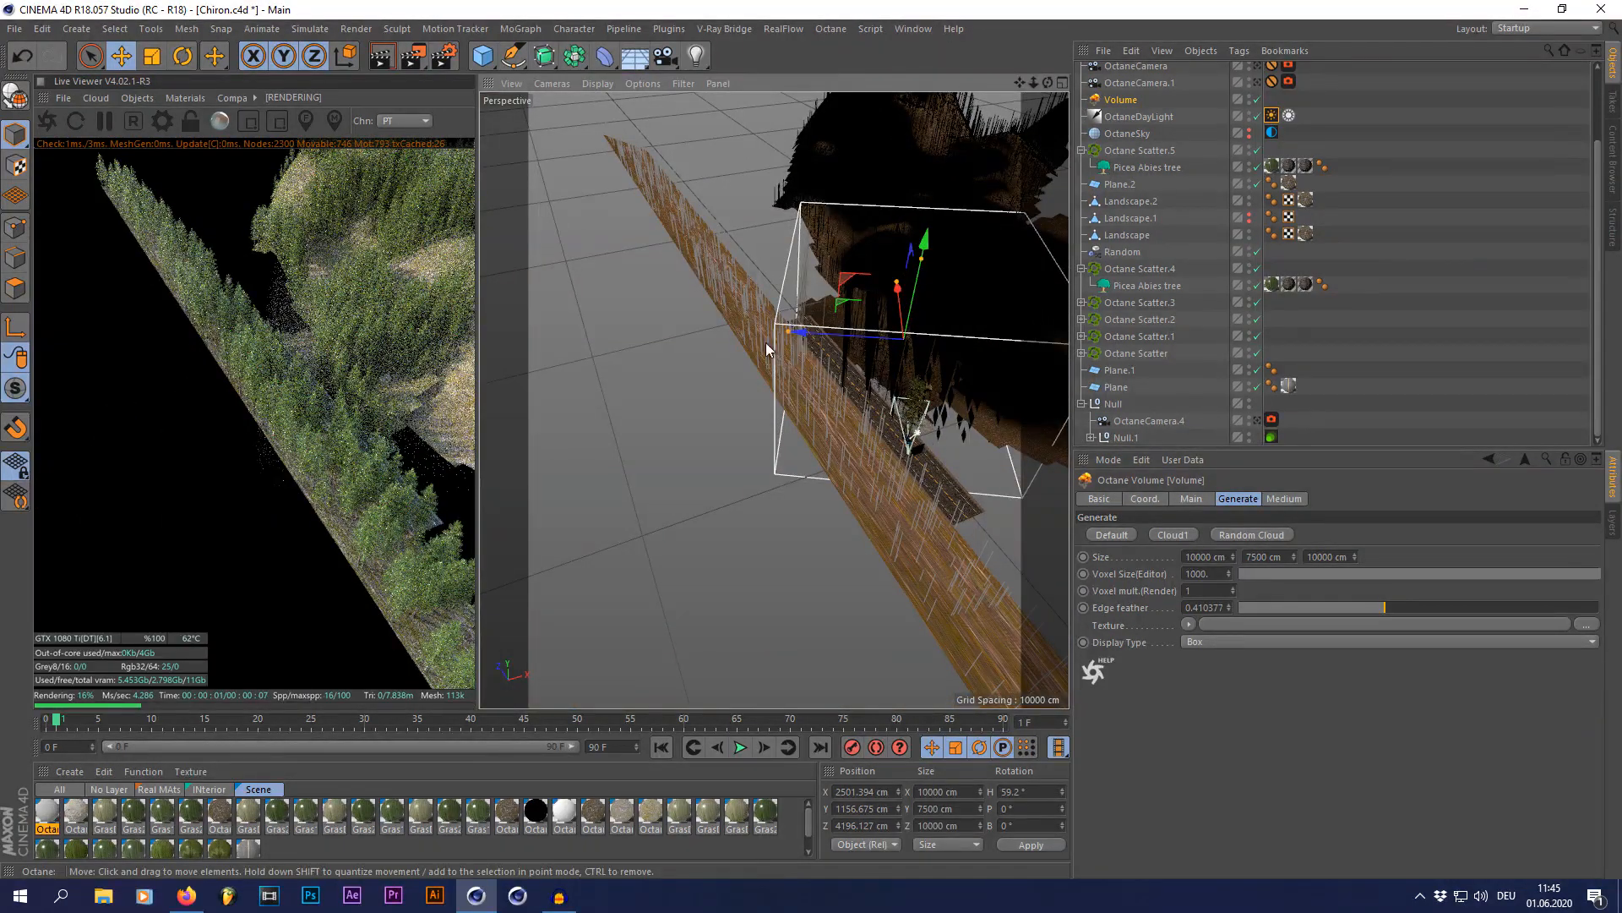
pyautogui.click(1258, 419)
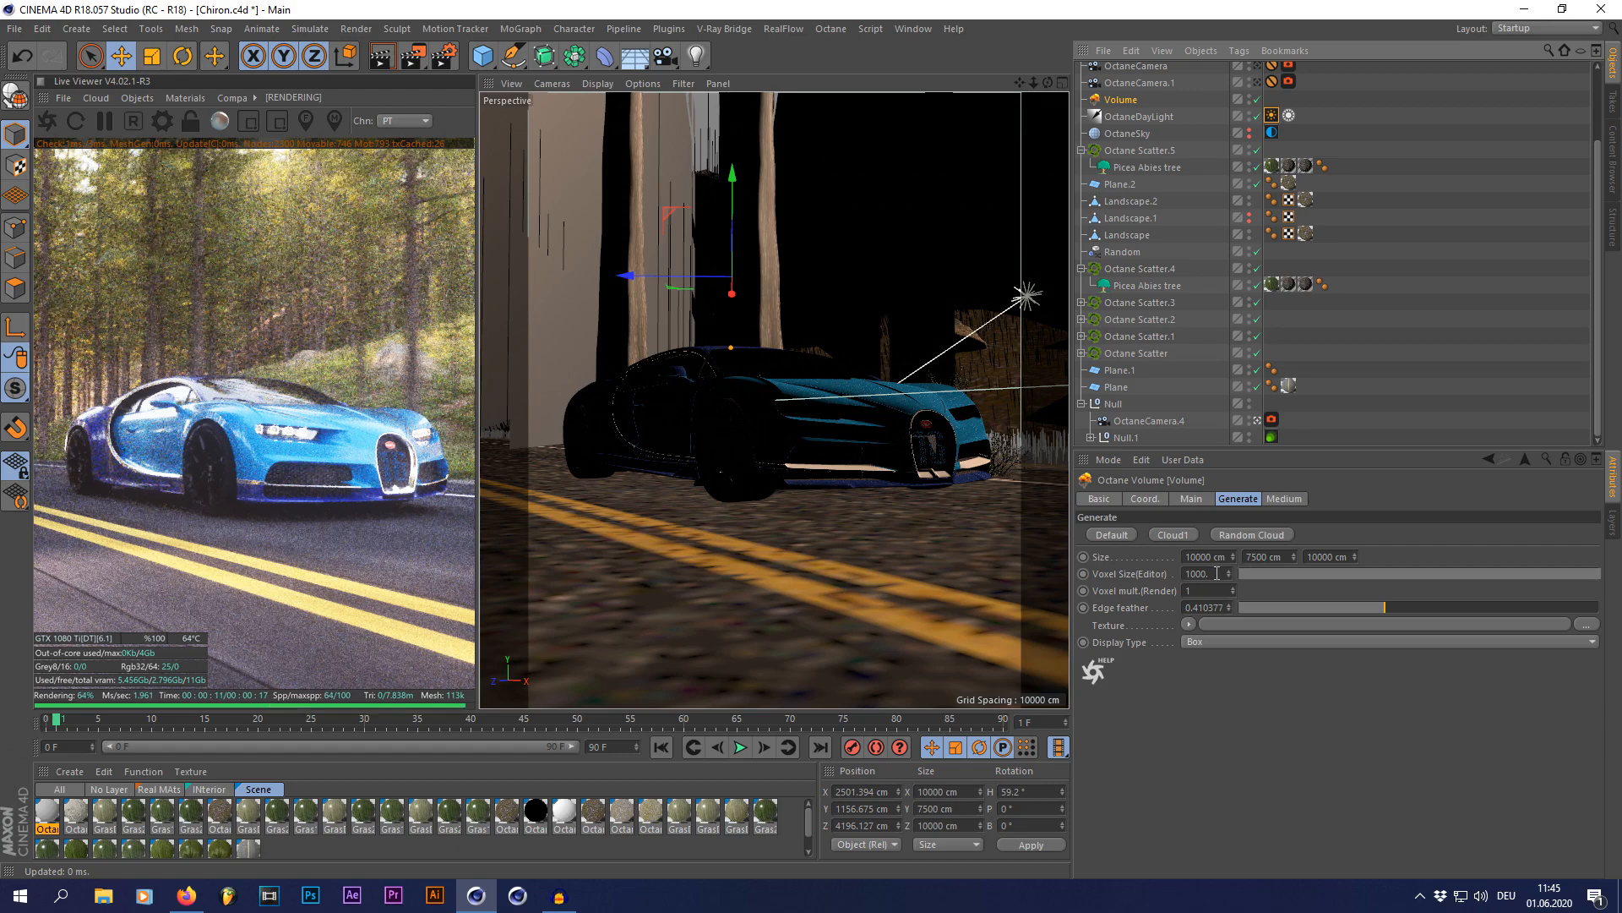
# Step: Inspect the Volume's fog medium, reviewing the RgbSpectrum absorption colour and the absorption and scattering settings
pyautogui.click(1273, 499)
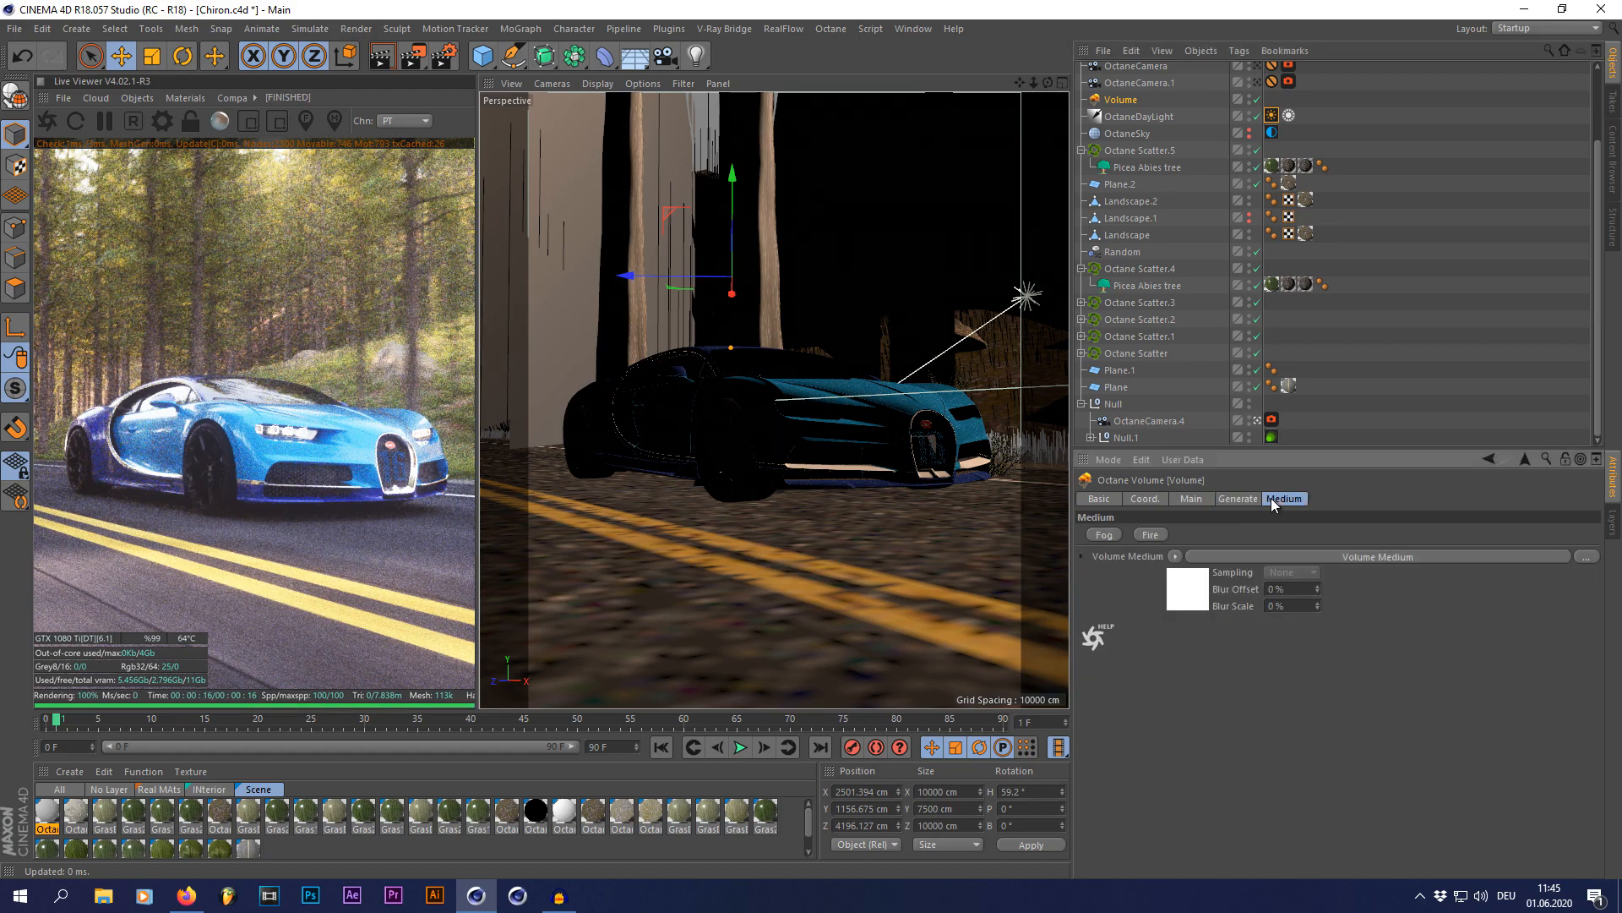
pyautogui.click(1180, 585)
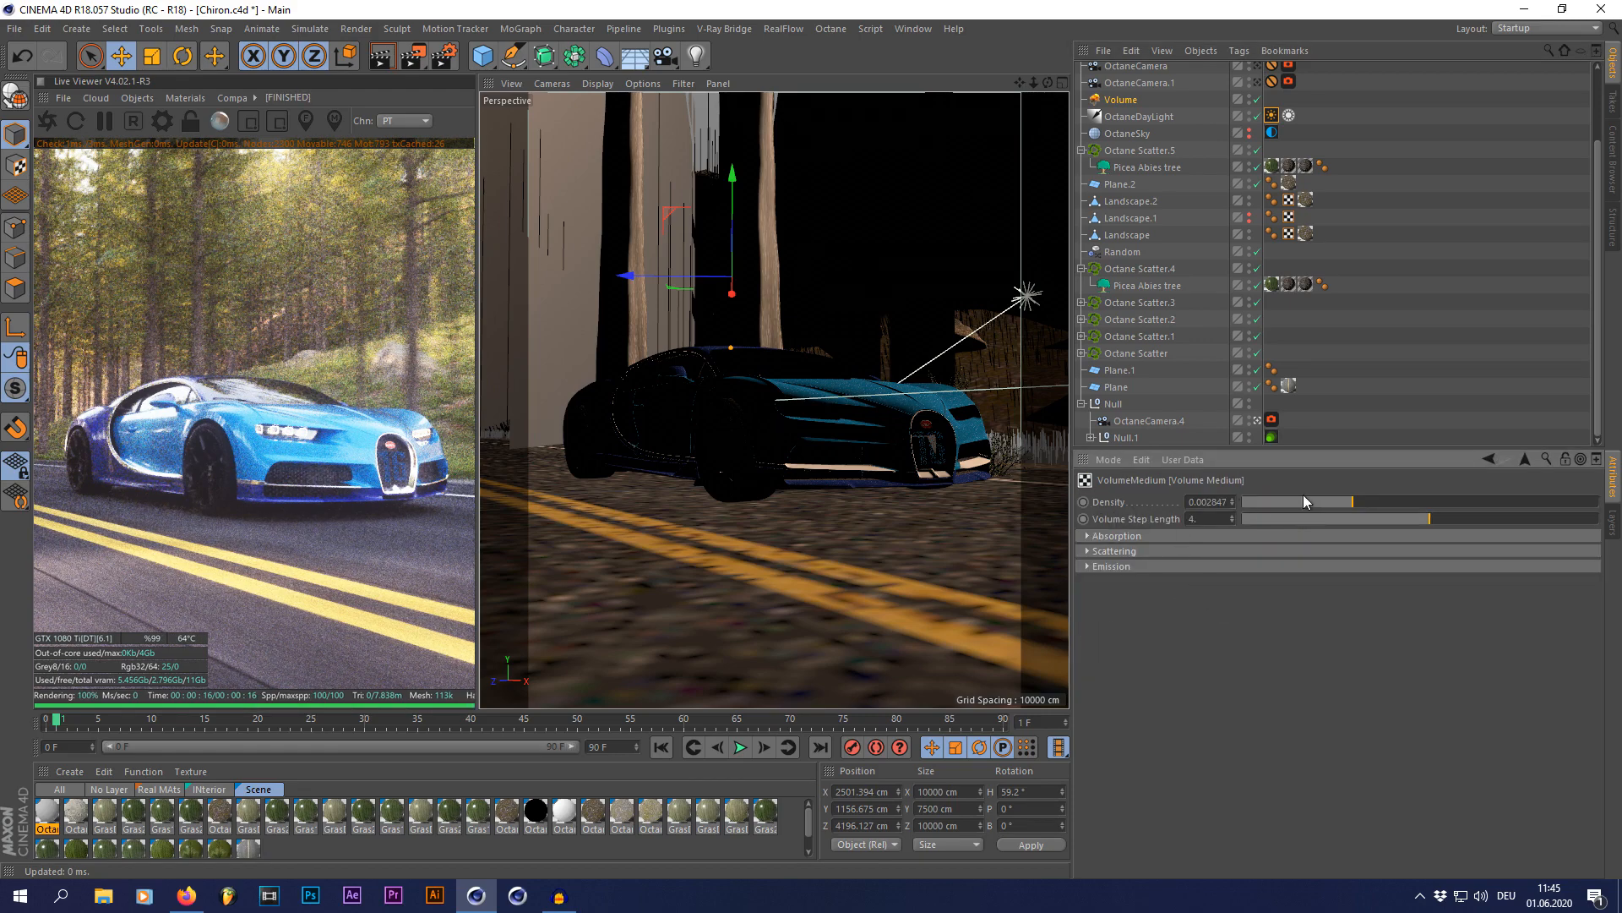
pyautogui.click(1110, 536)
pyautogui.click(1210, 588)
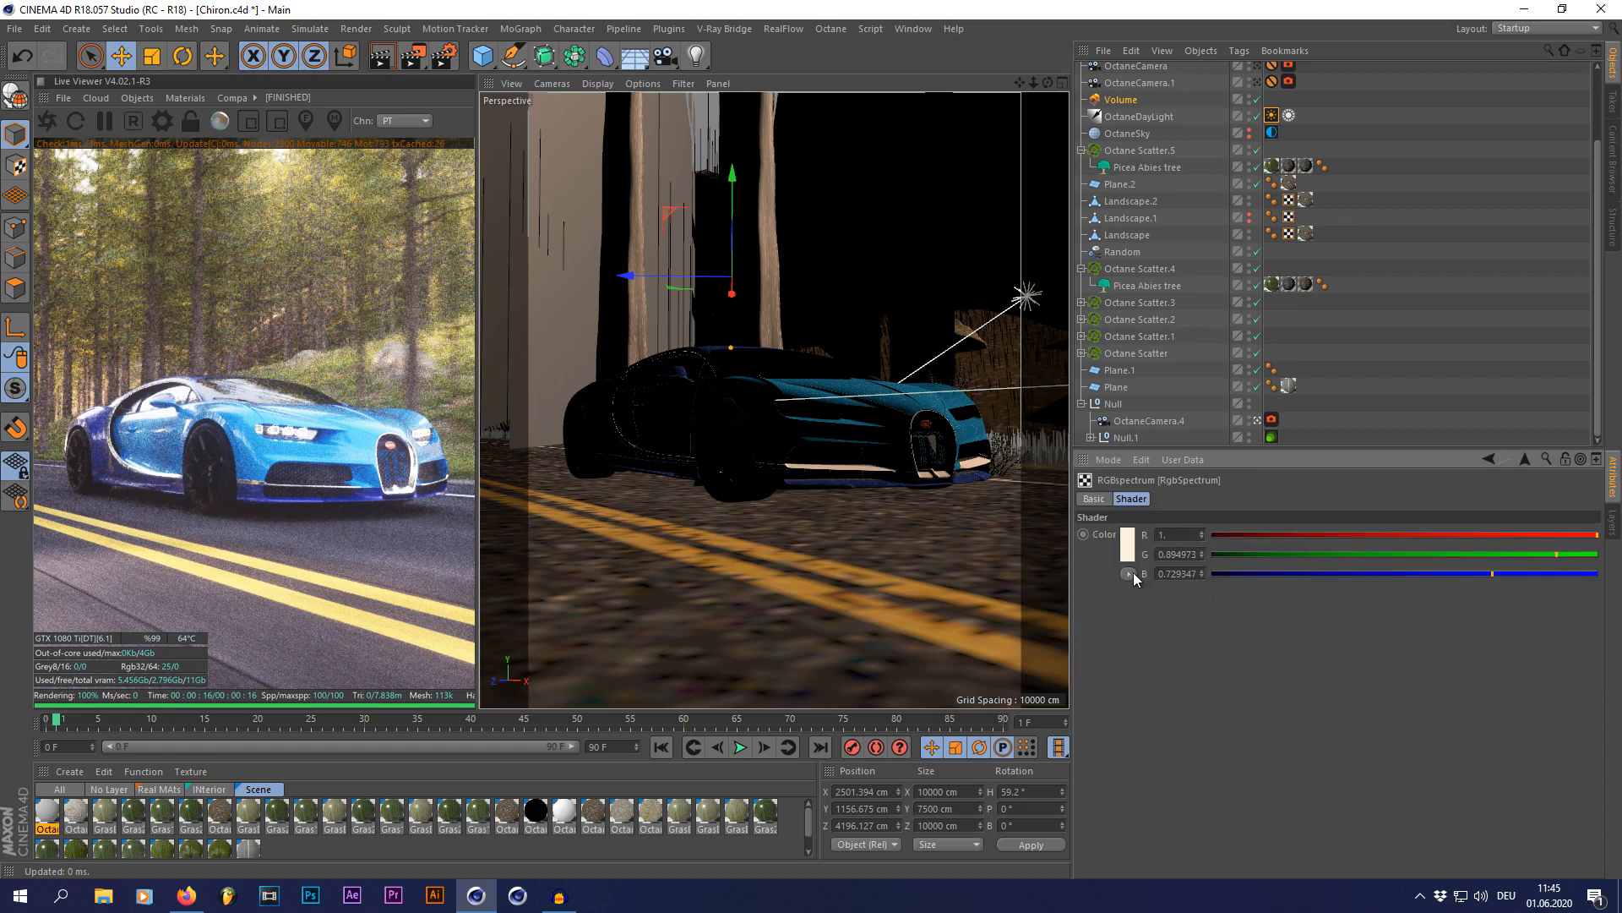
pyautogui.click(1128, 546)
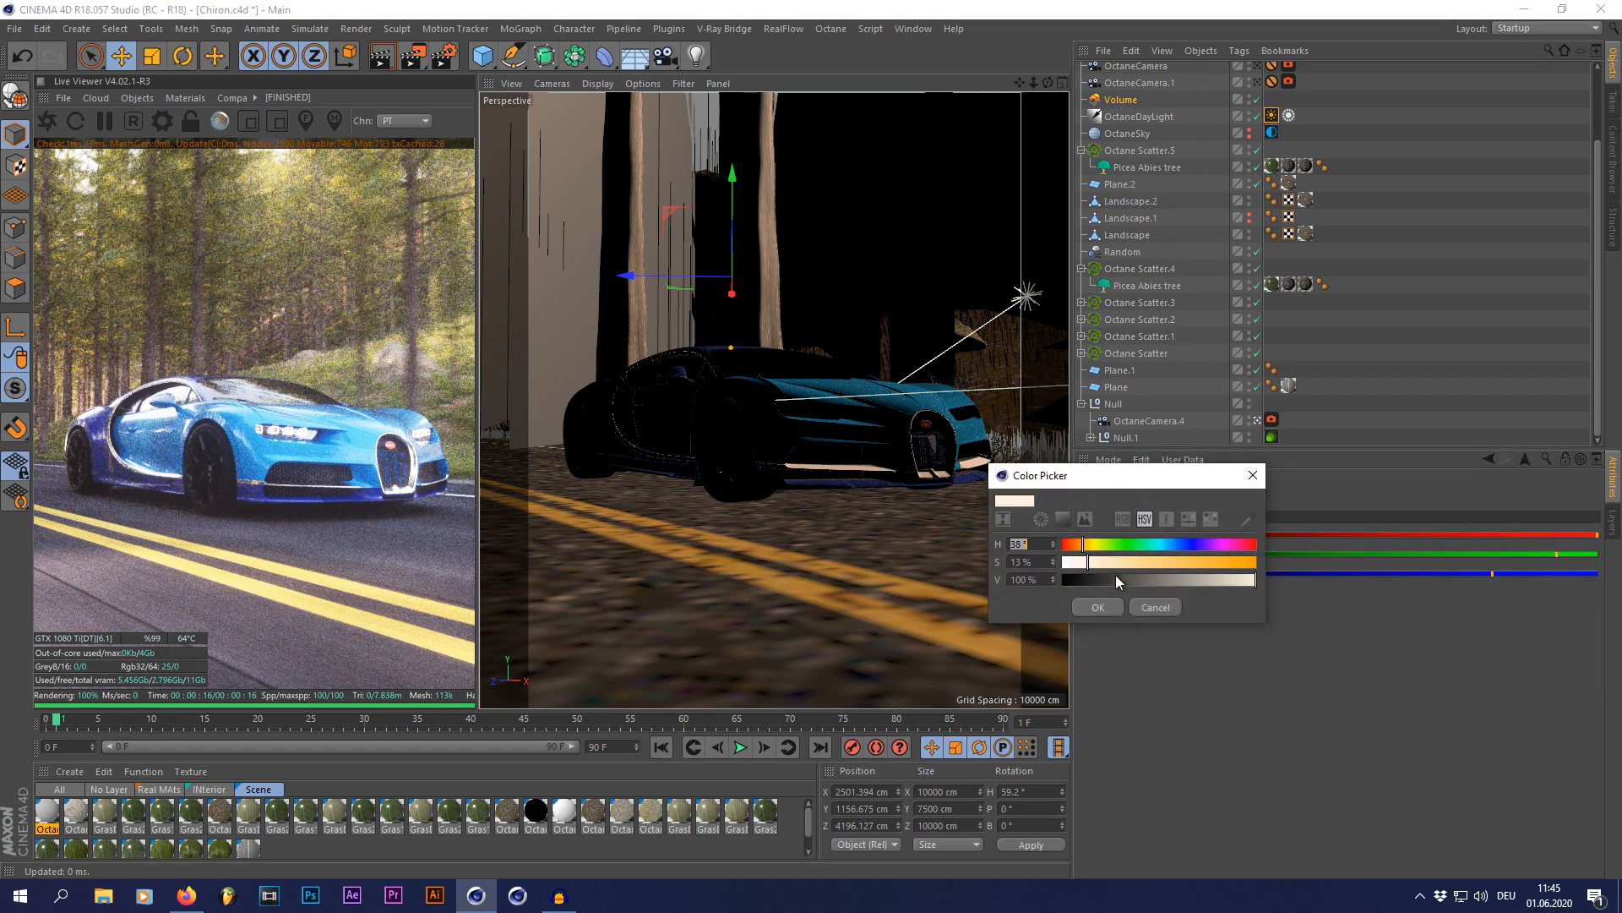
pyautogui.click(1097, 607)
pyautogui.click(1489, 459)
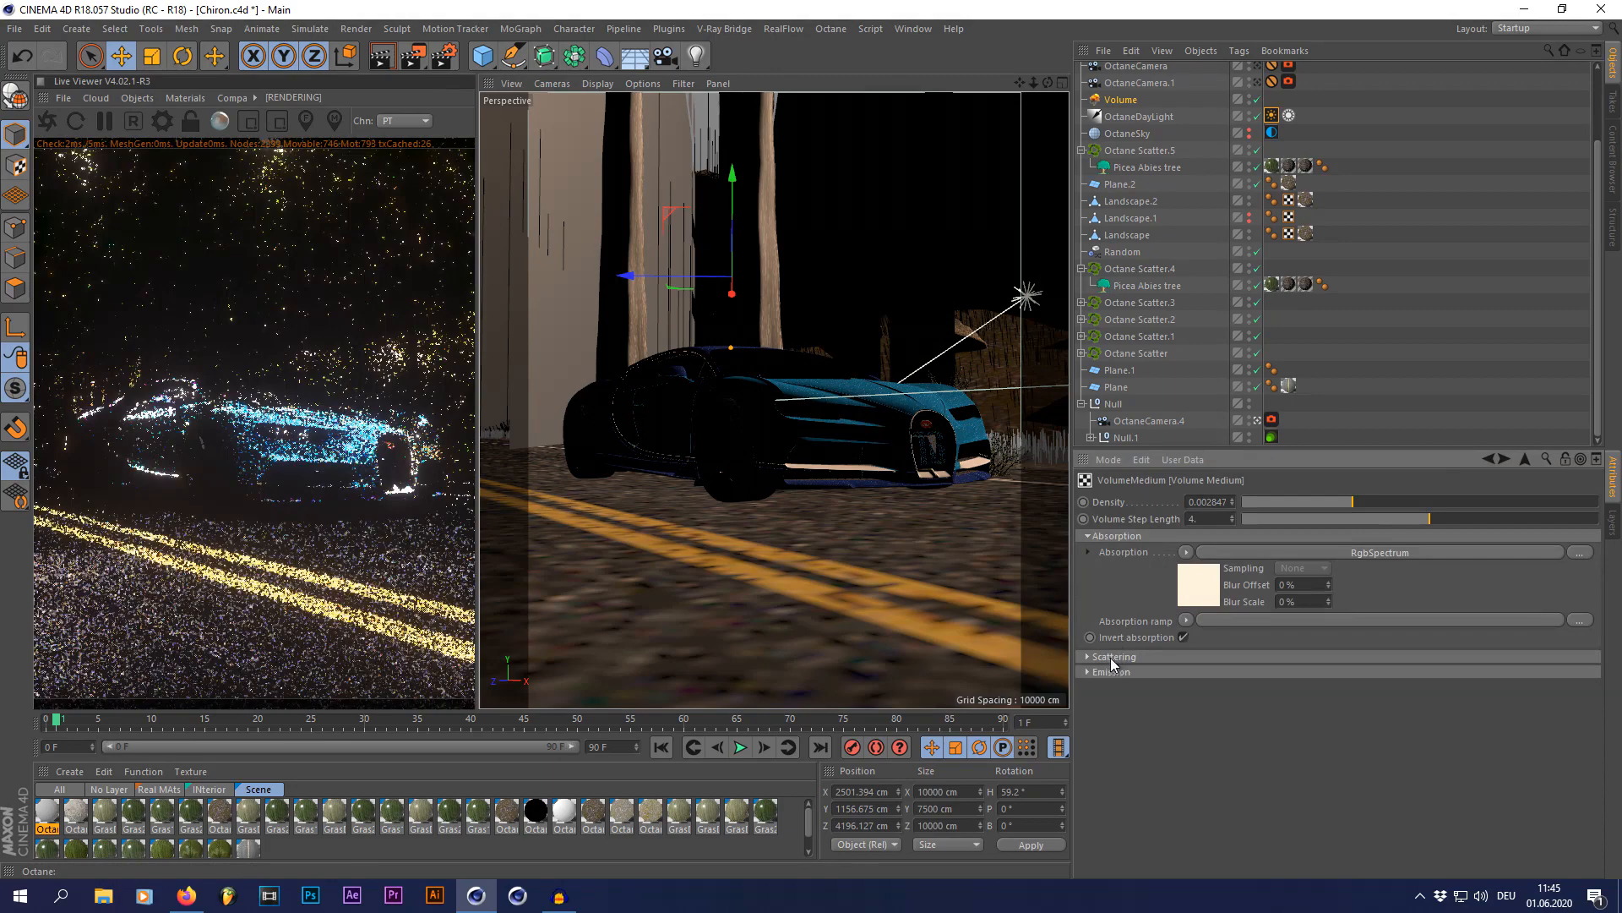
pyautogui.click(1111, 657)
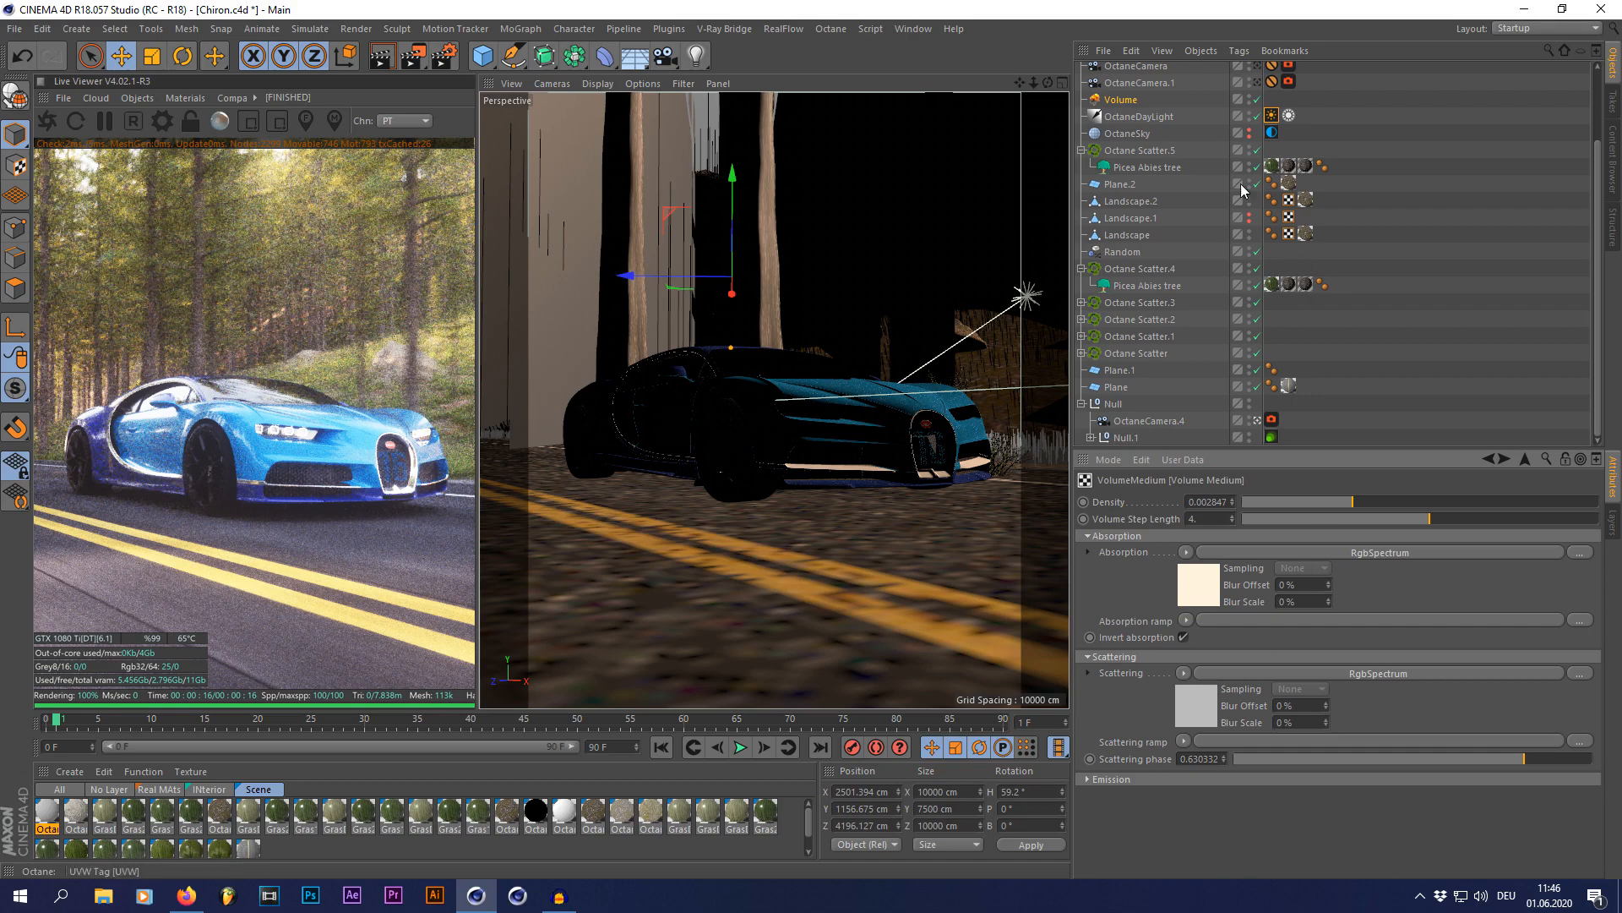
# Step: Review the DayLight Tag again, examine the volume and landscape from several outside angles, and go back to OctaneCamera.4
pyautogui.click(1272, 116)
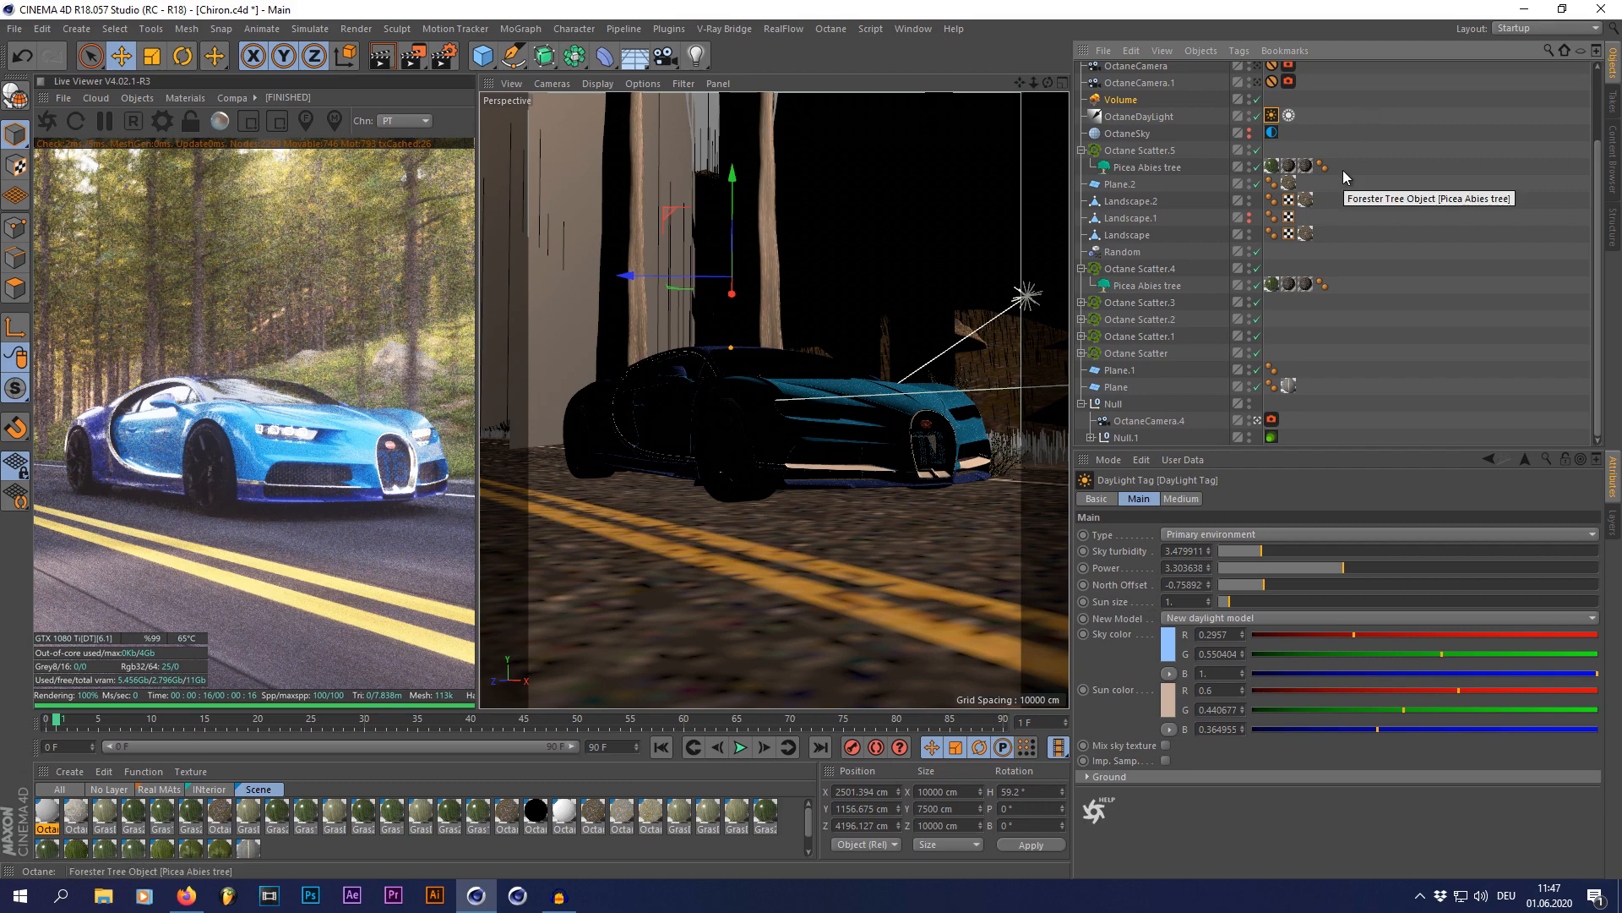
pyautogui.click(1257, 420)
pyautogui.moveTo(775, 492); pyautogui.dragTo(765, 489)
pyautogui.moveTo(1048, 82); pyautogui.dragTo(756, 460)
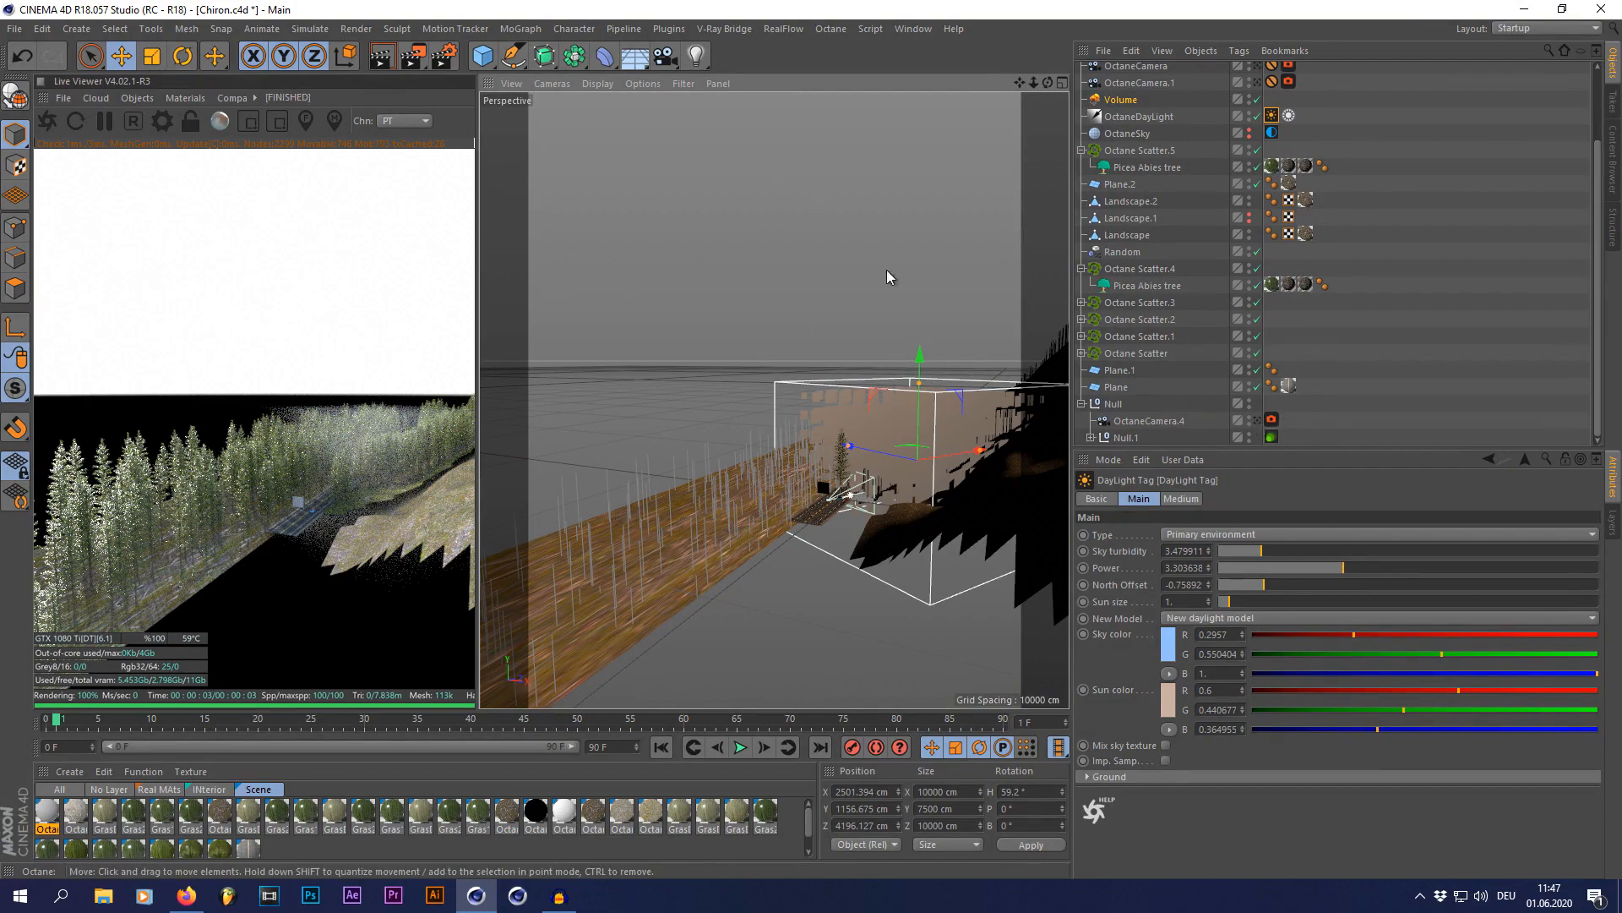
pyautogui.moveTo(1048, 83); pyautogui.dragTo(971, 173)
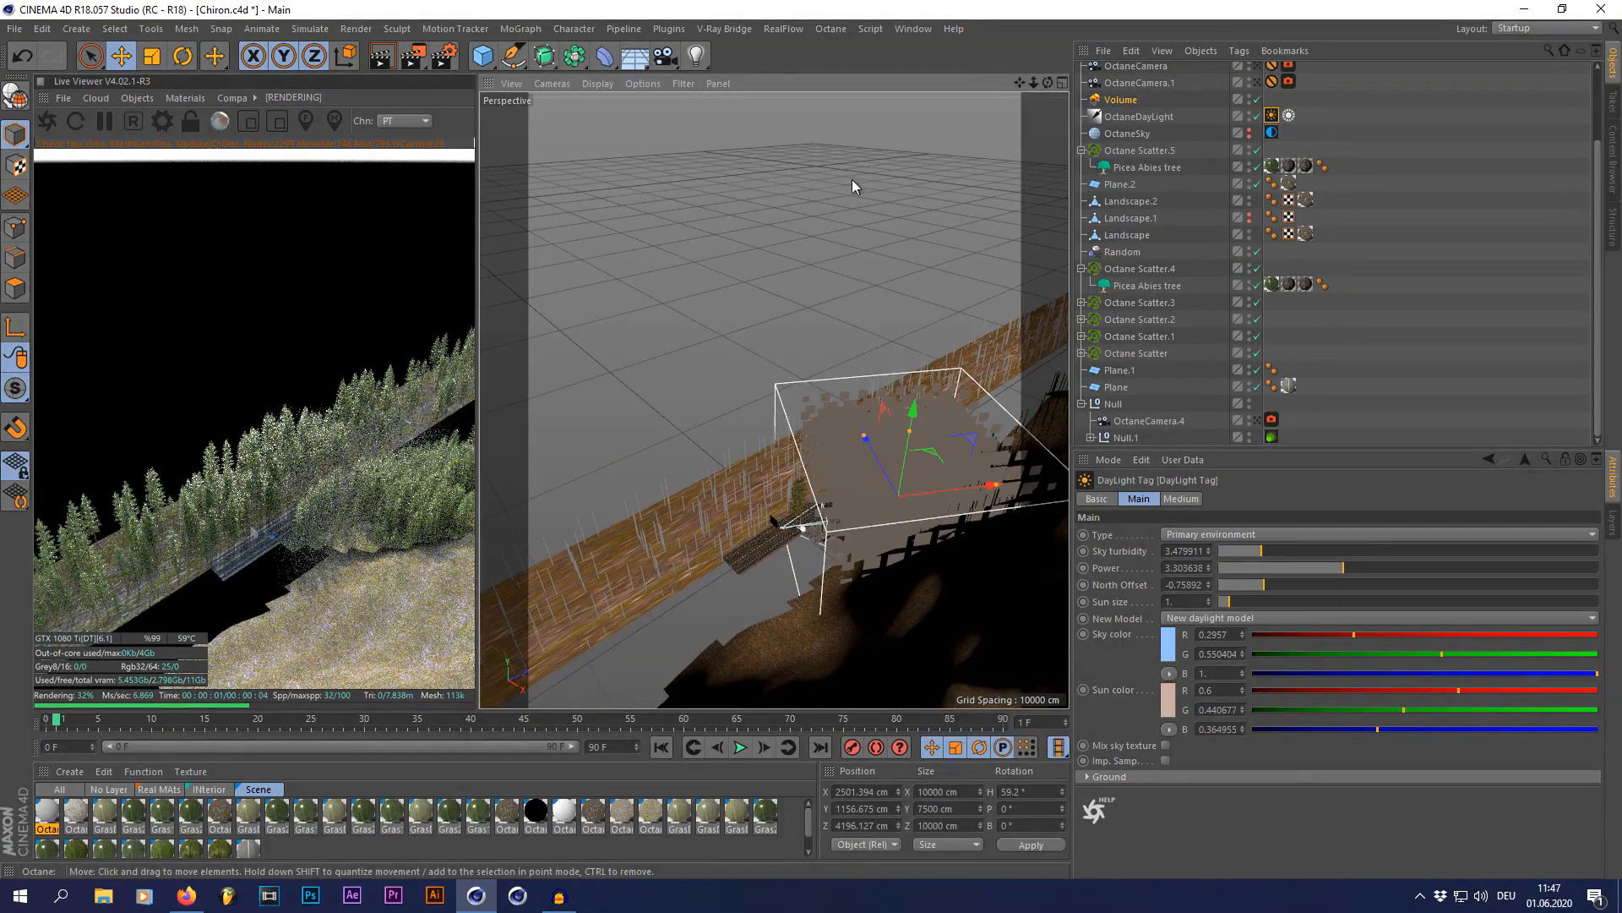
pyautogui.moveTo(1048, 85); pyautogui.dragTo(1183, 54)
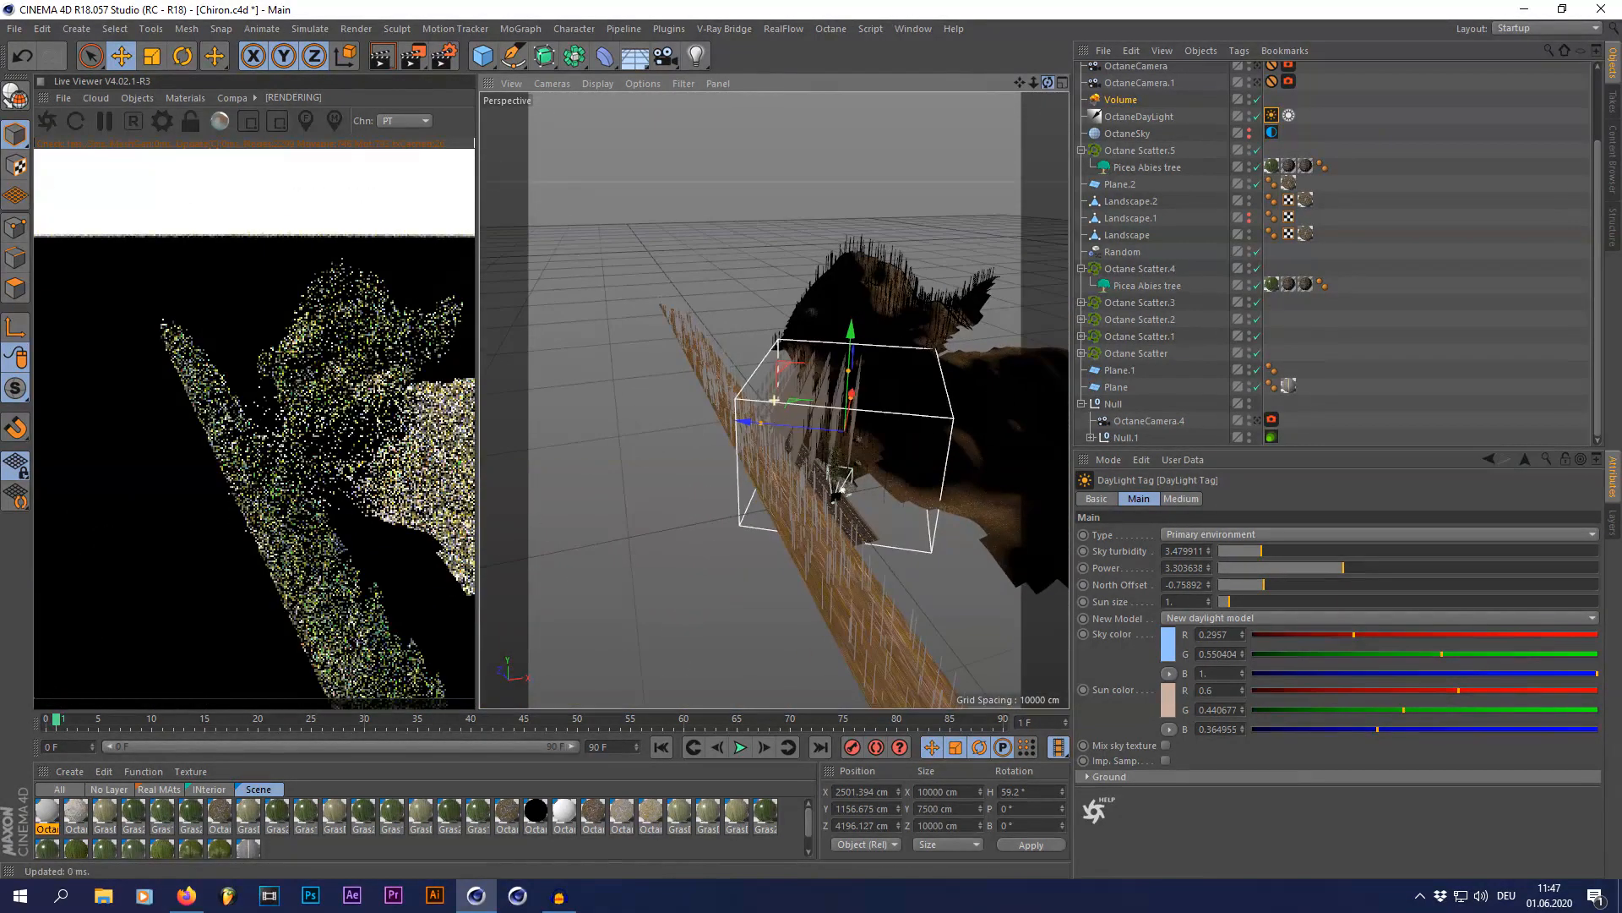
pyautogui.click(1257, 421)
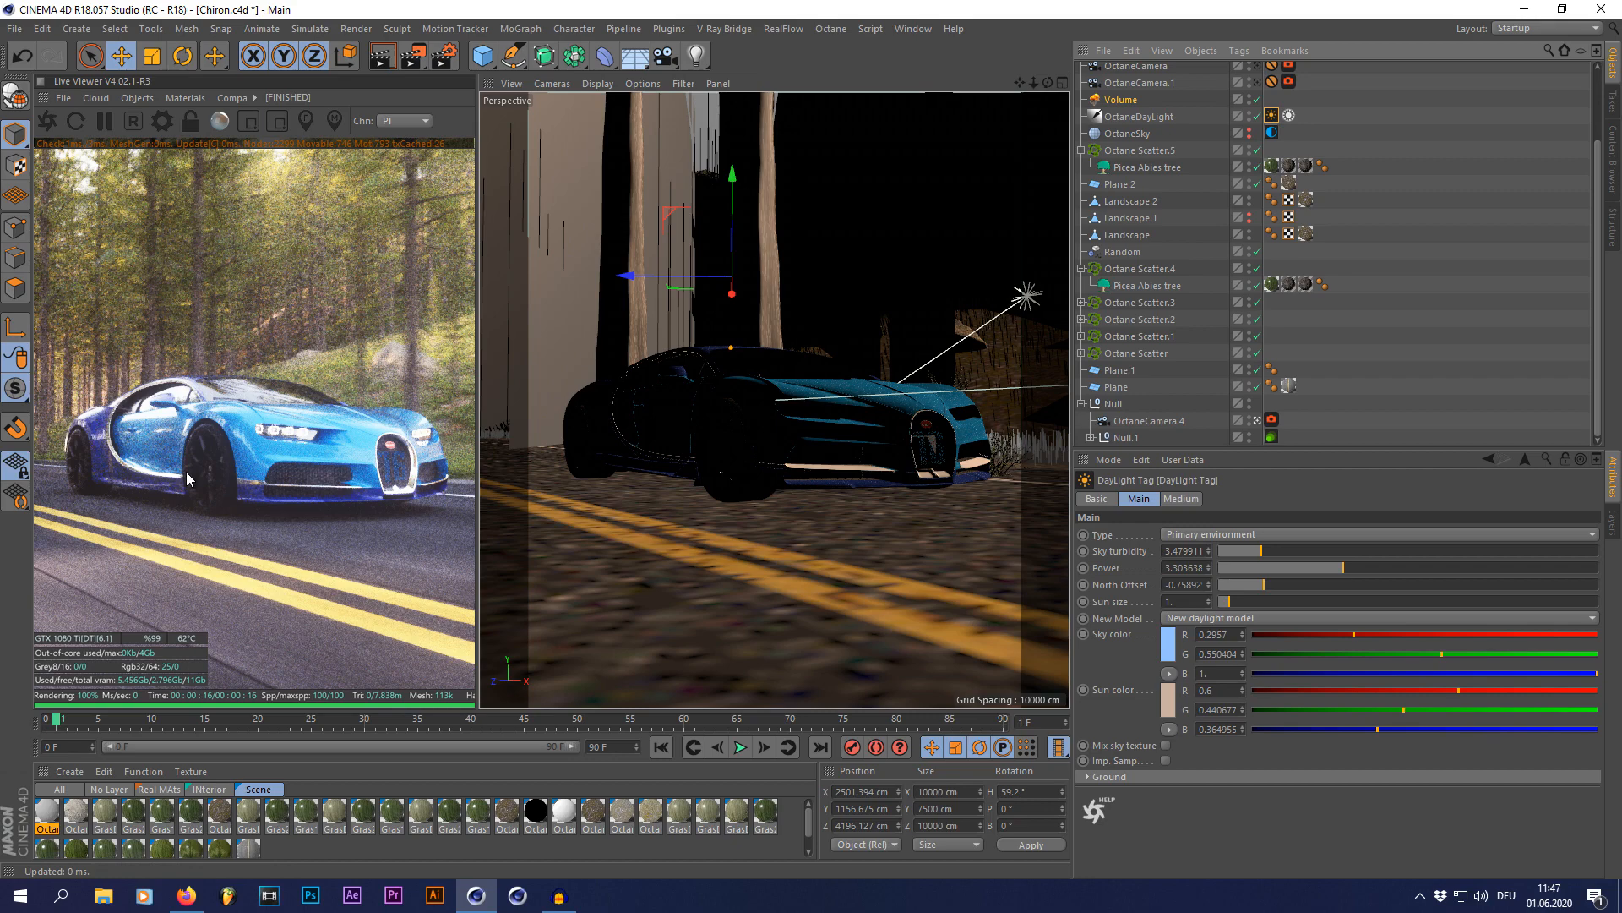
pyautogui.scroll(3, 1186, 294)
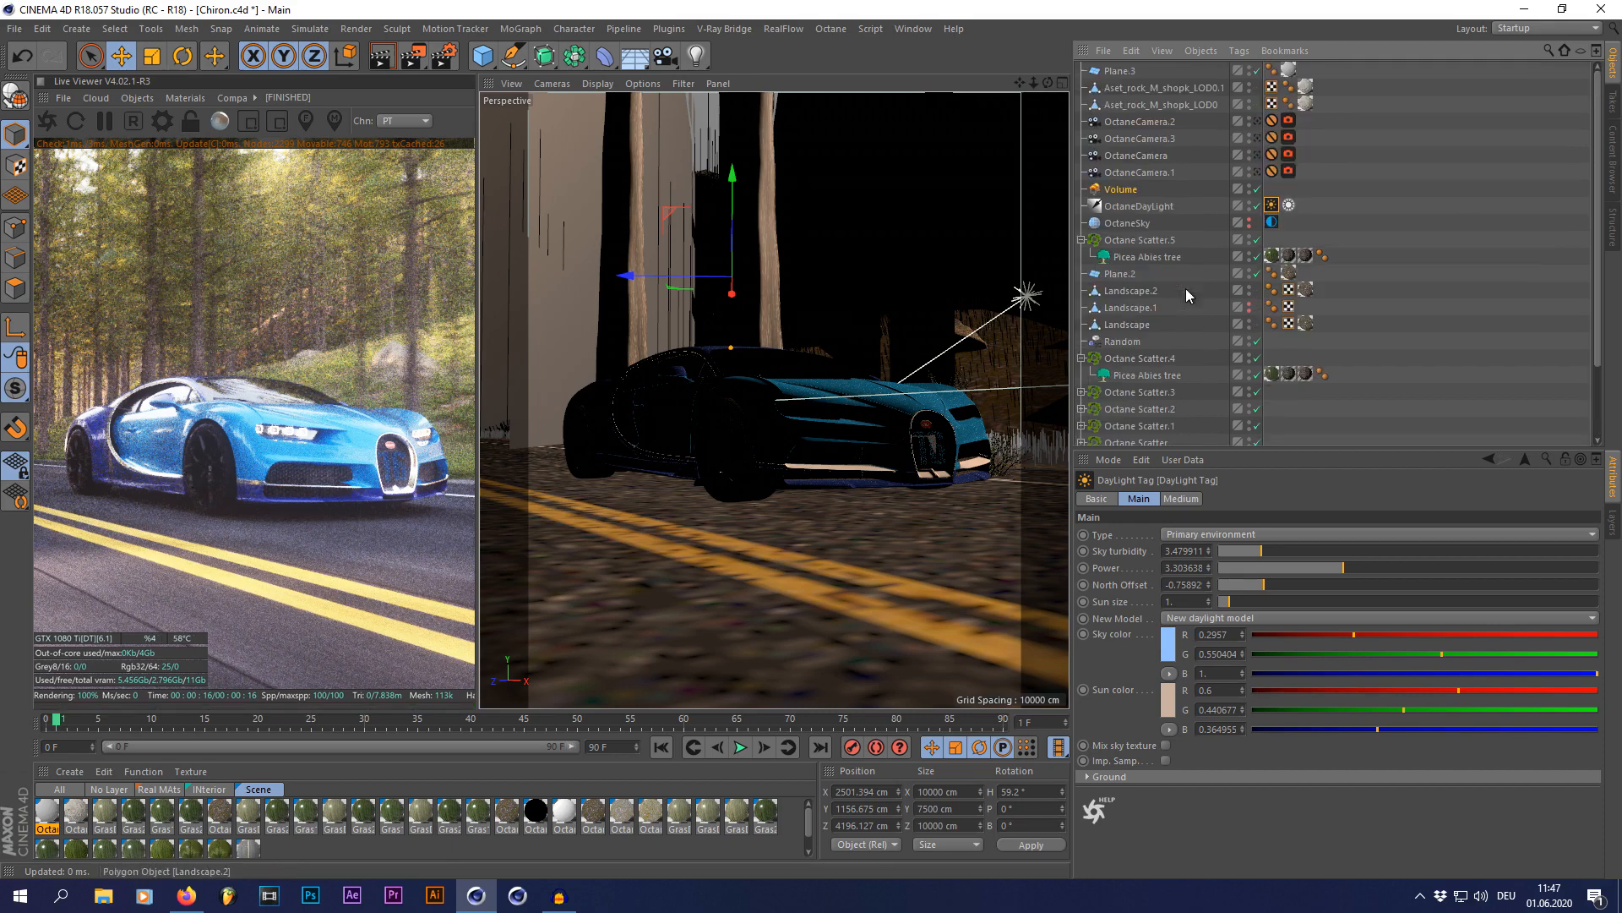